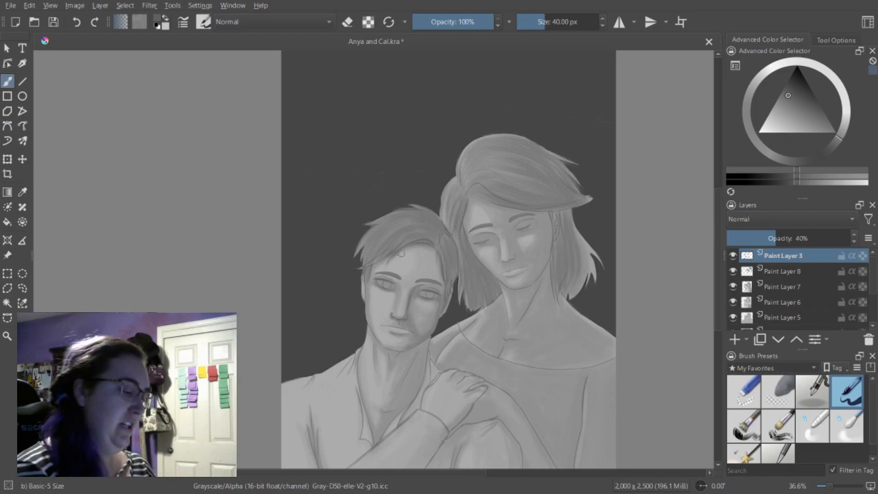
Choose the Dry Bristles brush from the Paint presets and reduce its size to 31.17 px.
click(761, 308)
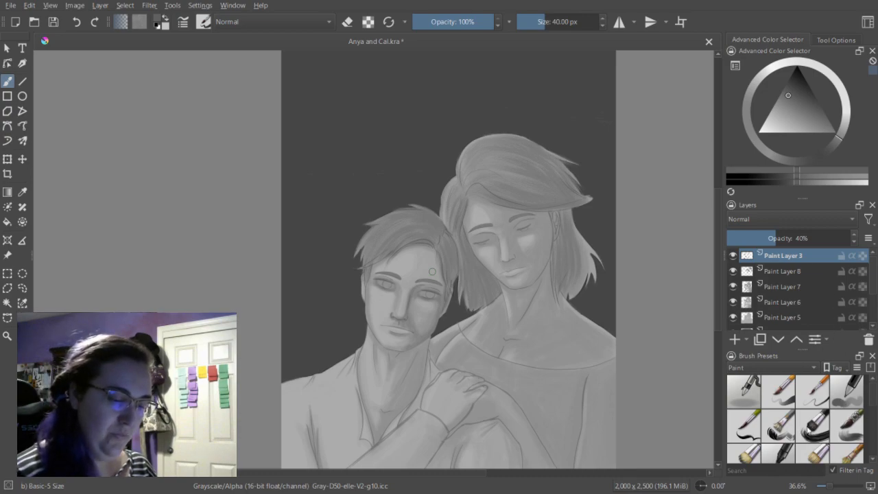
drag(872, 396, 874, 409)
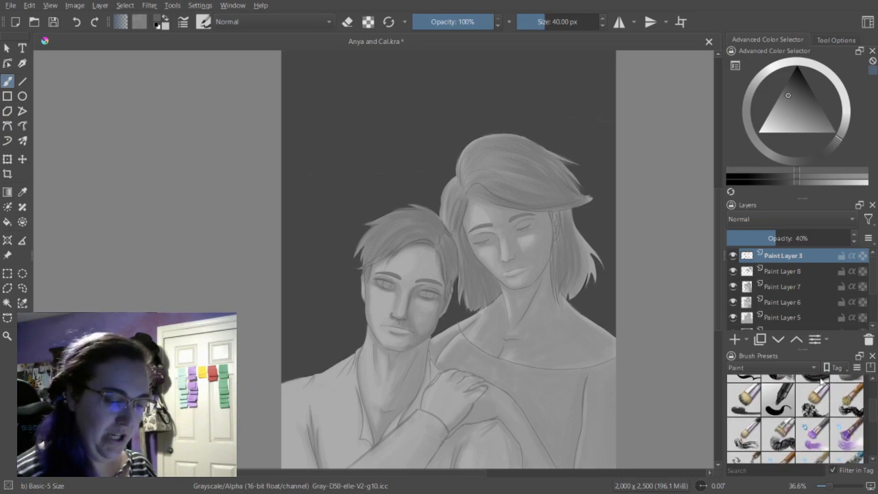
click(814, 398)
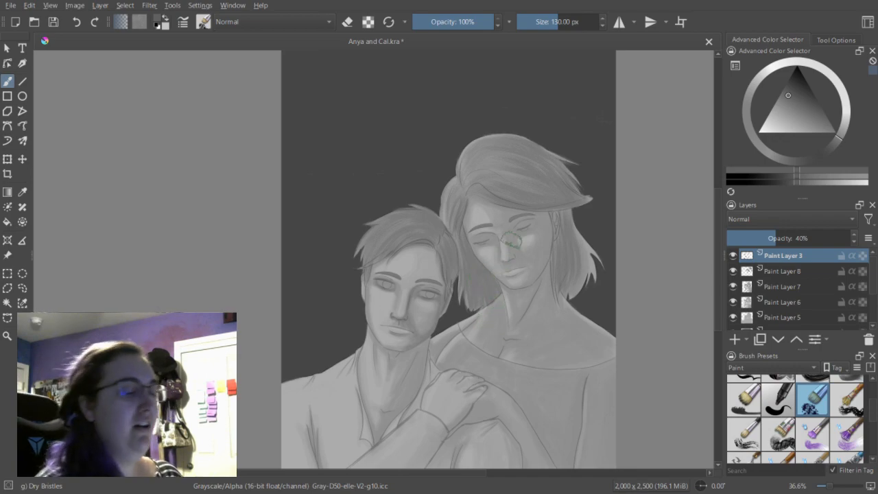
drag(560, 24, 542, 22)
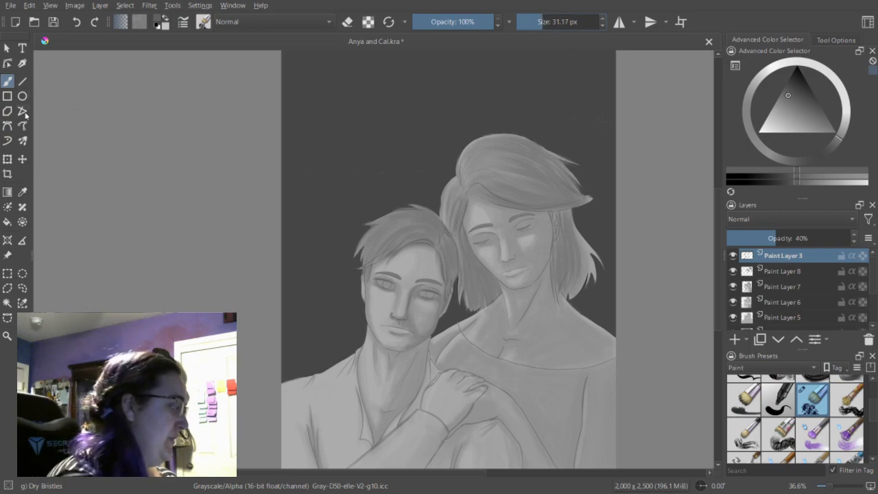
Sample the hair grey where the two heads meet, return to the freehand brush and choose a slightly darker grey.
click(23, 192)
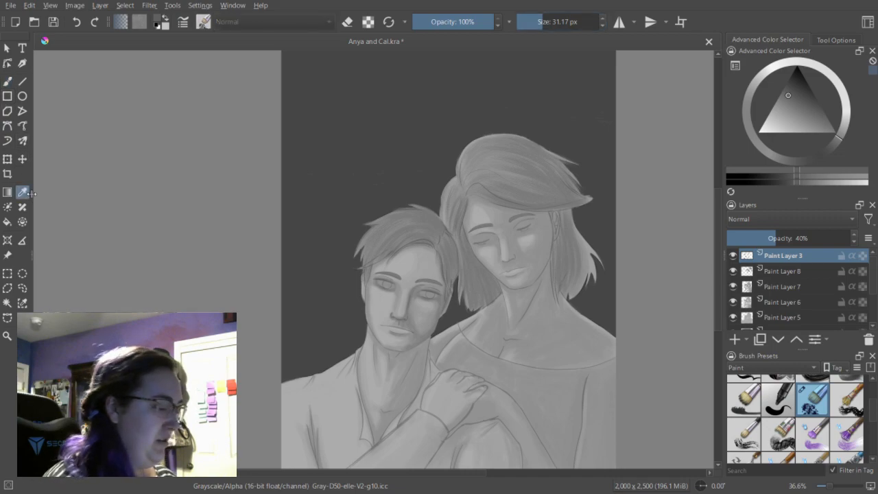
click(440, 214)
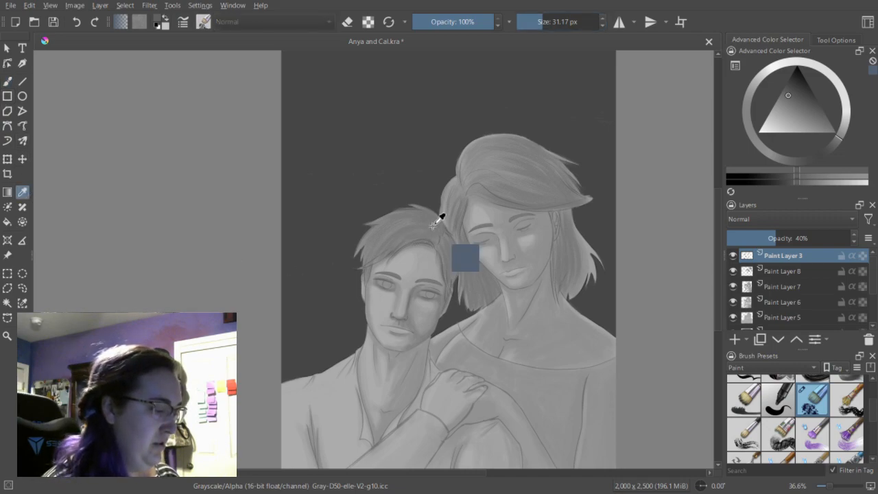
click(7, 81)
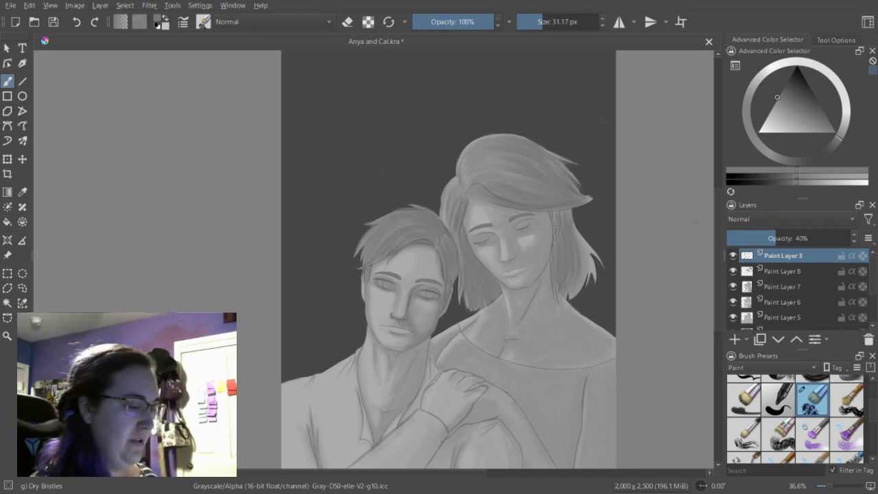
drag(717, 225, 718, 266)
key(ctrl+plus)
key(ctrl+plus)
mouse_move(405, 476)
mouse_down()
mouse_move(468, 476)
mouse_move(413, 475)
mouse_up()
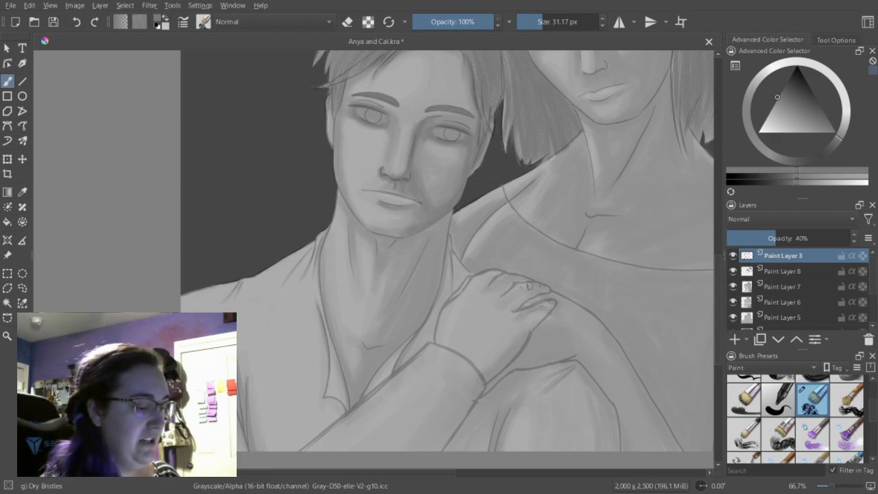
drag(720, 274, 720, 242)
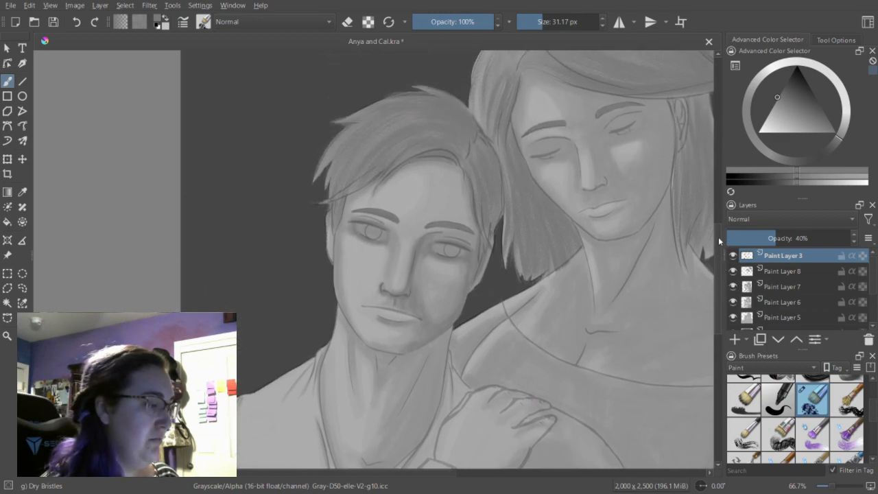
click(792, 182)
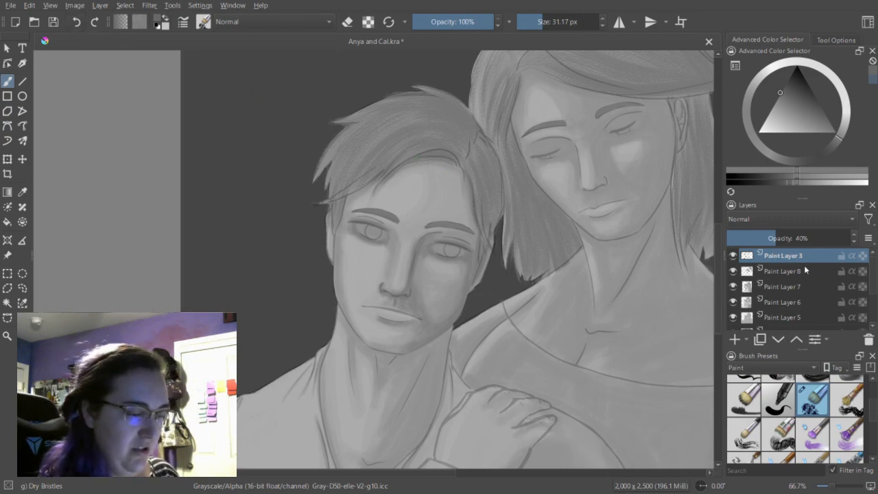
Identify the contents of Paint Layer 8 by toggling its visibility, and add a new paint layer directly above it.
click(775, 272)
click(733, 272)
click(733, 271)
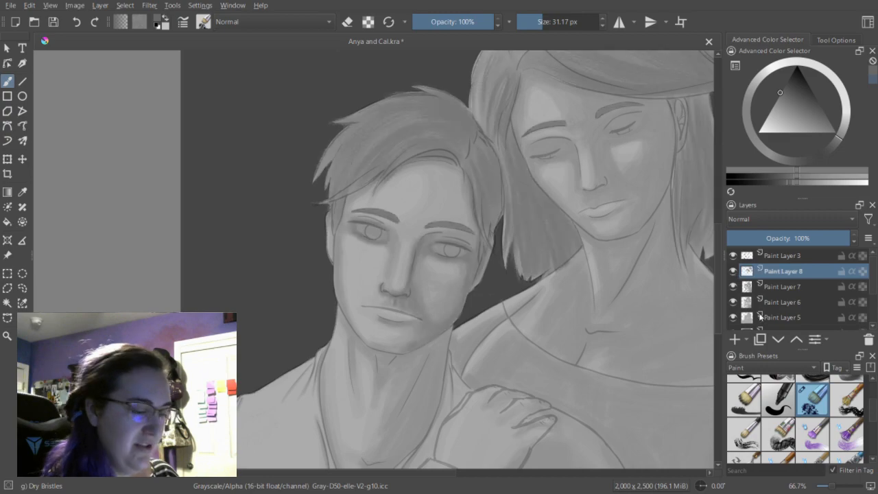
click(735, 339)
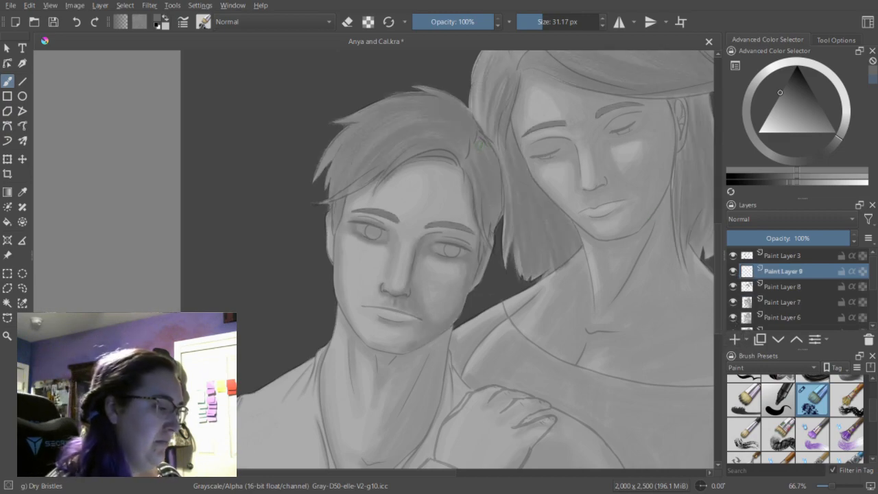
Paint a dark shadow along the underside of the man's fringe above his forehead.
drag(460, 162, 411, 155)
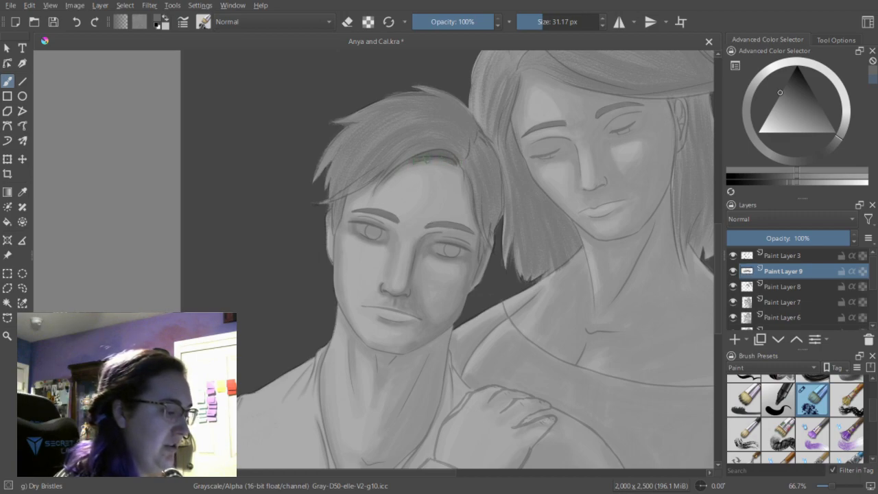
key(e)
key(e)
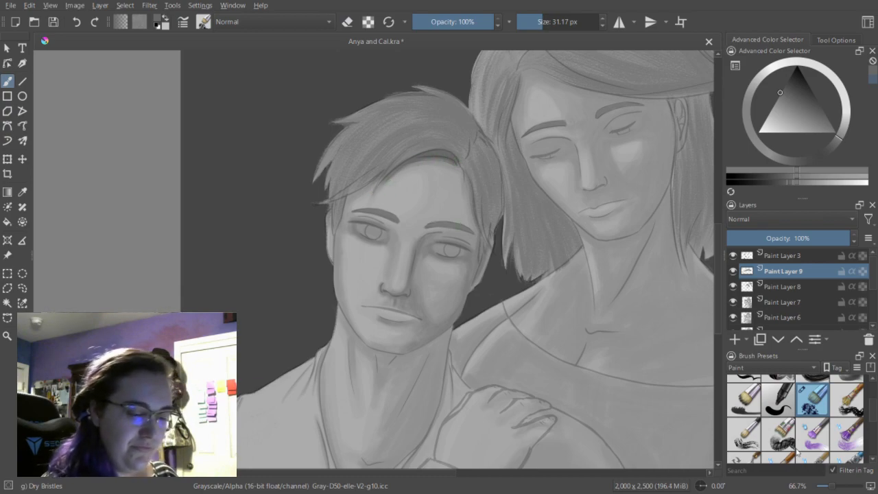
Darken the man's swept fringe, crown and side hair with strand-like strokes, using the Dry Brushing preset at 70 px.
click(743, 434)
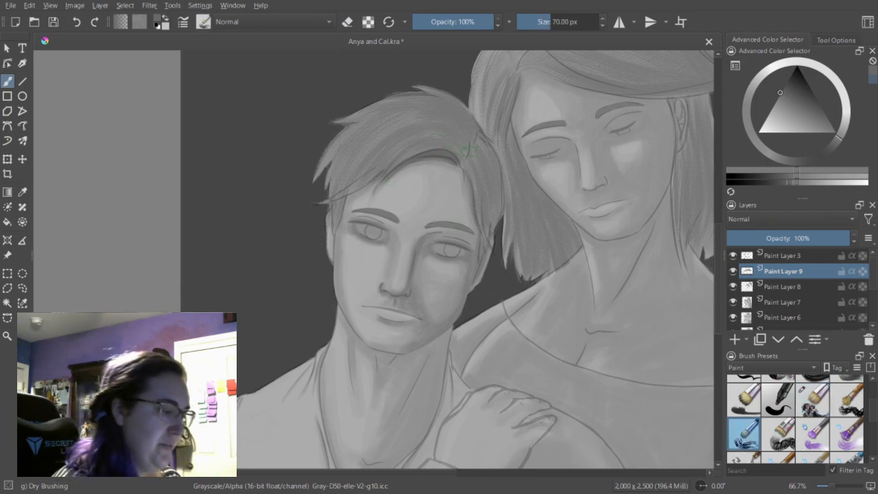
mouse_move(467, 158)
mouse_down()
mouse_move(421, 132)
mouse_move(391, 158)
mouse_up()
drag(471, 127, 430, 144)
mouse_move(436, 114)
mouse_down()
mouse_move(472, 137)
mouse_move(435, 103)
mouse_move(416, 101)
mouse_move(407, 121)
mouse_move(377, 135)
mouse_up()
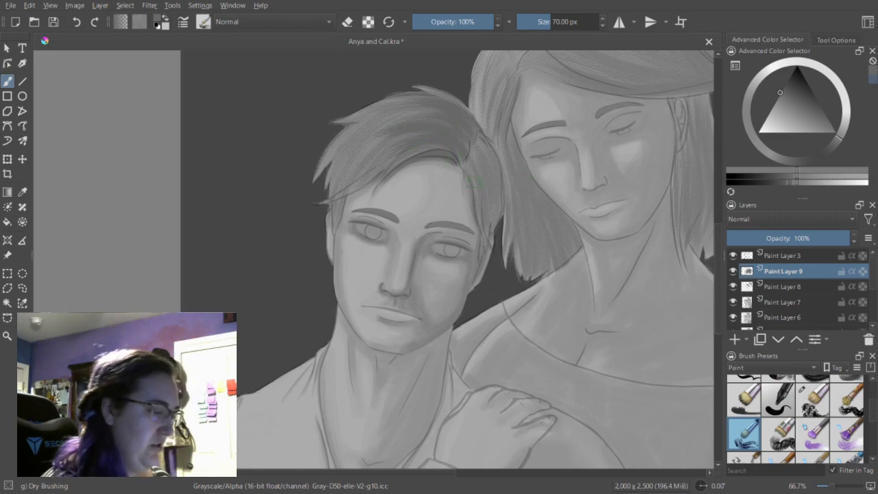
drag(389, 139, 347, 180)
mouse_move(405, 121)
mouse_down()
mouse_move(338, 171)
mouse_move(368, 129)
mouse_move(355, 119)
mouse_up()
drag(453, 120, 399, 117)
mouse_move(462, 105)
mouse_down()
mouse_move(404, 87)
mouse_move(449, 129)
mouse_move(420, 113)
mouse_move(325, 151)
mouse_up()
drag(403, 96, 361, 116)
drag(351, 196, 335, 227)
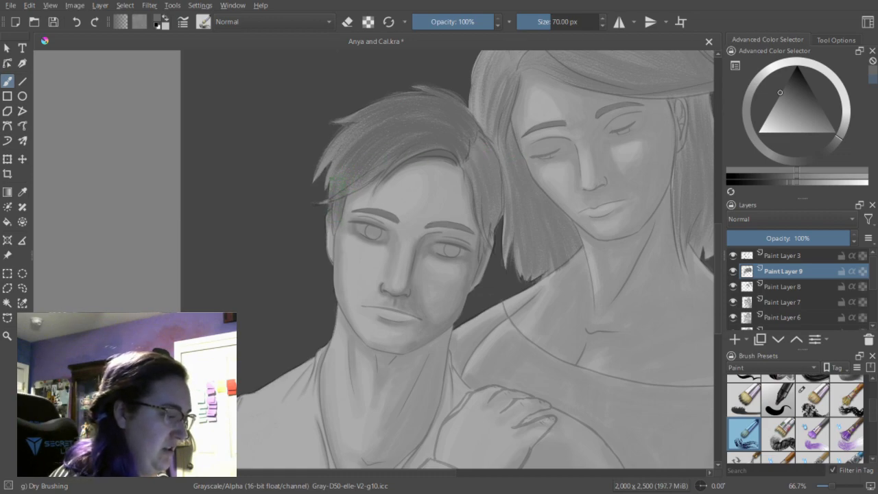
mouse_move(473, 169)
mouse_down()
mouse_move(492, 235)
mouse_move(474, 148)
mouse_move(492, 199)
mouse_up()
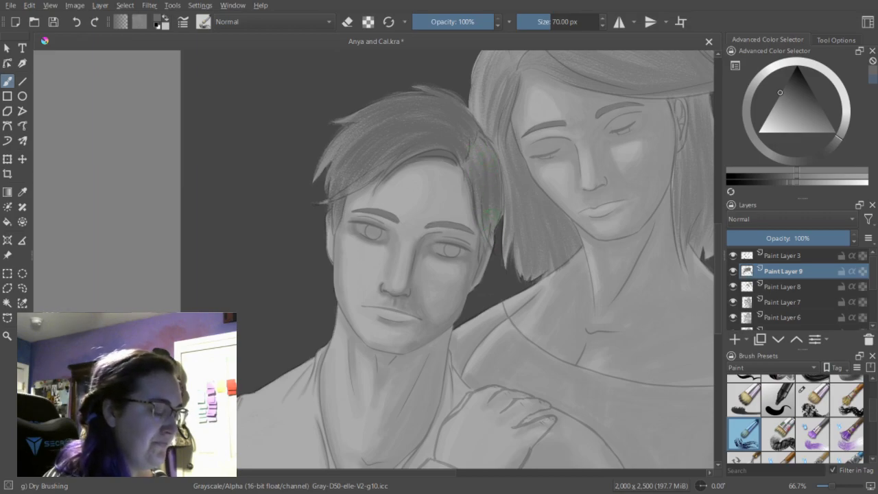
drag(483, 150, 484, 180)
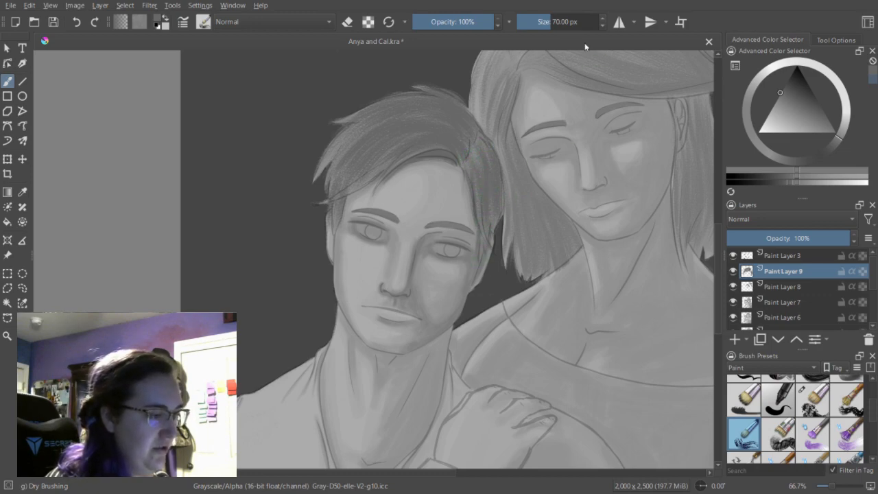
Reduce the brush to 37.83 px and refine the man's sideburns and fringe tips, alternating between painting and erasing.
click(549, 23)
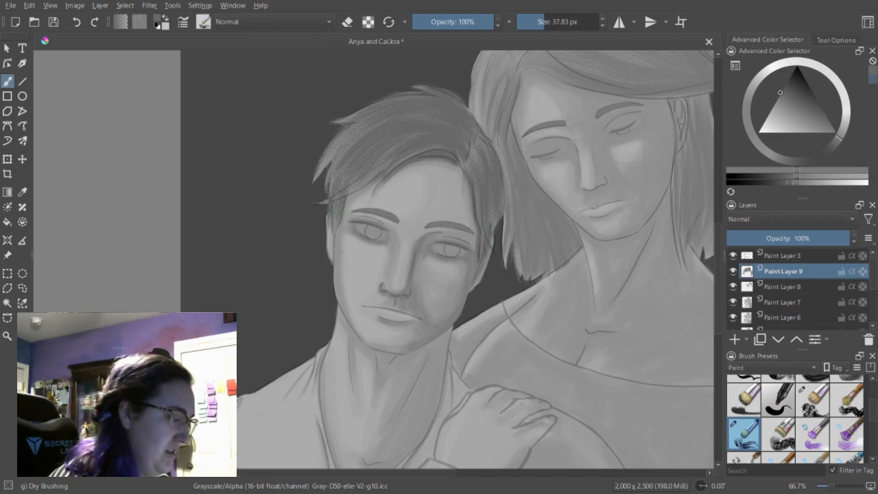
key(e)
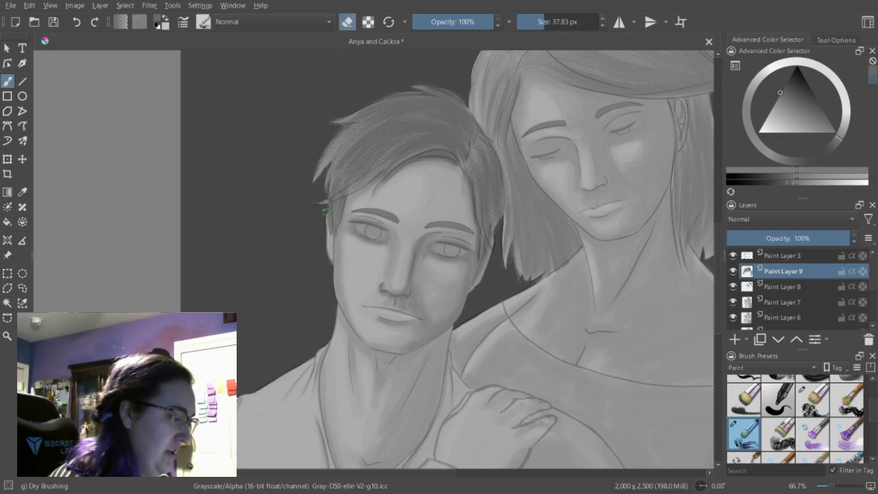
key(e)
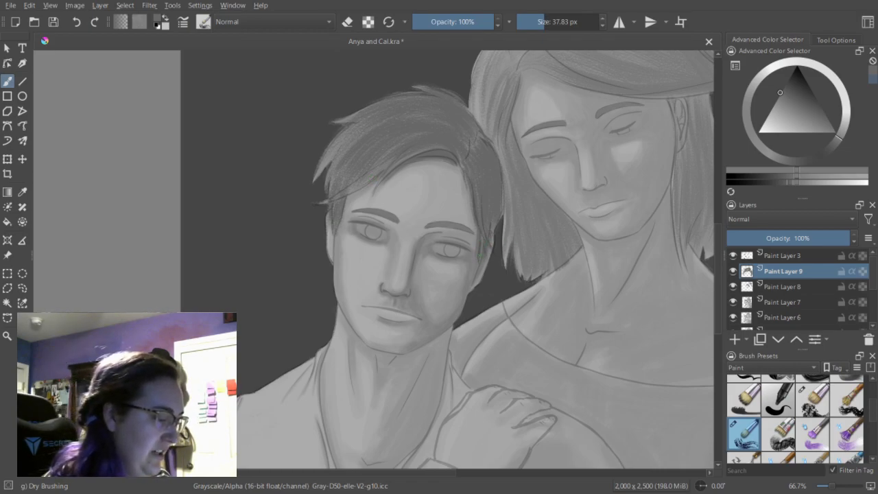
key(e)
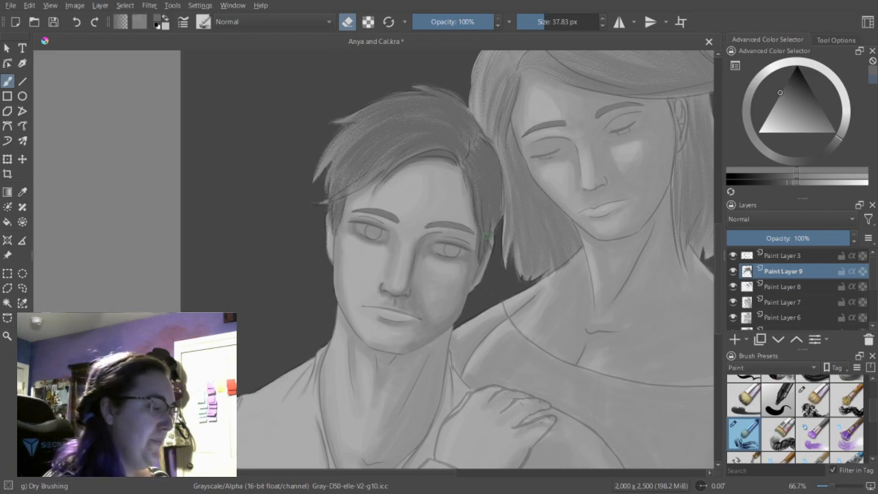
key(e)
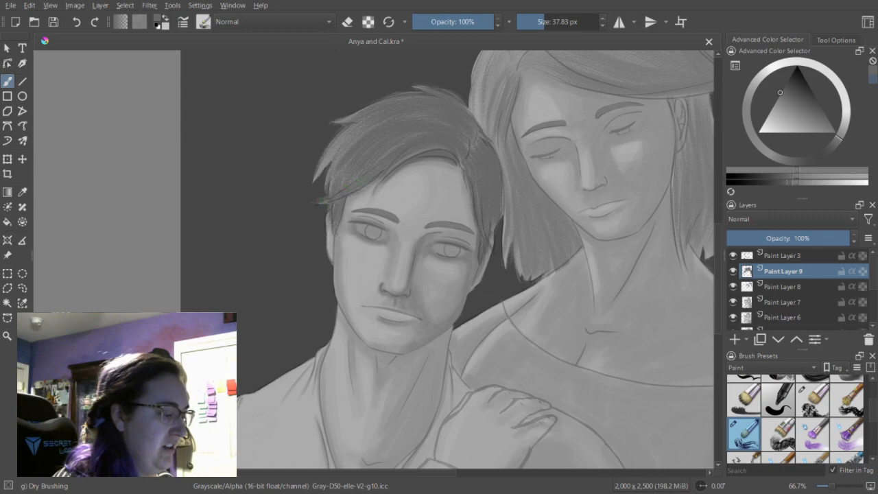
key(e)
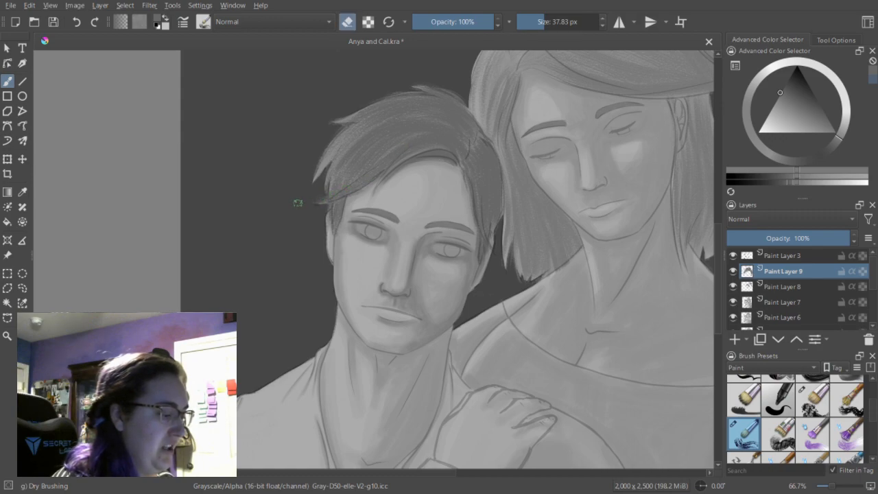
key(e)
key(e)
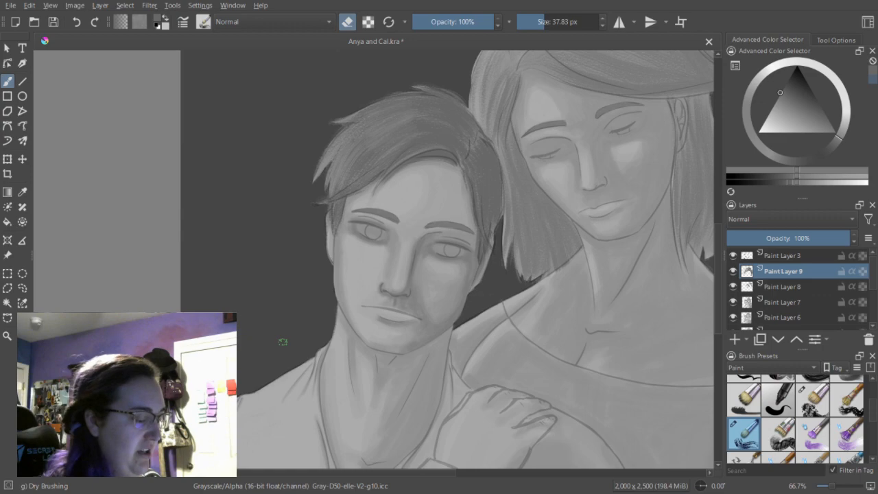
Turn off eraser mode and shade the woman's hair behind her ear and down beside her neck with dark vertical strokes.
drag(358, 474, 394, 473)
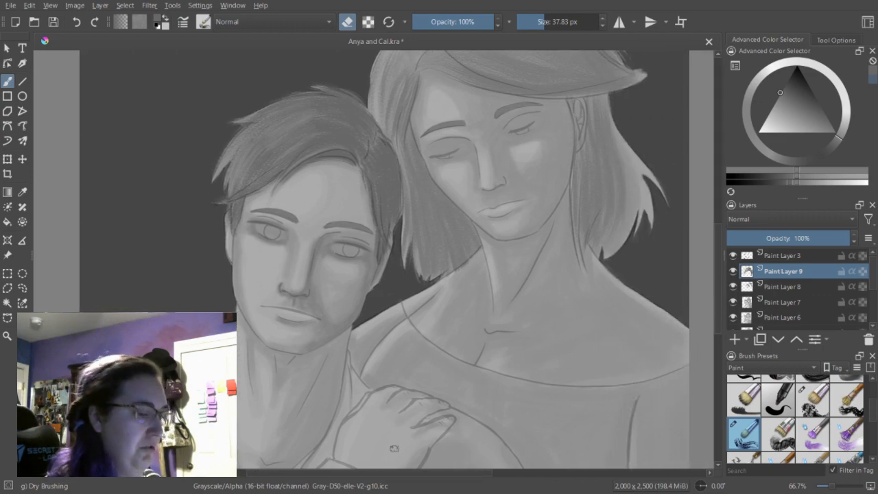
drag(716, 234, 721, 221)
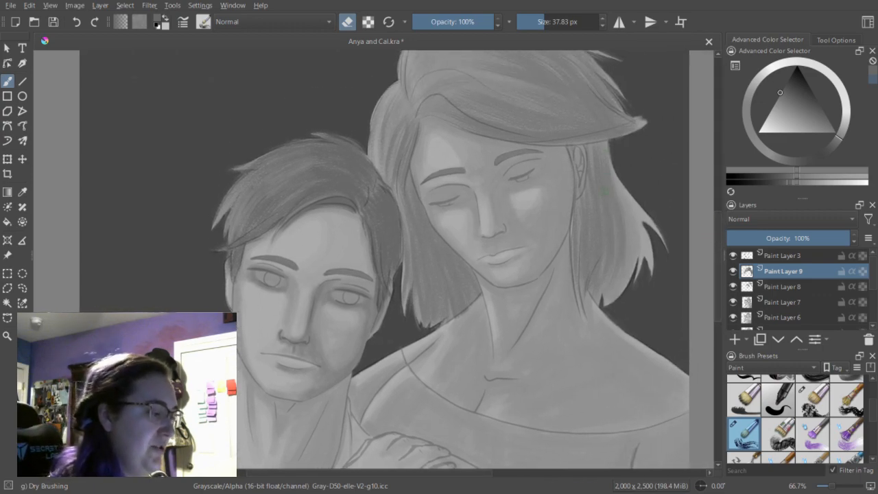
key(e)
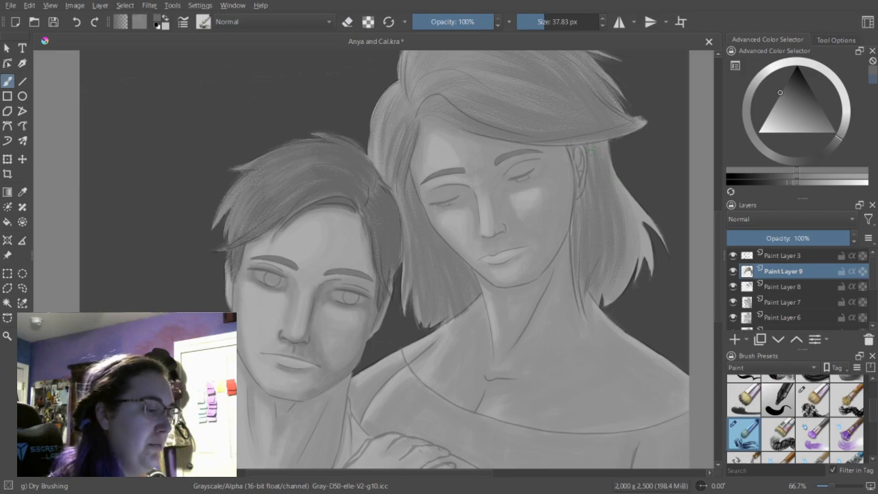
mouse_move(593, 152)
mouse_down()
mouse_move(592, 206)
mouse_move(602, 205)
mouse_up()
mouse_move(585, 171)
mouse_down()
mouse_move(582, 245)
mouse_move(579, 199)
mouse_move(576, 243)
mouse_up()
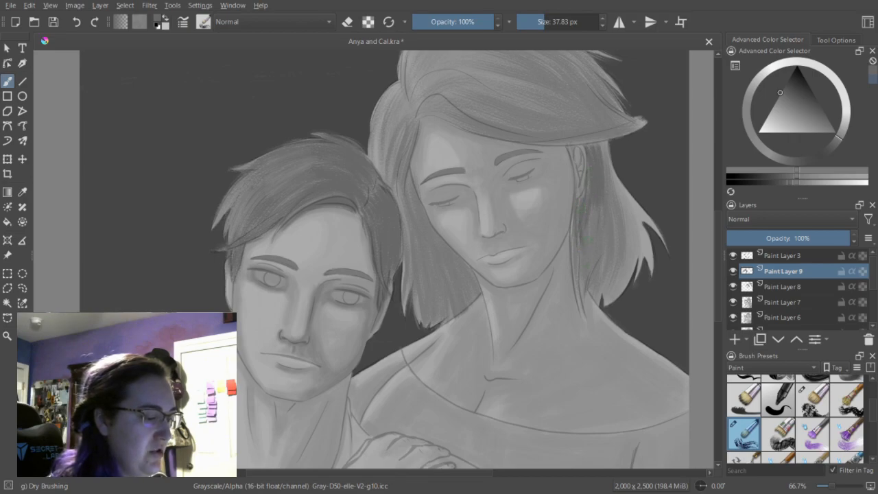
mouse_move(592, 210)
mouse_down()
mouse_move(583, 270)
mouse_move(595, 240)
mouse_up()
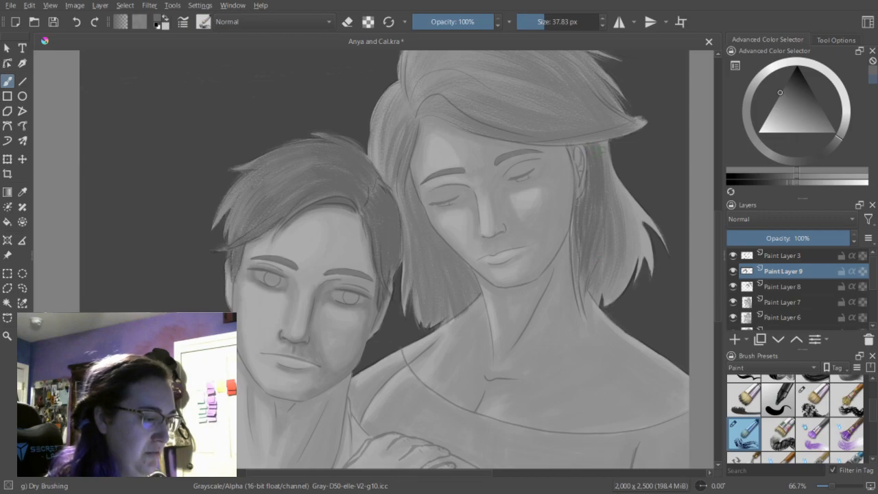
drag(601, 146, 608, 180)
drag(615, 212, 613, 242)
mouse_move(618, 195)
mouse_down()
mouse_move(613, 247)
mouse_move(588, 277)
mouse_up()
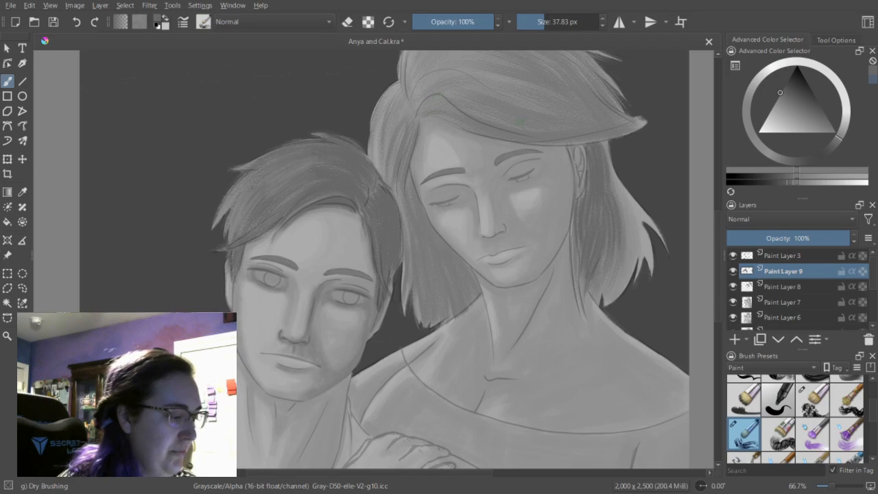
Darken the woman's hair along the side of her face nearest the man, and erase the overlap onto her skin.
scroll(689, 221, up, 1)
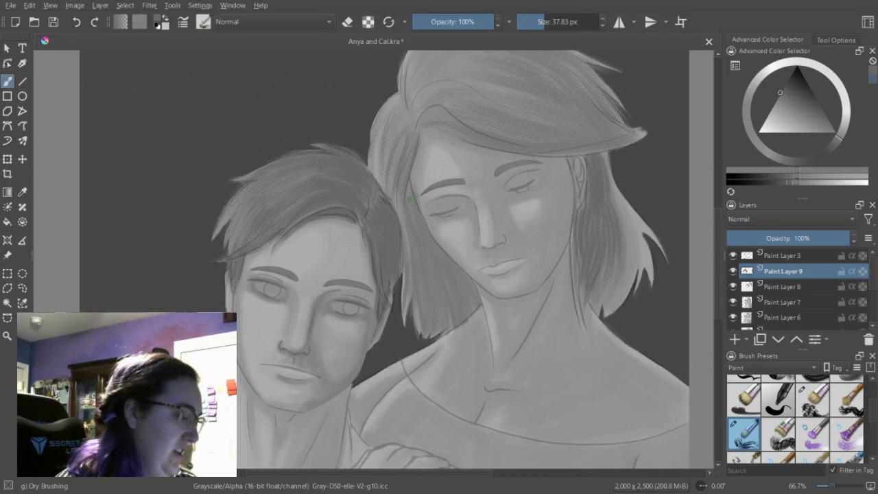
drag(408, 210, 413, 182)
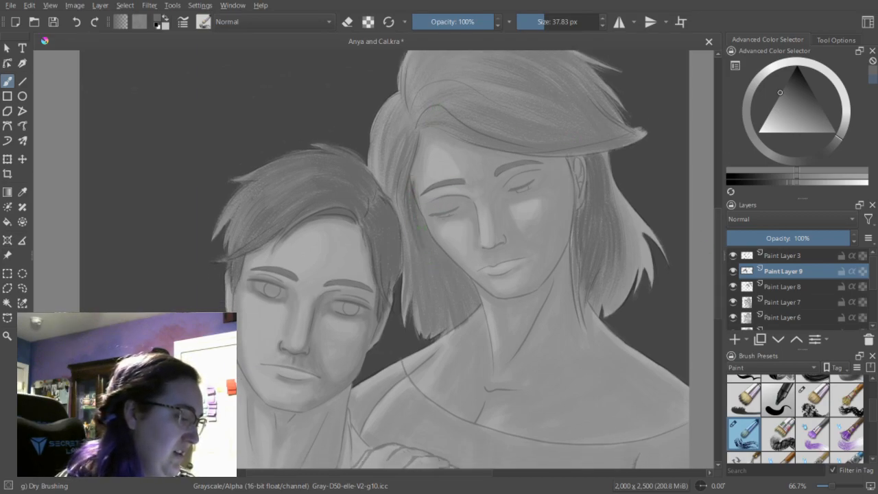
key(e)
drag(426, 213, 416, 182)
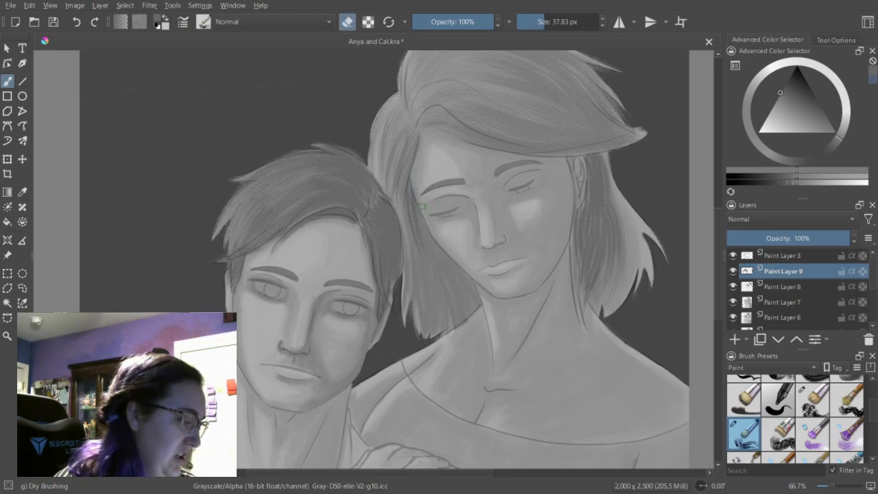
Turn off eraser mode and darken the woman's hair beside her cheek, with strands running down to her neck and shoulder.
key(e)
mouse_move(420, 223)
mouse_down()
mouse_move(454, 302)
mouse_move(434, 253)
mouse_move(464, 298)
mouse_up()
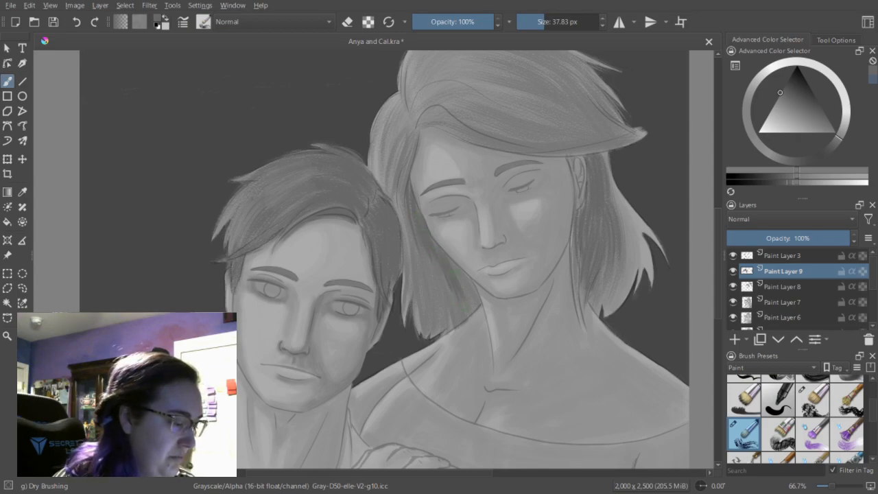
drag(456, 267, 478, 298)
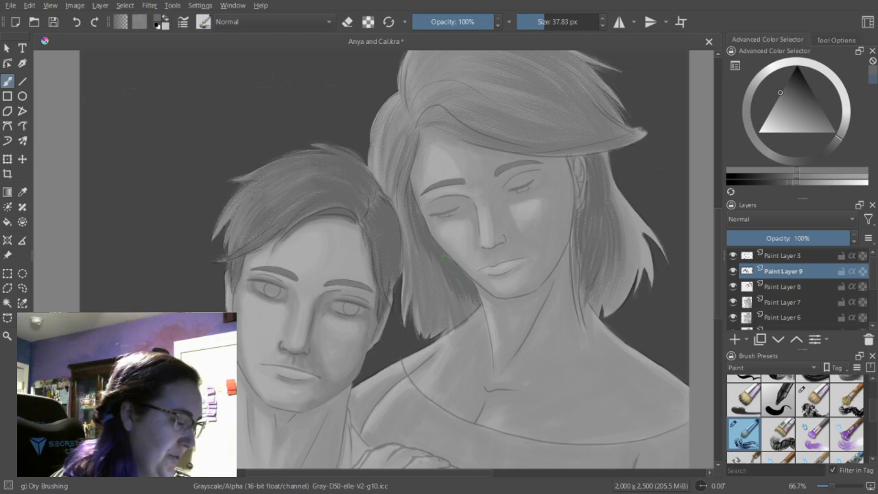
drag(479, 290, 486, 303)
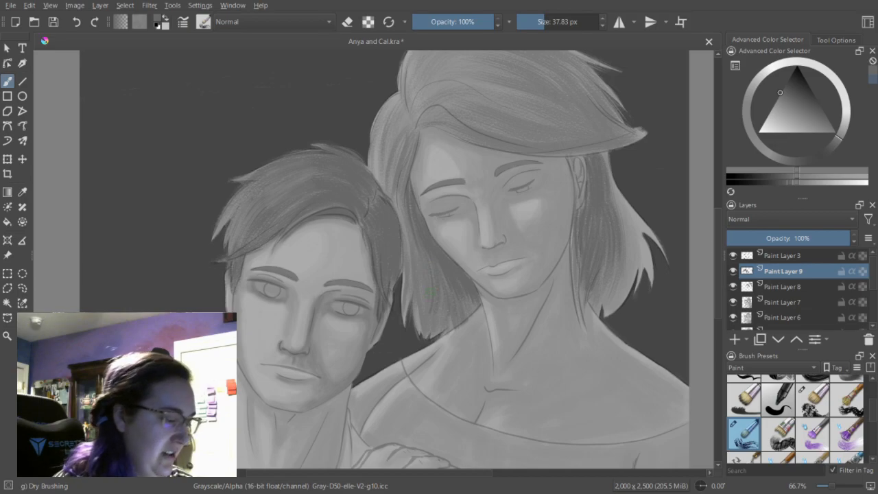
Darken the roots at the woman's parting and the lower part of her swept fringe at 37.83 px.
scroll(385, 260, up, 1)
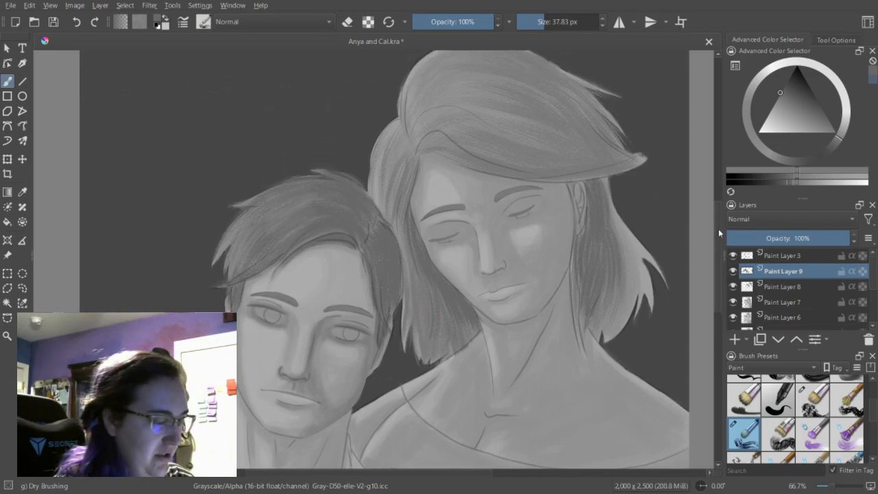
mouse_move(411, 149)
mouse_down()
mouse_move(412, 160)
mouse_move(397, 140)
mouse_up()
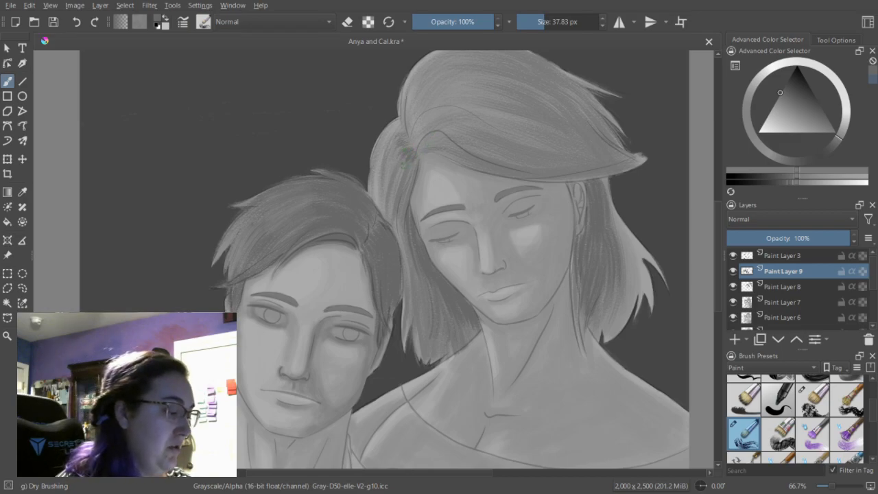
drag(404, 147, 393, 176)
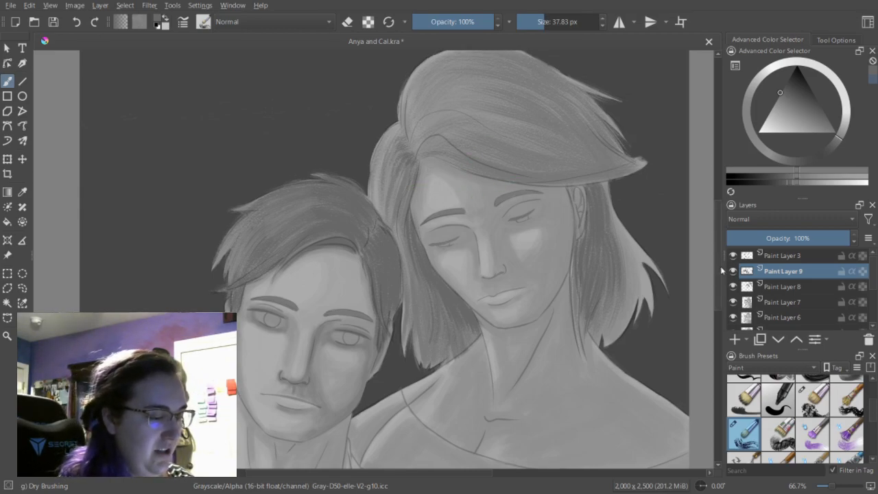
scroll(692, 204, up, 1)
mouse_move(504, 203)
mouse_down()
mouse_move(557, 214)
mouse_move(632, 194)
mouse_up()
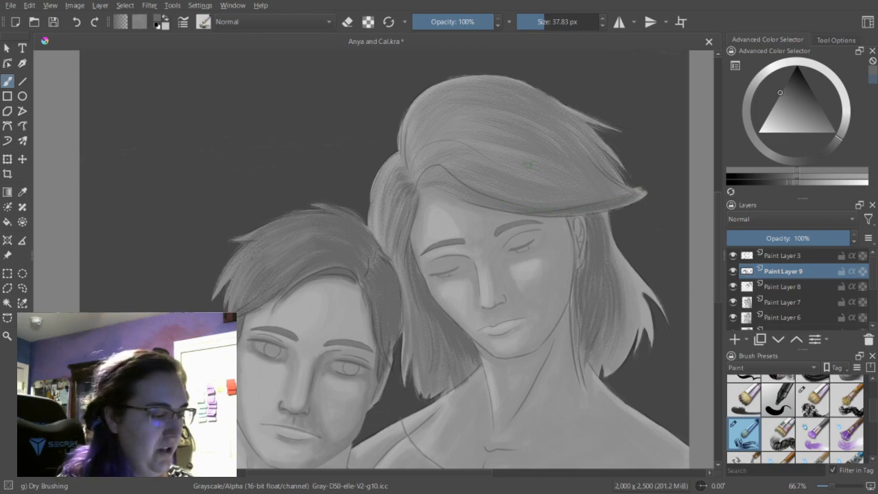
Enlarge the brush to 56.91 px and layer long strands over the woman's crown and fringe, from the parting to the tips.
drag(545, 23, 548, 22)
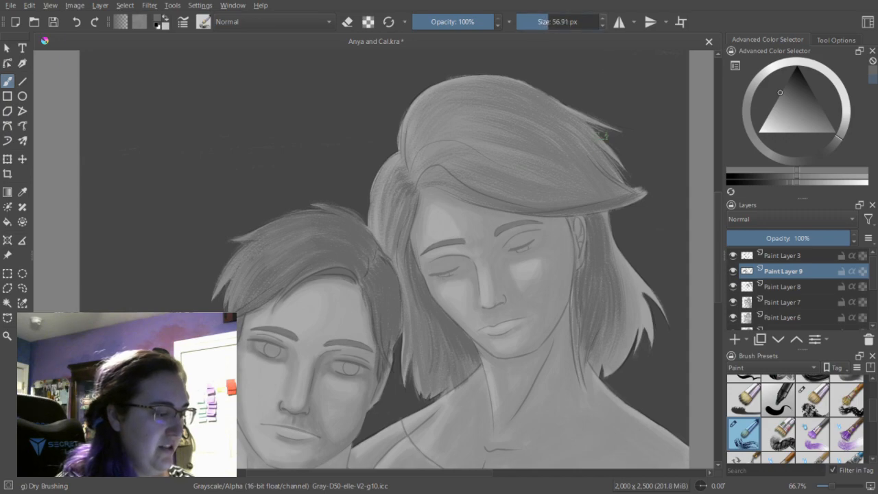
drag(503, 98, 595, 133)
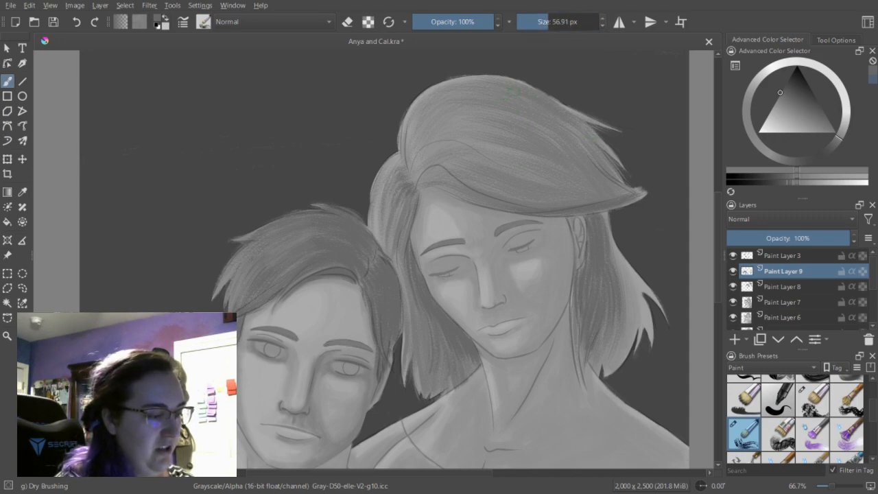
mouse_move(493, 96)
mouse_down()
mouse_move(592, 140)
mouse_move(565, 139)
mouse_up()
drag(507, 127, 574, 153)
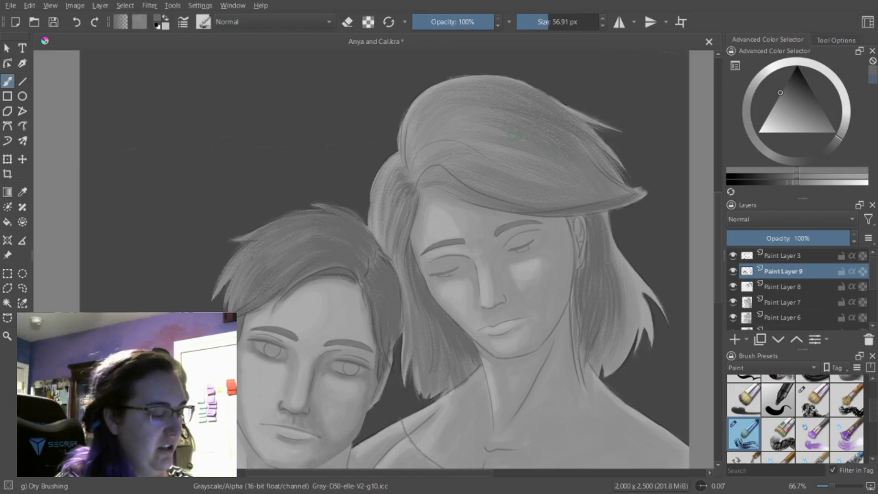
drag(472, 150, 549, 178)
mouse_move(476, 169)
mouse_down()
mouse_move(589, 204)
mouse_move(498, 183)
mouse_move(605, 199)
mouse_up()
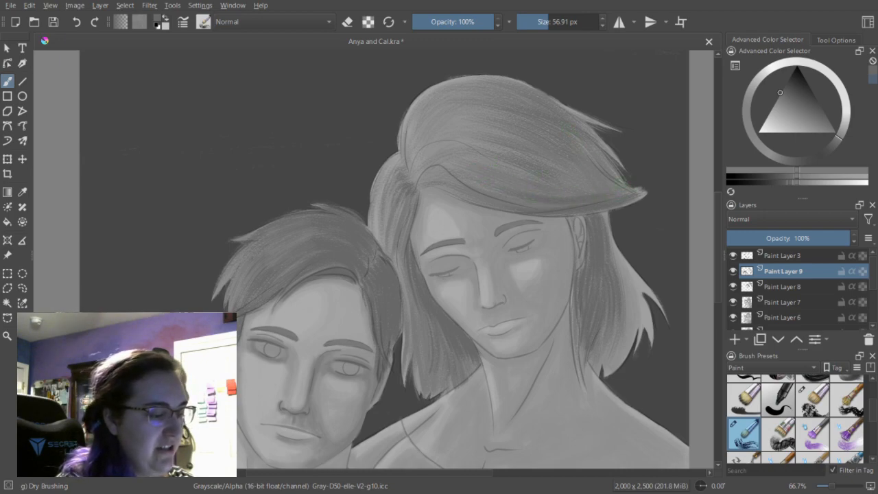
drag(589, 171, 612, 183)
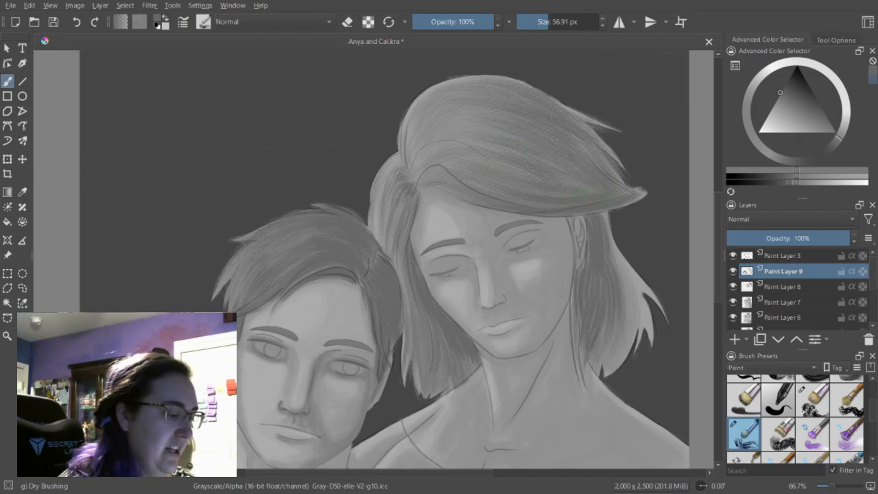
drag(434, 175, 418, 183)
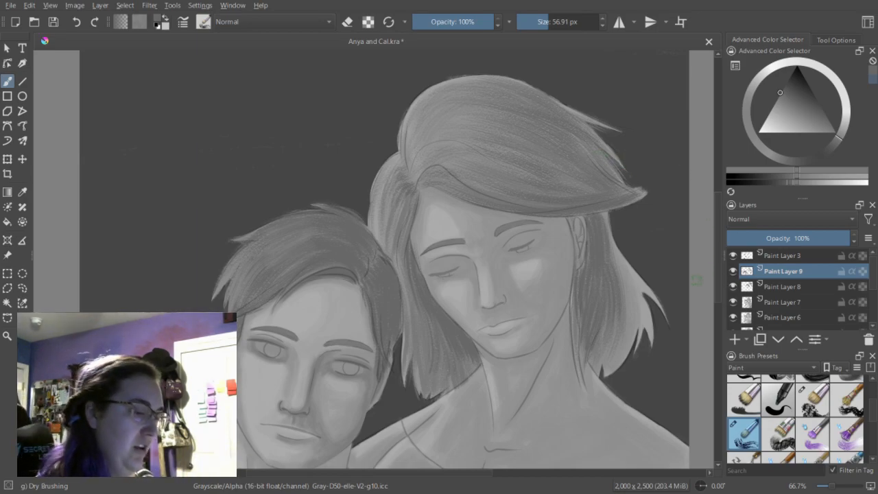
Switch to the Dry Bristles preset, set its size to 18.77 px, and shade along the man's jawline and chin.
scroll(718, 207, down, 3)
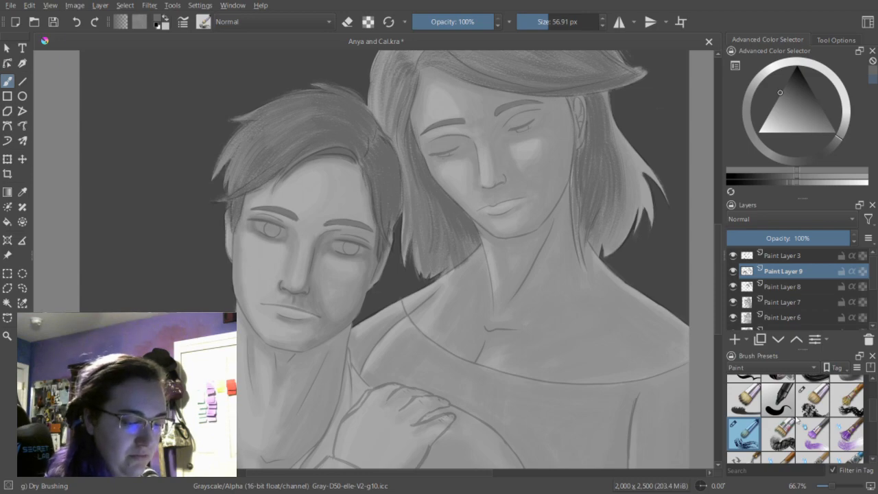
click(817, 403)
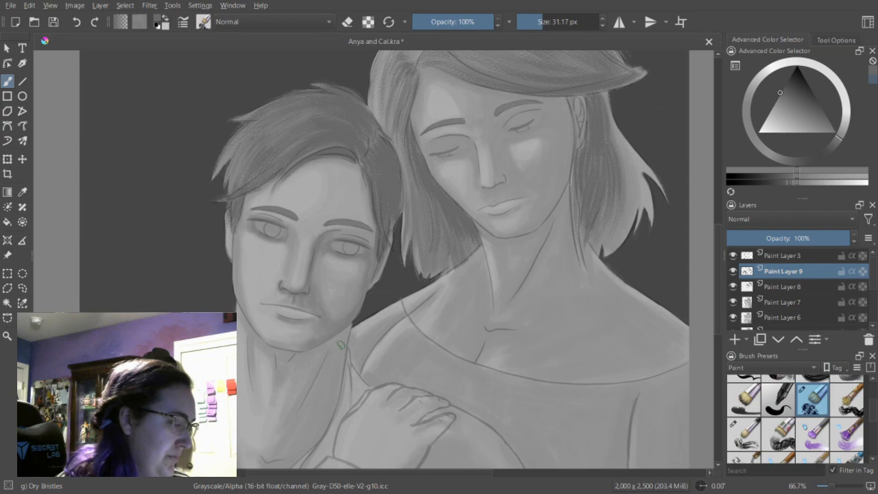
click(539, 25)
drag(539, 25, 536, 28)
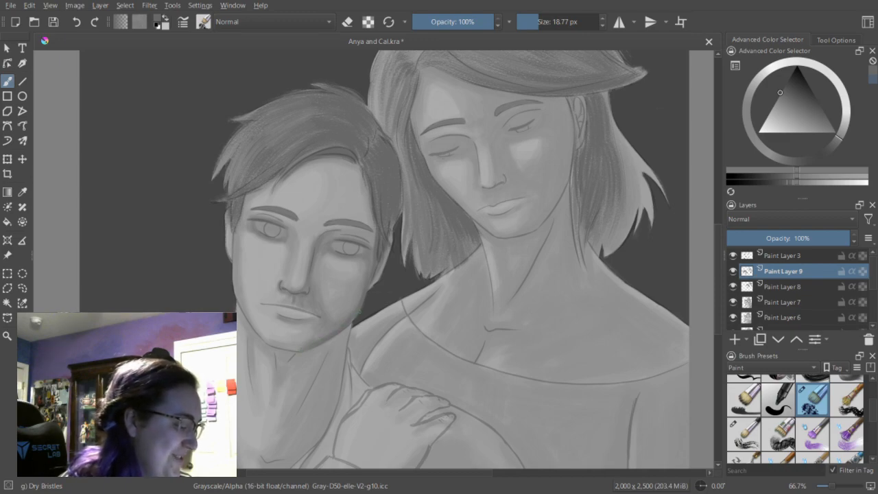
drag(283, 346, 293, 348)
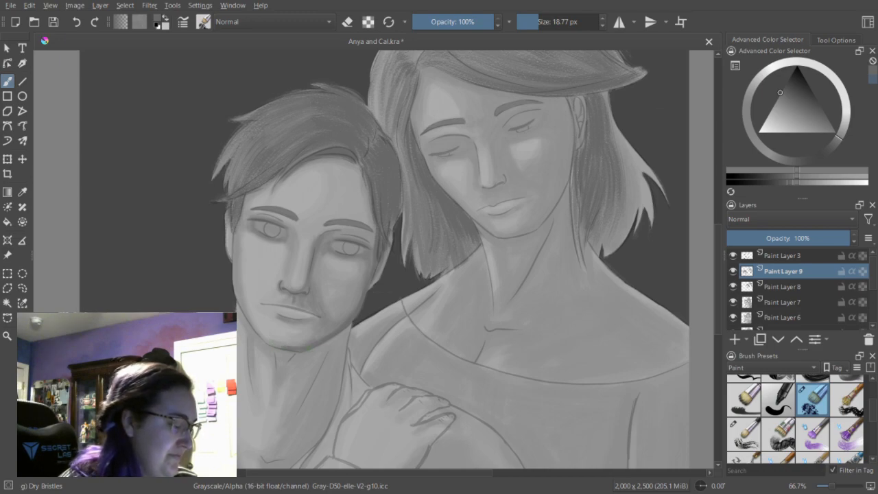
Reduce the brush to 13.45 px and clean up the shading at the man's chin with the eraser, then return to painting.
click(534, 23)
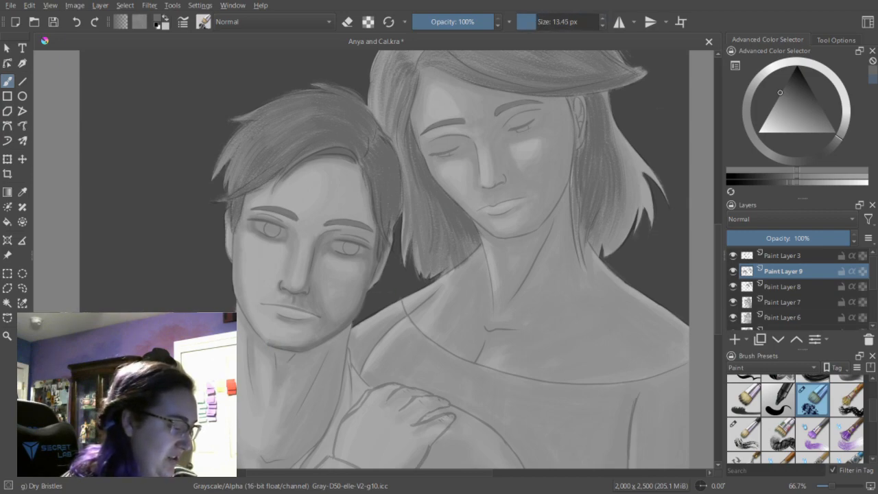
key(e)
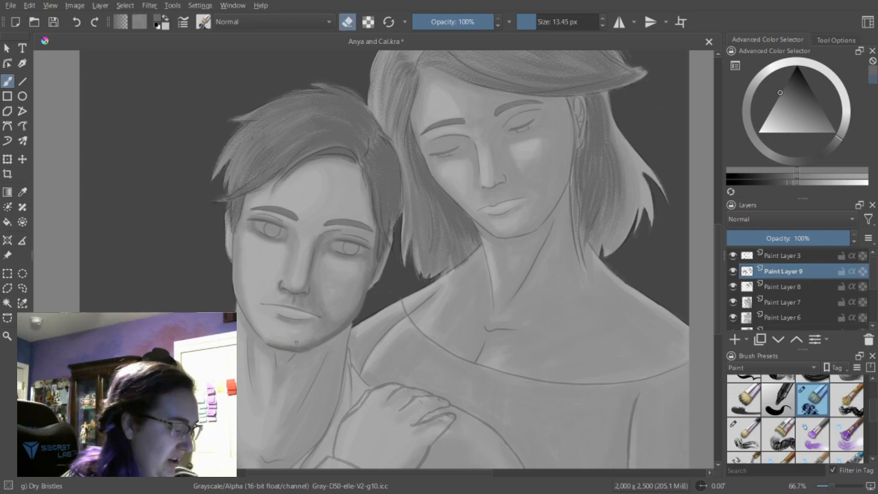
key(e)
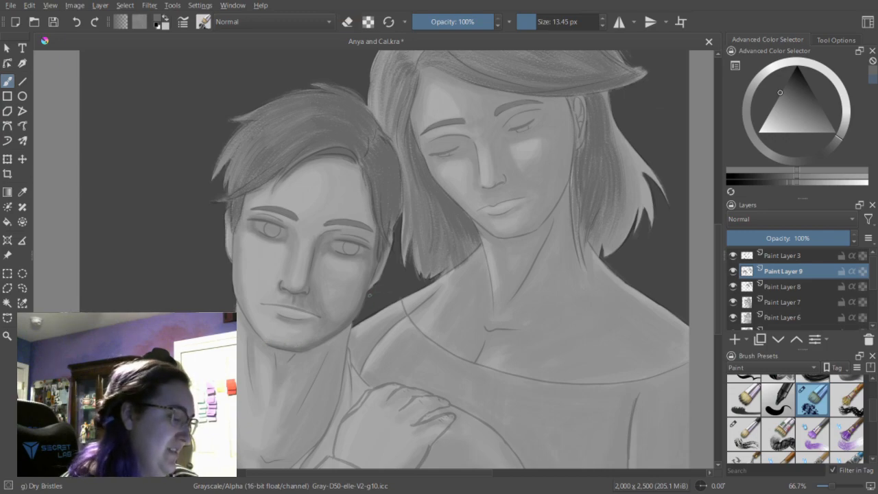
Shade the edge of the man's jaw and cheek at 21.90 px, undo the last stroke, and darken beneath his lower lip at 13.45 px.
drag(538, 26, 539, 22)
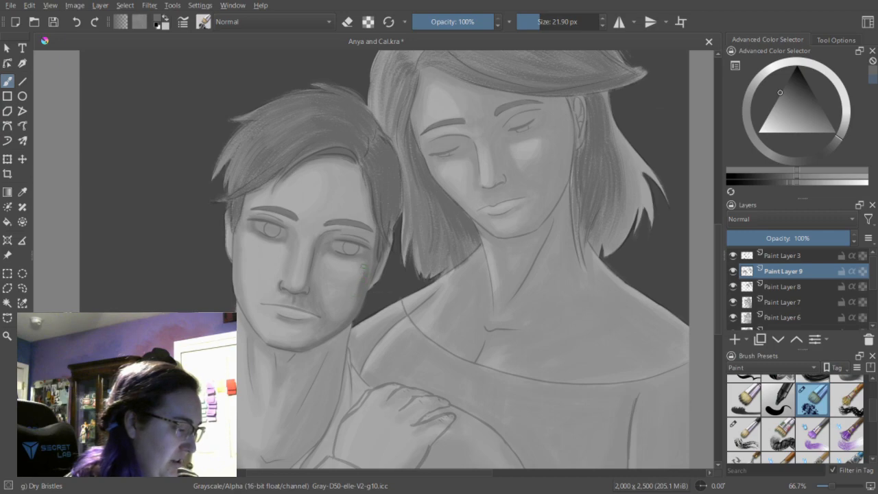
drag(349, 315, 361, 280)
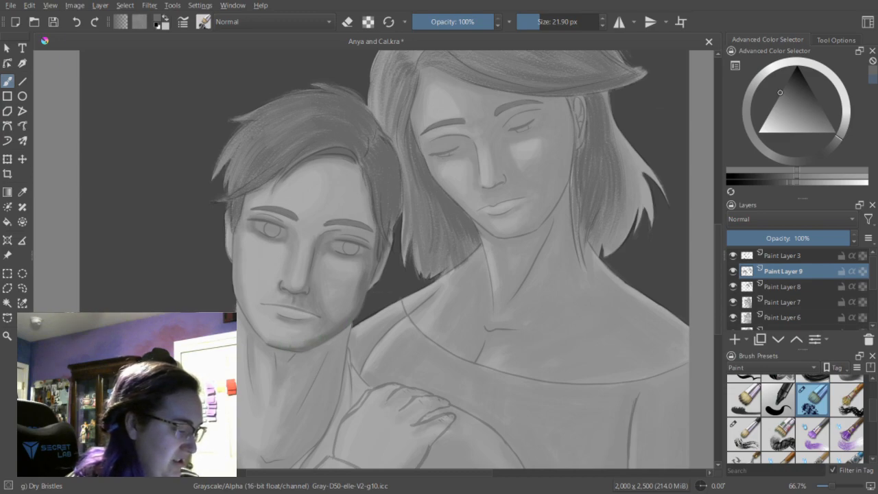
key(bracketleft)
key(bracketleft)
key(bracketleft)
key(bracketleft)
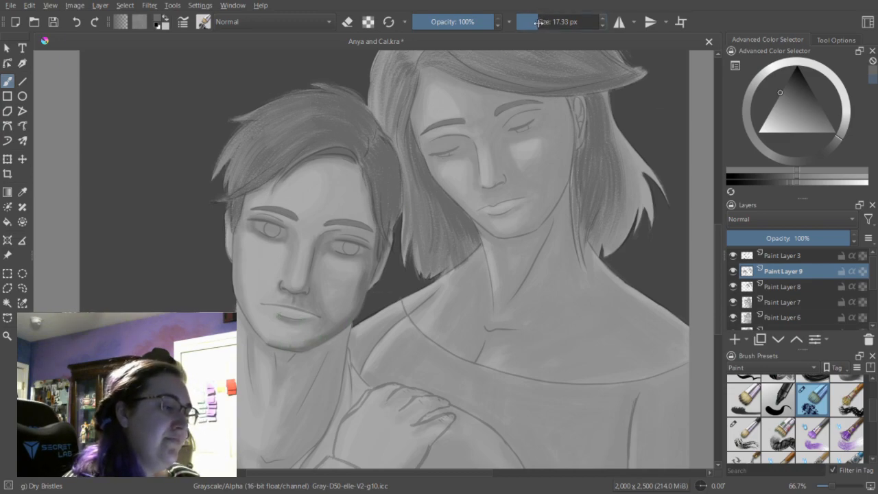
key(ctrl+z)
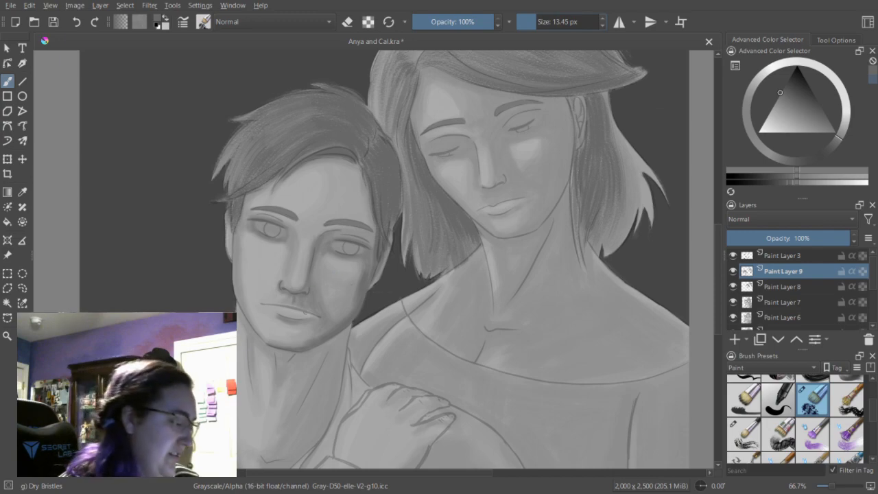
drag(278, 316, 299, 320)
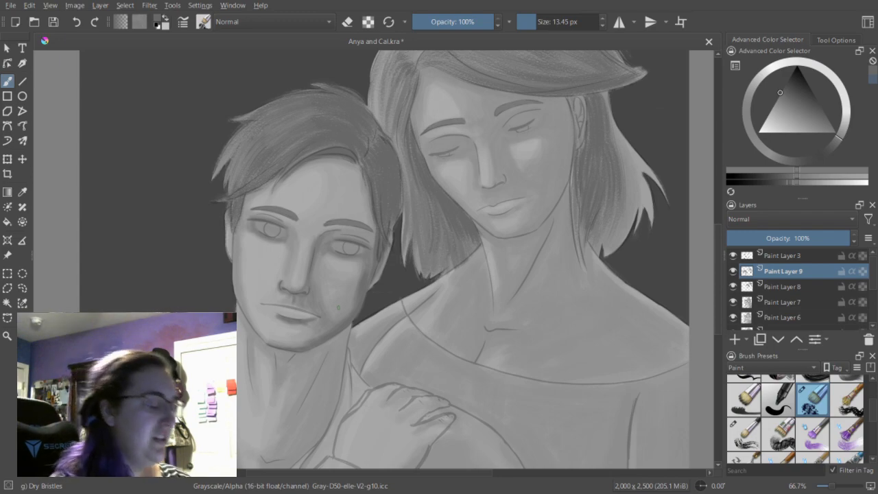
drag(534, 23, 539, 23)
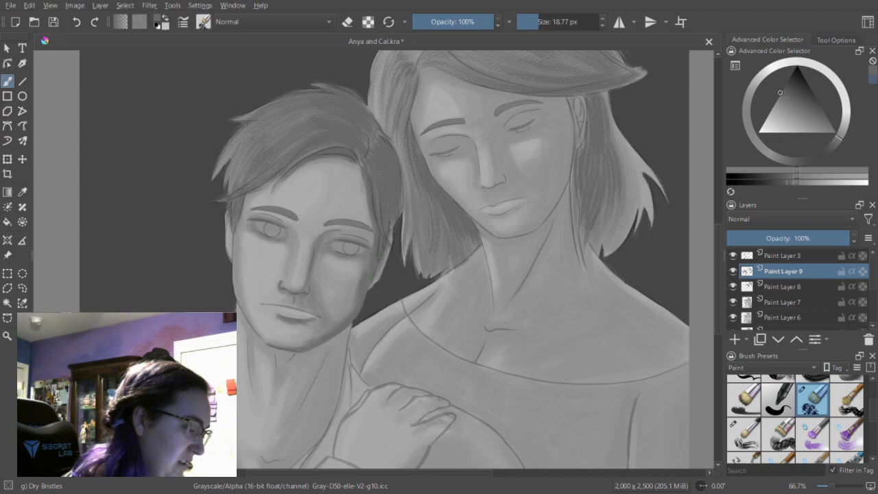
drag(377, 236, 379, 259)
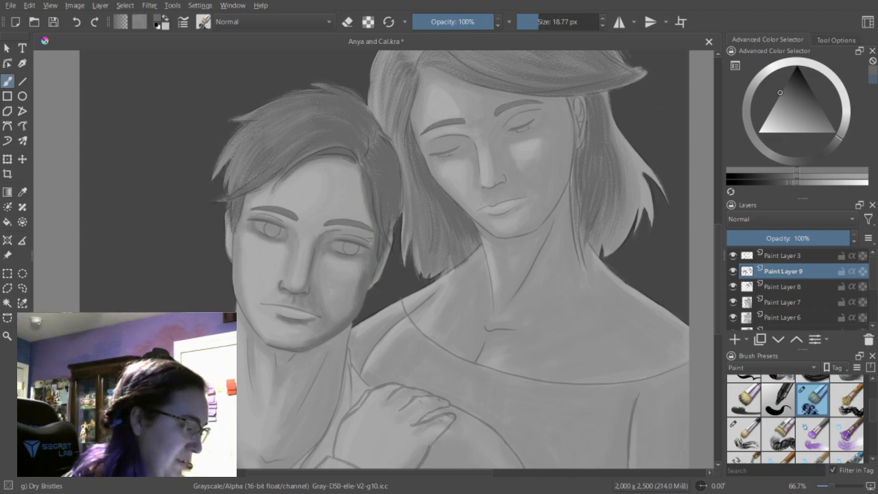
key(ctrl+z)
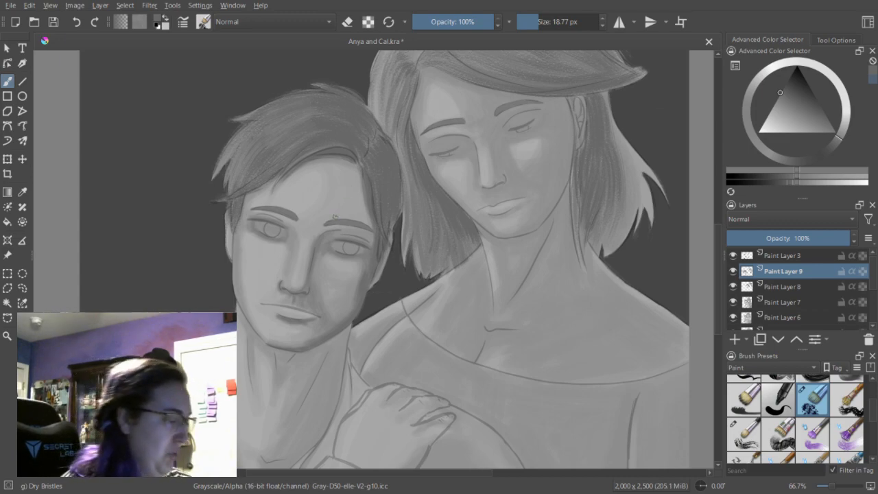
Shade around the man's nose bridge and eyes, using brush sizes of 23.58 px and 12.30 px.
key(bracketright)
key(bracketright)
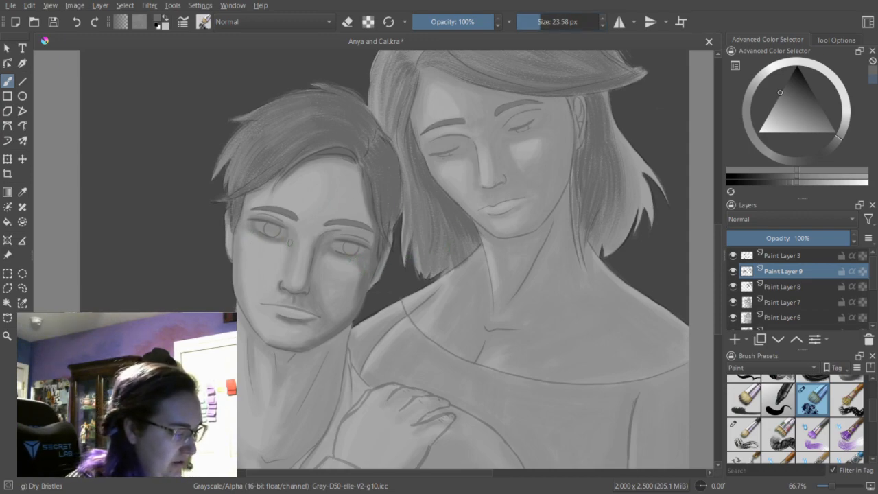
drag(542, 24, 532, 26)
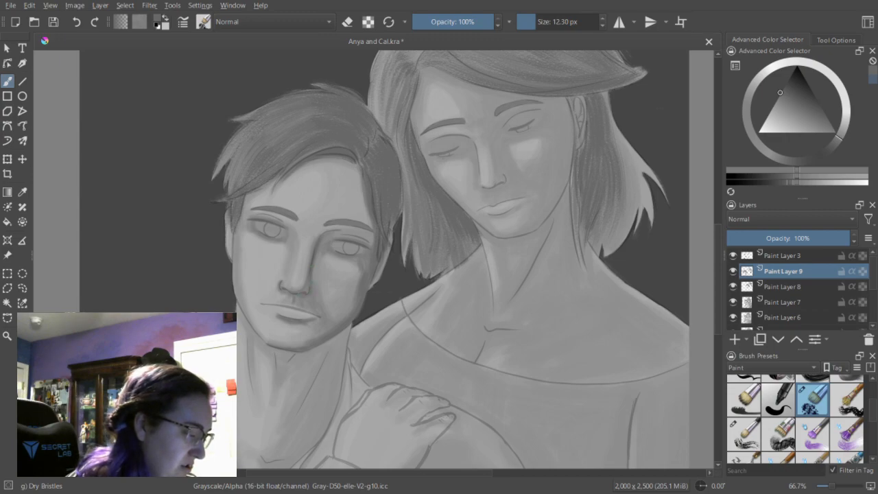
Shade the man's shadowed cheek below the eye with the brush at 15.96 px, cleaning up between strokes with the eraser.
drag(537, 26, 538, 25)
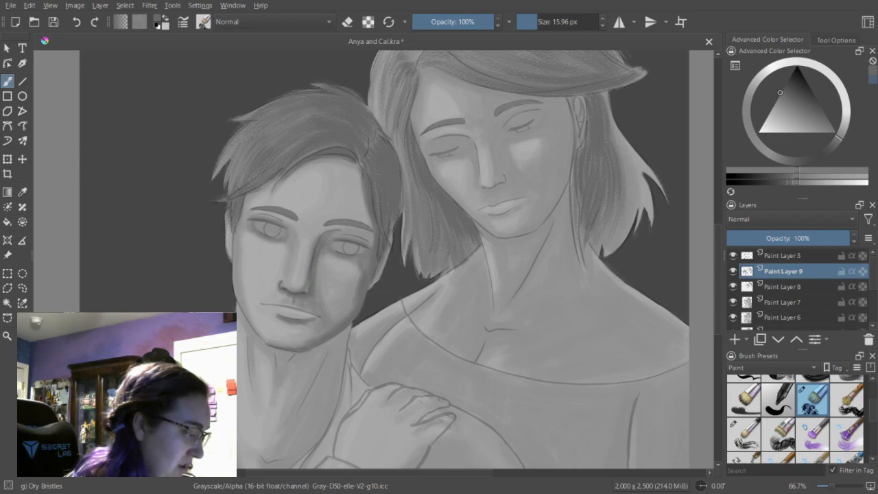
key(e)
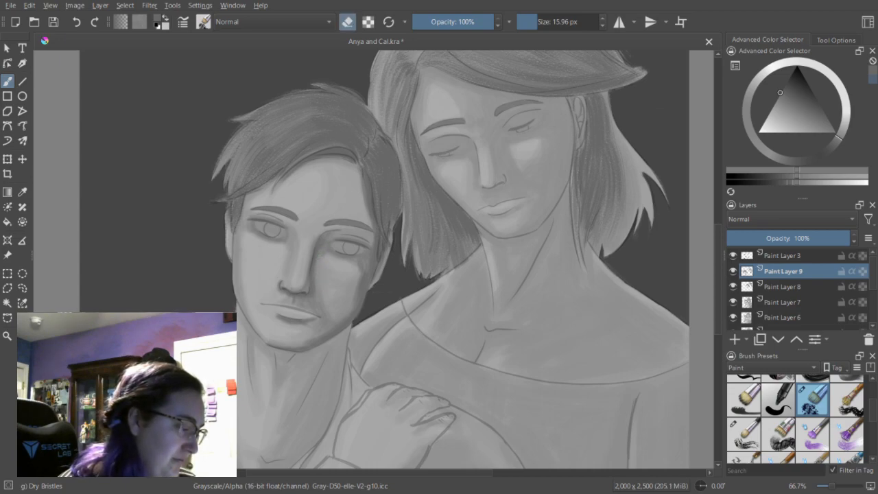
key(e)
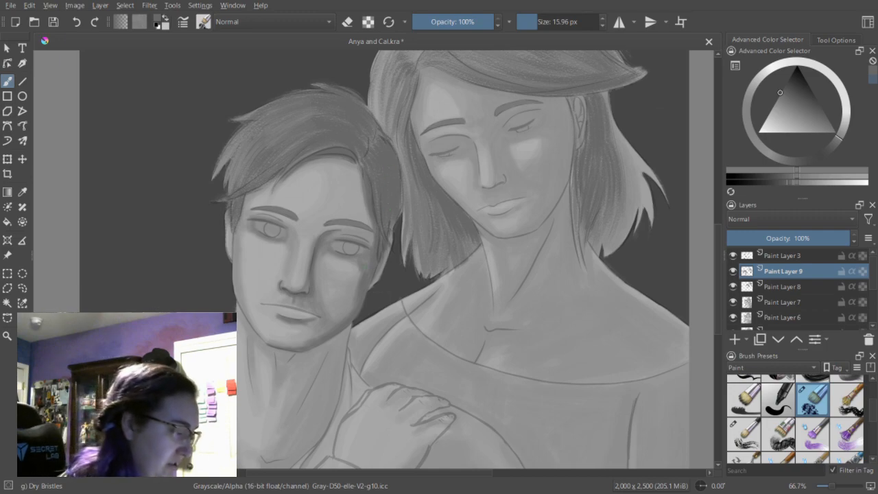
key(e)
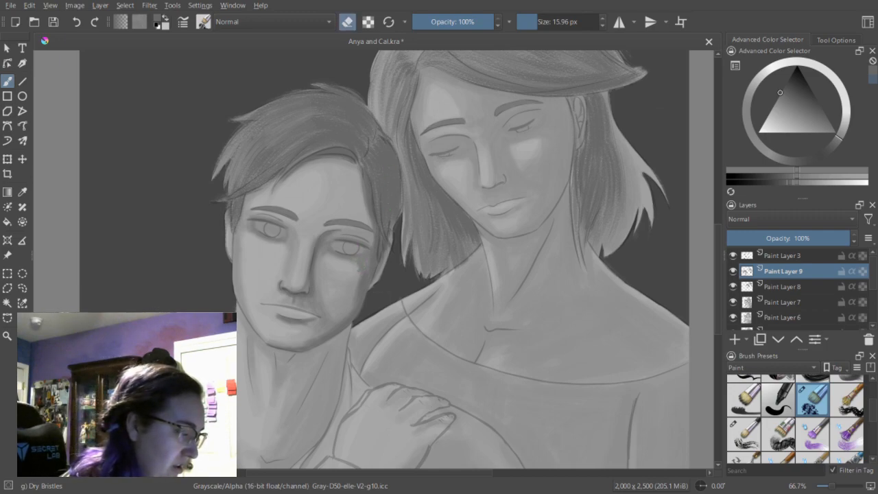
key(e)
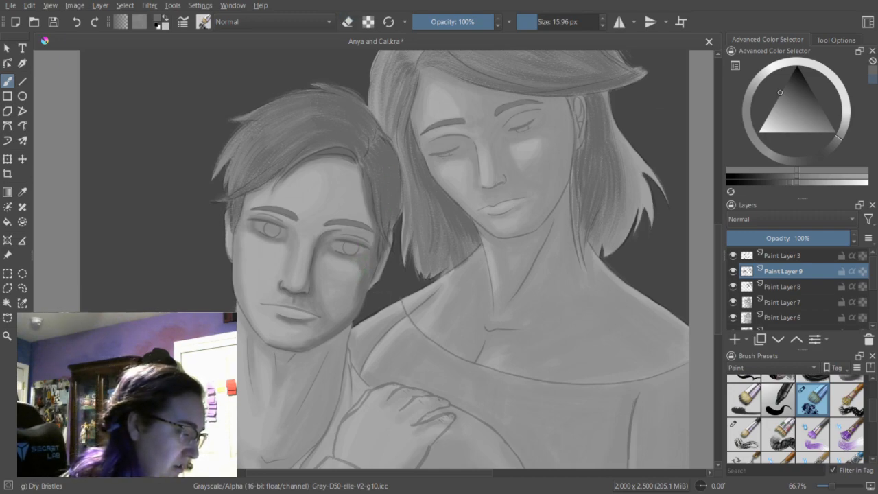
Enlarge the brush to 20.30 px and refine the man's cheek shading with alternating paint and eraser strokes.
key(bracketright)
key(bracketright)
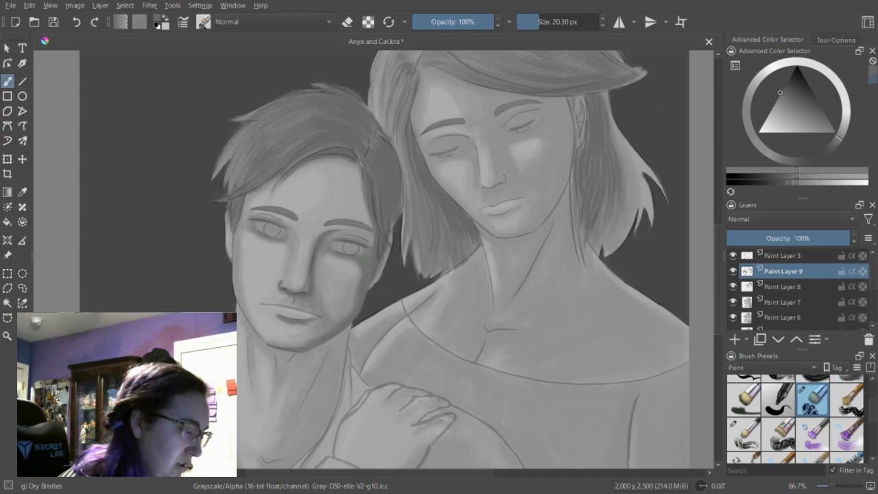
key(e)
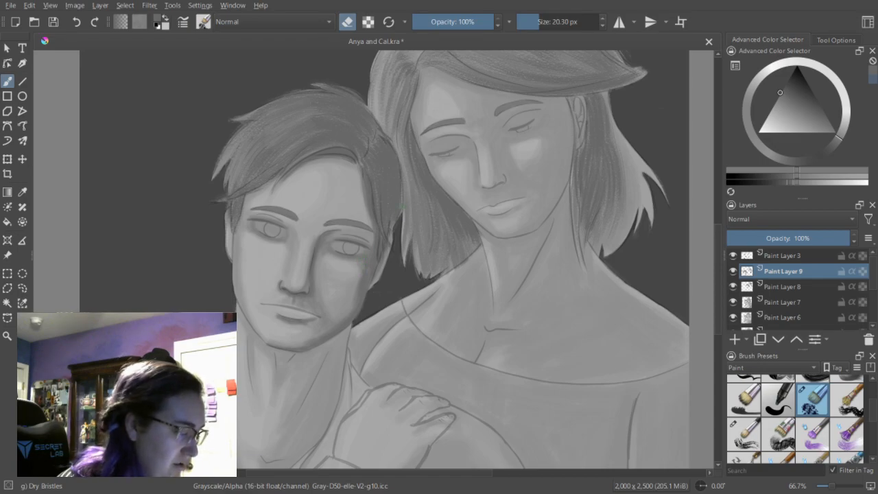
key(e)
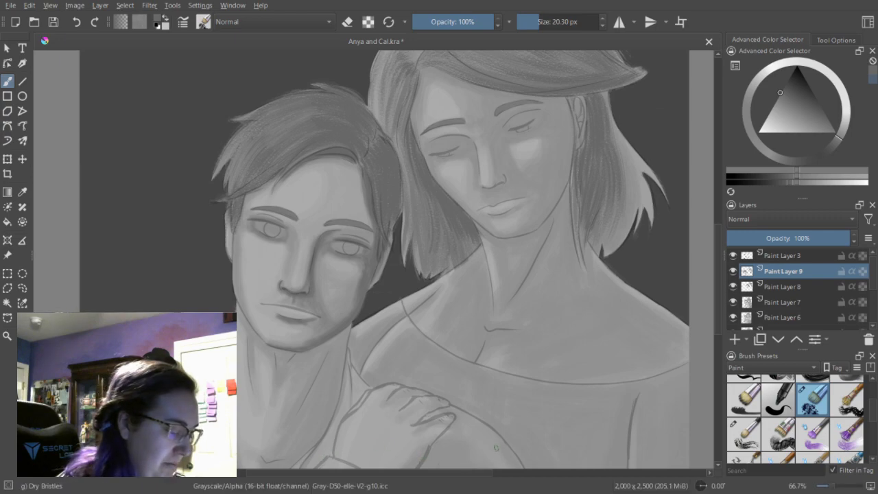
Reduce the brush to 6.74 px and darken the line between the man's lips.
drag(488, 473, 465, 474)
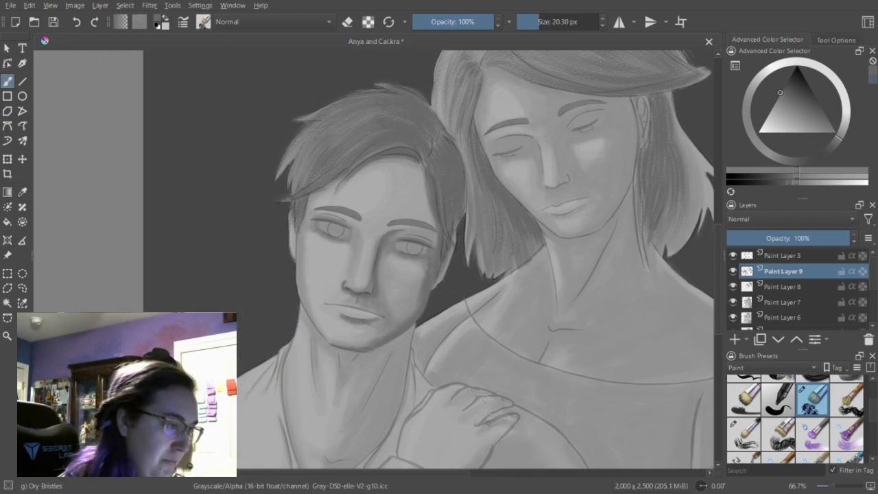
drag(538, 26, 529, 25)
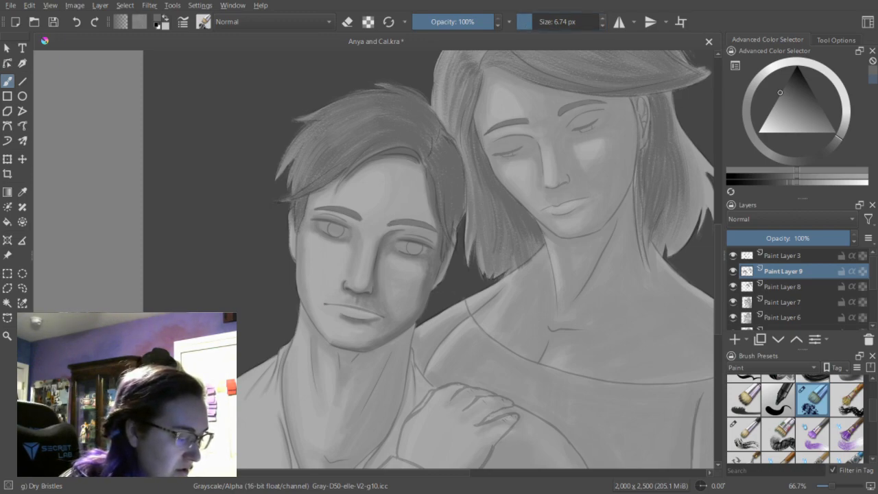
drag(338, 306, 359, 308)
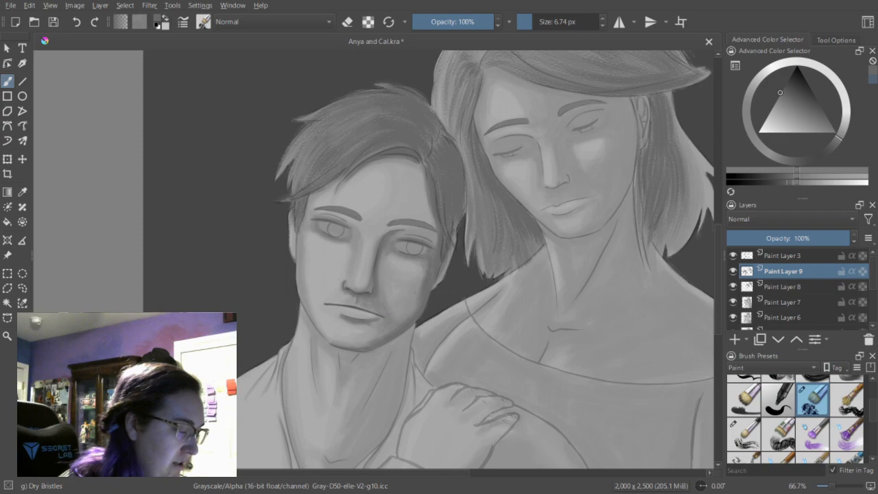
Set the brush to 21.90 px, pick a slightly lighter gray, and shade the man's lips.
click(537, 25)
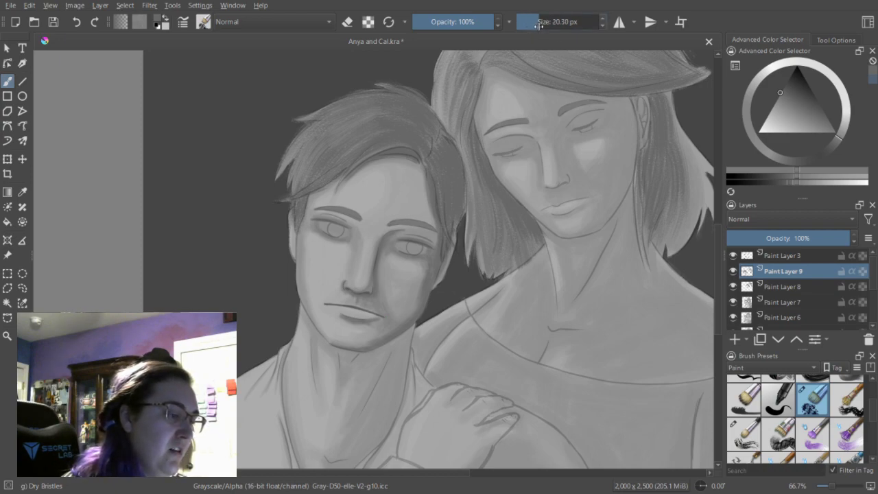
drag(537, 26, 540, 25)
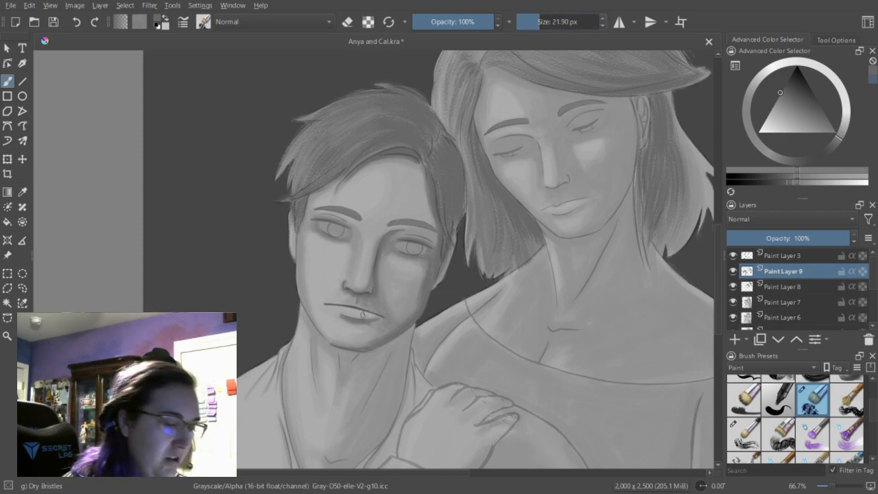
click(797, 182)
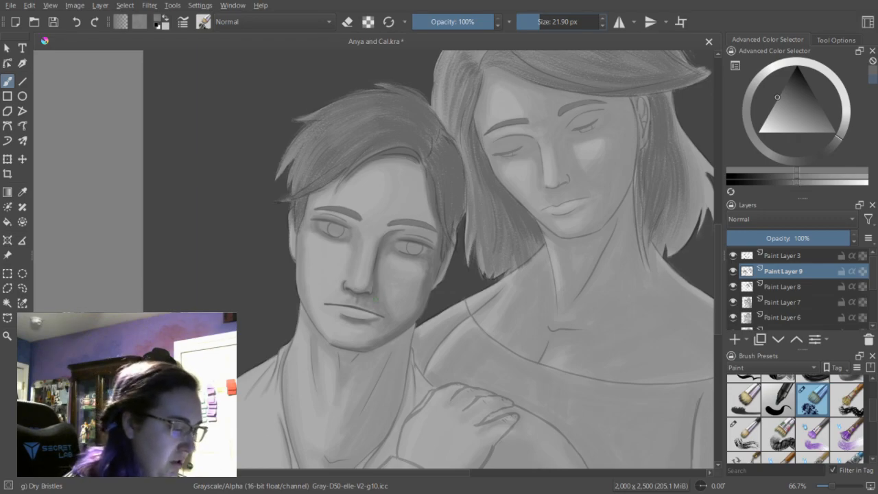
mouse_move(348, 314)
mouse_down()
mouse_move(370, 316)
mouse_move(359, 316)
mouse_up()
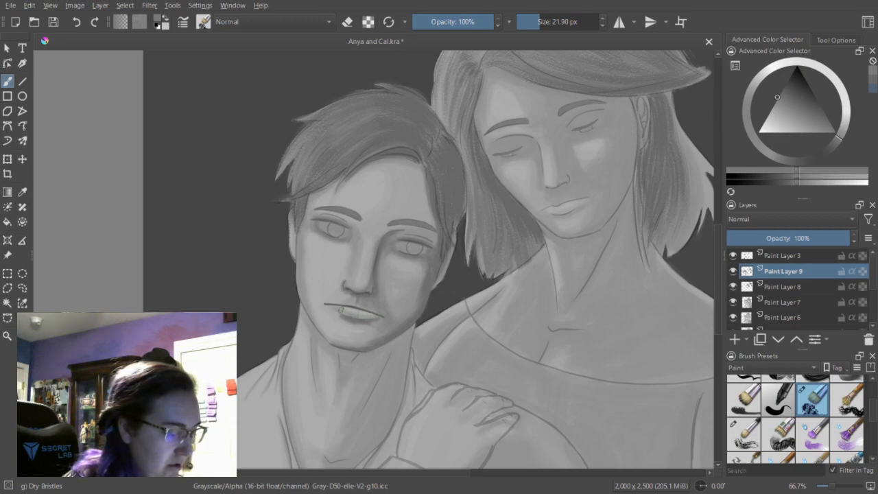
Clean up the shading around the man's mouth with the eraser, reducing its size to 11.22 px, and return to painting.
key(e)
key(e)
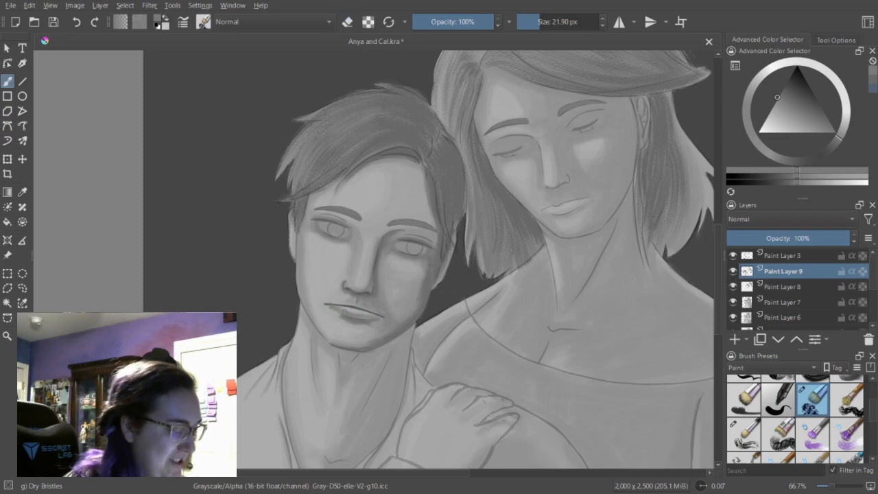
key(e)
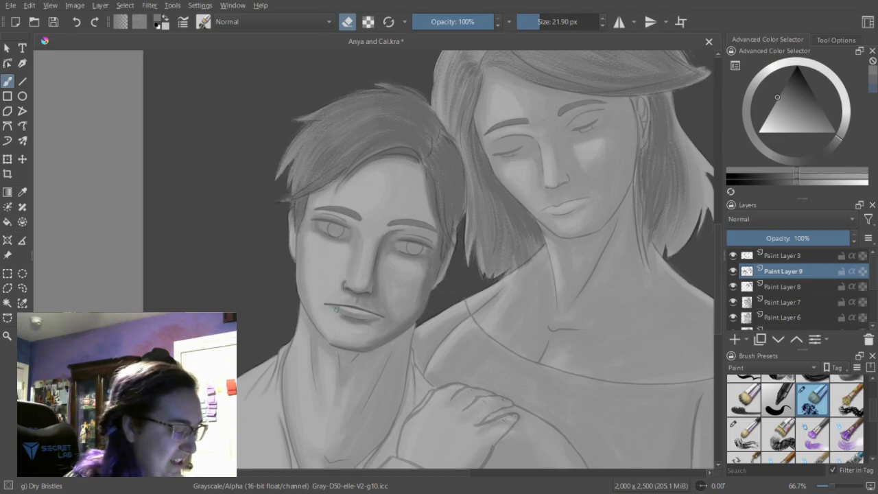
drag(337, 305, 342, 308)
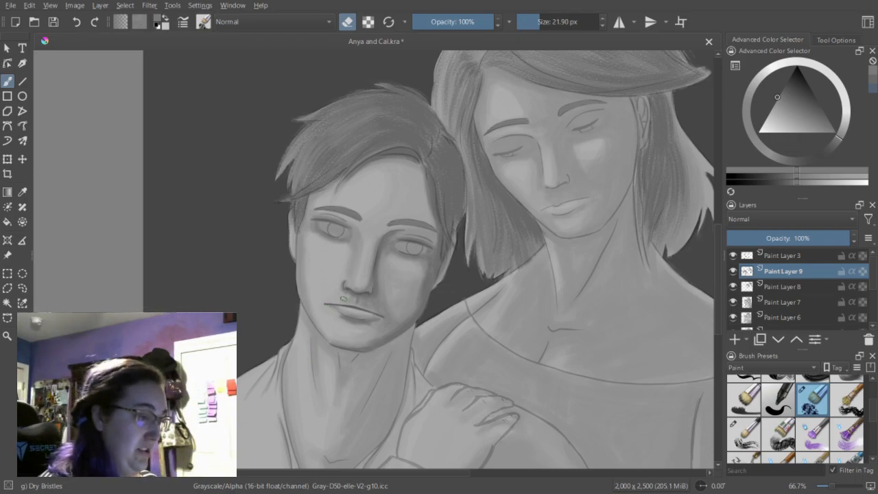
drag(540, 23, 534, 22)
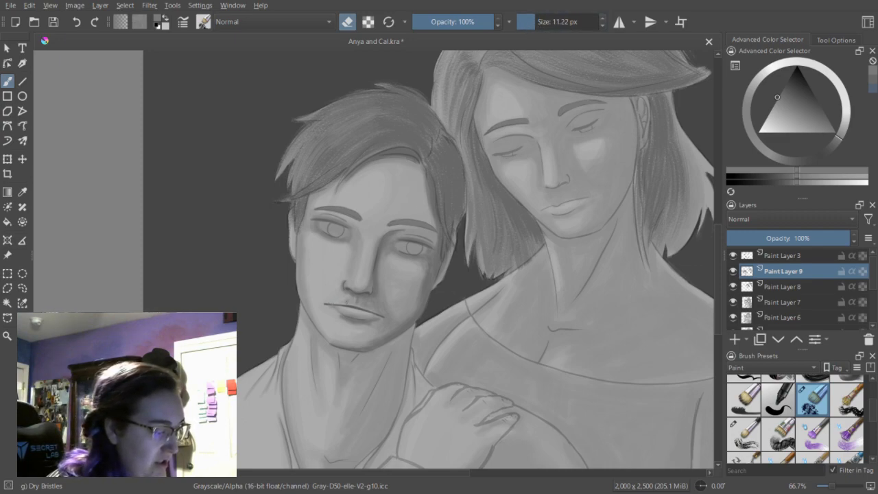
key(e)
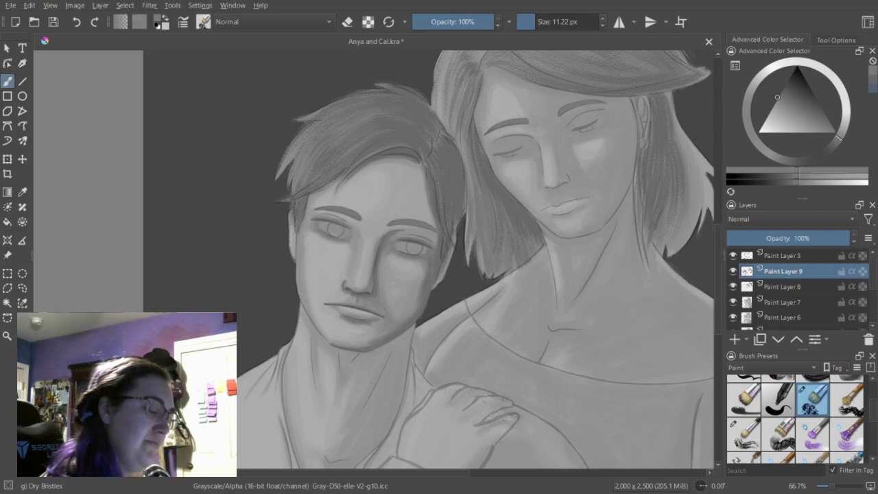
Shade the man's upper lip at 7.52 px, alternating between the recent darker and lighter grays.
click(873, 86)
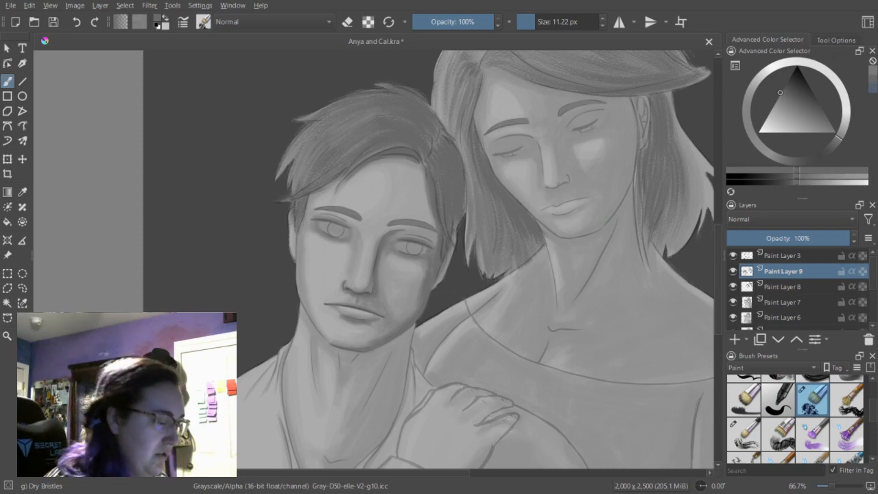
click(534, 26)
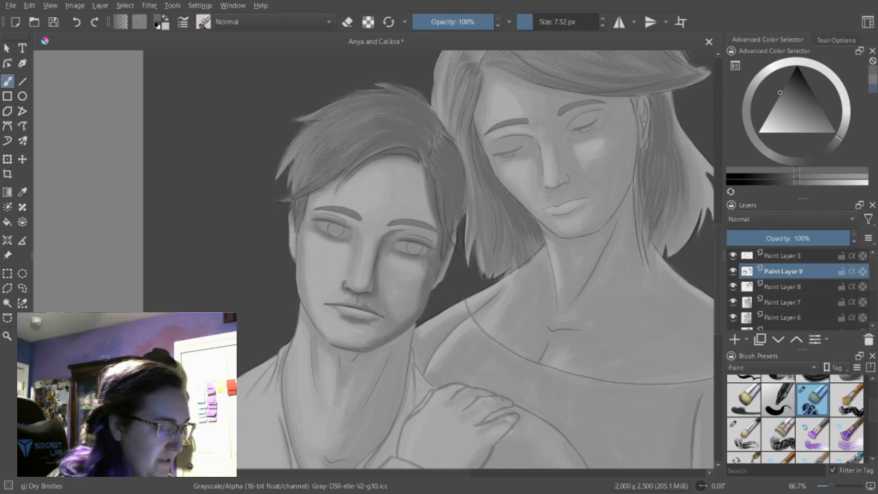
click(874, 79)
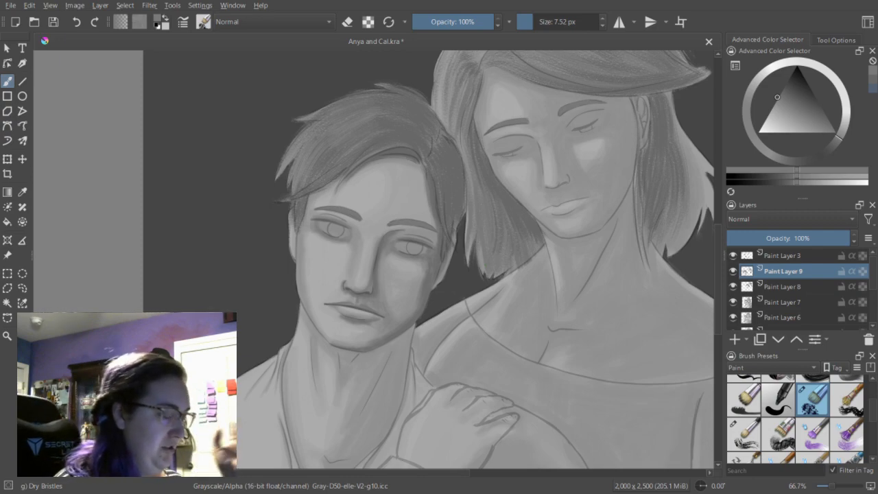
click(873, 79)
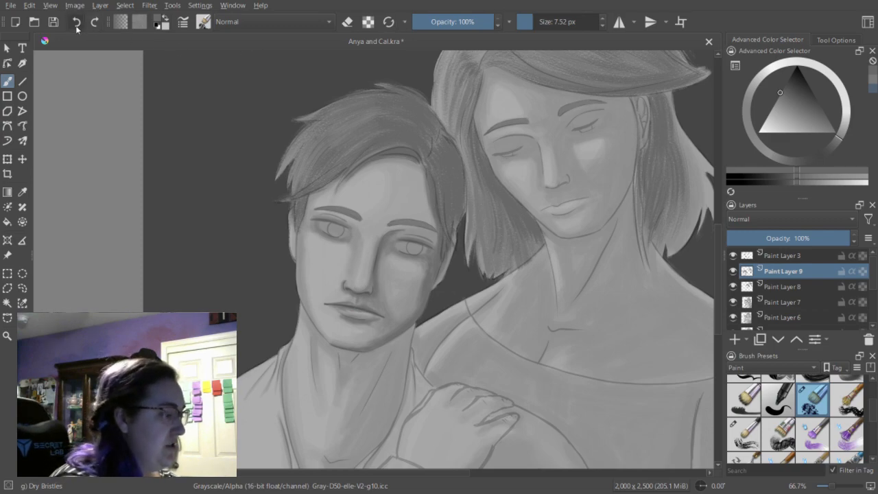
Set the brush to 13.45 px and refine the shading of the man's lips with paint and eraser strokes.
drag(532, 25, 536, 26)
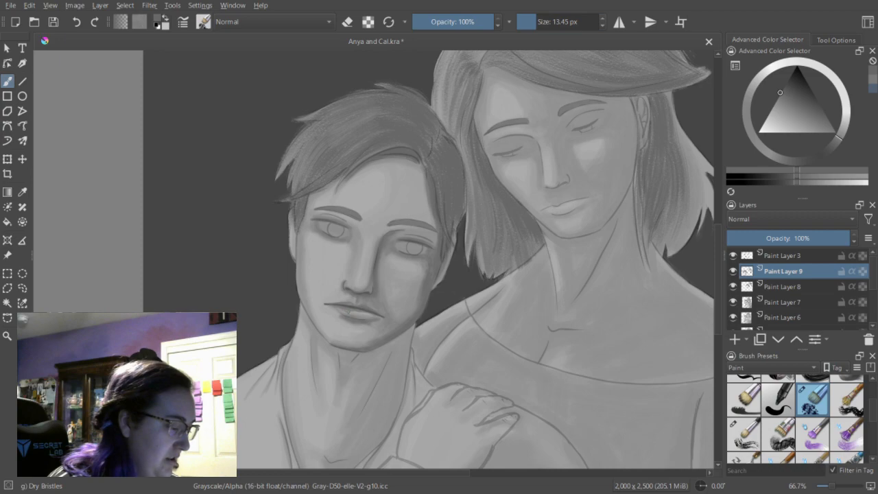
key(e)
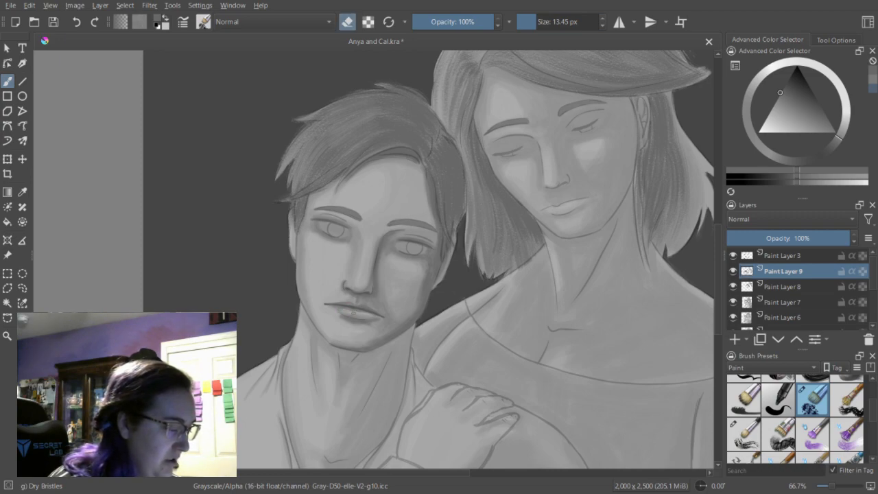
key(e)
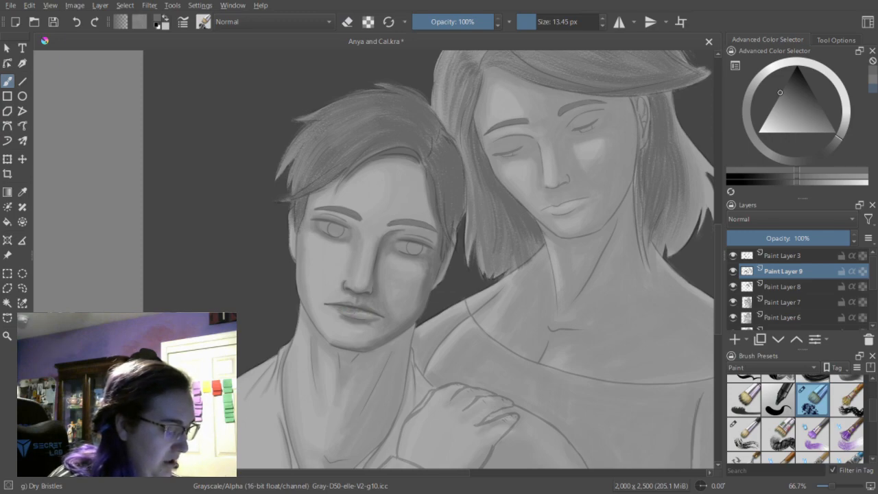
key(e)
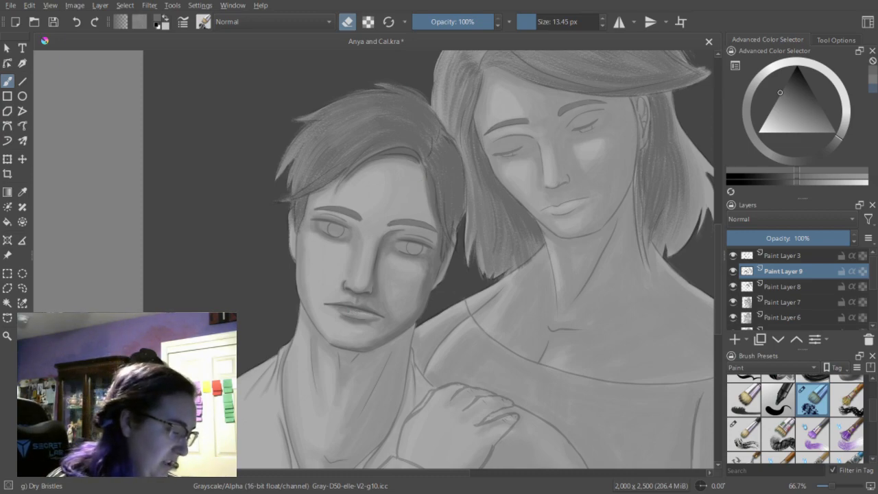
drag(349, 312, 354, 312)
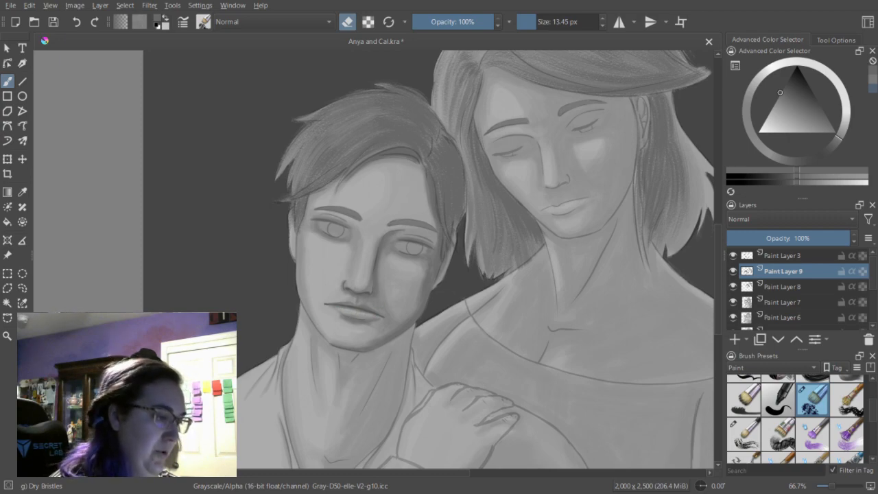
Blend the man's lip shading with the lighter gray at 20.30, 9.24 and 14.67 px, touching up with the eraser.
click(538, 26)
key(e)
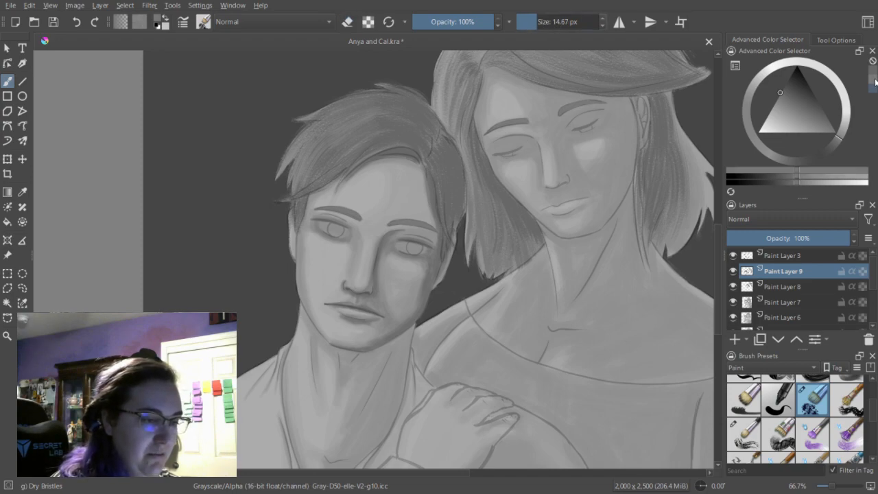
drag(538, 26, 539, 26)
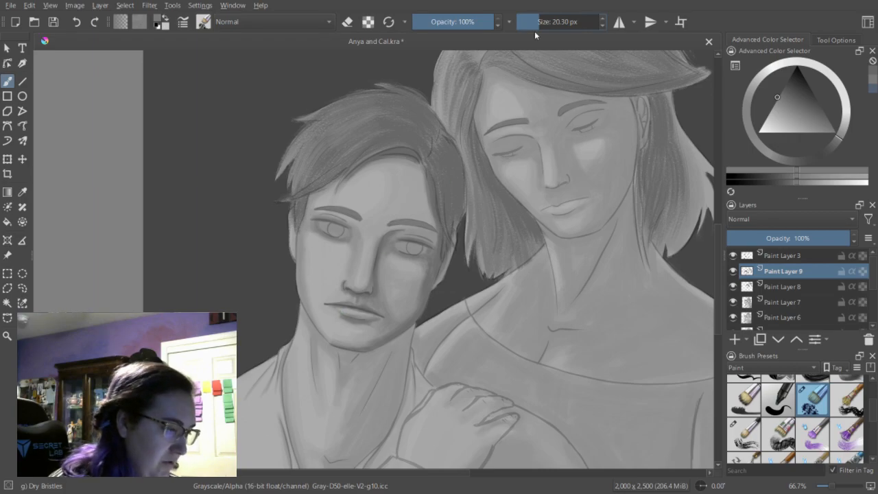
drag(539, 23, 533, 23)
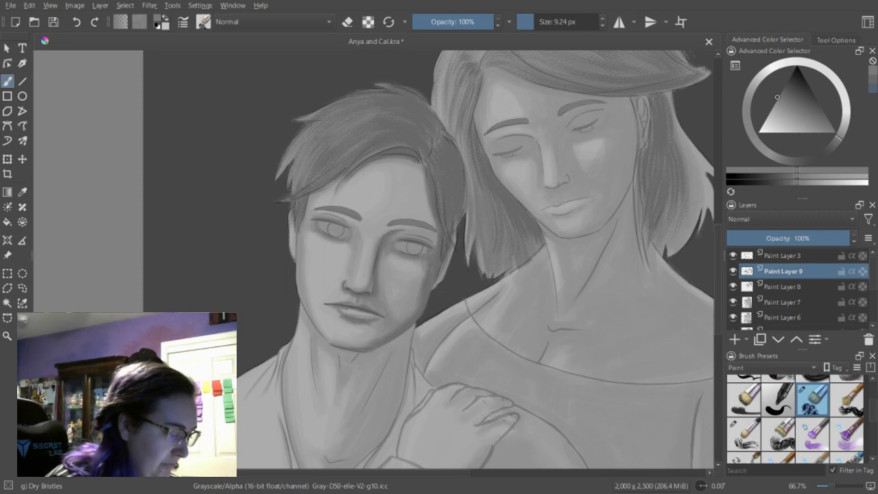
click(537, 22)
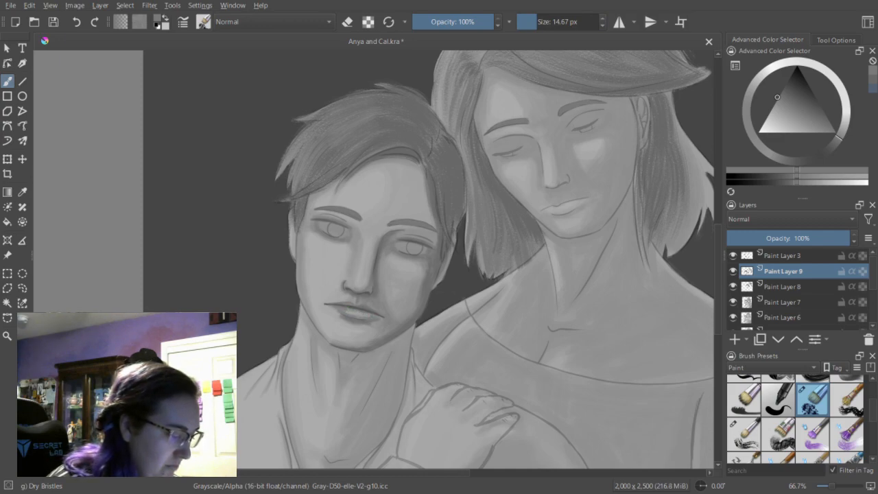
key(e)
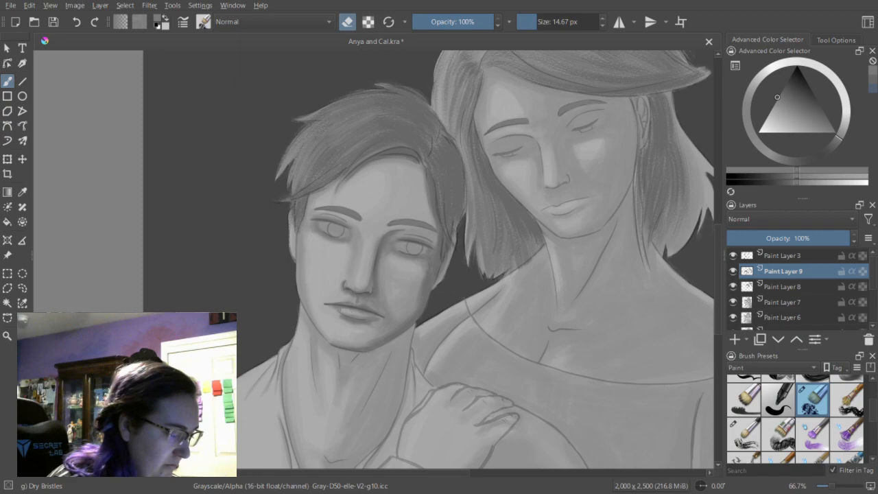
key(e)
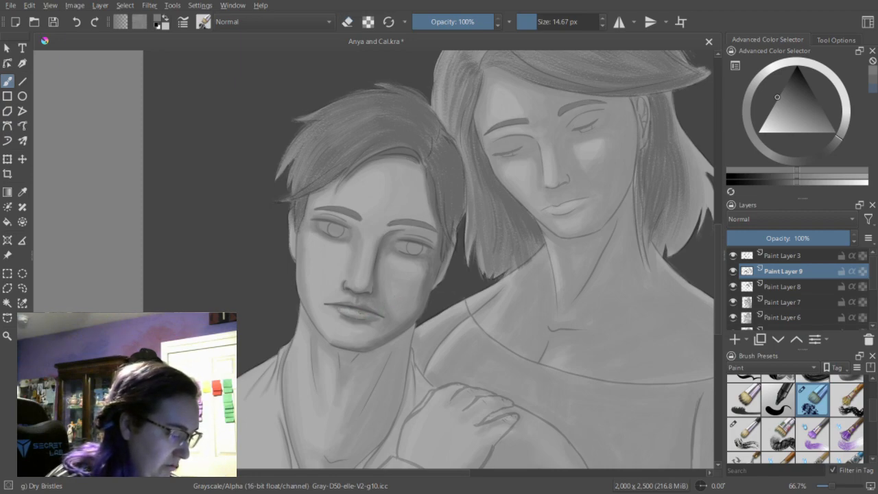
Refine the shading of the man's lips at 14.67 px, alternating paint and eraser strokes.
key(e)
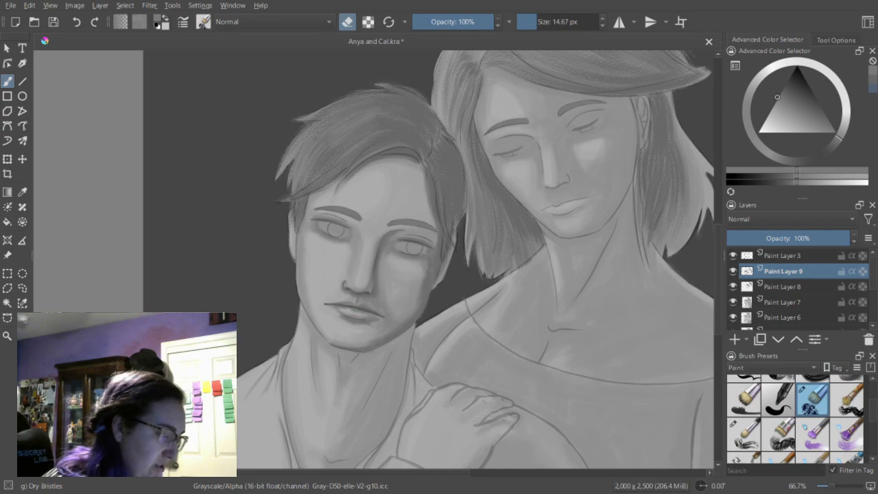
key(e)
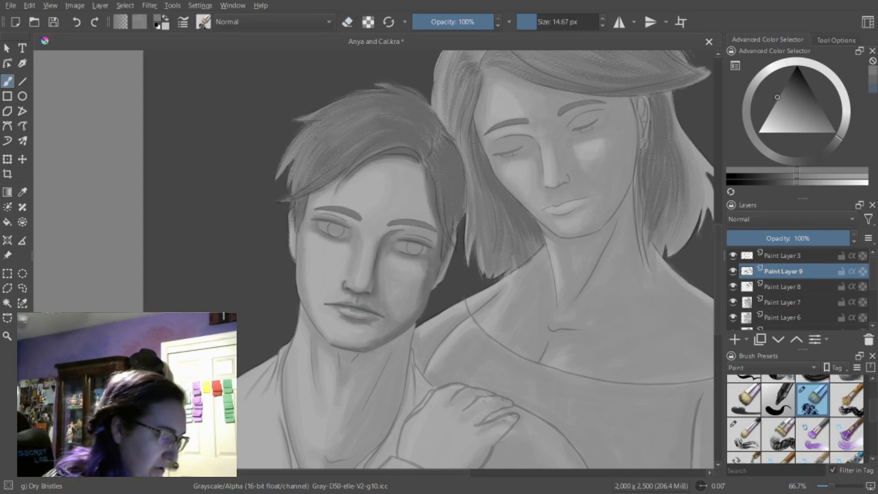
key(e)
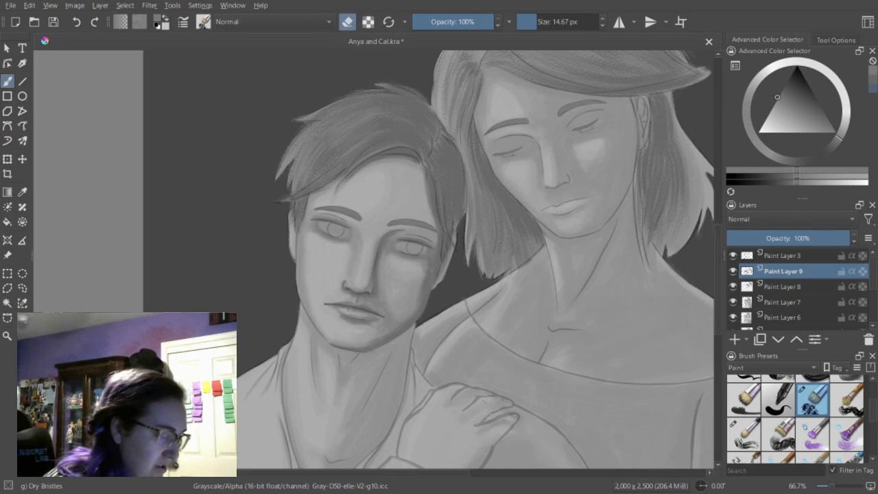
key(e)
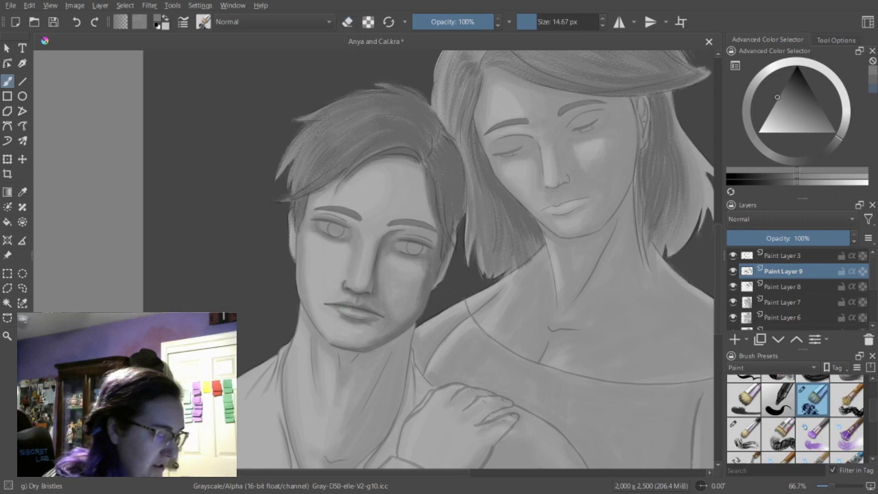
key(e)
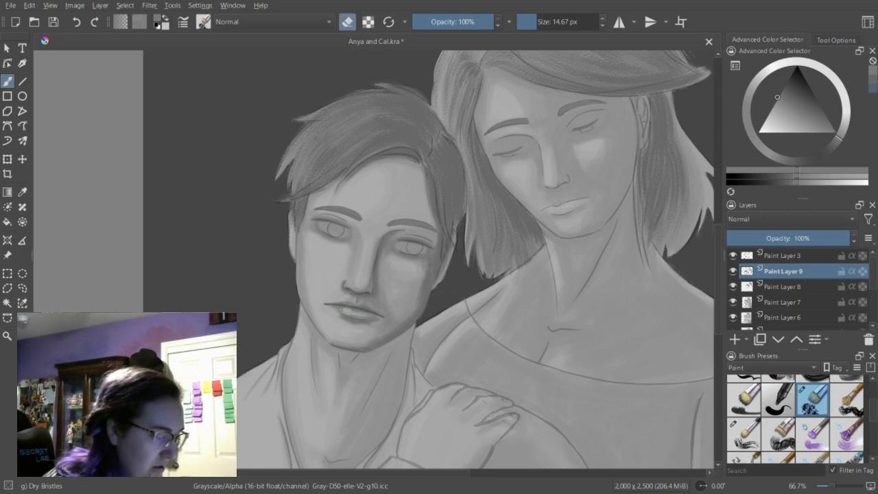
key(e)
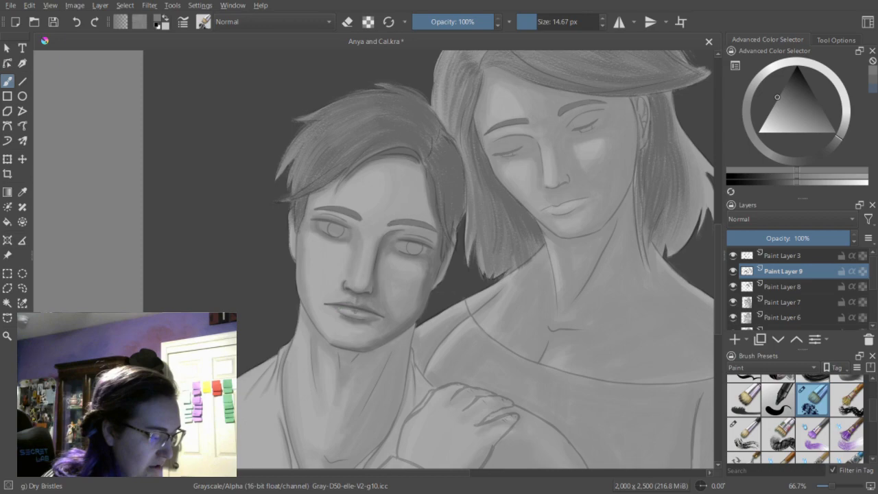
key(e)
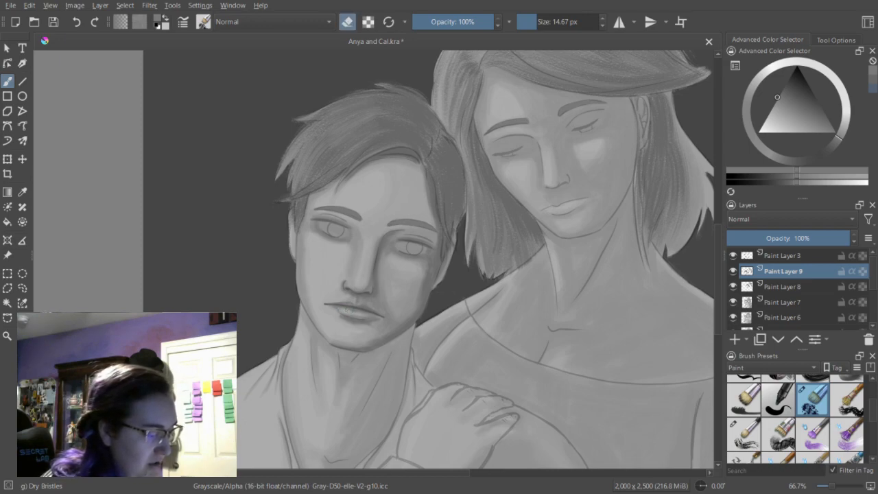
key(e)
Set the brush to 6.74 px and touch up the man's lips with the eraser, returning to a darker gray.
drag(536, 23, 532, 22)
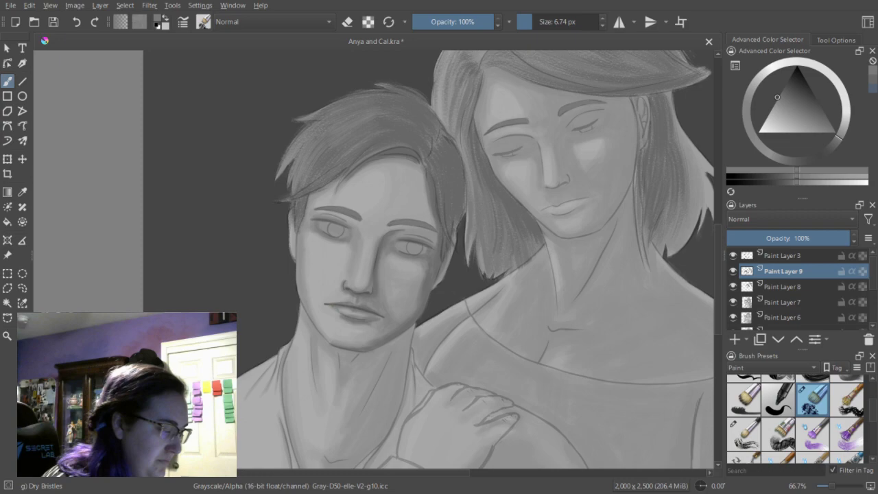
key(e)
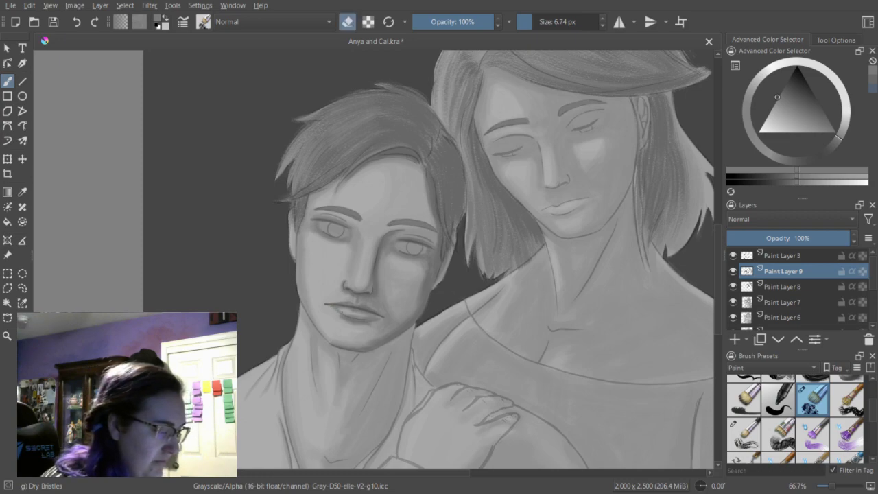
key(e)
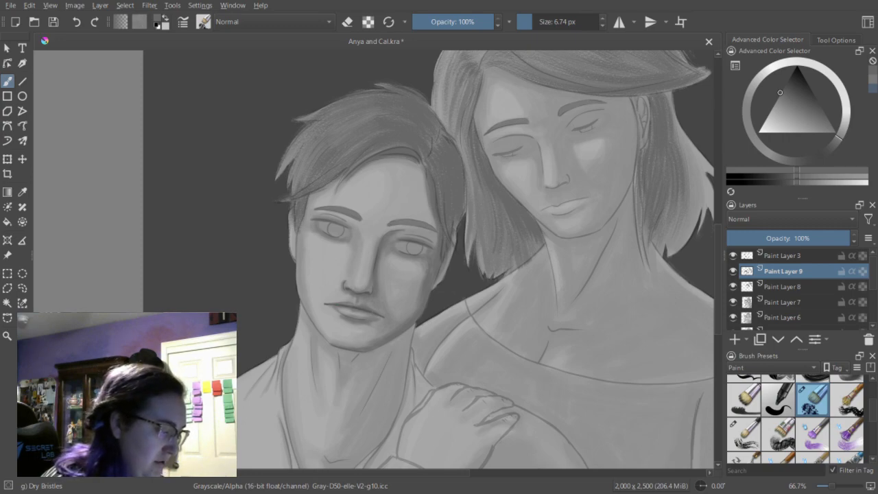
Deepen the man's lip shading with the darker gray, working at 5.35, 7.52 and 10.20 px.
key(bracketleft)
key(bracketleft)
key(bracketleft)
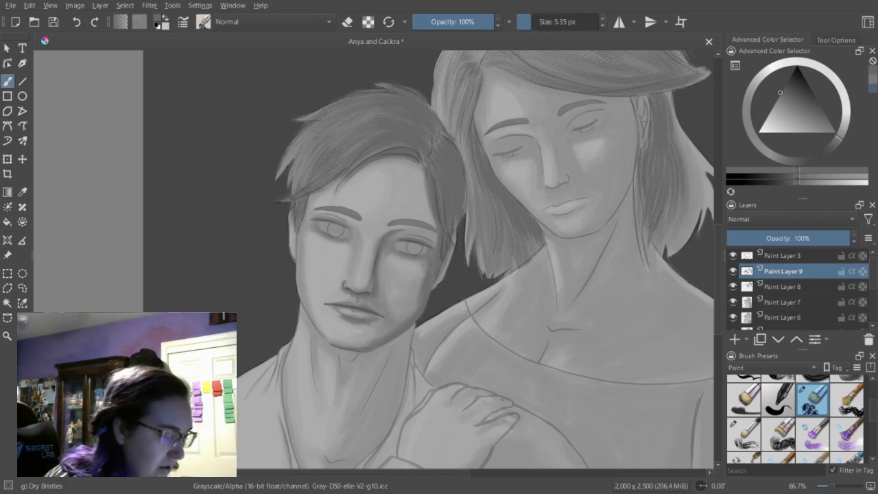
key(bracketright)
key(bracketright)
key(bracketright)
key(bracketright)
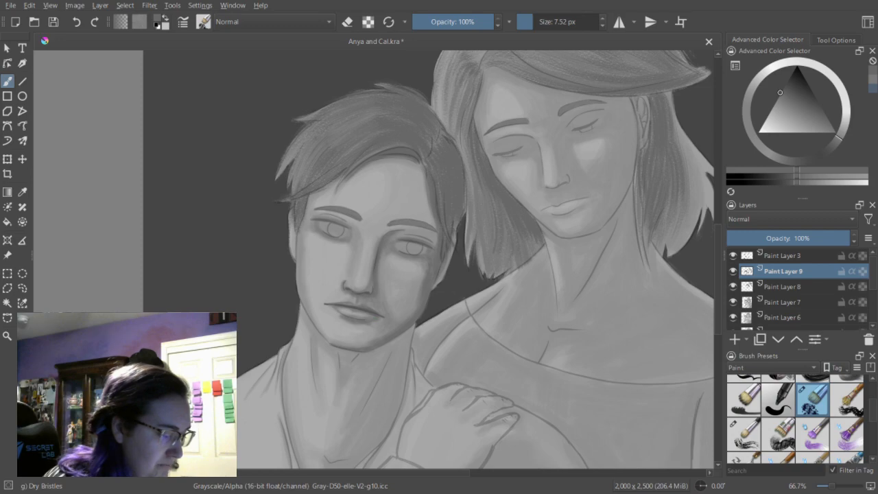
click(534, 24)
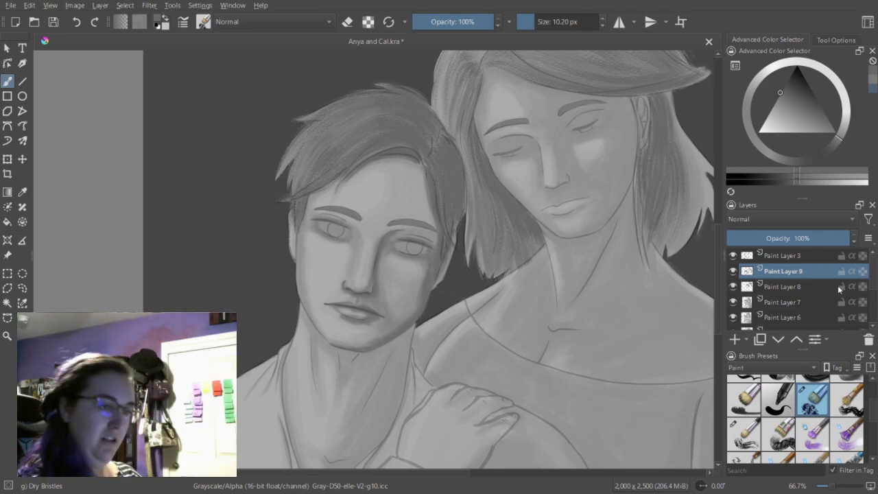
Choose a lighter gray, set the brush to 7.52 px and lighten the man's upper lip.
click(802, 179)
click(797, 179)
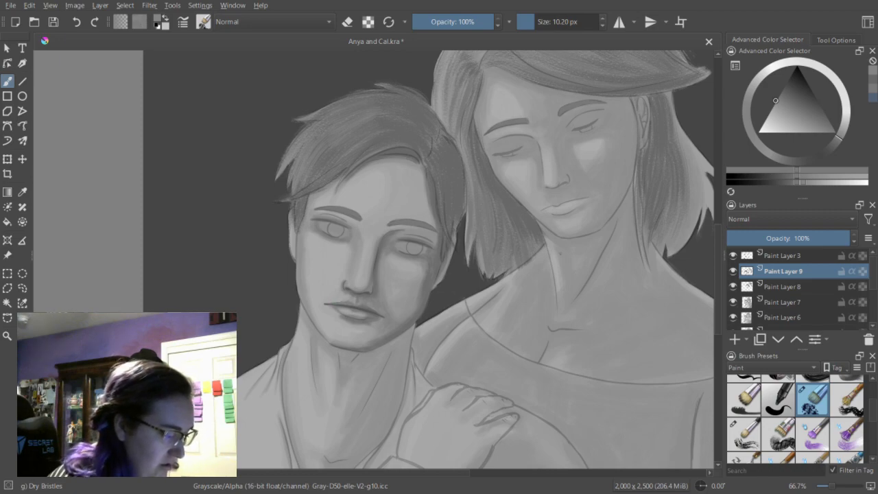
click(812, 182)
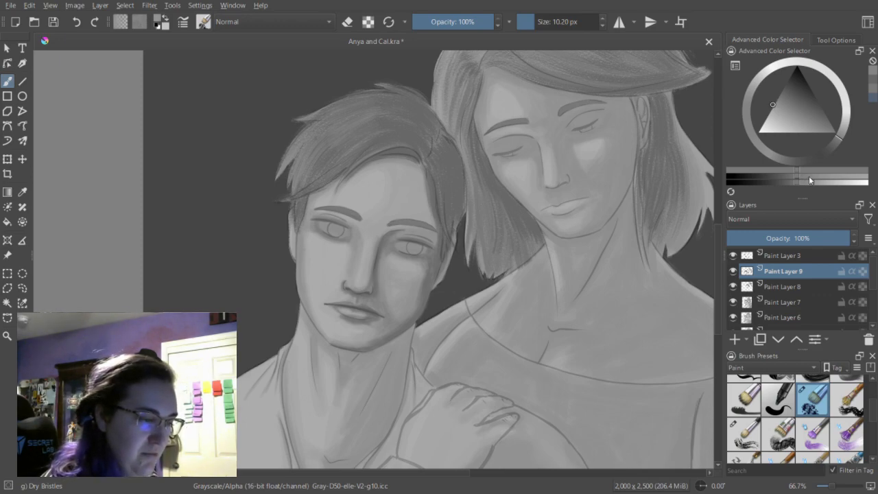
click(532, 22)
drag(336, 302, 348, 306)
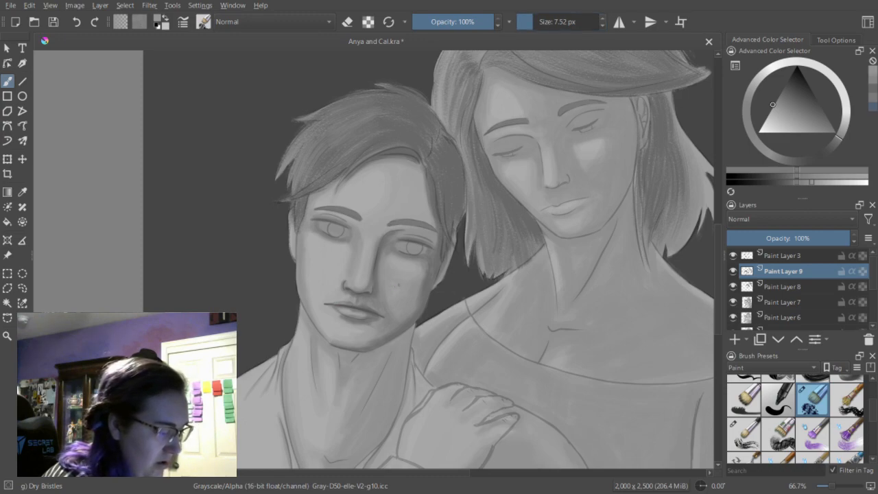
Rework the man's lip shading at 7.52 px, alternating between recent darker and mid grays.
click(873, 89)
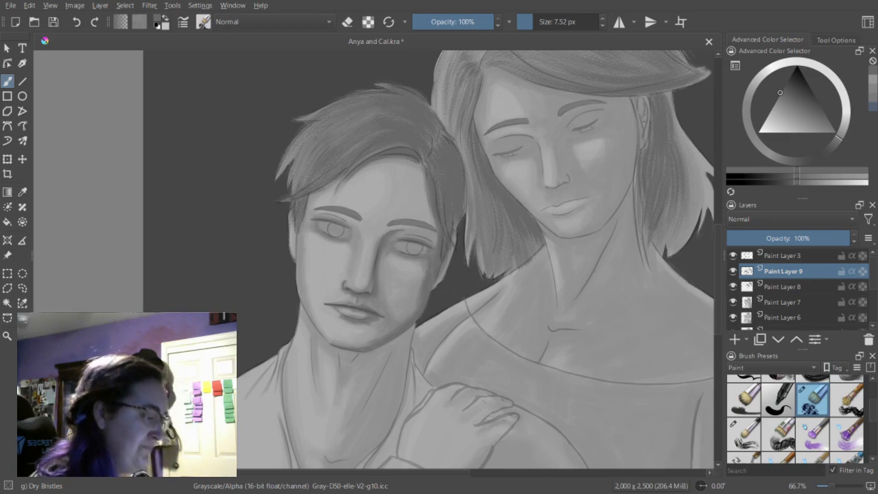
click(875, 96)
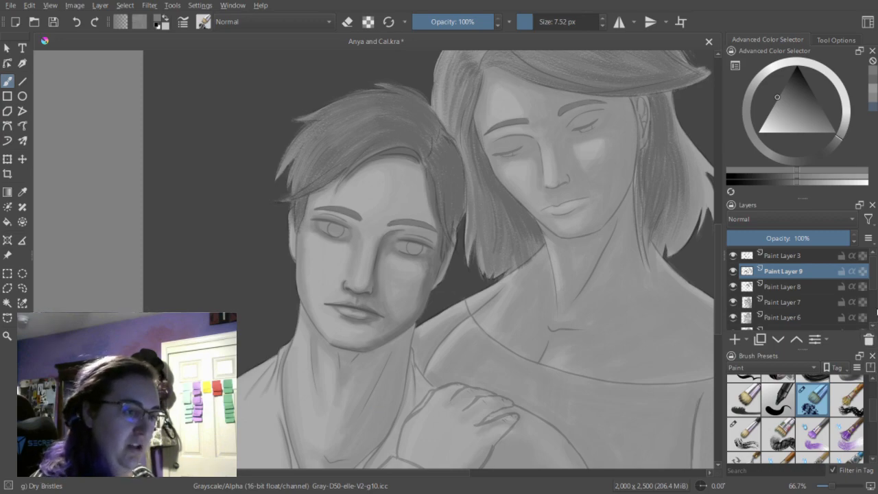
key(l)
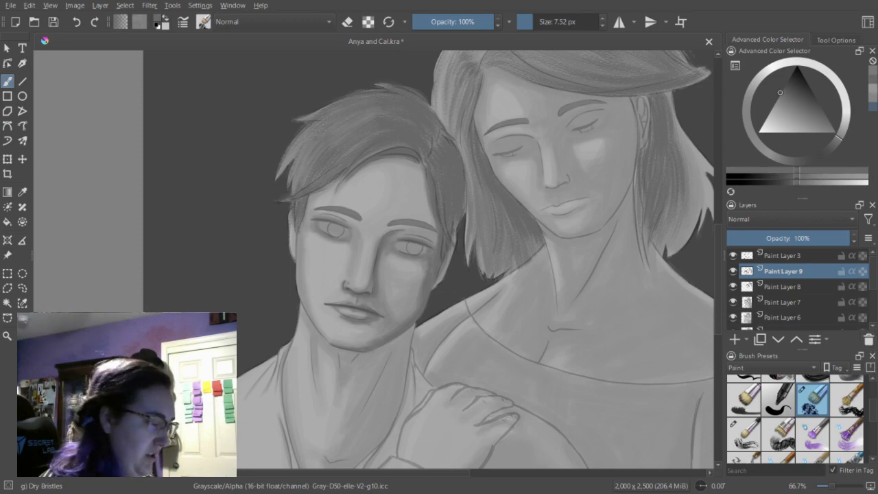
Shade below the man's lower lip with the darker gray and clean the edges with the eraser at 9.24 px.
key(e)
key(bracketright)
key(bracketright)
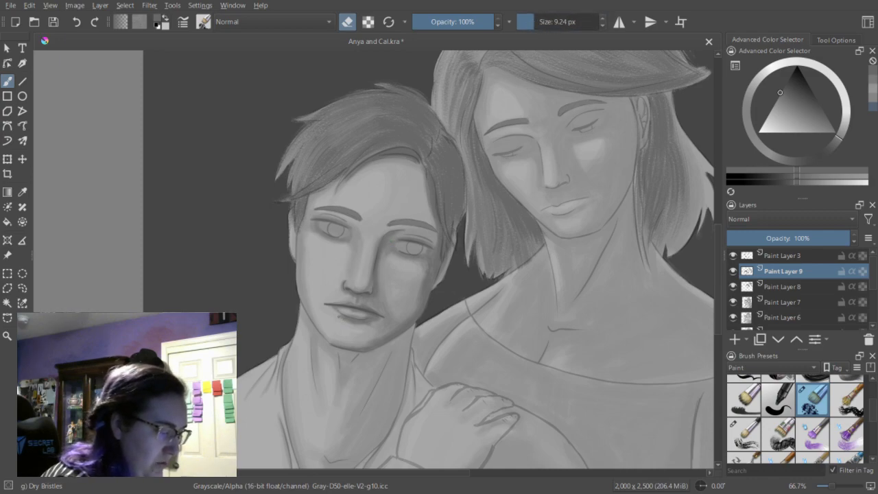
key(e)
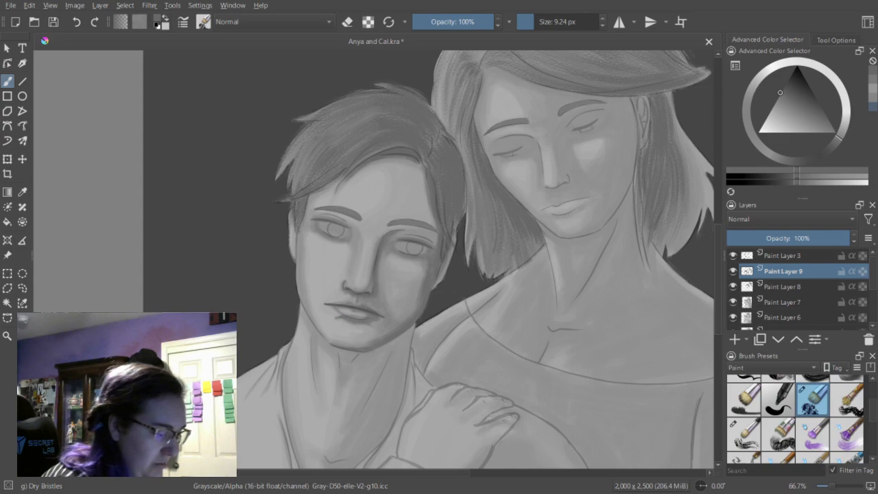
key(e)
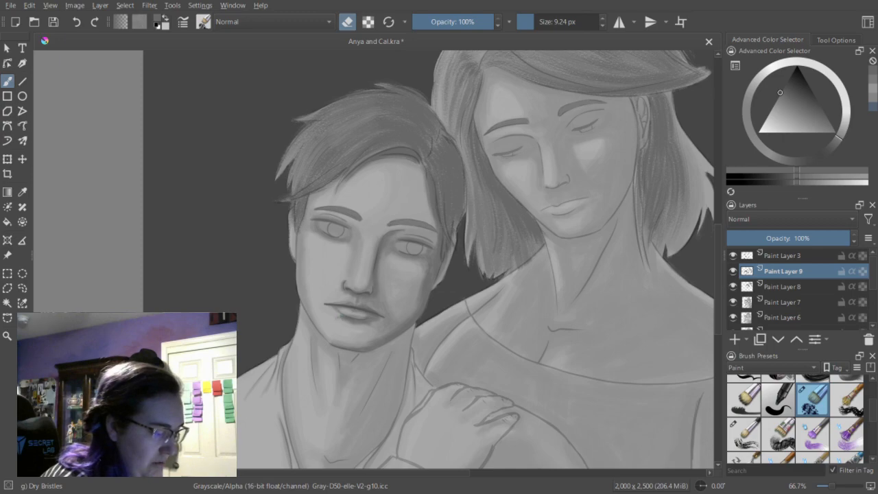
key(e)
Shade the man's chin and jaw with the darker gray at 13.45 and 25.35 px, softening the strokes with the eraser.
key(bracketright)
key(bracketright)
key(bracketright)
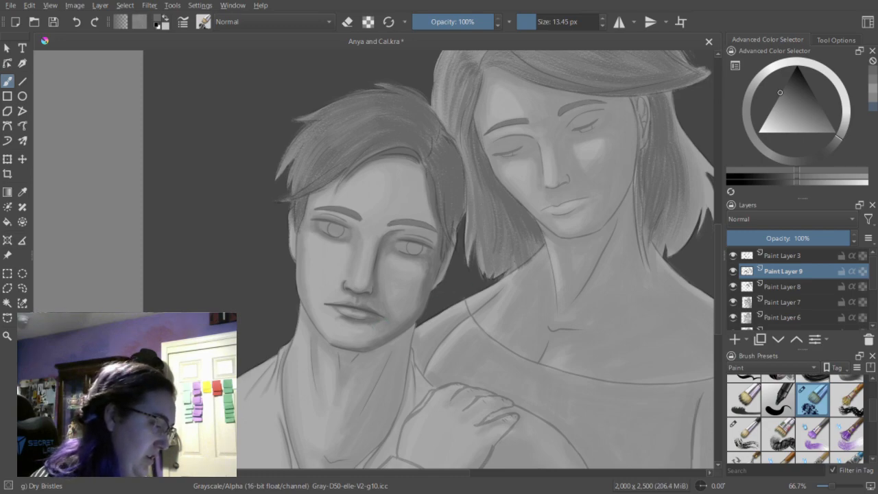
key(bracketright)
key(bracketright)
key(bracketright)
key(bracketright)
key(bracketright)
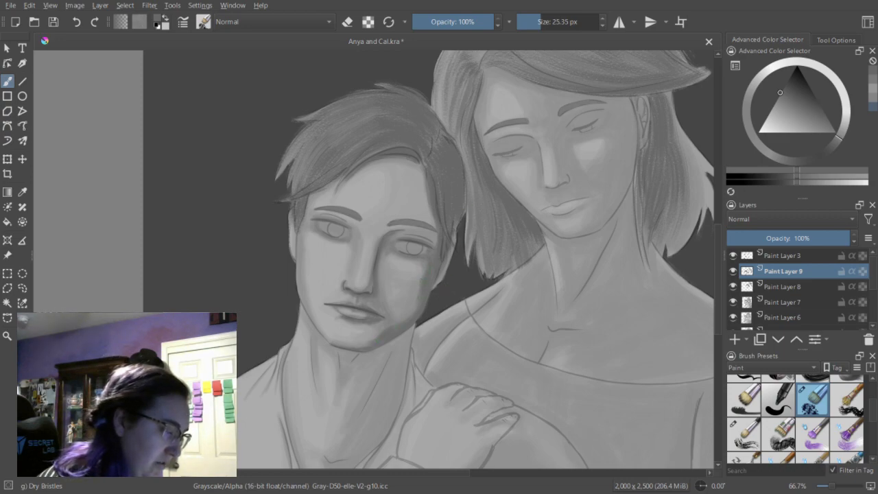
key(e)
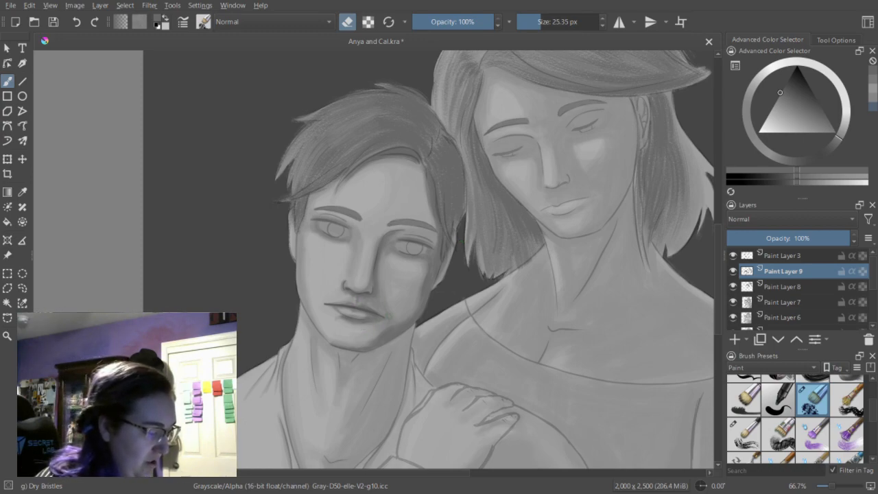
key(e)
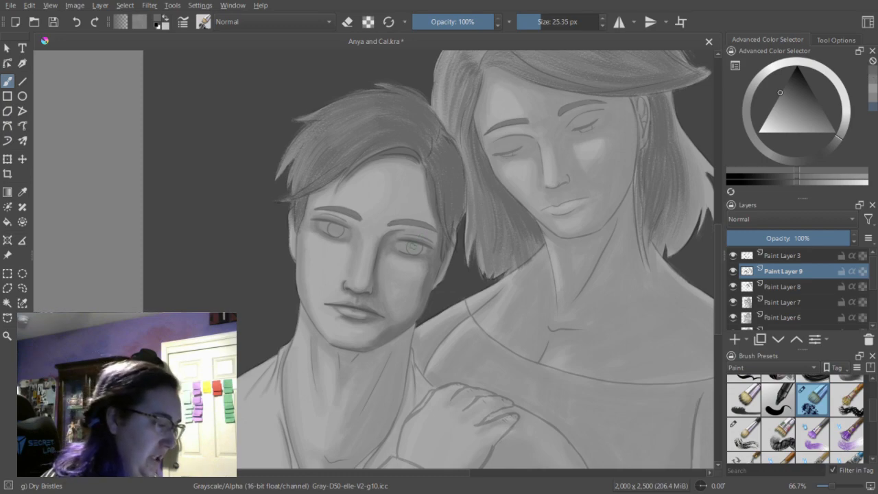
Fill both of the man's irises with the darker gray at 25.35 px.
drag(410, 246, 415, 250)
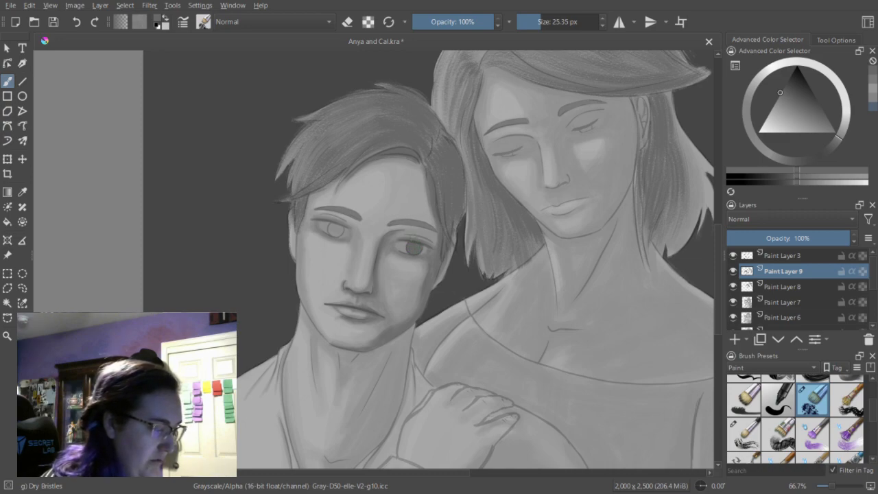
click(336, 232)
drag(334, 227, 335, 230)
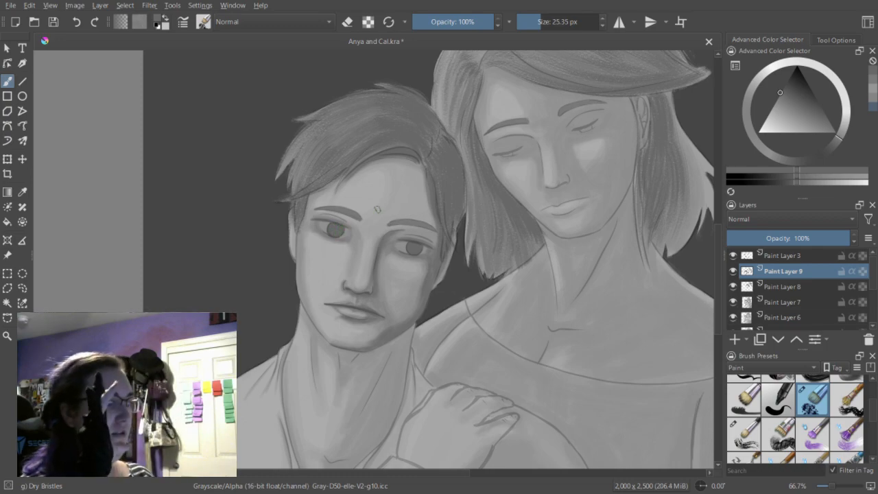
Shade the man's irises with a still darker gray at 18.77 px, then switch to a recent mid gray.
click(789, 184)
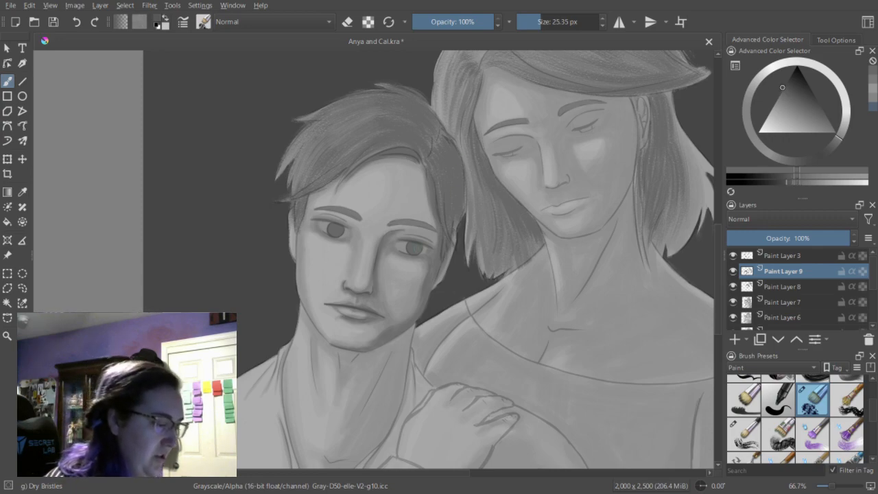
click(538, 25)
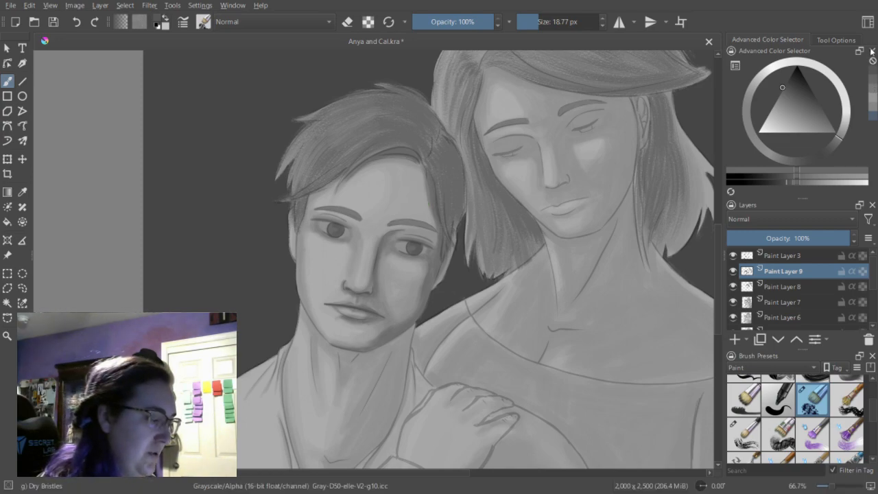
click(874, 90)
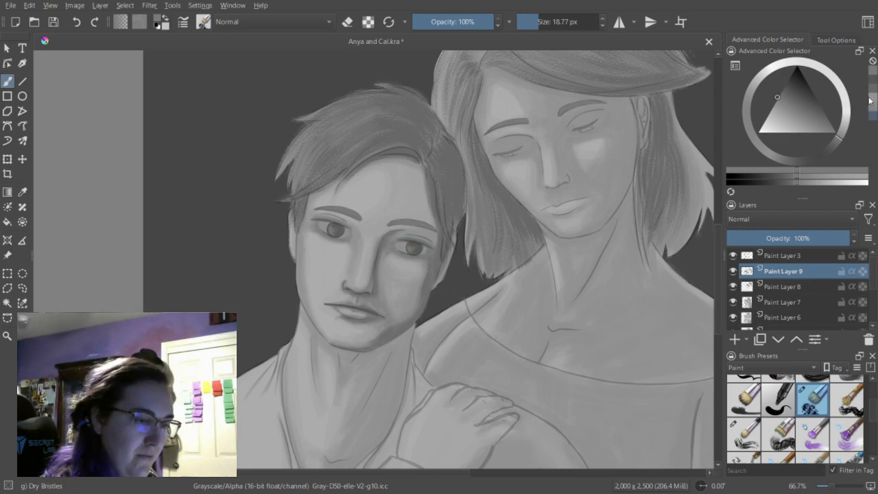
Paint the man's pupils in near-black at 15.96 px and switch to the eraser for touch-ups.
click(790, 180)
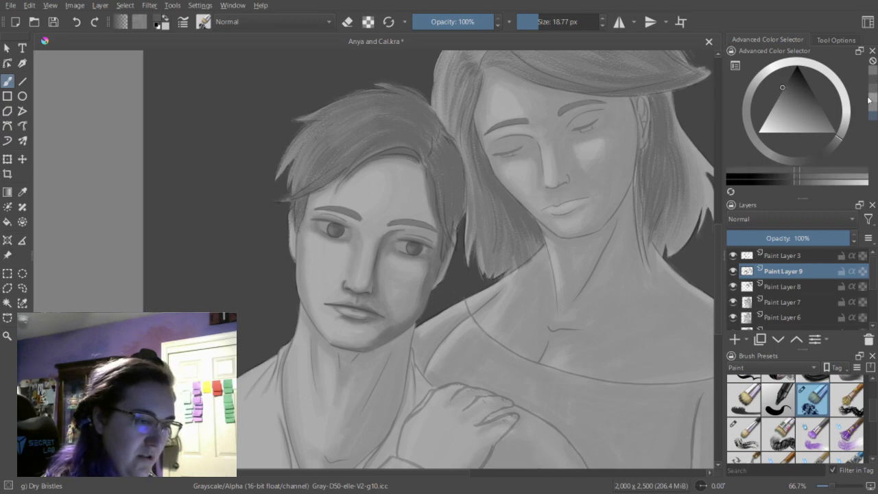
click(758, 182)
drag(539, 22, 537, 25)
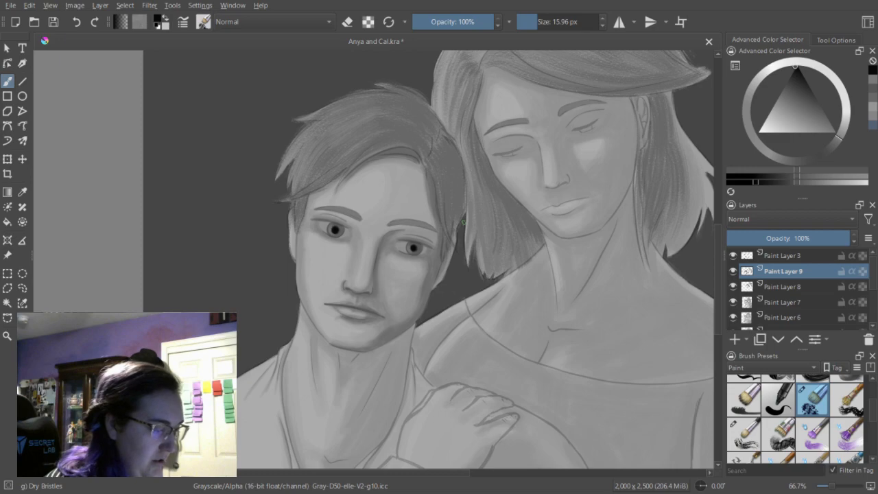
key(e)
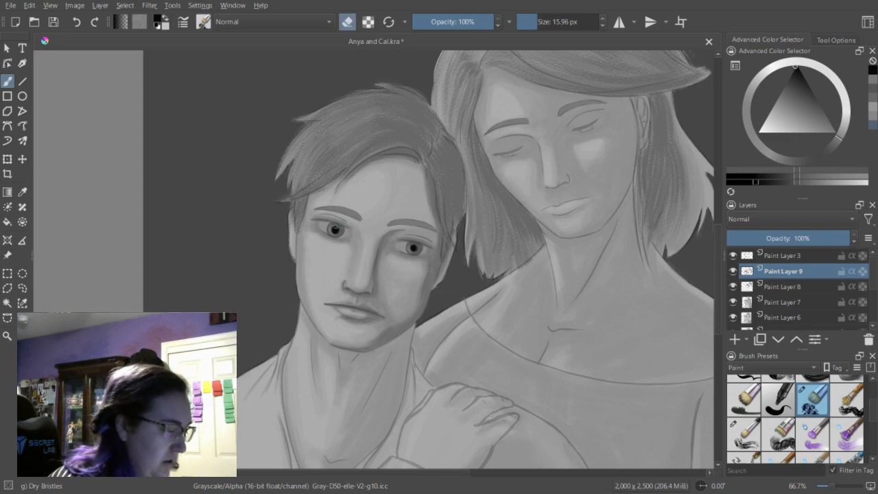
Dab near-white highlights into the man's eyes at 7.52 px, undoing the stray stroke that runs past his face.
click(874, 110)
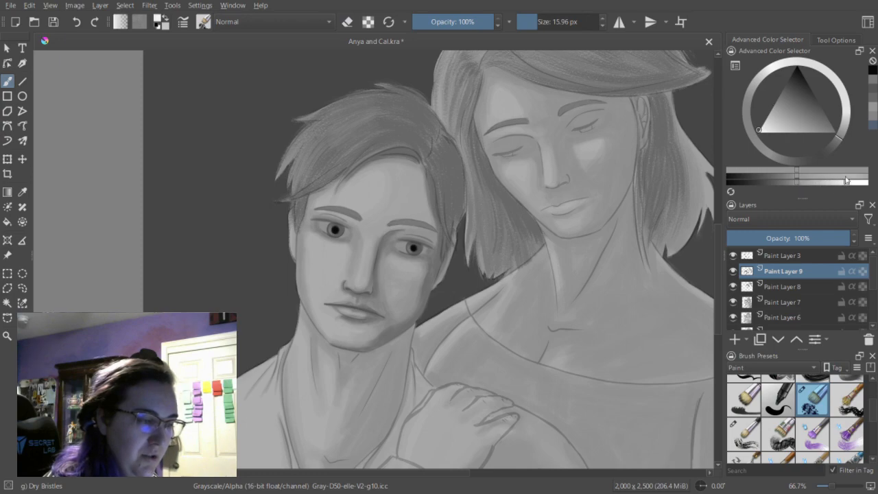
click(533, 26)
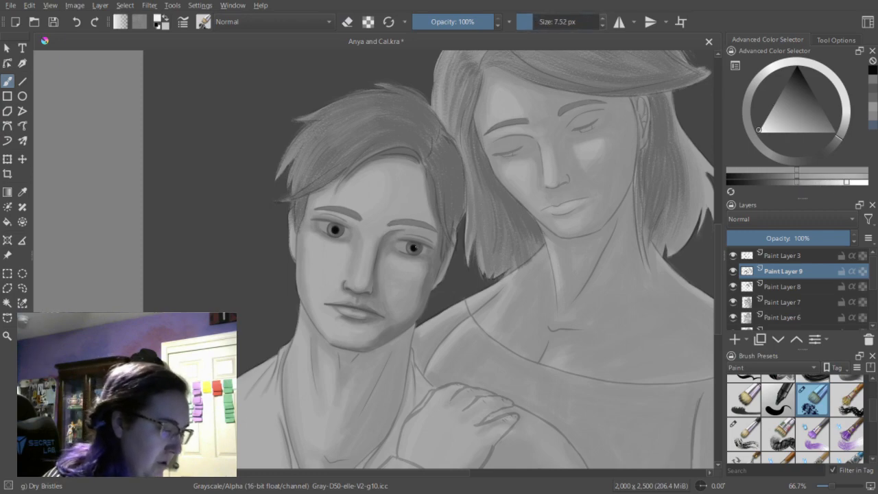
click(416, 247)
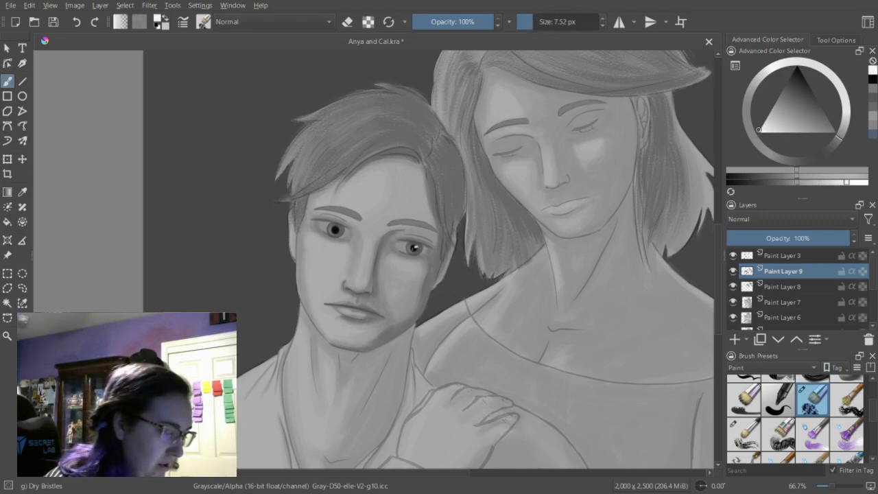
drag(427, 249, 498, 235)
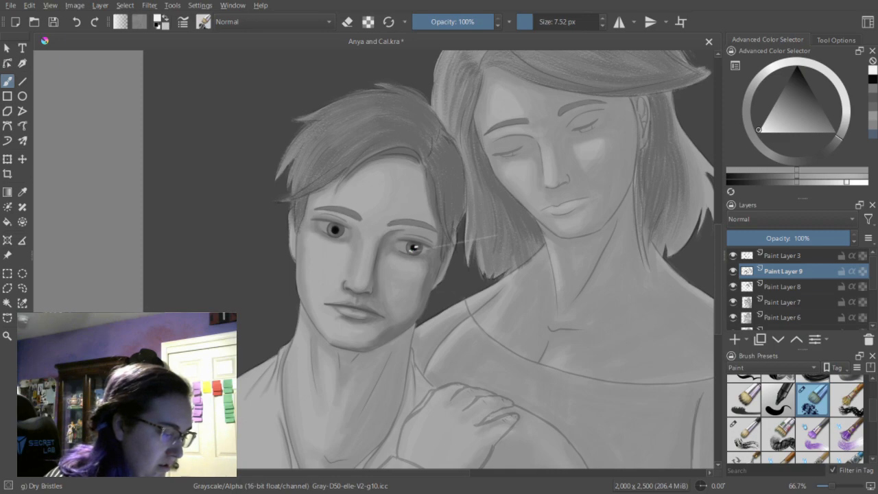
click(75, 24)
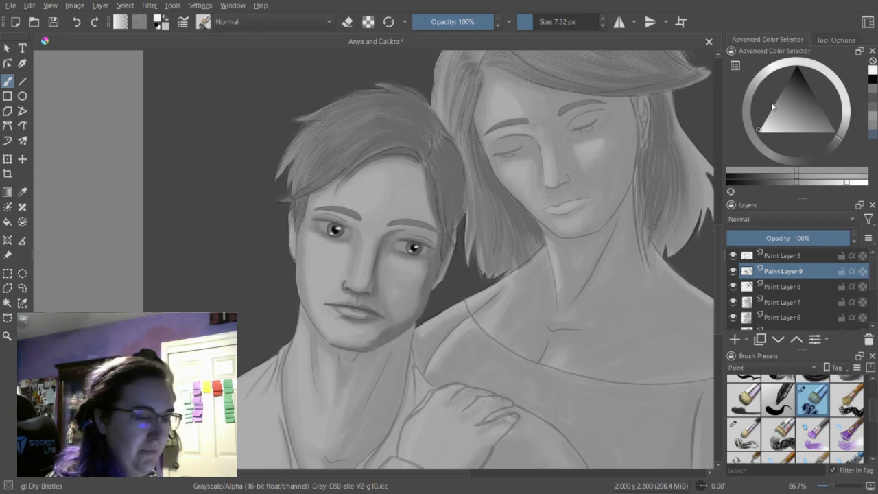
Refine the man's eyes with recent mid and lighter grays, reducing the brush to 5.35 px.
click(873, 89)
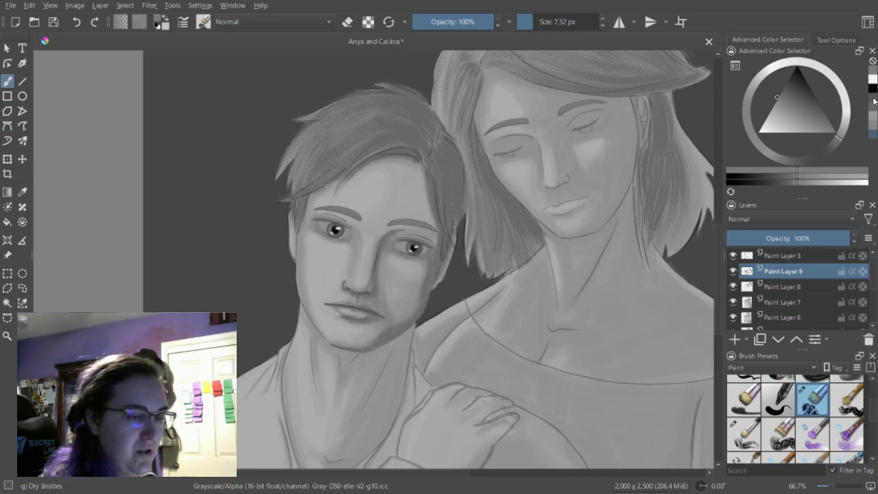
click(796, 181)
click(792, 182)
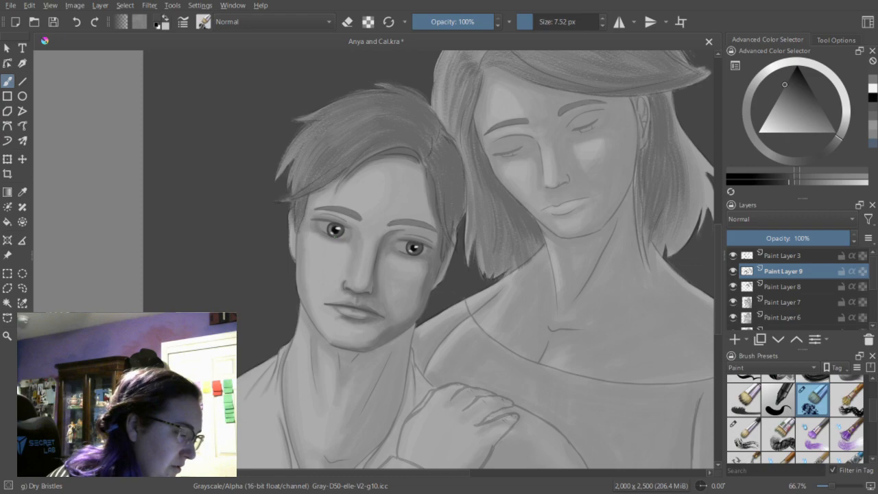
click(874, 127)
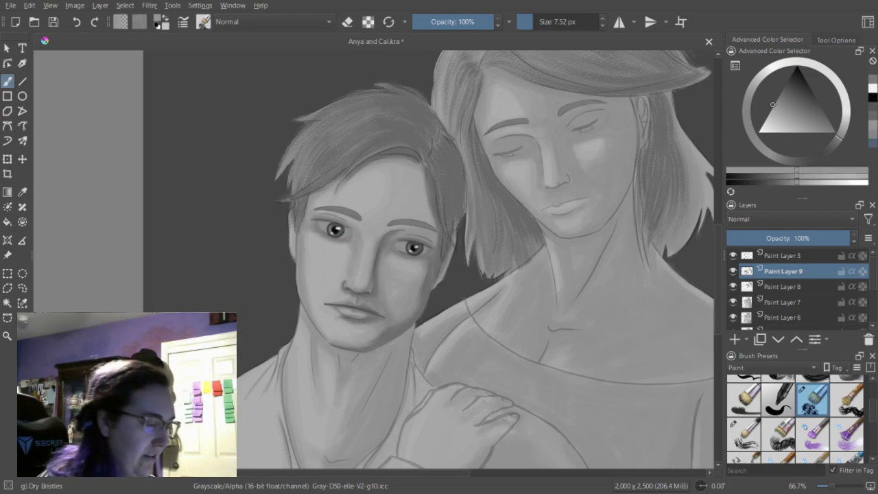
key(bracketleft)
key(bracketleft)
key(bracketleft)
key(bracketleft)
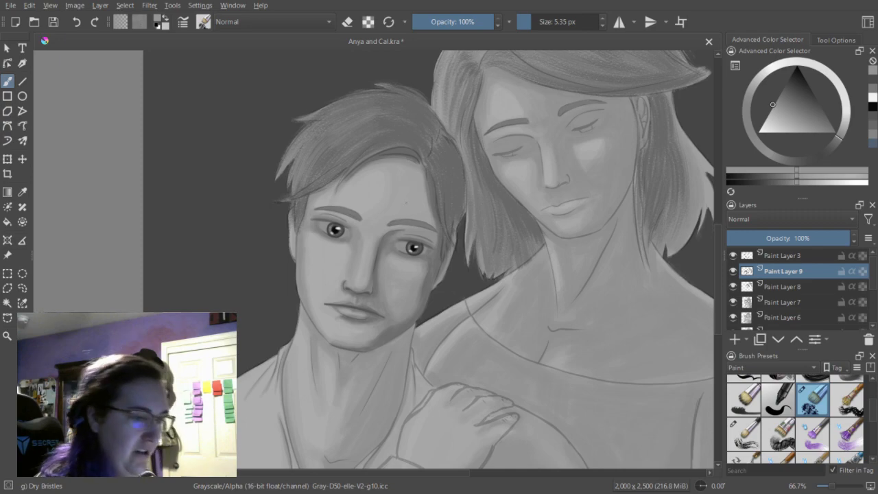
Check the painted shading without the line art by hiding Paint Layer 3 and showing it again.
click(874, 81)
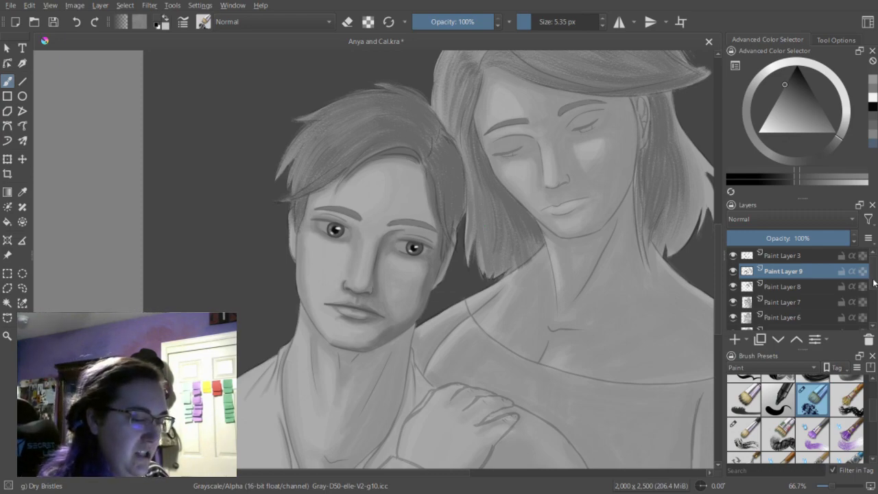
click(733, 255)
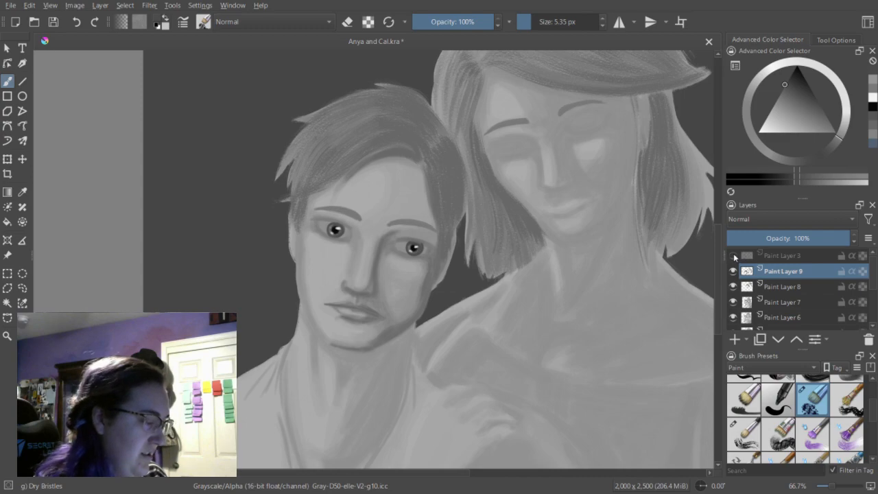
click(734, 255)
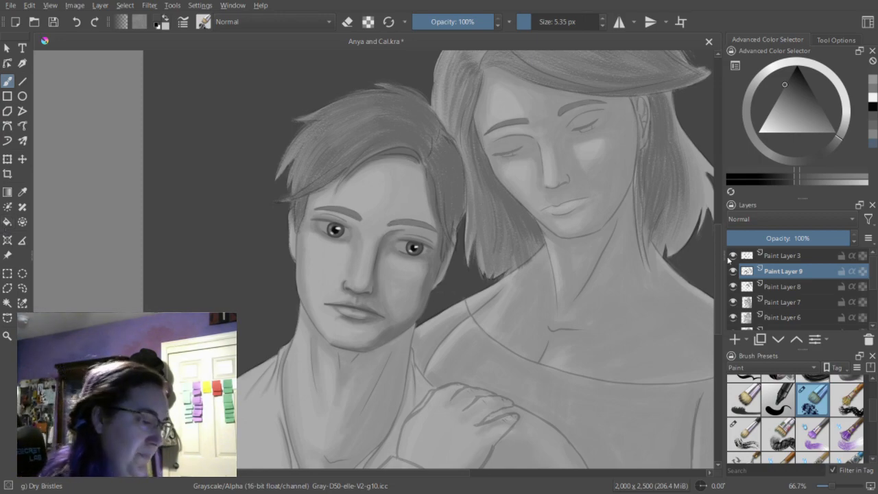
Shade along the underside of the man's chin and jaw in a recent dark gray at 18.77 px.
drag(718, 253, 718, 268)
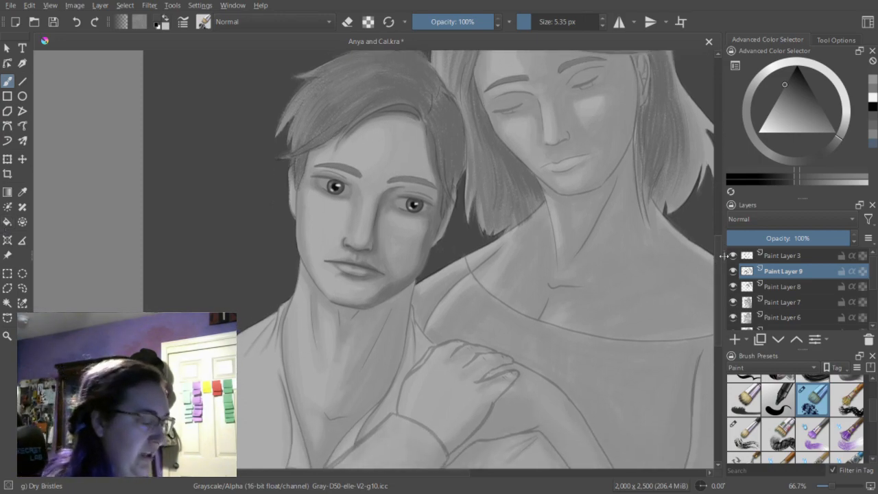
click(872, 118)
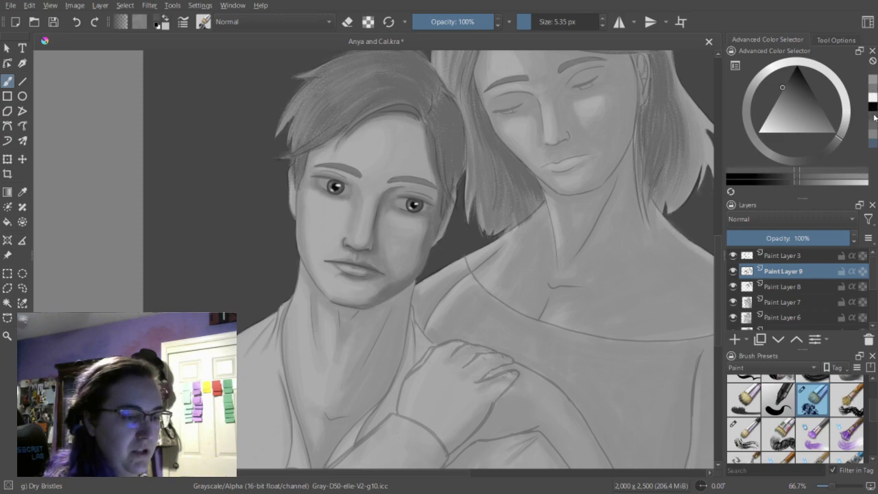
drag(532, 21, 539, 21)
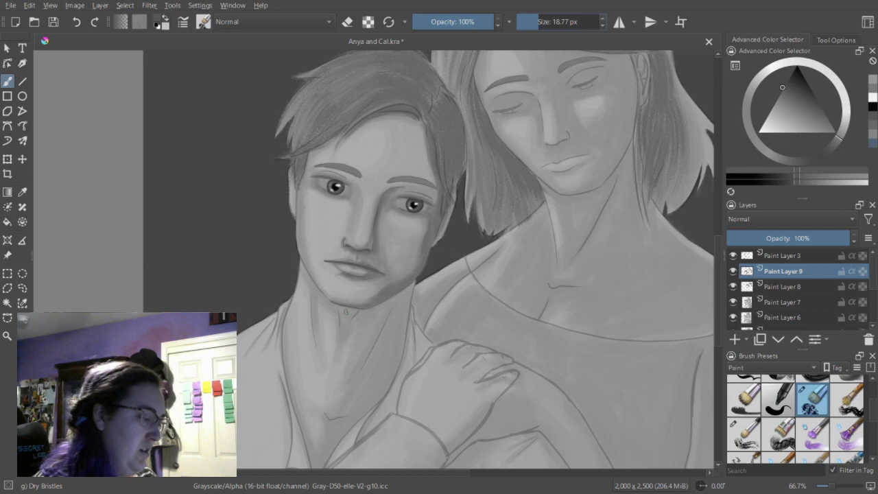
mouse_move(332, 304)
mouse_down()
mouse_move(370, 311)
mouse_move(360, 313)
mouse_move(402, 295)
mouse_move(406, 304)
mouse_up()
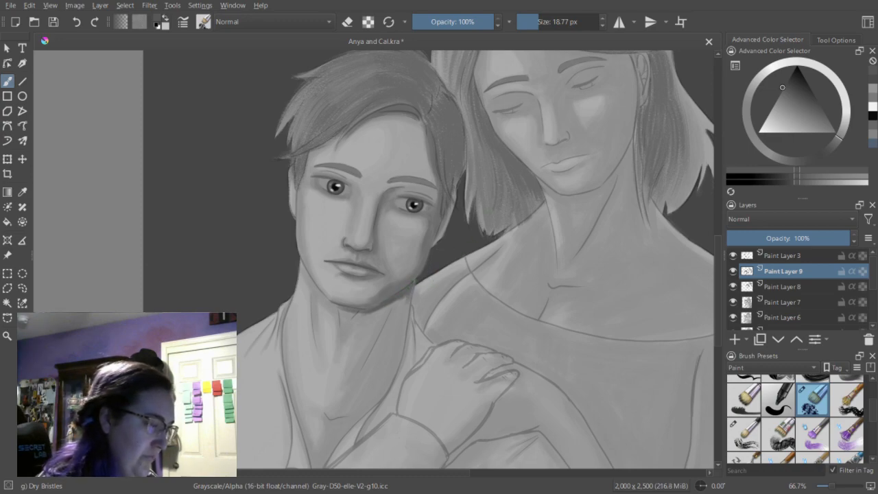
Lay dark gray shadow strokes at 33.30 px down the side of the man's neck nearest the woman.
click(543, 23)
drag(410, 288, 395, 357)
drag(408, 323, 384, 382)
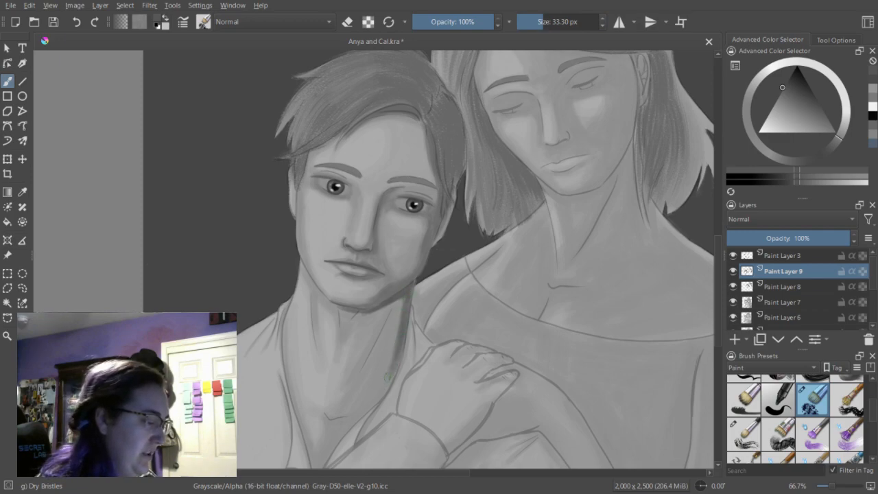
drag(401, 317, 393, 347)
mouse_move(402, 301)
mouse_down()
mouse_move(369, 313)
mouse_move(401, 299)
mouse_move(367, 316)
mouse_move(393, 304)
mouse_move(389, 320)
mouse_move(401, 305)
mouse_move(380, 340)
mouse_move(400, 315)
mouse_move(386, 335)
mouse_move(396, 324)
mouse_move(389, 336)
mouse_move(400, 335)
mouse_move(384, 338)
mouse_move(362, 377)
mouse_up()
mouse_move(390, 351)
mouse_down()
mouse_move(372, 367)
mouse_move(360, 399)
mouse_up()
drag(389, 375, 366, 407)
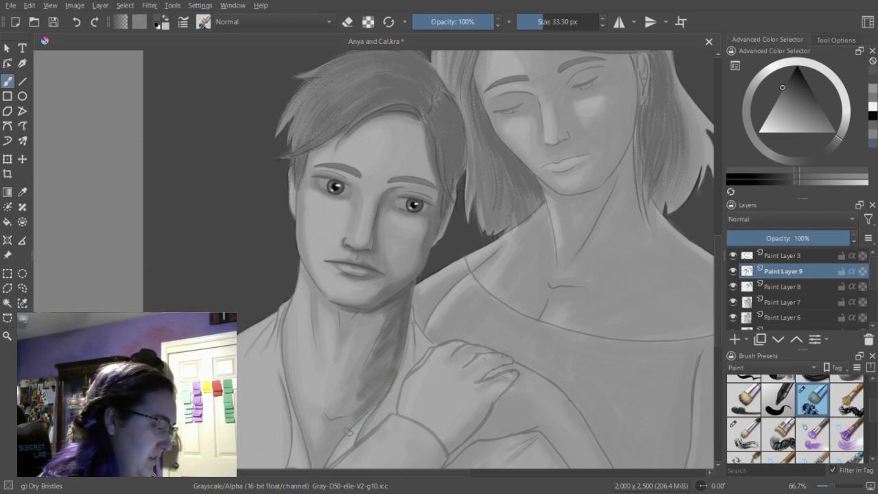
Extend the neck shadow down to the open collar and fill its gaps with more dark gray strokes.
scroll(722, 278, down, 2)
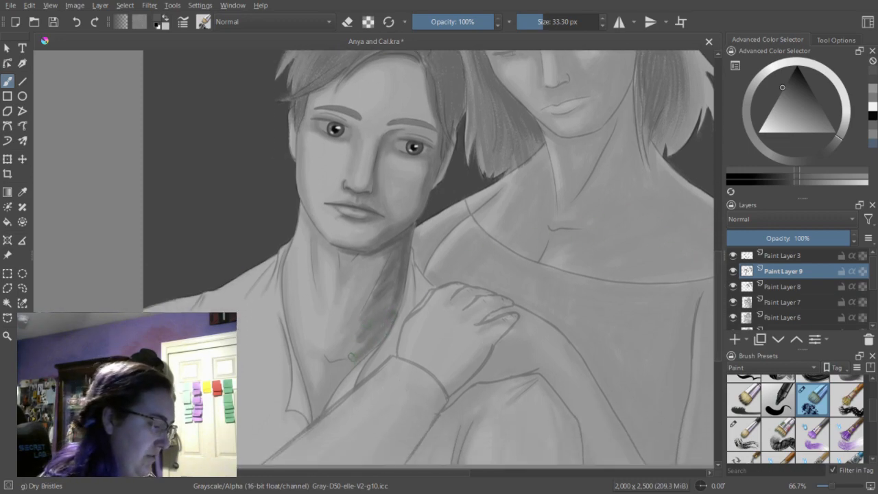
drag(343, 374, 317, 414)
drag(358, 363, 327, 394)
mouse_move(347, 365)
mouse_down()
mouse_move(318, 413)
mouse_move(347, 366)
mouse_up()
drag(368, 337, 345, 362)
mouse_move(369, 321)
mouse_down()
mouse_move(346, 357)
mouse_move(349, 339)
mouse_up()
mouse_move(376, 287)
mouse_down()
mouse_move(369, 296)
mouse_move(373, 279)
mouse_up()
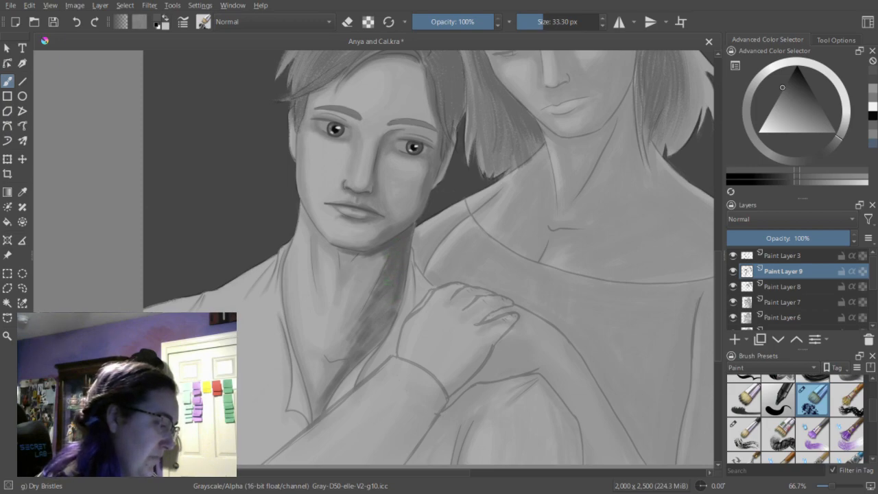
drag(380, 305, 377, 332)
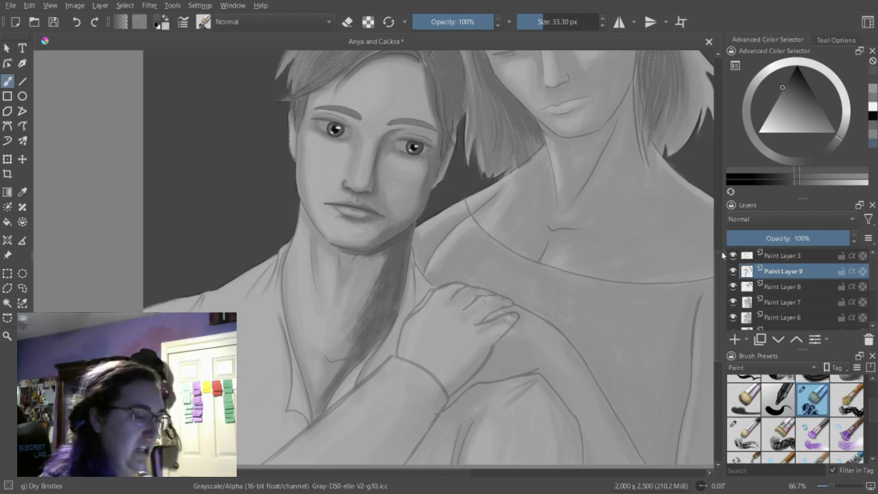
Soften the man's neck shadow with the eraser at 33.30 px and 53.86 px, blending it toward the throat and collar.
scroll(722, 275, up, 2)
key(e)
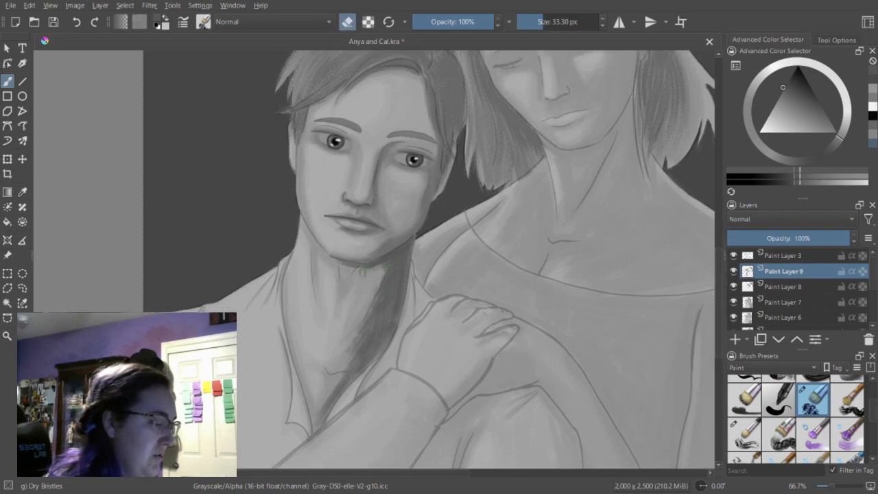
mouse_move(386, 268)
mouse_down()
mouse_move(384, 299)
mouse_move(364, 329)
mouse_up()
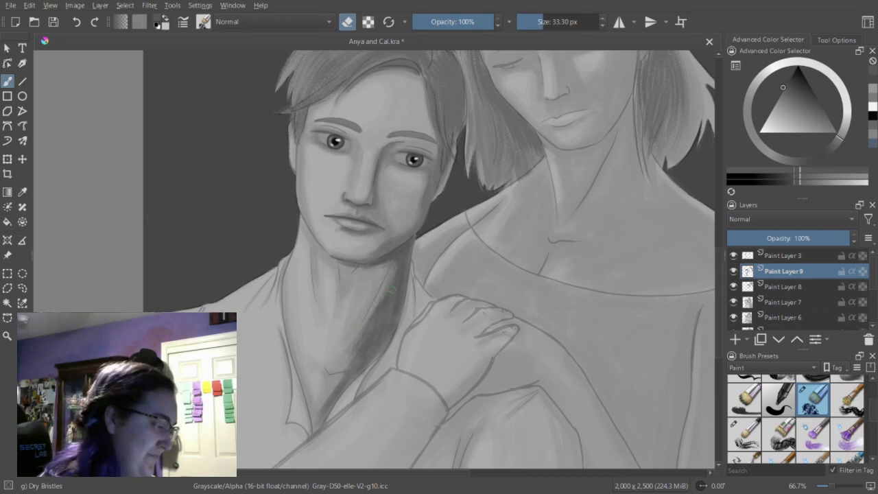
drag(539, 21, 549, 21)
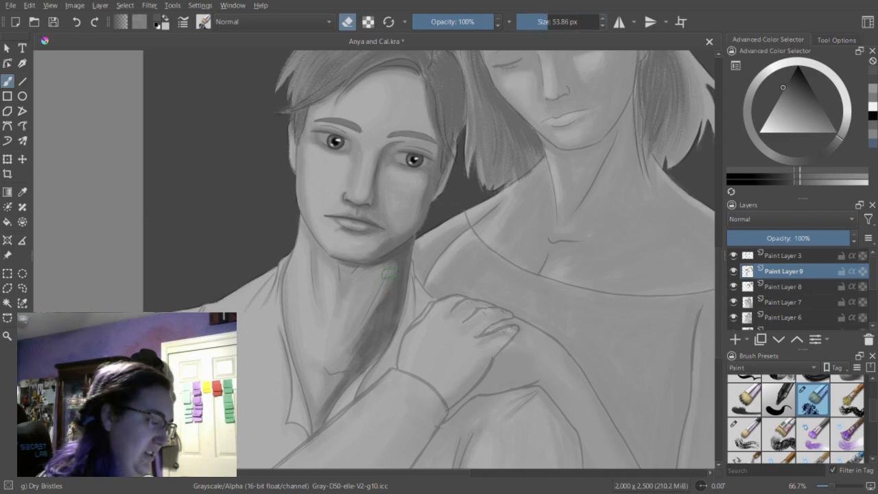
drag(388, 280, 351, 343)
drag(374, 297, 334, 379)
mouse_move(379, 318)
mouse_down()
mouse_move(328, 392)
mouse_move(320, 439)
mouse_up()
mouse_move(394, 313)
mouse_down()
mouse_move(398, 269)
mouse_move(358, 365)
mouse_up()
drag(383, 327, 343, 386)
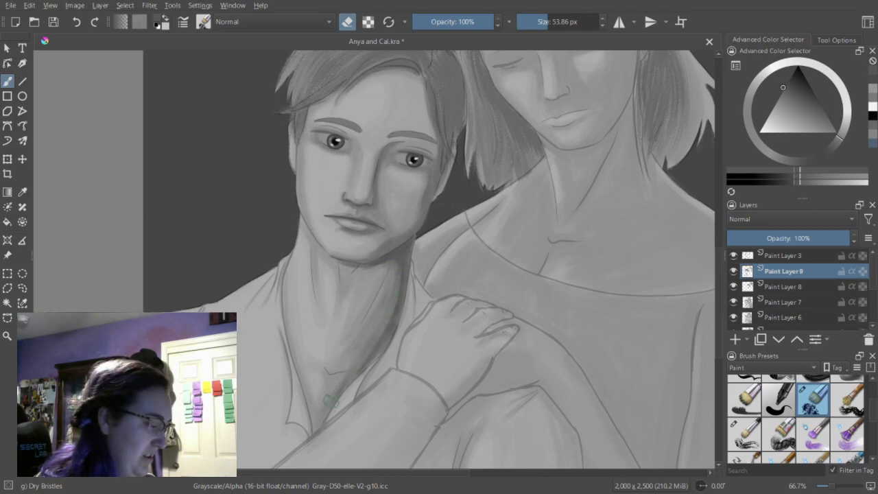
drag(392, 276, 336, 382)
drag(373, 323, 327, 399)
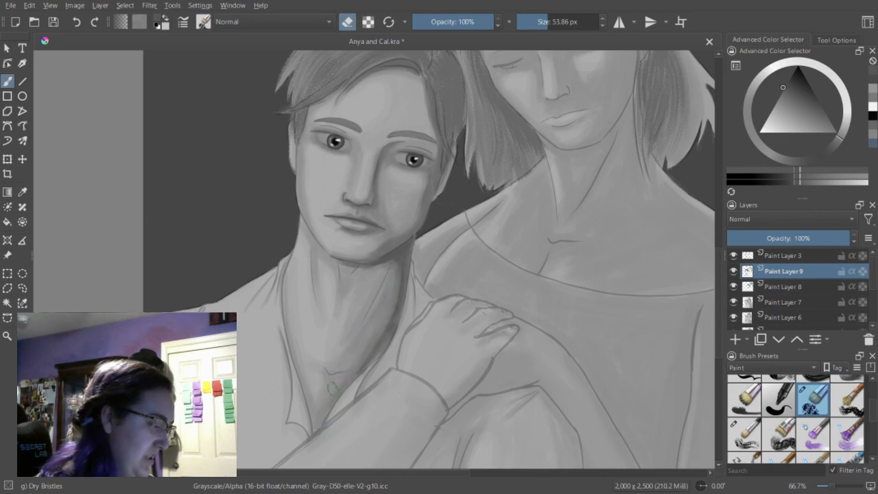
drag(389, 309, 385, 340)
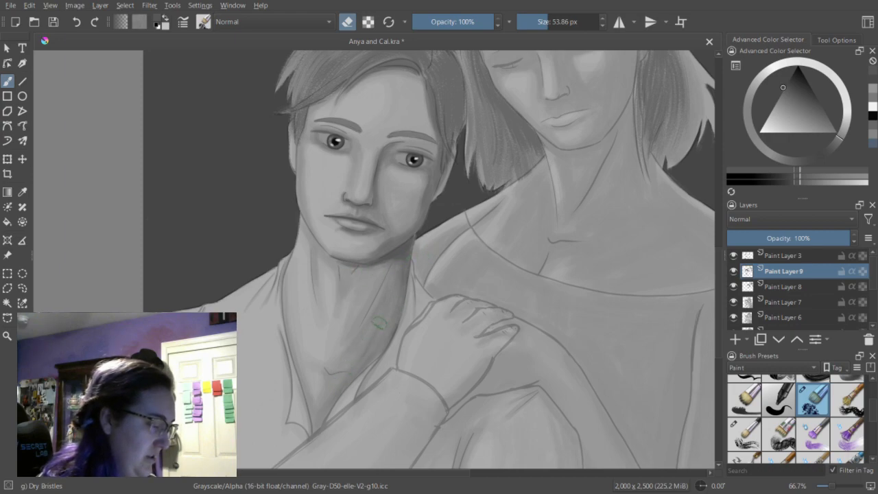
Return to painting at 37.83 px and add dark gray strokes below the jaw down the side of the man's neck.
key(e)
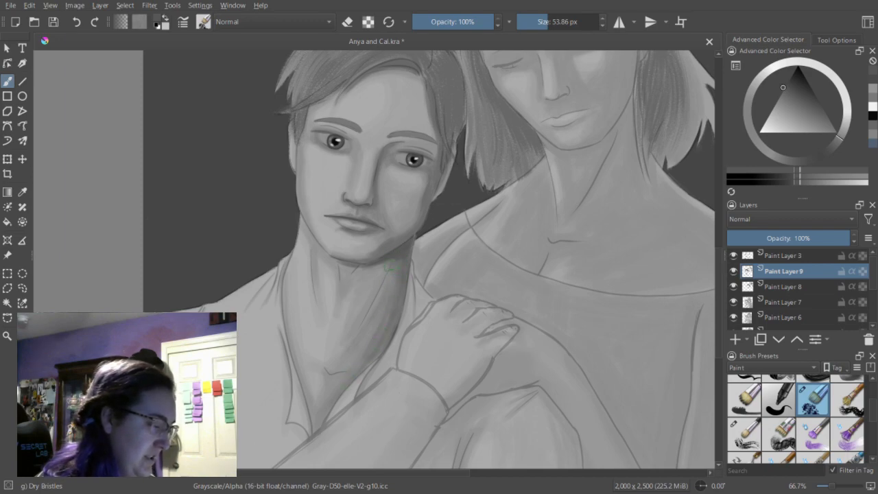
key(bracketleft)
key(bracketleft)
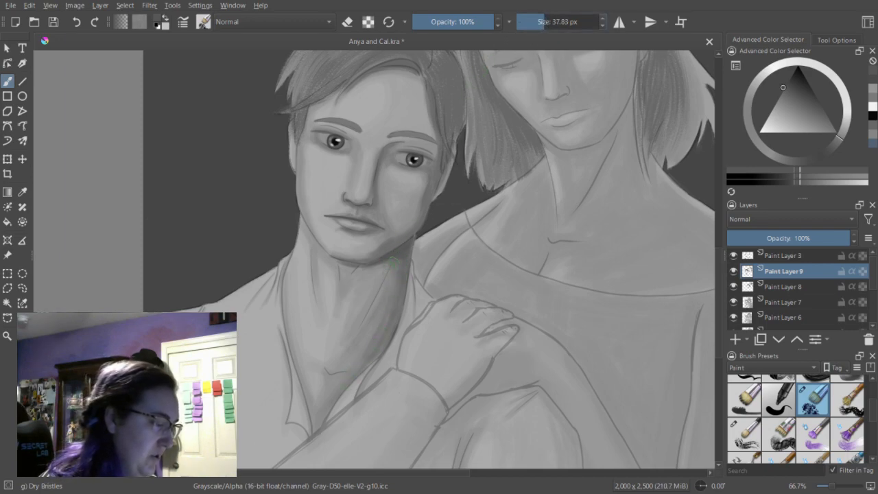
drag(384, 278, 369, 315)
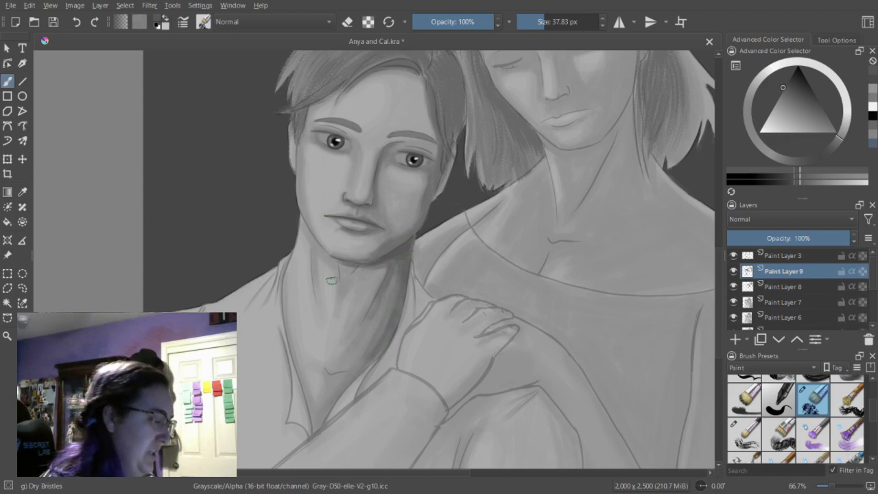
Shade the man's throat beneath the chin at 23.58 px and clean up the strokes with the eraser.
click(540, 25)
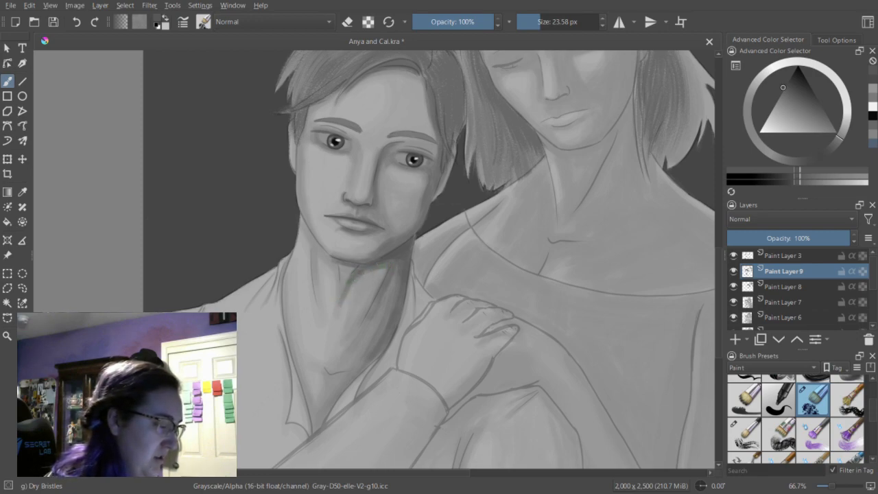
key(e)
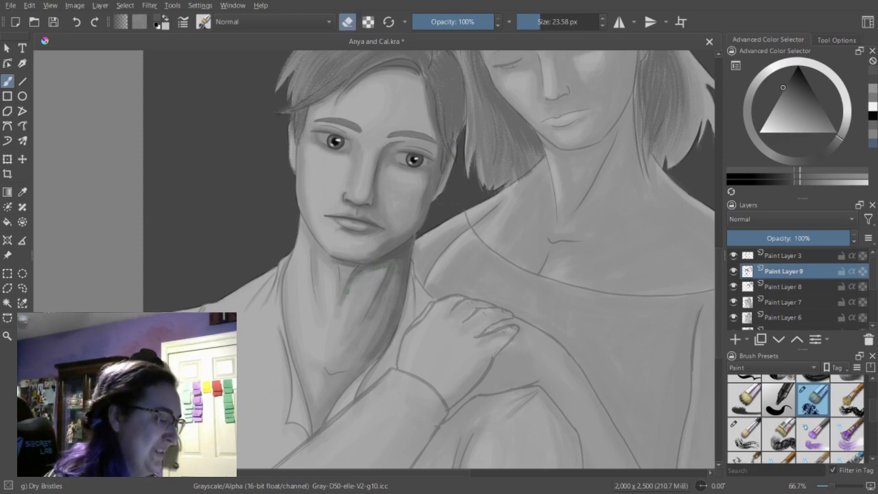
key(e)
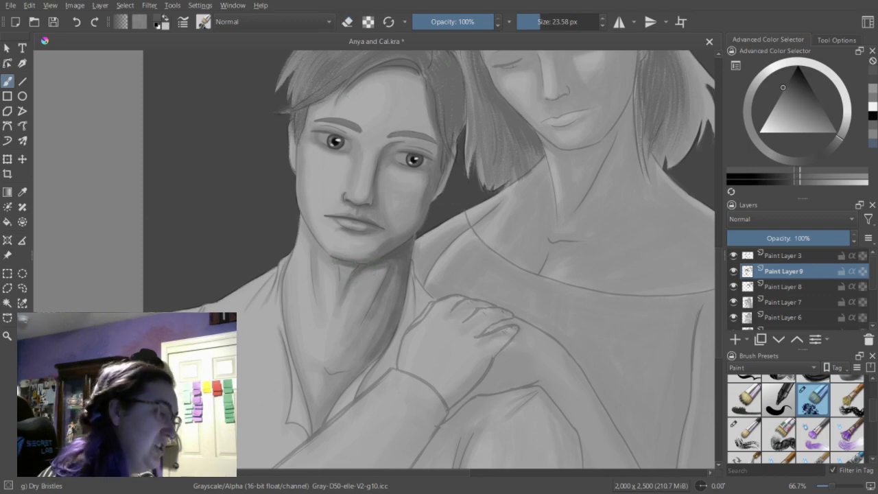
Shade the man's jaw edge and the throat beneath his chin with a slightly lighter dark gray at 13.45 px and 18.77 px.
click(875, 126)
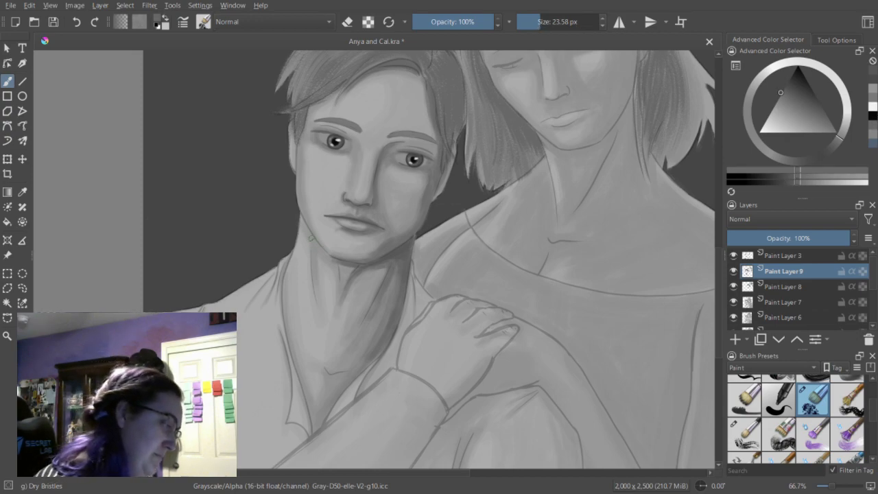
drag(539, 26, 531, 25)
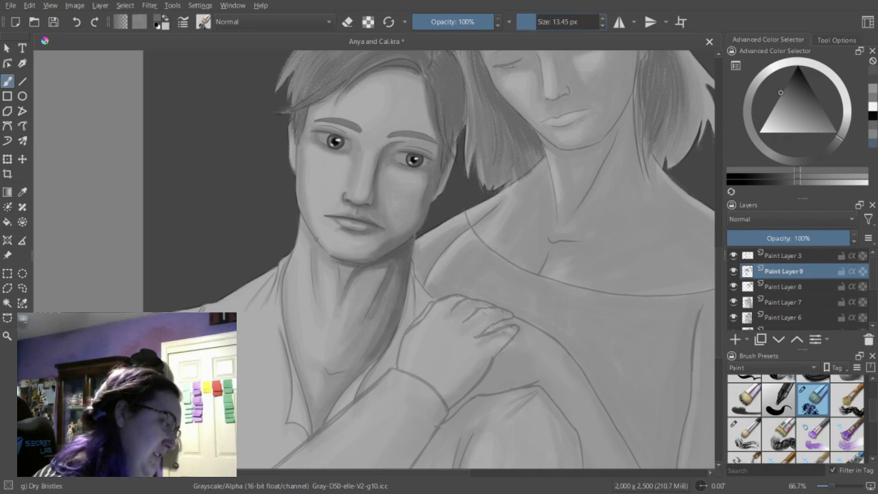
drag(306, 227, 304, 221)
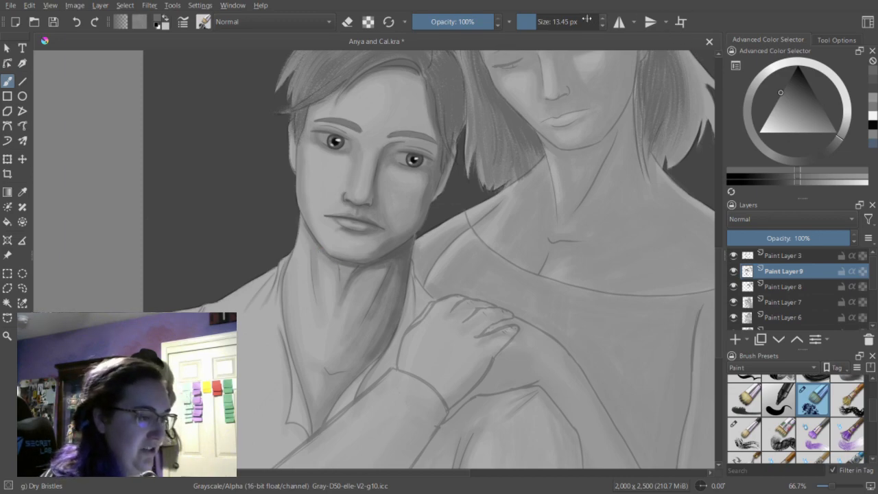
click(538, 26)
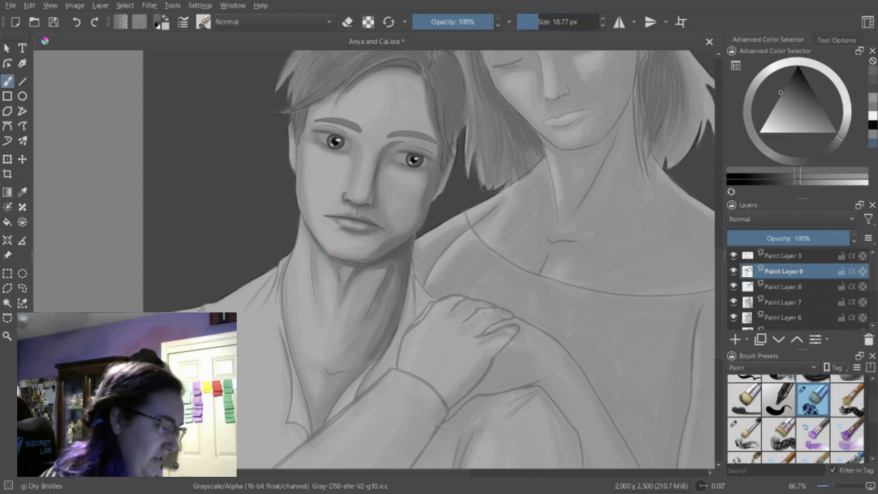
drag(341, 266, 341, 272)
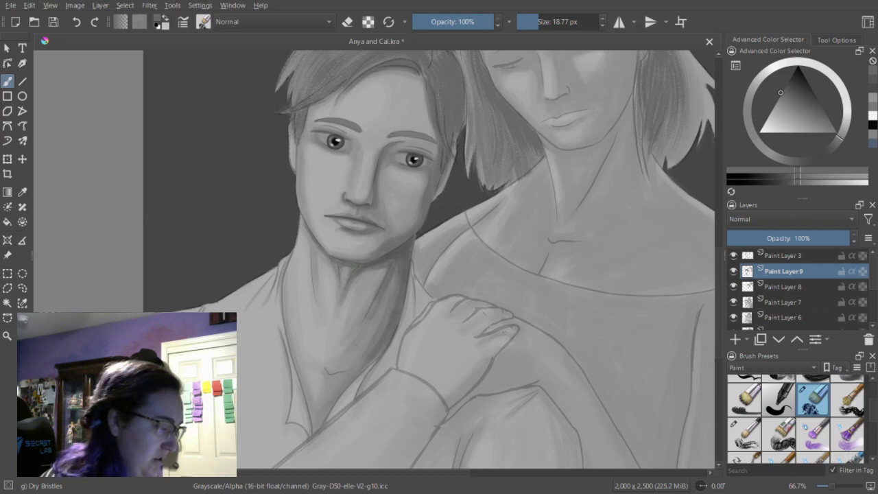
mouse_move(337, 275)
mouse_down()
mouse_move(339, 287)
mouse_move(341, 279)
mouse_up()
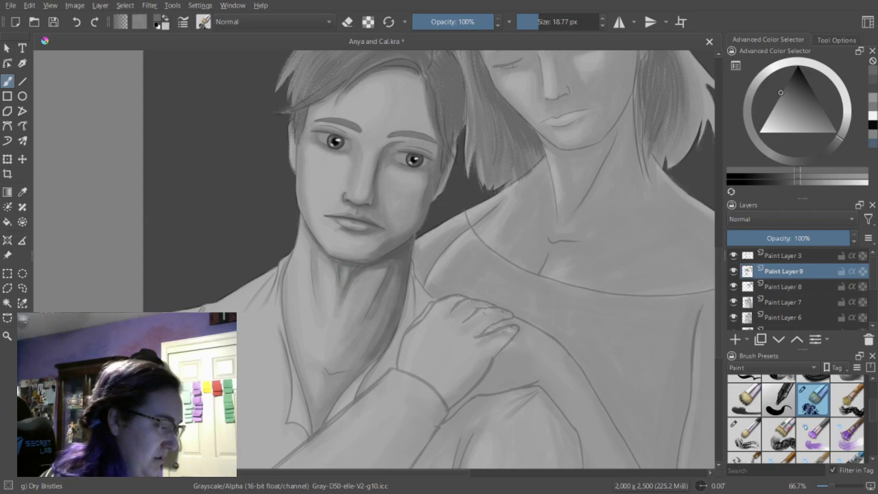
Paint a shadow along the lower edge of the man's hand near the cuff with two dark grays at 18.77 px.
click(874, 92)
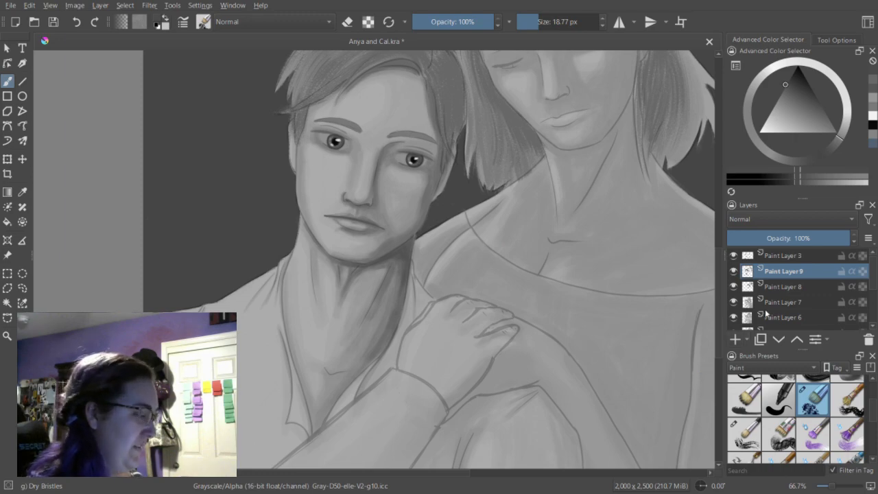
scroll(726, 268, up, 3)
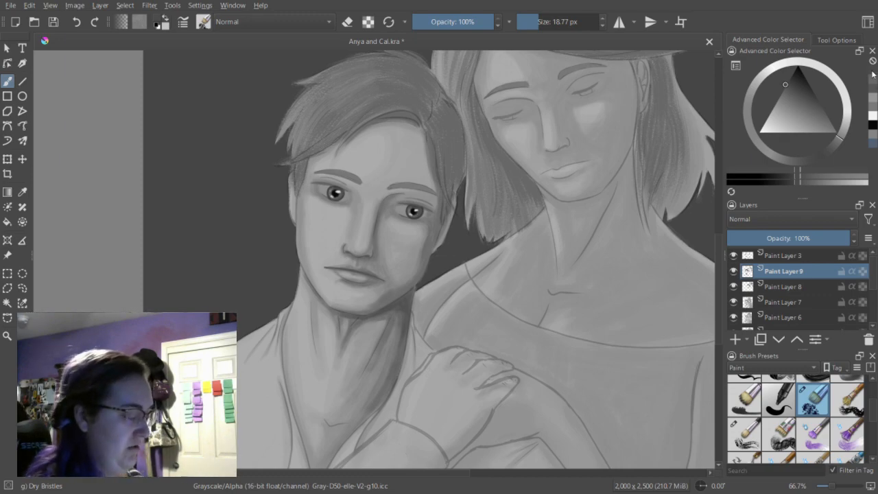
scroll(718, 254, down, 3)
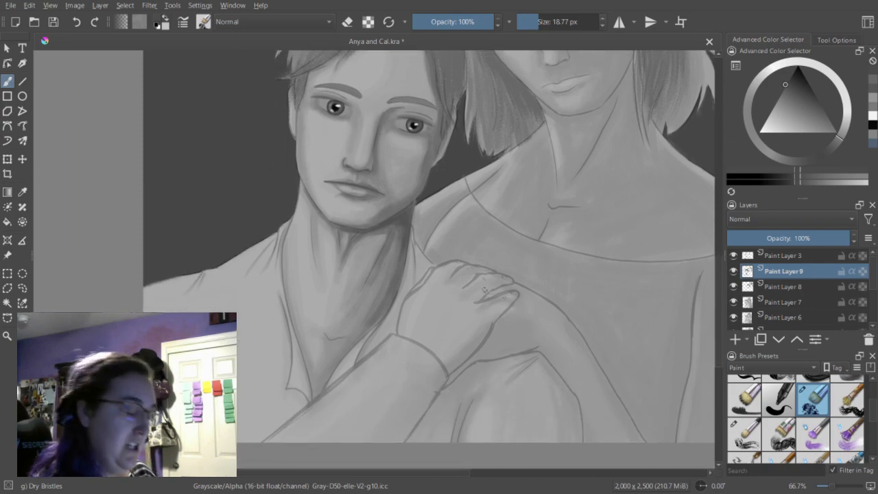
drag(450, 374, 493, 323)
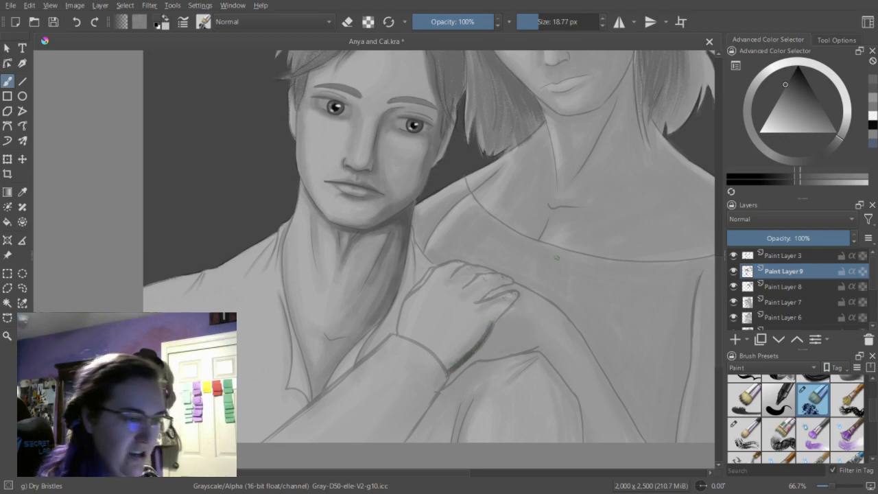
click(783, 87)
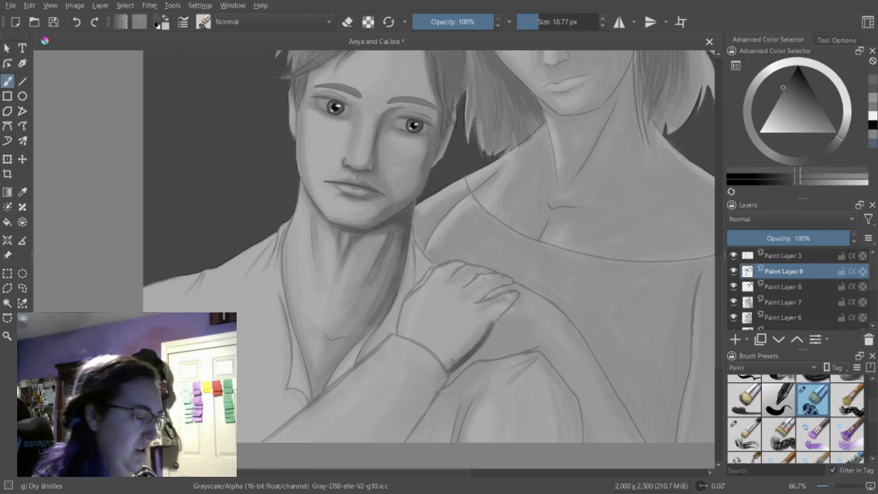
drag(465, 356, 485, 332)
drag(446, 372, 488, 331)
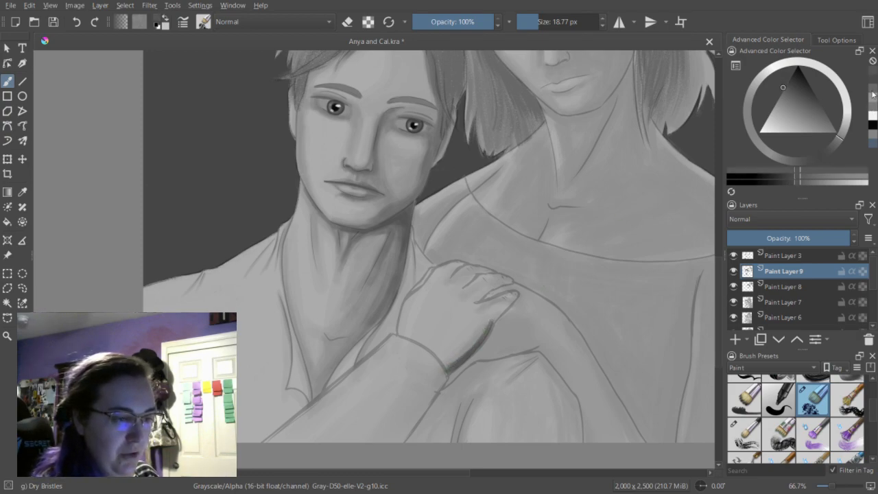
Blend the hand's lower-edge shadow using a lighter gray and soften it with the eraser at 18.77 px.
click(781, 92)
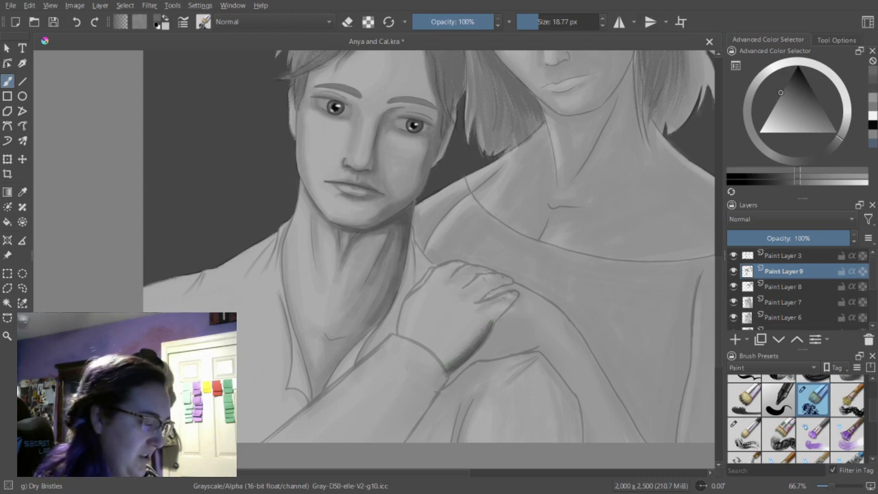
key(e)
mouse_move(480, 339)
mouse_down()
mouse_move(453, 366)
mouse_move(486, 331)
mouse_up()
drag(448, 369, 478, 345)
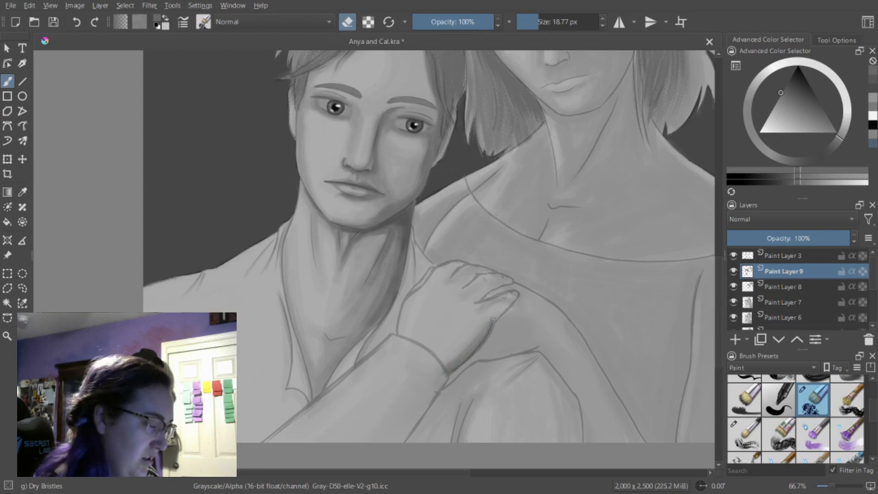
key(e)
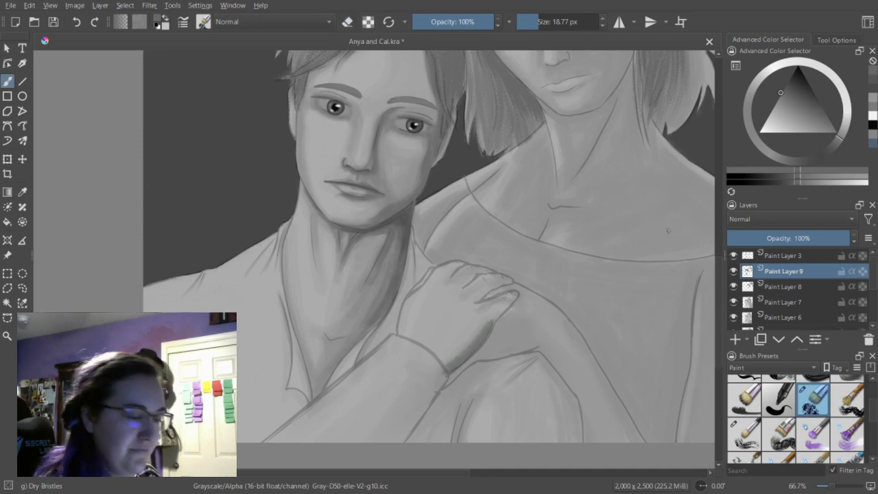
Shade the lowest fingers and the gaps between them with a lighter mid gray at 12.30 px.
click(875, 103)
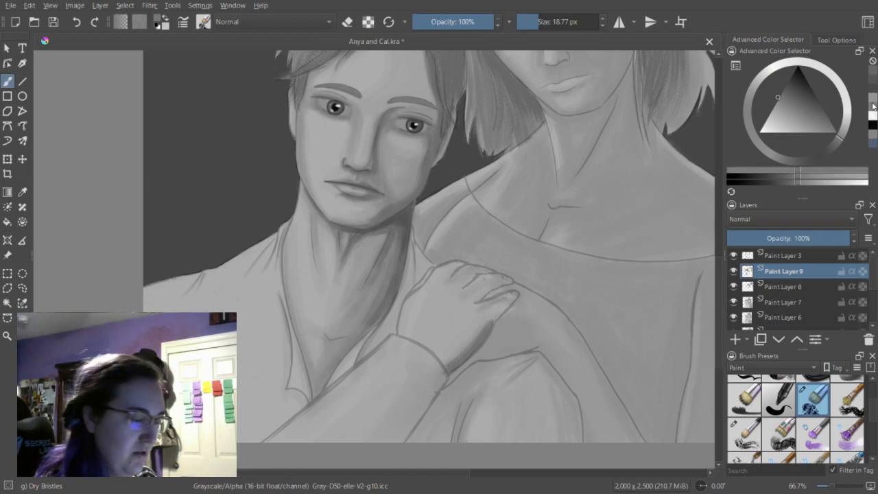
drag(539, 22, 535, 22)
drag(494, 319, 491, 321)
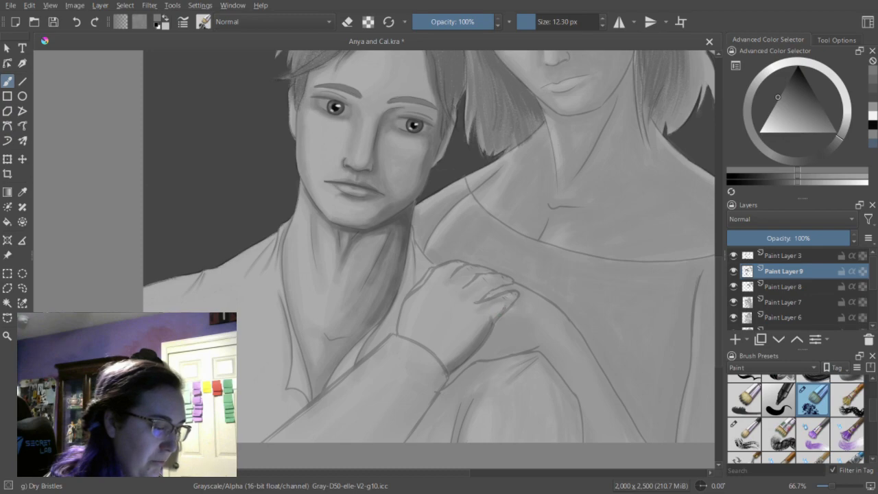
drag(509, 299, 511, 298)
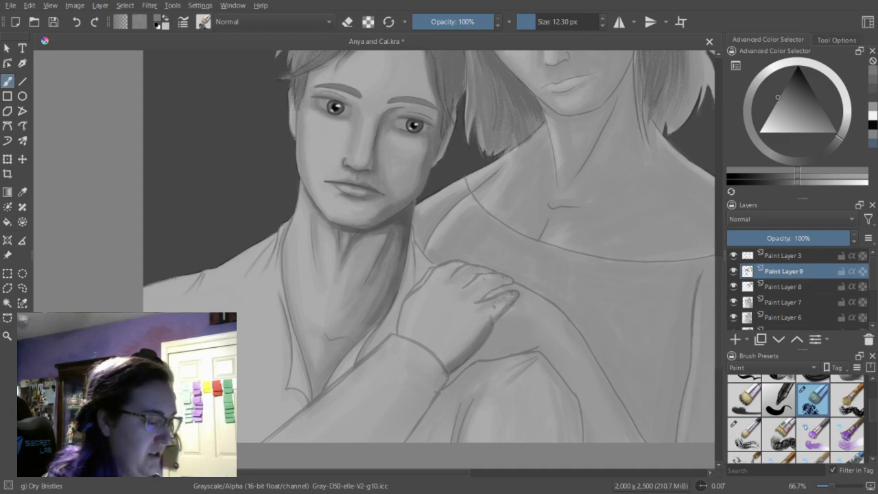
drag(488, 300, 478, 303)
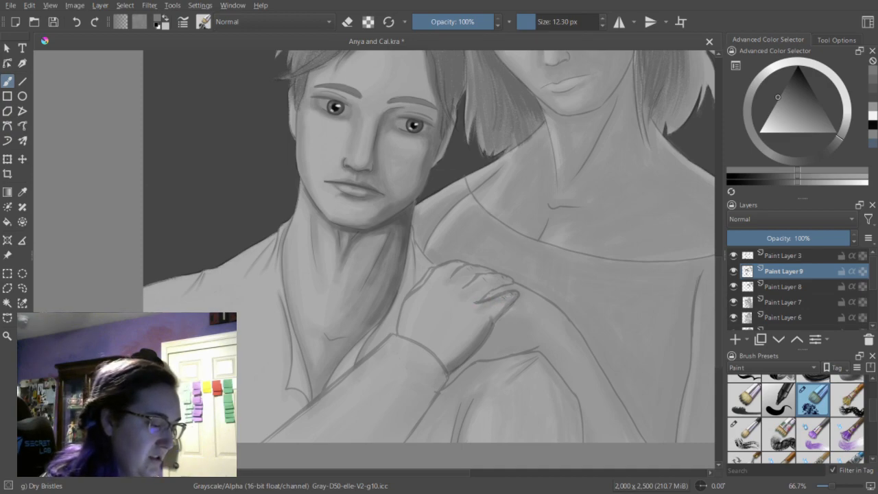
drag(487, 289, 479, 299)
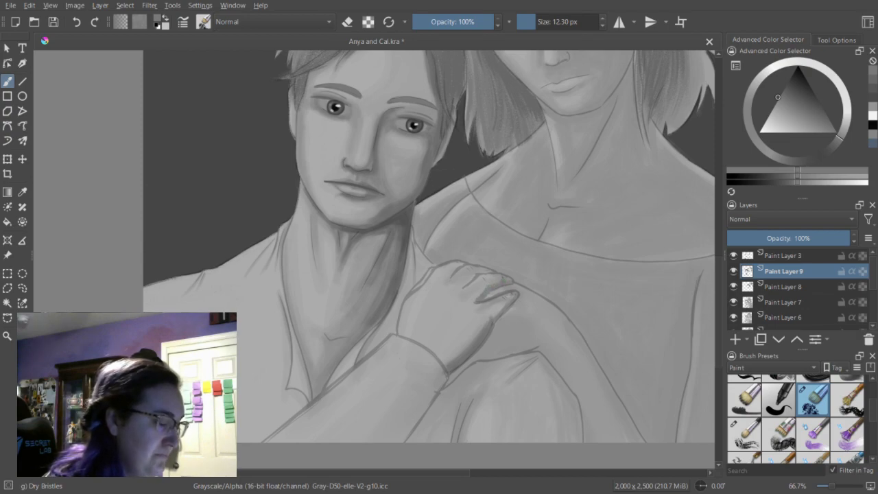
Shade the gaps between the upper fingers and knuckles at 12.30 px, cleaning up the strokes with the eraser.
mouse_move(475, 274)
mouse_down()
mouse_move(463, 286)
mouse_move(487, 273)
mouse_up()
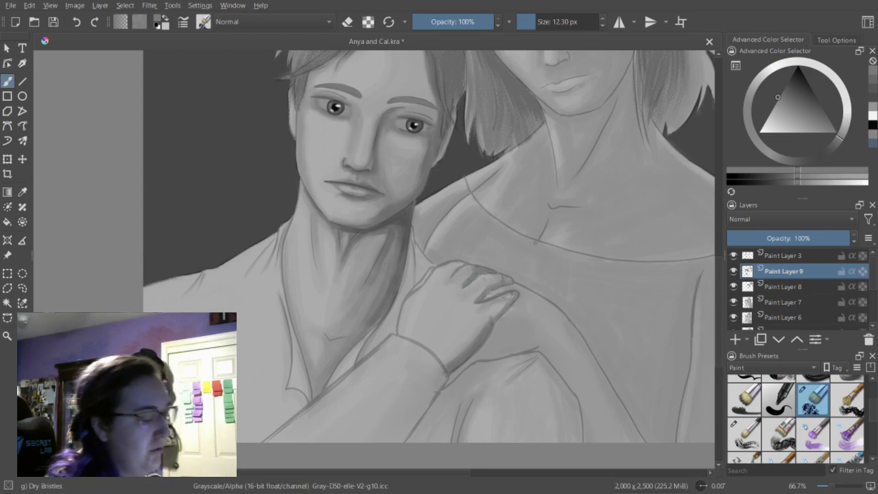
key(e)
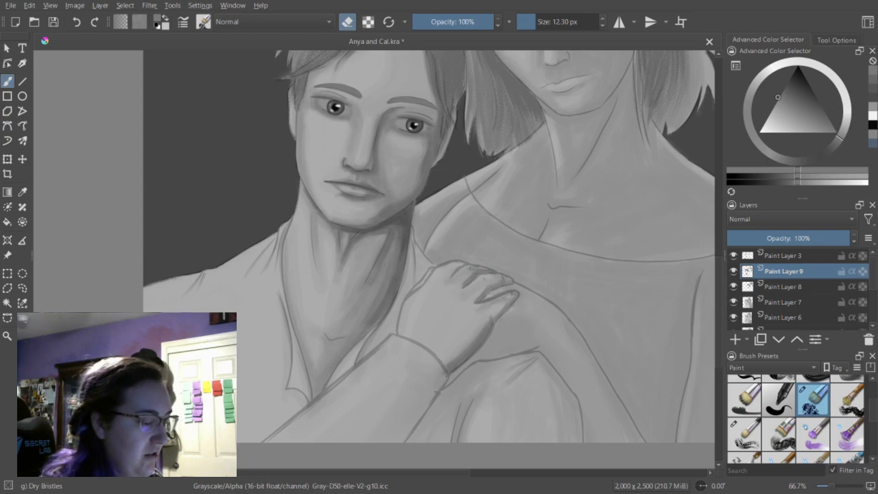
key(e)
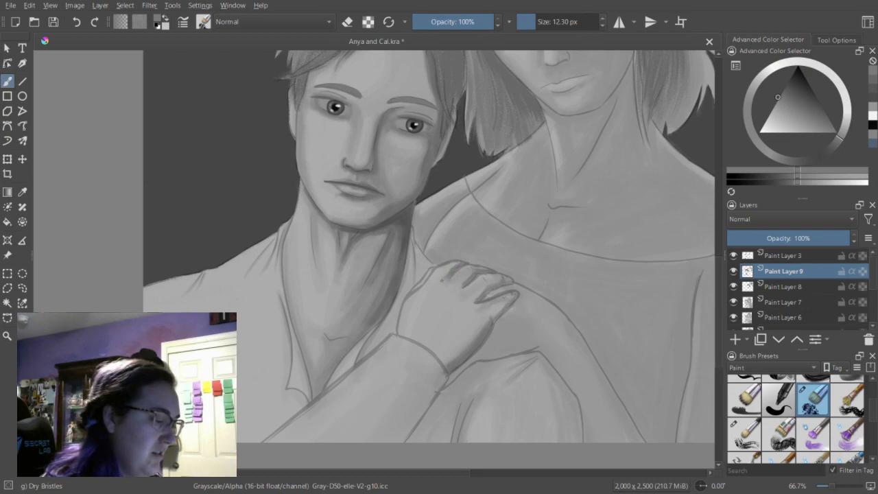
key(e)
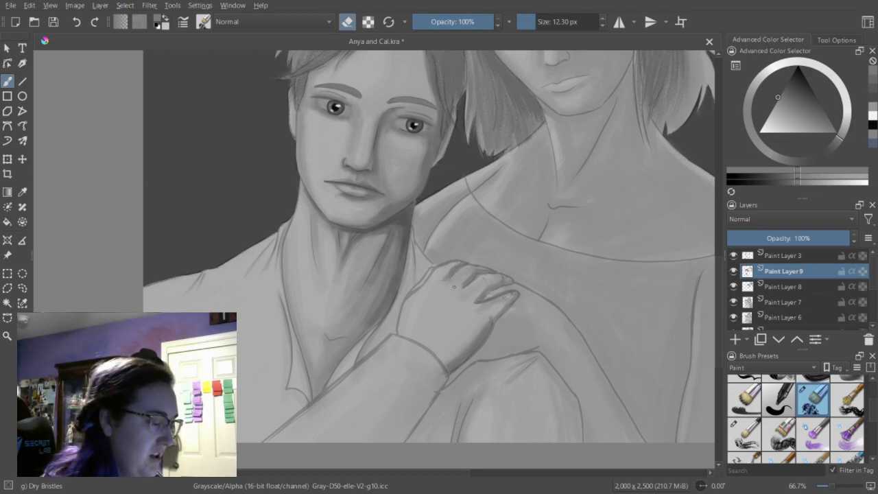
key(e)
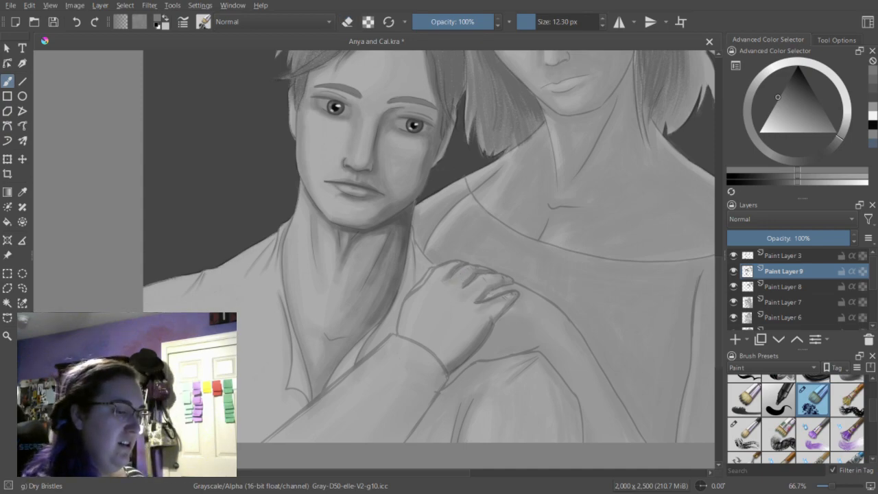
Soften the finger shadows toward the back of the hand with lighter gray strokes at 12.30 px.
key(l)
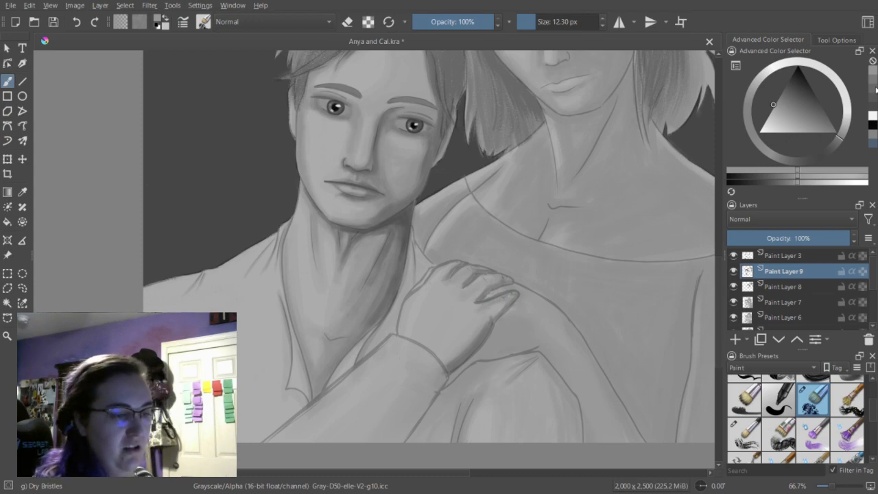
click(806, 183)
mouse_move(499, 302)
mouse_down()
mouse_move(506, 298)
mouse_move(496, 304)
mouse_up()
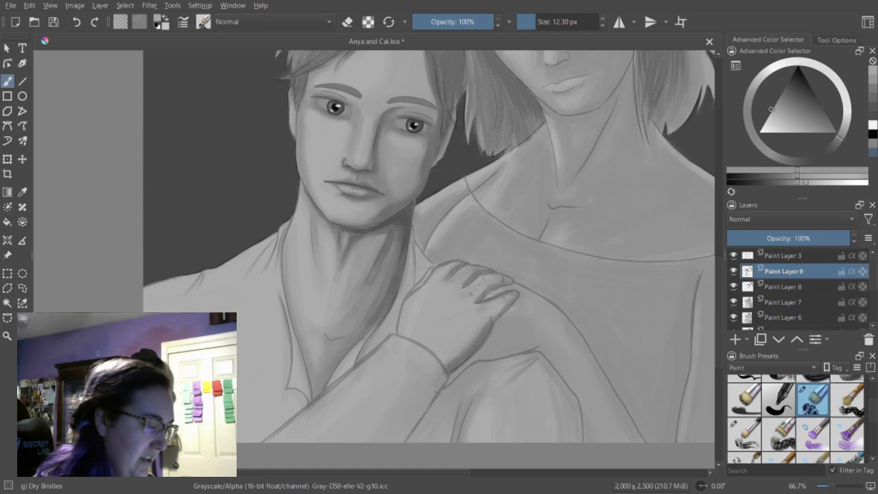
drag(479, 285, 470, 294)
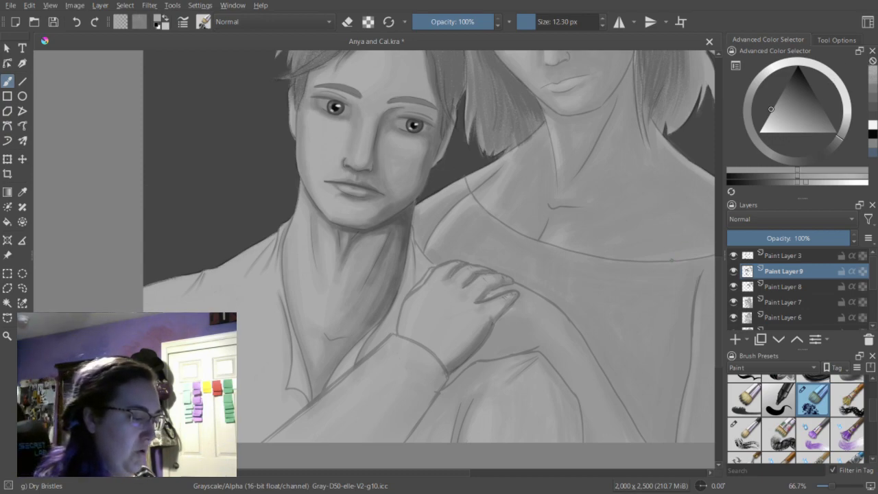
Shade the outer edge of the hand from knuckles to cuff at 23.58 px and 21.90 px, undoing the last stroke.
click(540, 23)
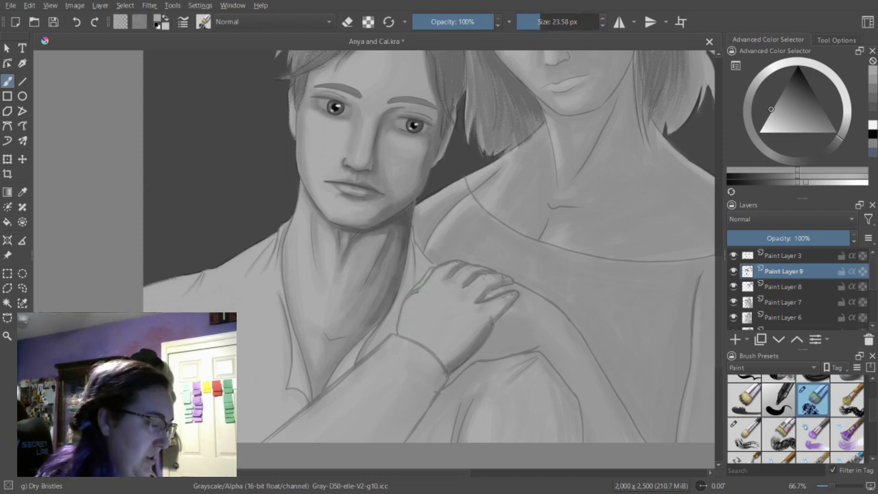
drag(425, 277, 404, 320)
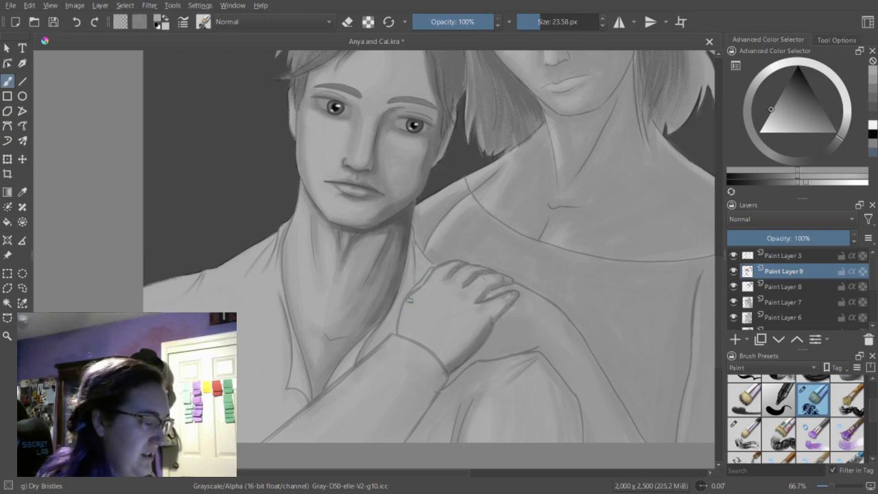
drag(540, 26, 542, 26)
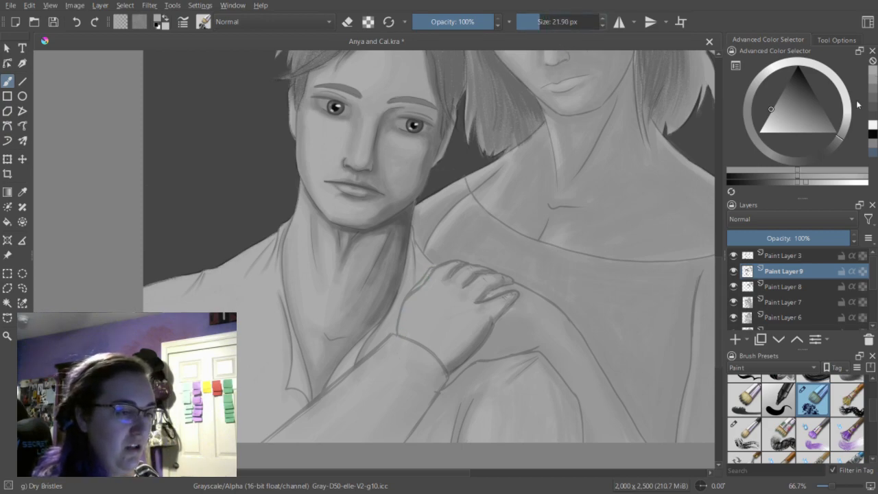
click(798, 183)
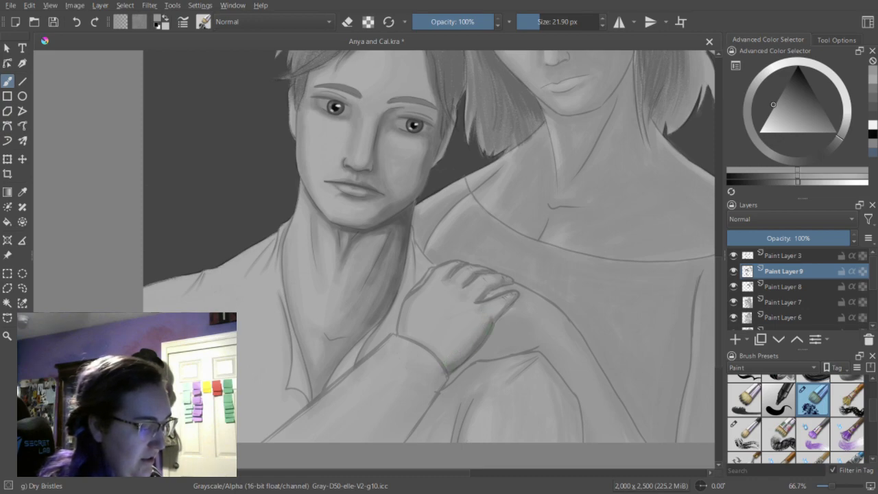
click(76, 26)
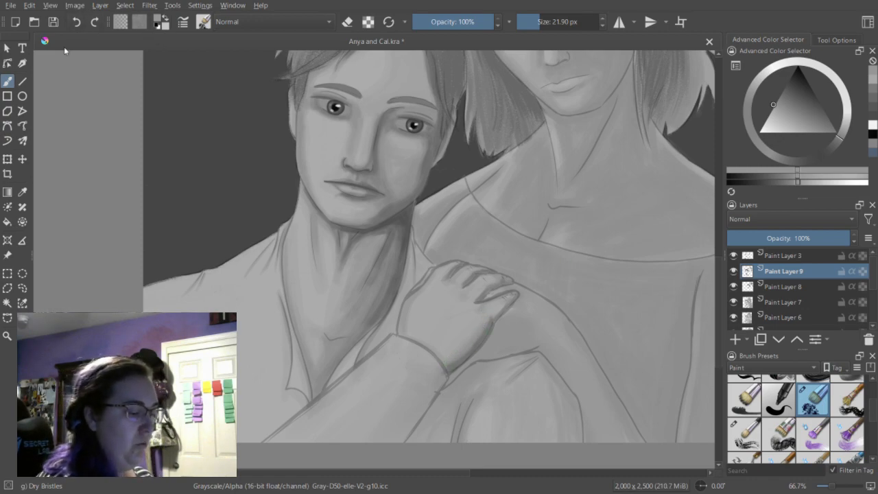
Touch up the shading along the woman's upper arm beside the resting hand with darker and lighter grays at 17.33 px.
click(871, 89)
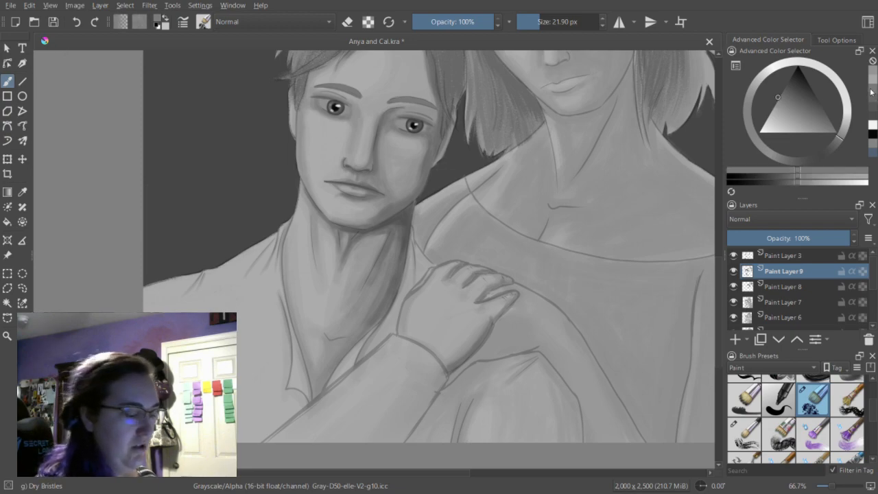
click(537, 24)
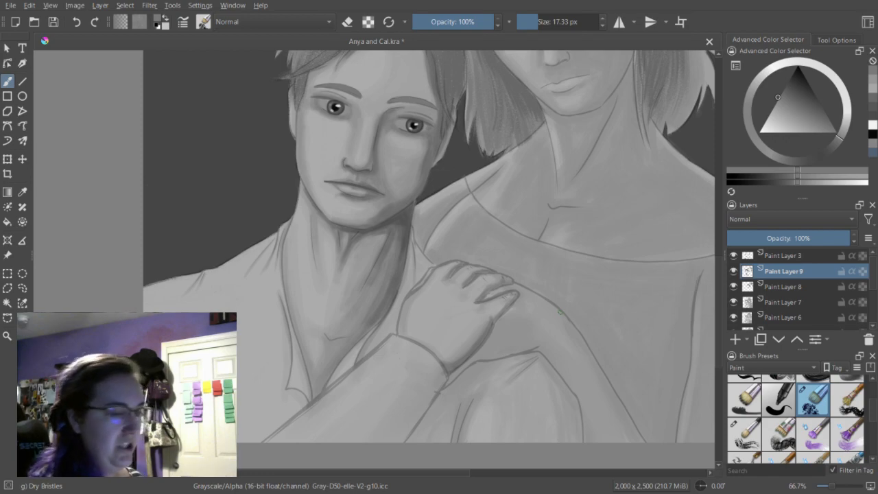
click(875, 83)
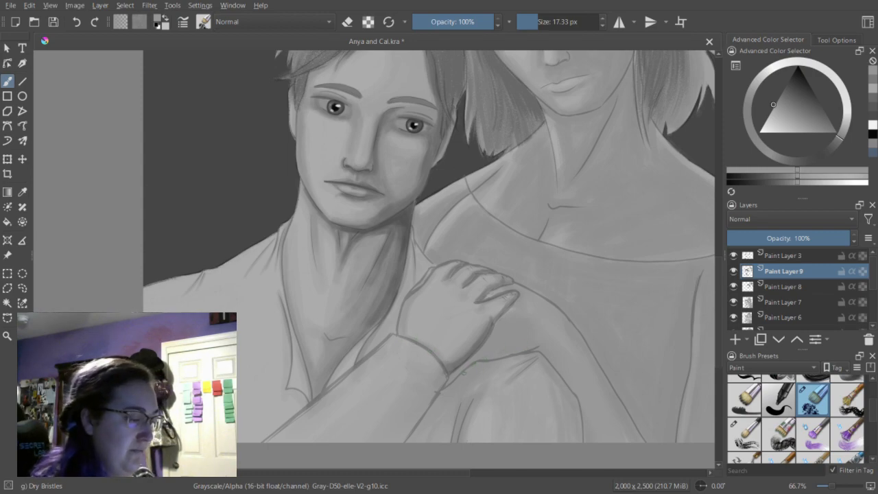
click(875, 96)
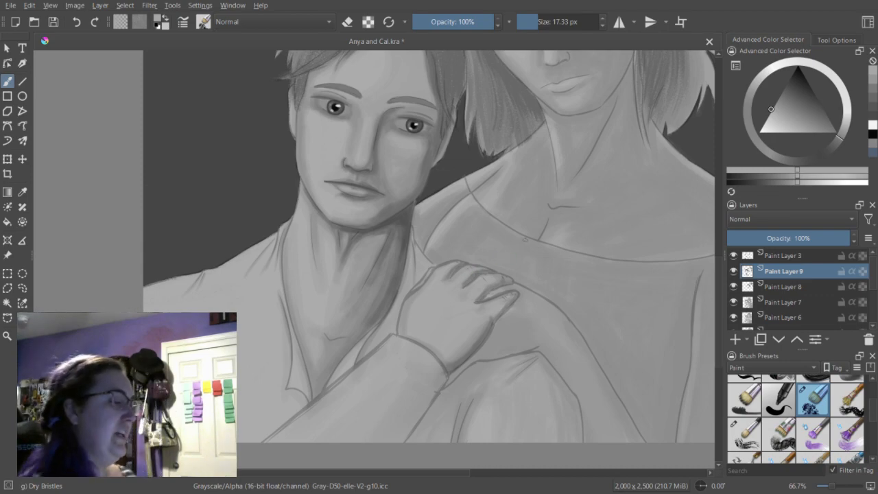
Darken the shadow between the man's neck and shirt collar with darker grays at 17.33 px, cleaning up its edge with the eraser.
click(875, 97)
scroll(428, 254, up, 5)
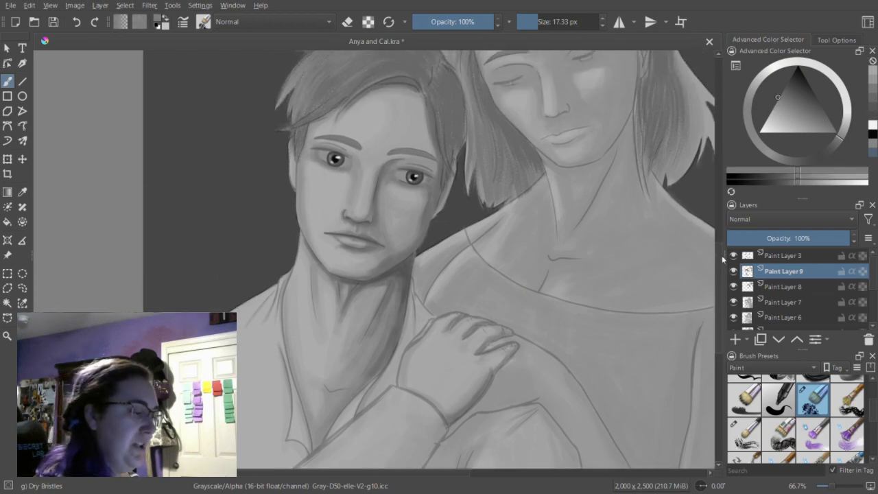
drag(453, 177, 453, 181)
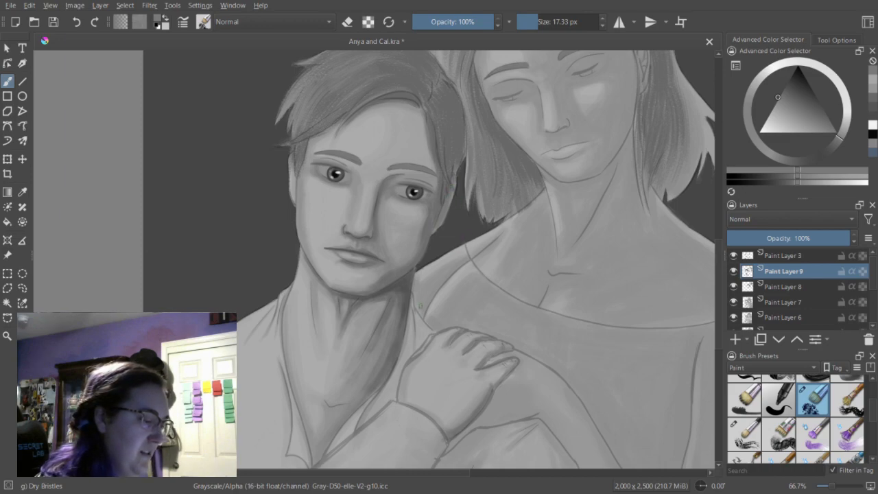
key(e)
drag(410, 293, 404, 334)
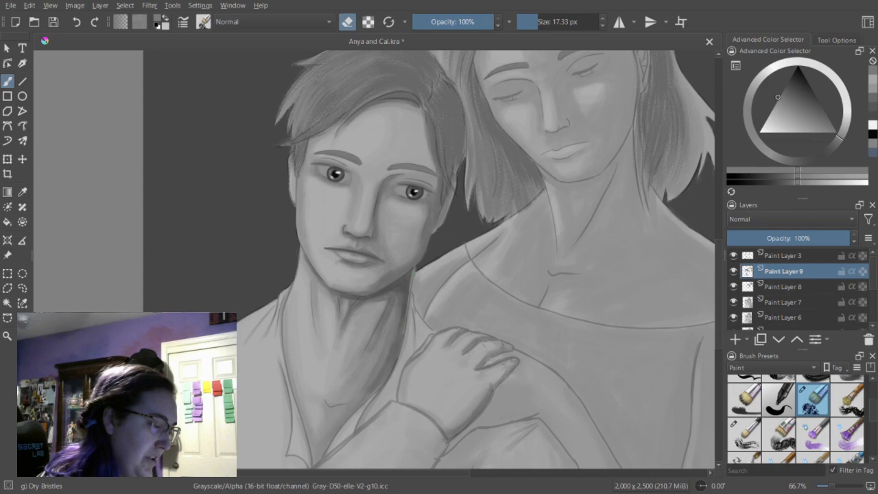
key(e)
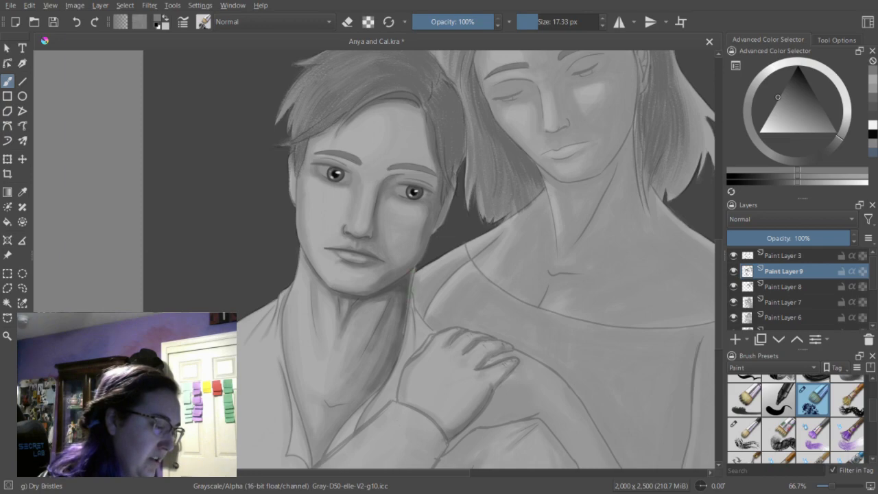
click(875, 98)
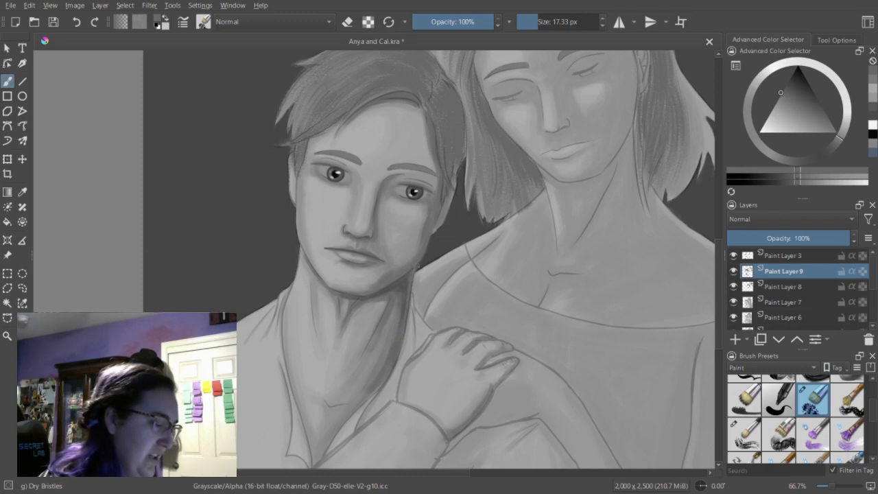
key(e)
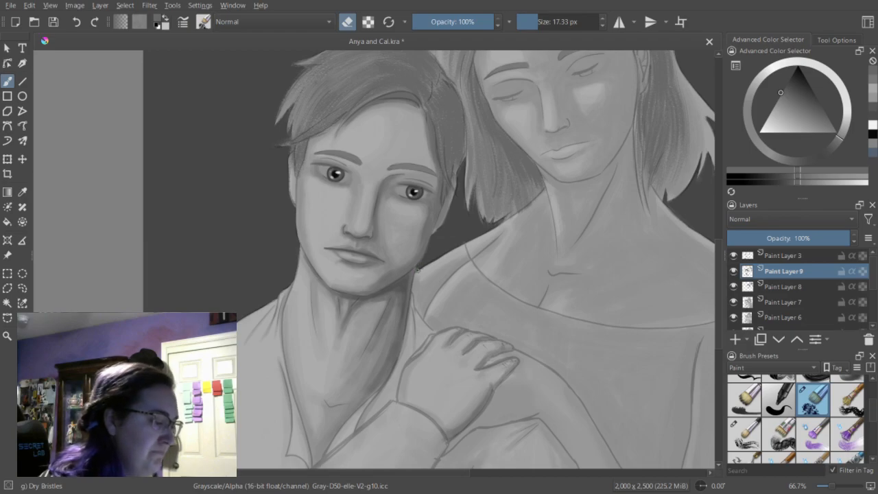
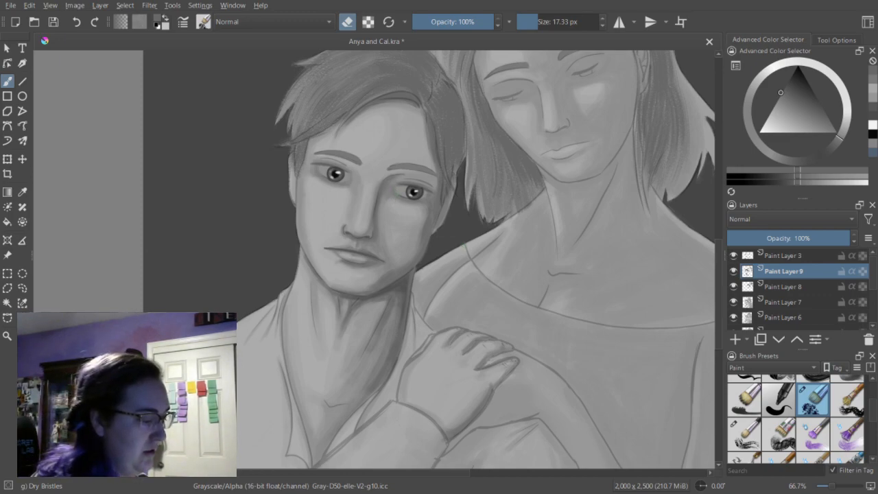
Darken the shading around the inner corner of the man's shadowed eye with Dry Bristles at 17.33 px, cleaning up with the eraser.
key(e)
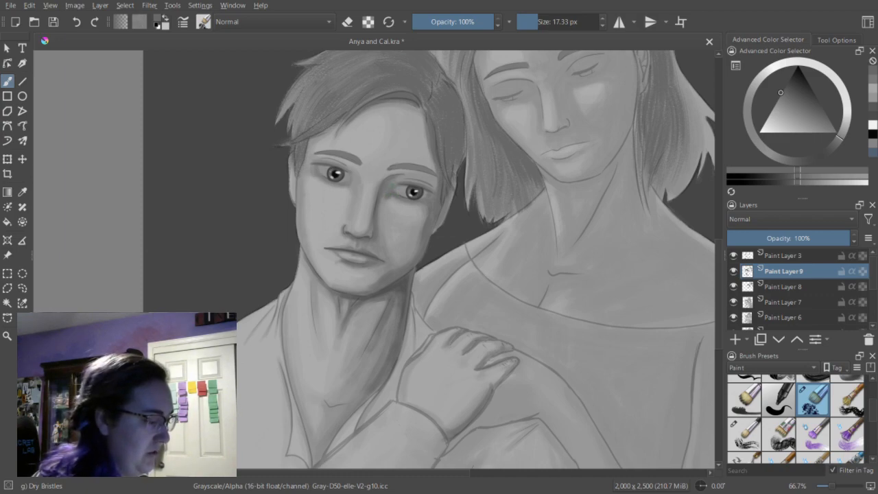
drag(398, 181, 396, 180)
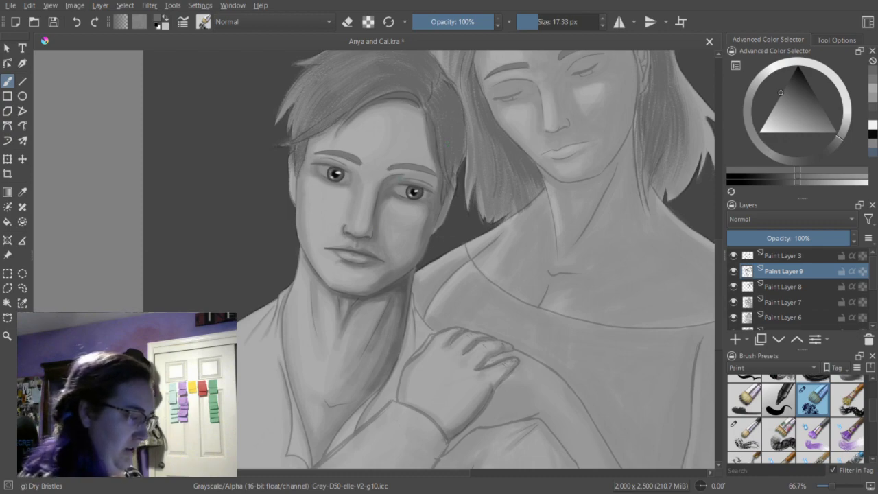
key(e)
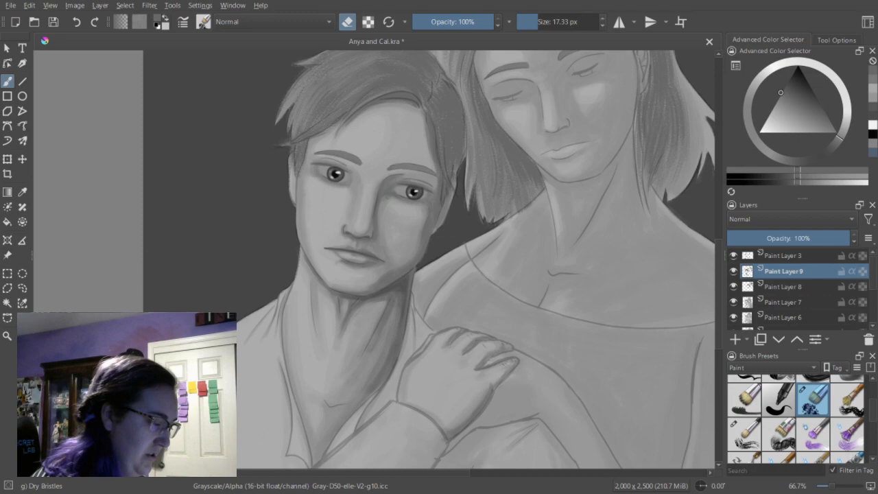
key(e)
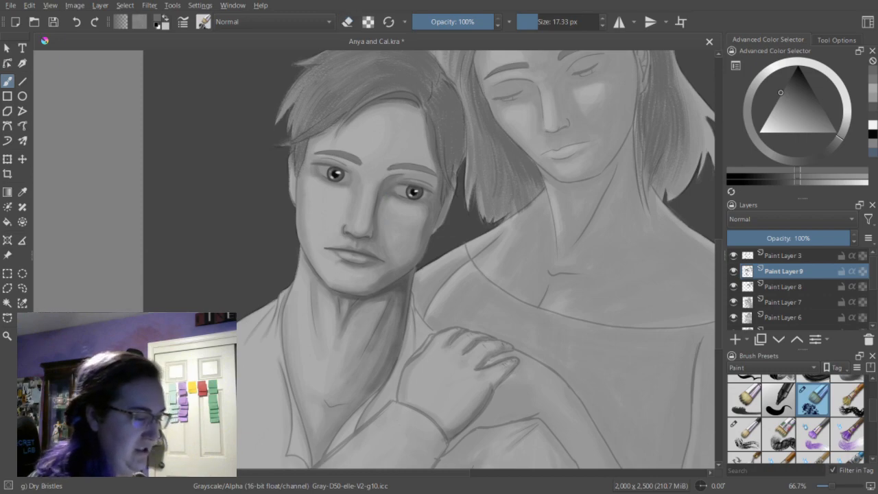
click(875, 105)
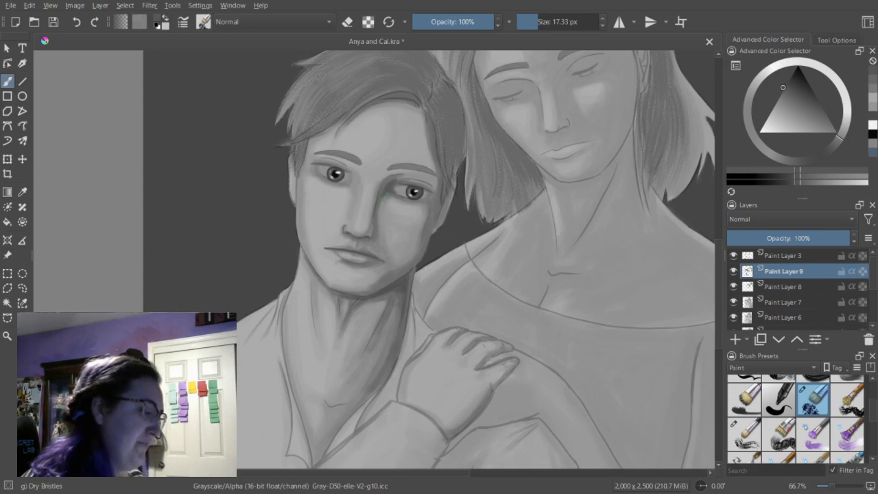
click(872, 81)
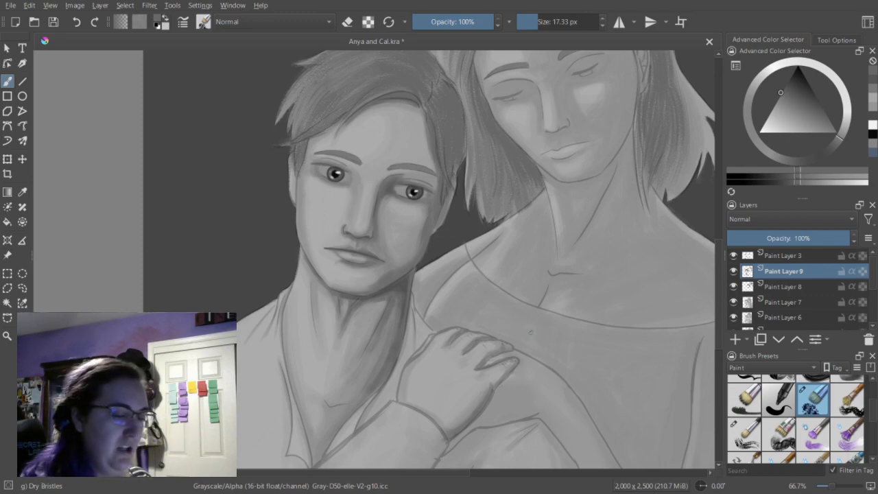
Soften the shading on the shadowed side of the man's face with Blender Blur at 35.51 px, returning to Dry Bristles.
mouse_move(873, 405)
mouse_down()
mouse_move(874, 423)
mouse_move(874, 390)
mouse_move(874, 431)
mouse_up()
click(827, 420)
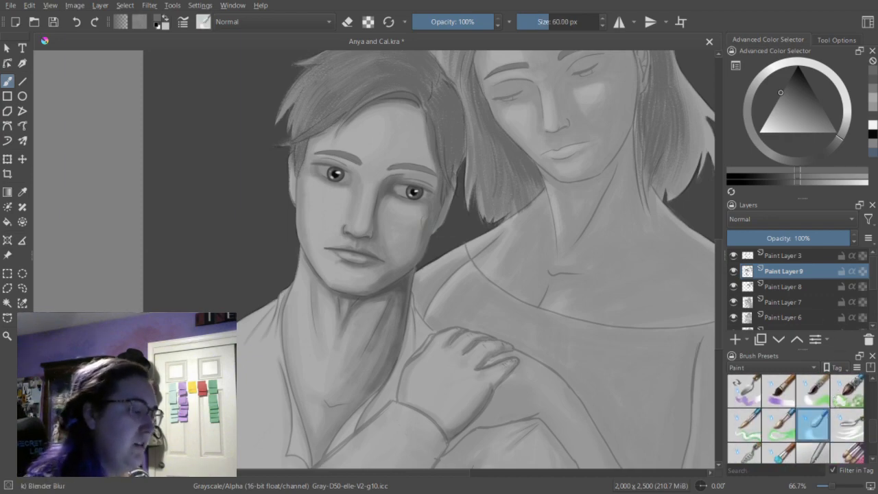
drag(554, 26, 537, 31)
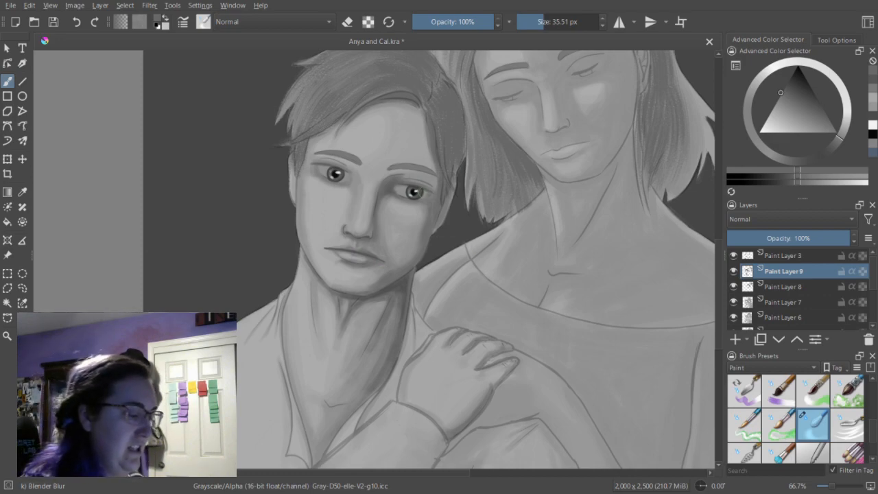
mouse_move(873, 424)
mouse_down()
mouse_move(877, 386)
mouse_move(874, 393)
mouse_up()
click(815, 427)
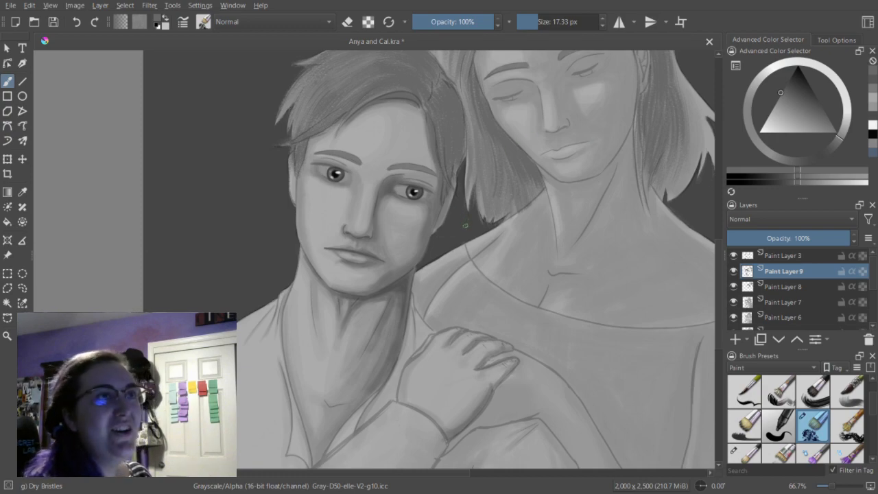
Lighten the inner corner of the man's shadowed eye with short strokes of a lighter gray at 17.33 px.
click(875, 103)
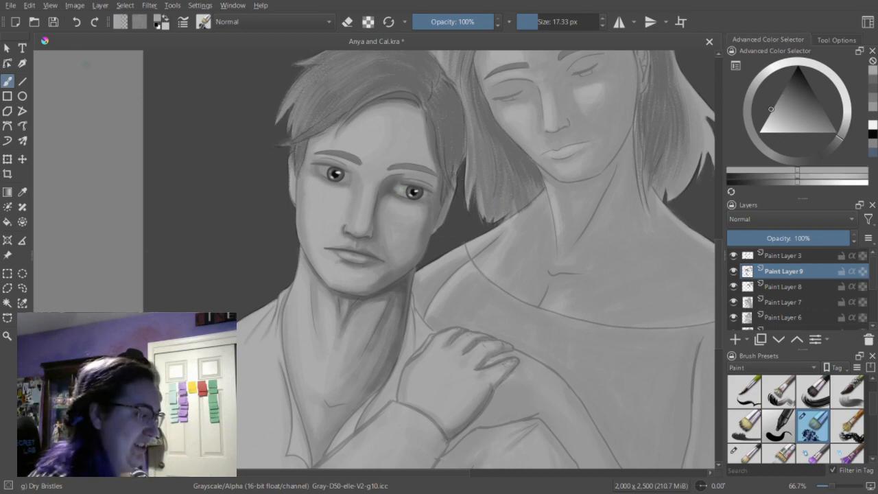
click(403, 189)
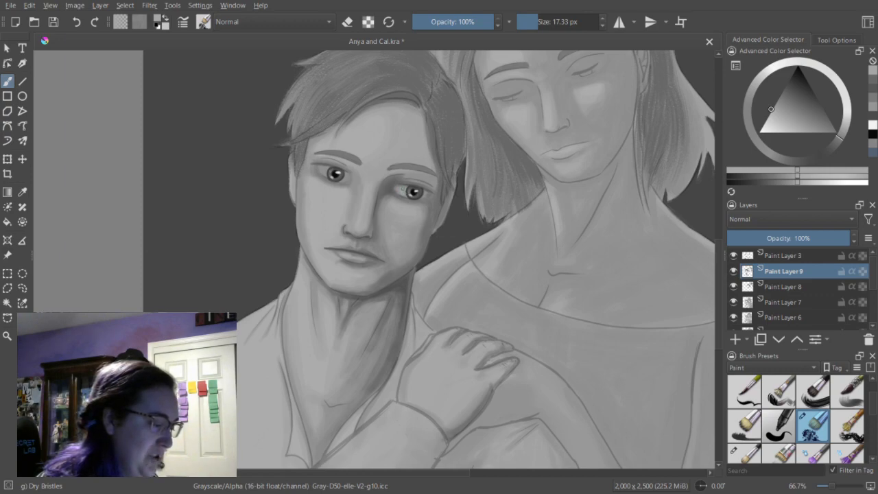
drag(403, 189, 401, 190)
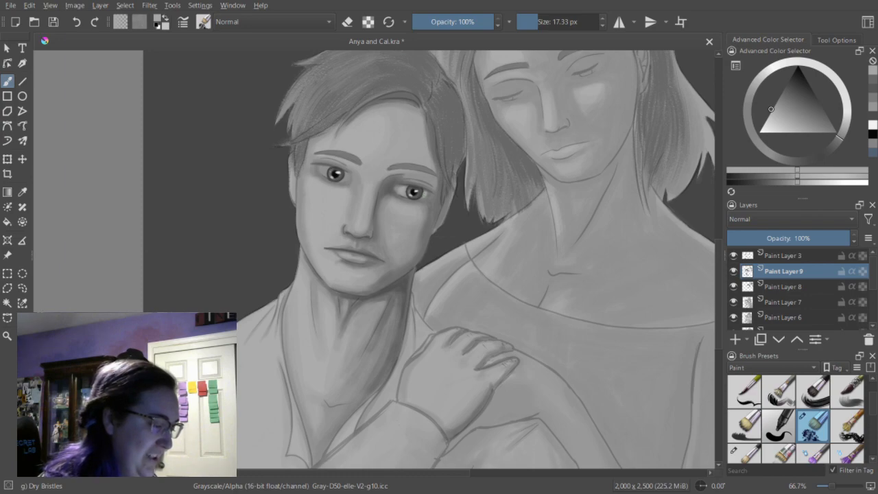
key(e)
key(e)
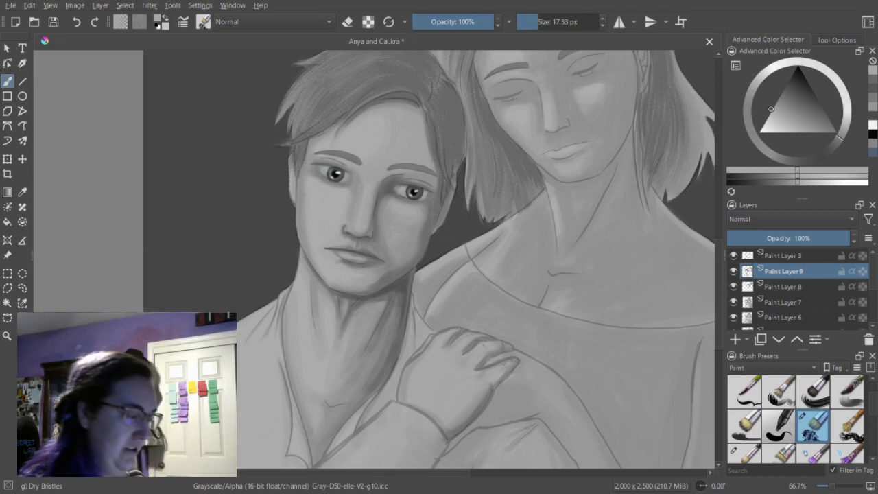
Add light gray highlights around the man's lips with Dry Bristles at 10.20 px.
click(873, 100)
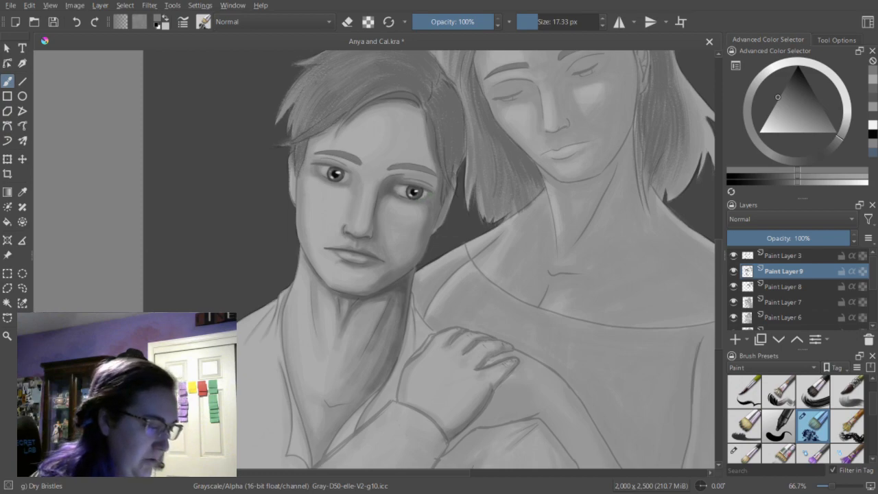
click(798, 181)
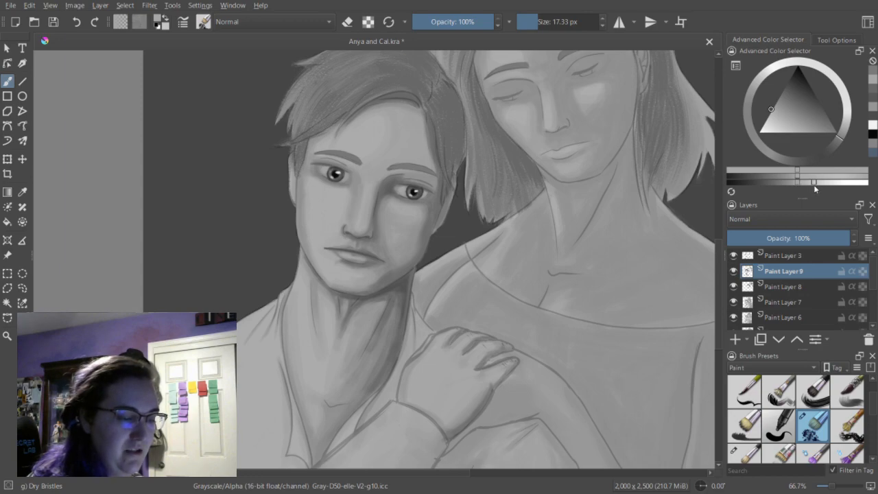
click(814, 184)
click(536, 26)
drag(537, 28, 534, 28)
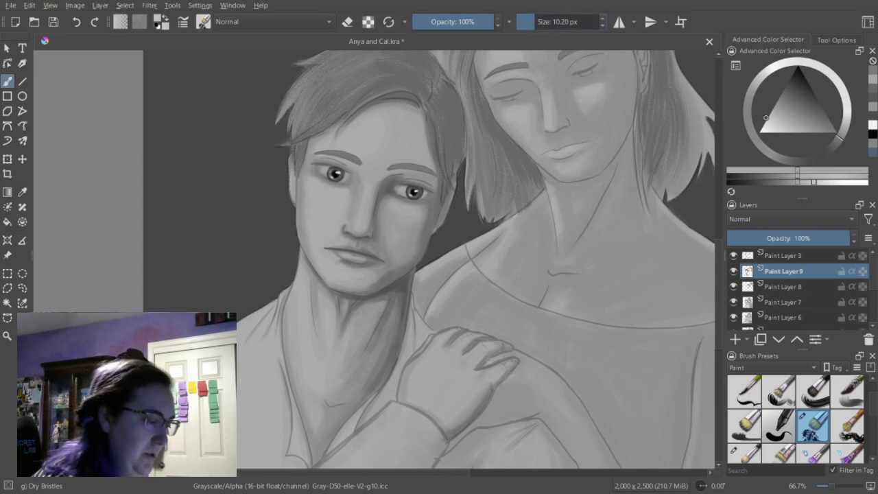
drag(343, 259, 352, 261)
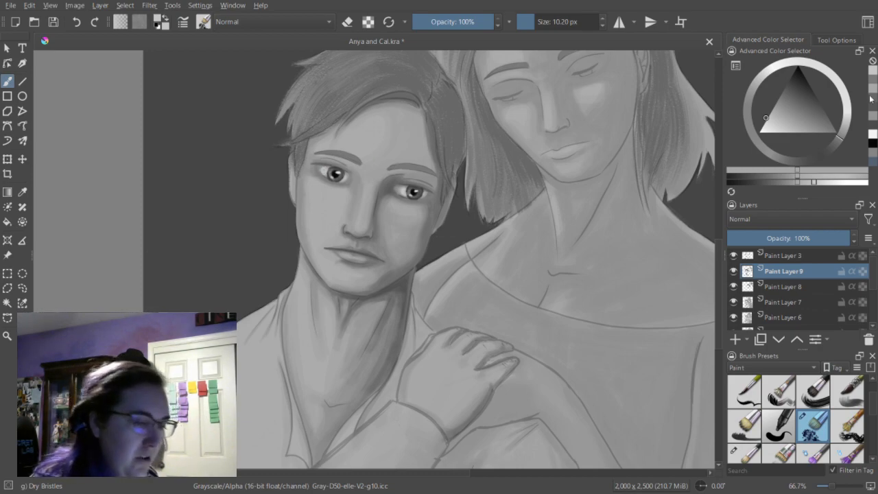
Brighten the area around the man's lit eye with light grays at 10.20 px, checking the painting with Paint Layer 3 temporarily hidden.
ctrl+click(342, 159)
drag(321, 168, 323, 170)
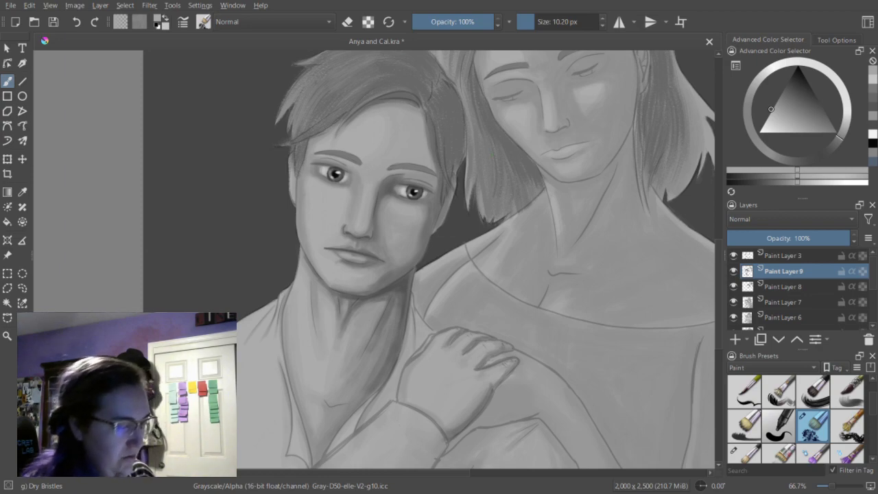
click(866, 182)
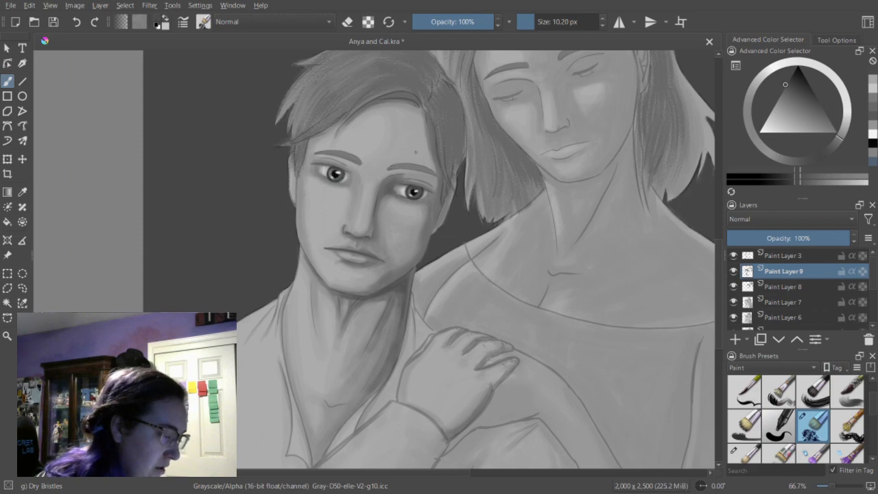
click(733, 255)
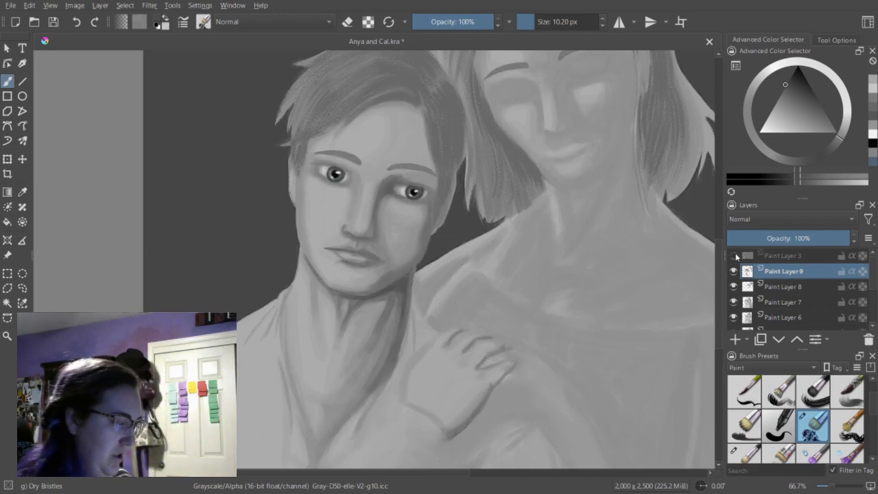
click(733, 256)
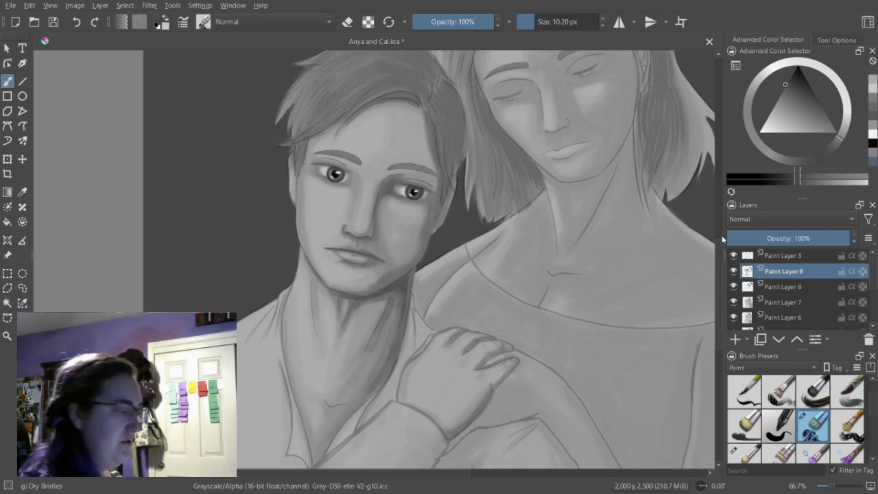
Deepen the shadows below the man's sleeve and around the rounded form under the woman's arm with darker gray at 33.30 px.
key(ctrl+minus)
key(ctrl+minus)
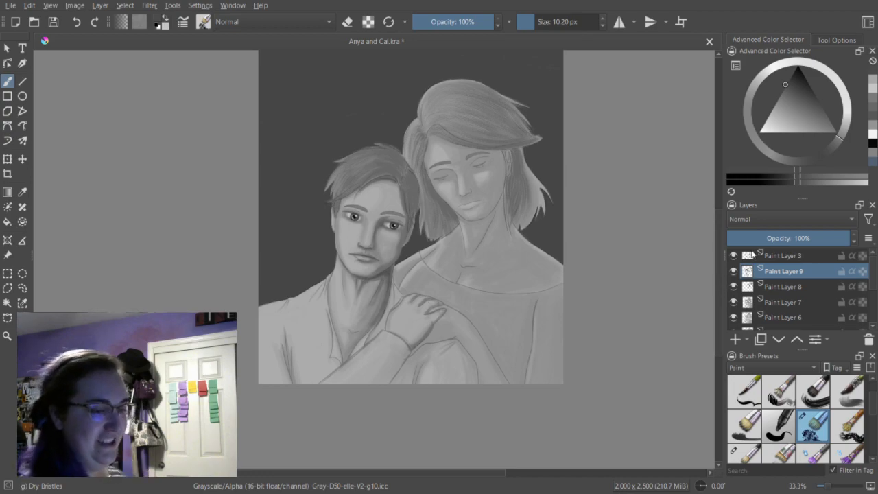
click(873, 118)
scroll(718, 293, up, 2)
click(539, 22)
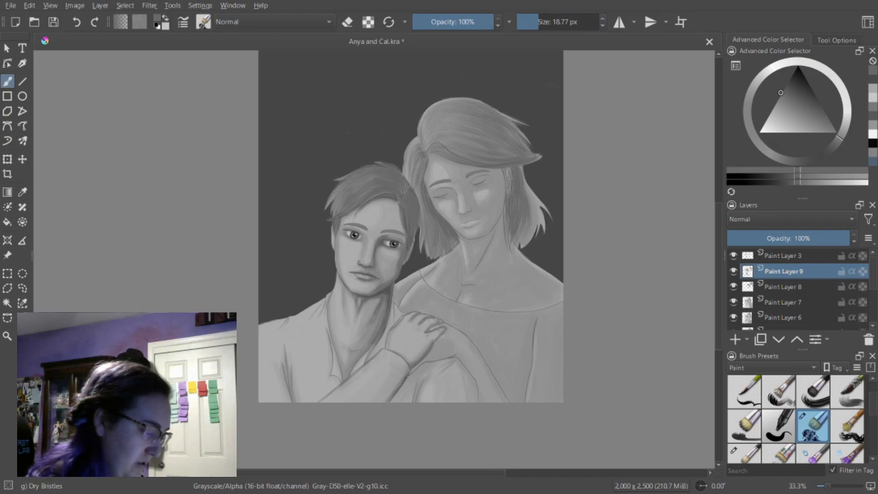
drag(541, 24, 555, 26)
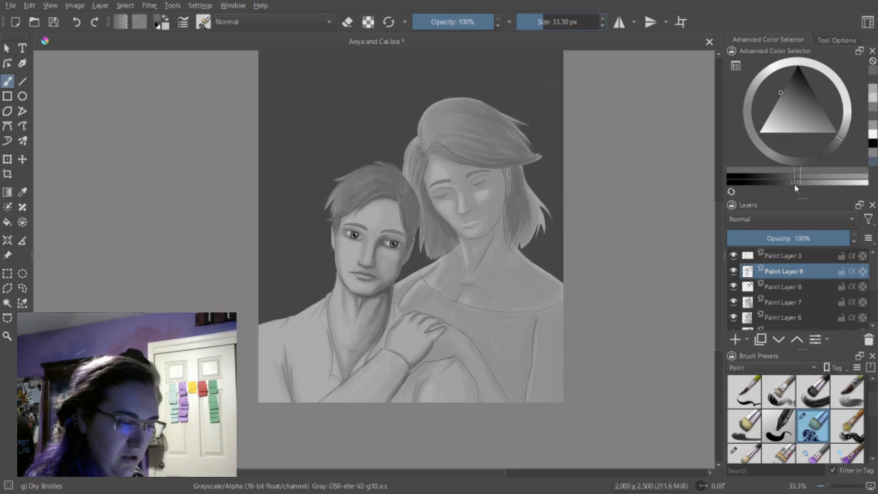
drag(410, 379, 392, 401)
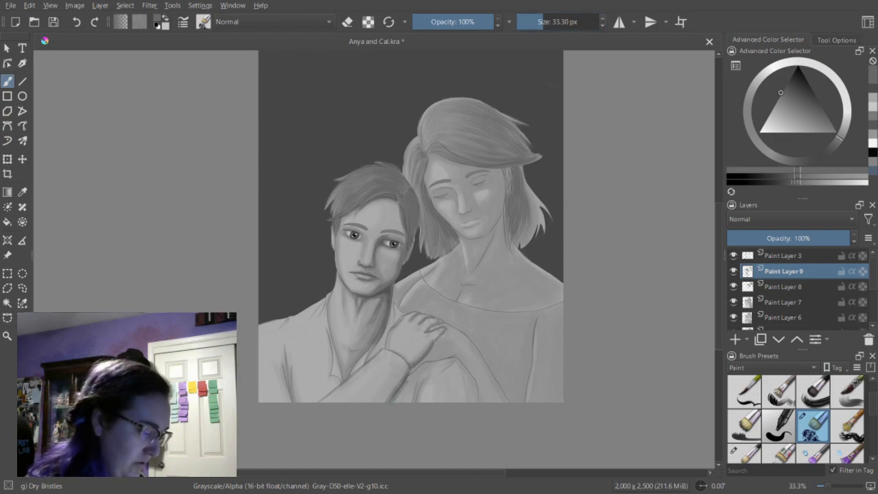
drag(429, 354, 419, 363)
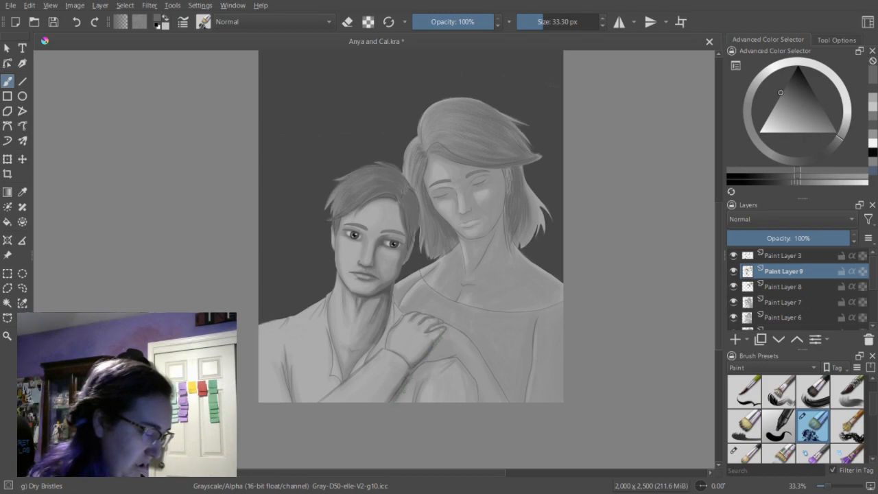
drag(448, 358, 440, 362)
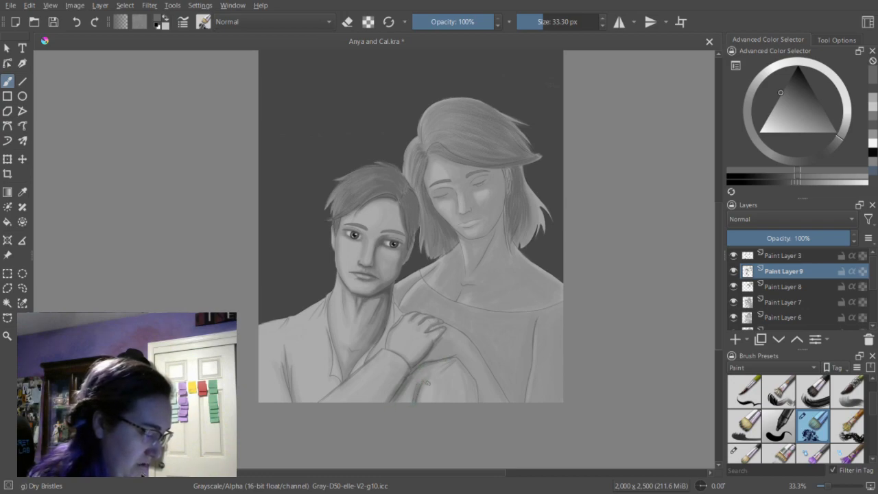
mouse_move(474, 378)
mouse_down()
mouse_move(475, 393)
mouse_move(464, 370)
mouse_up()
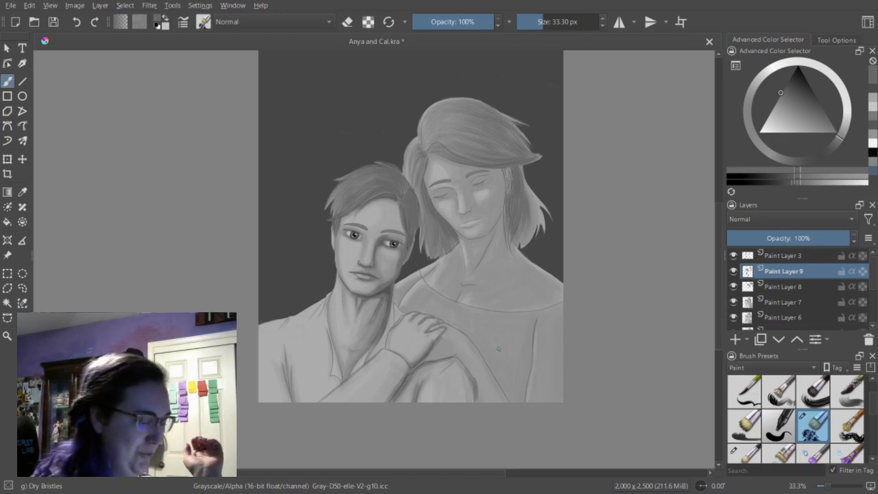
Paint the whites of the woman's eyes in light gray with Dry Bristles at 18.77 px.
drag(377, 474, 400, 471)
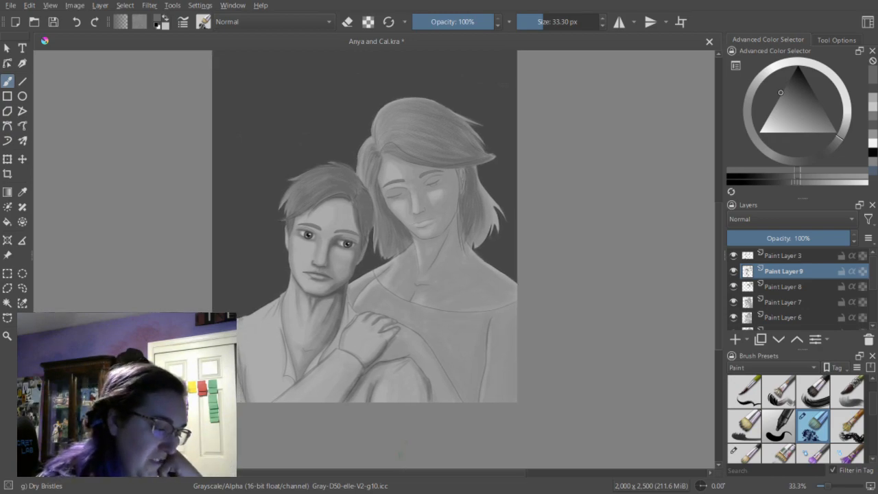
drag(720, 272, 724, 263)
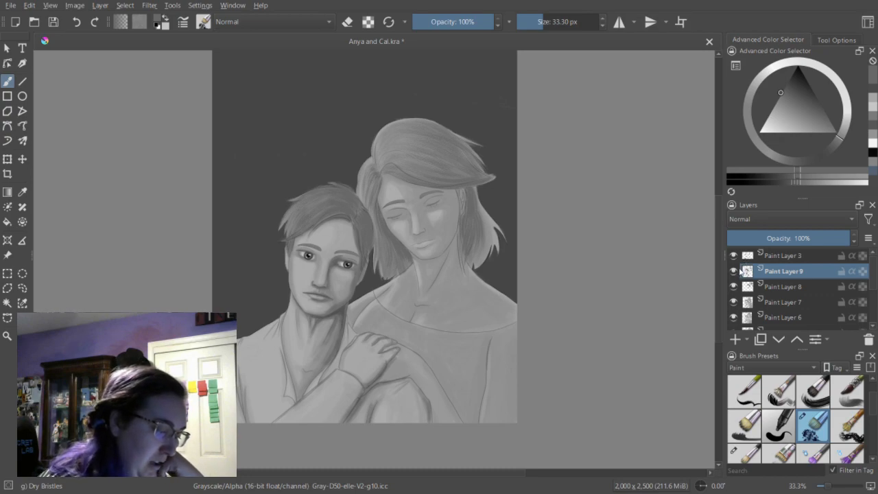
key(ctrl+plus)
key(ctrl+plus)
key(ctrl+plus)
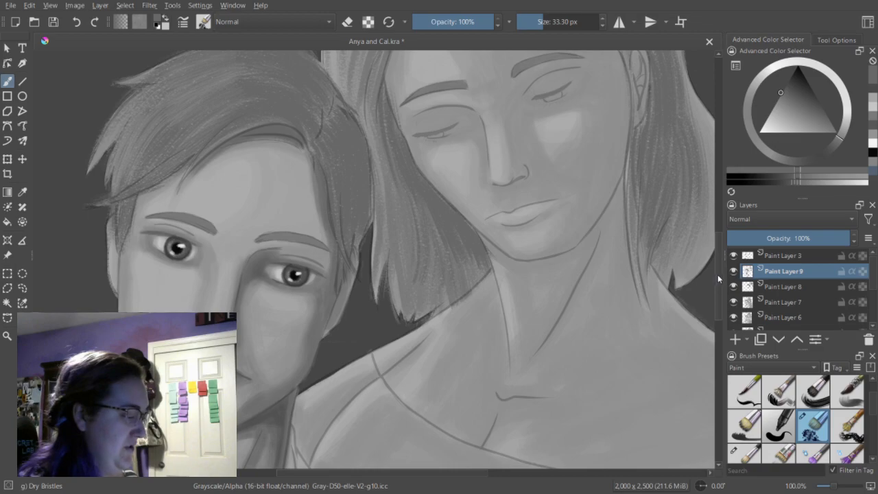
drag(373, 472, 394, 475)
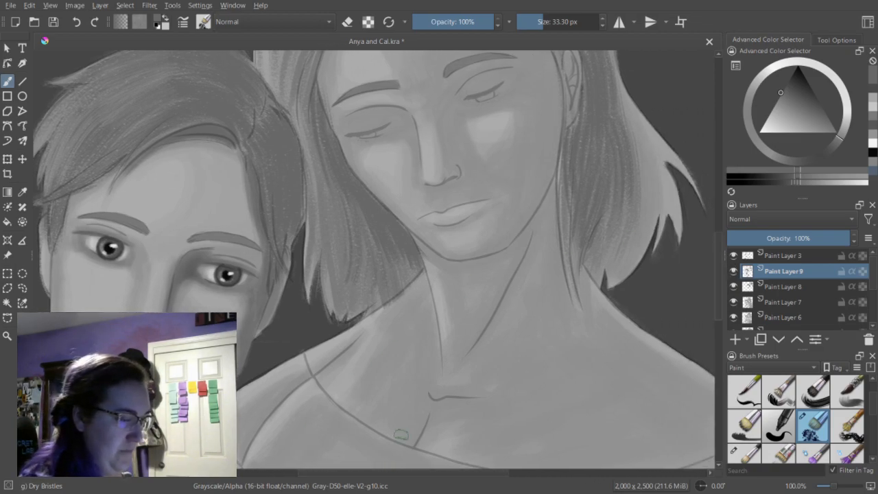
drag(720, 261, 725, 242)
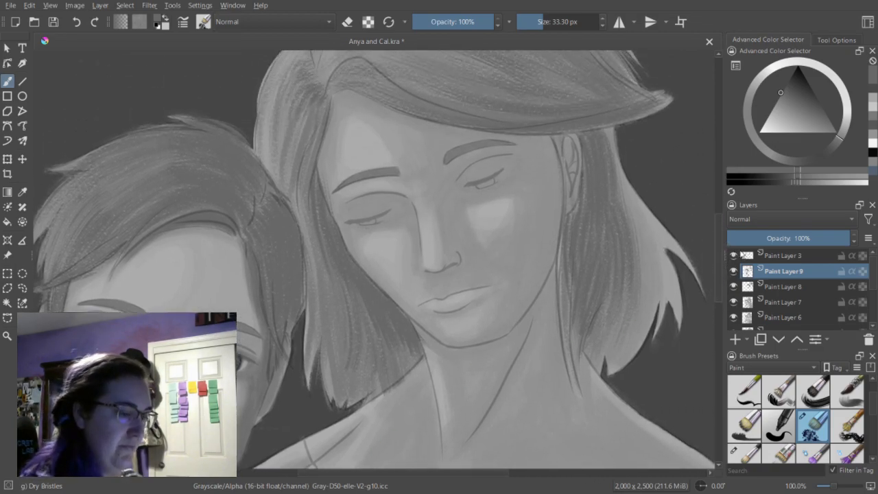
click(874, 109)
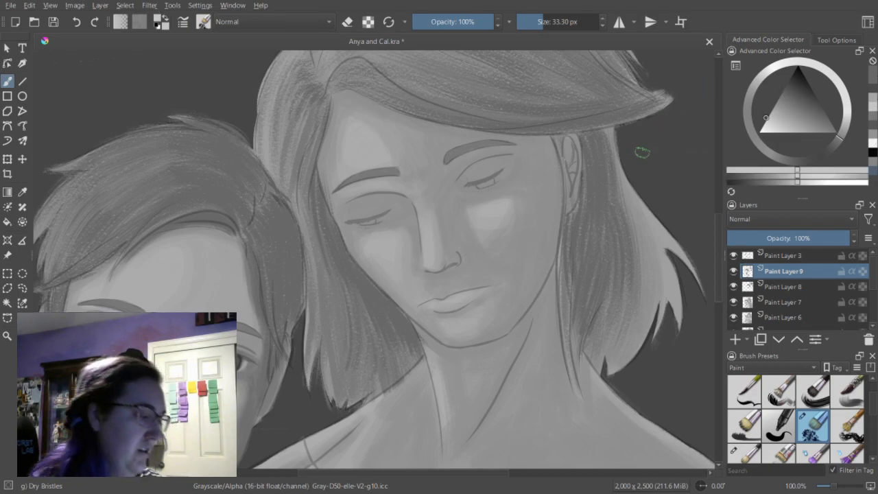
drag(539, 23, 532, 23)
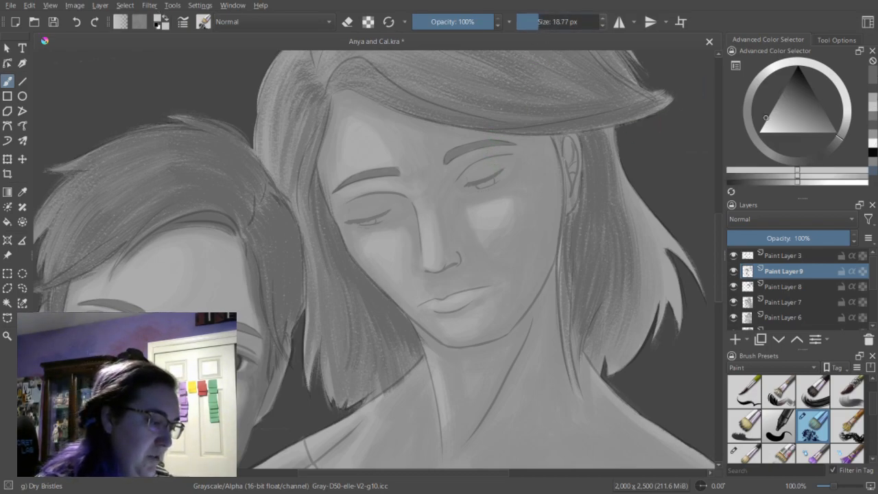
drag(482, 185, 497, 179)
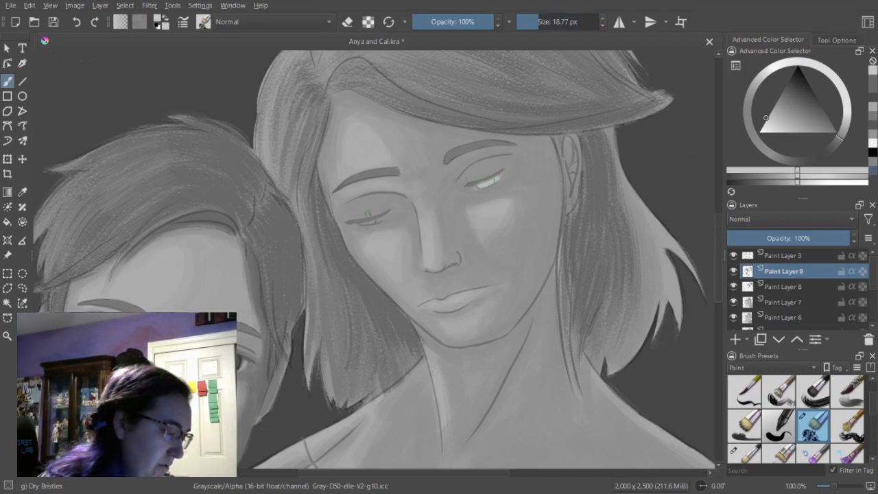
drag(360, 221, 384, 215)
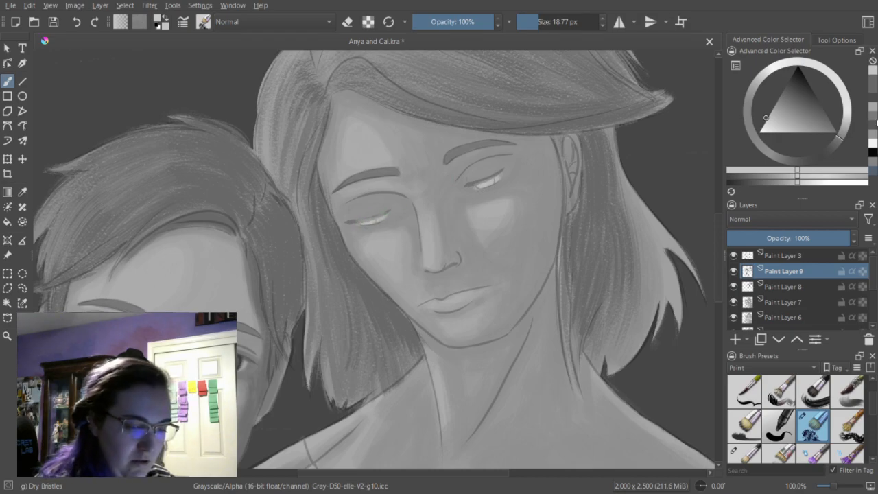
Tone the whites of both of the woman's eyes with slightly darker grays at 18.77 px.
click(874, 105)
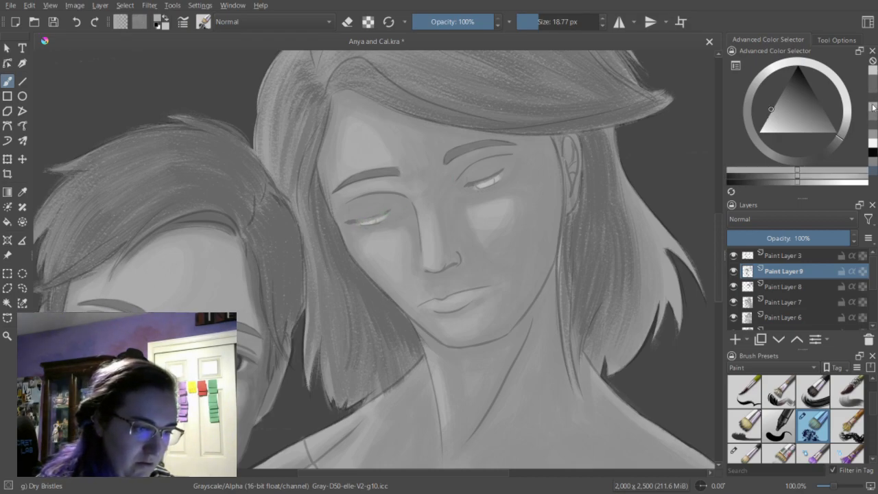
drag(501, 177, 477, 186)
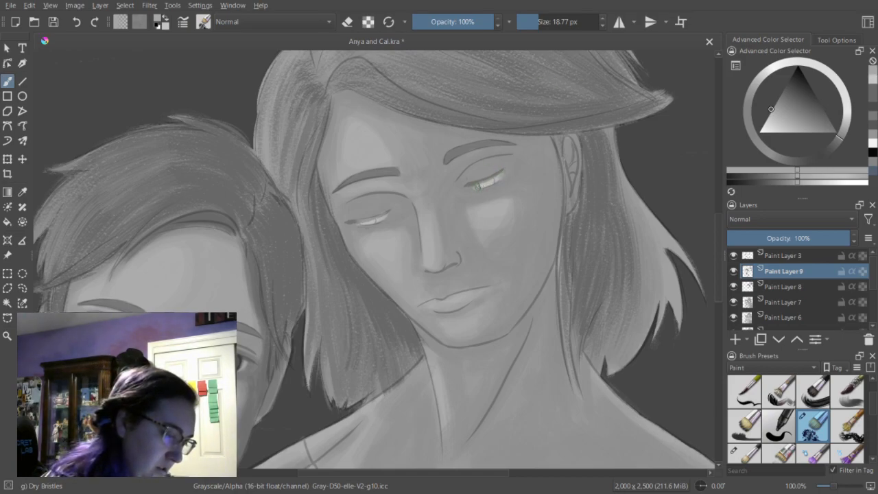
drag(362, 221, 385, 217)
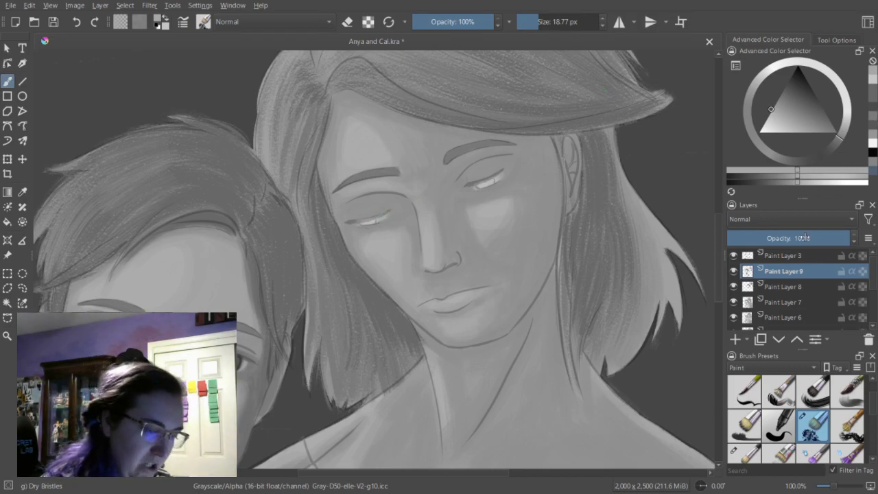
click(793, 184)
mouse_move(481, 183)
mouse_down()
mouse_move(504, 175)
mouse_move(476, 187)
mouse_up()
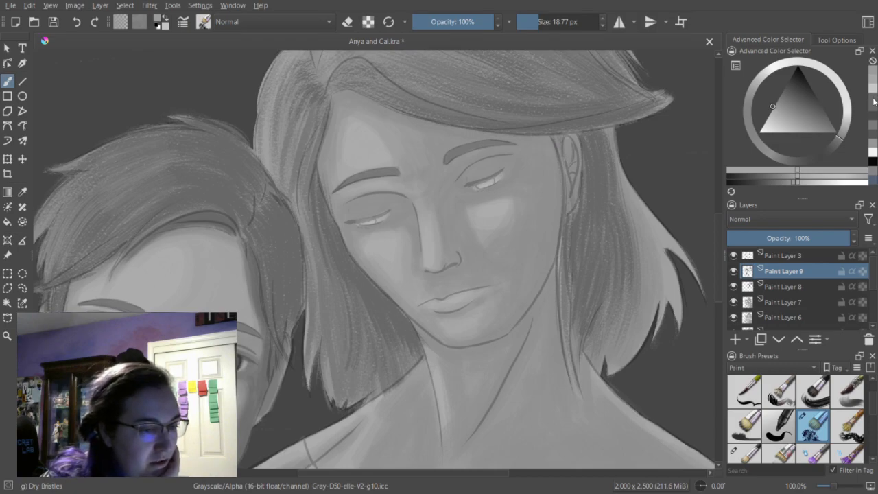
Block in the woman's irises with a medium gray at 18.77 px in both eyes.
click(876, 143)
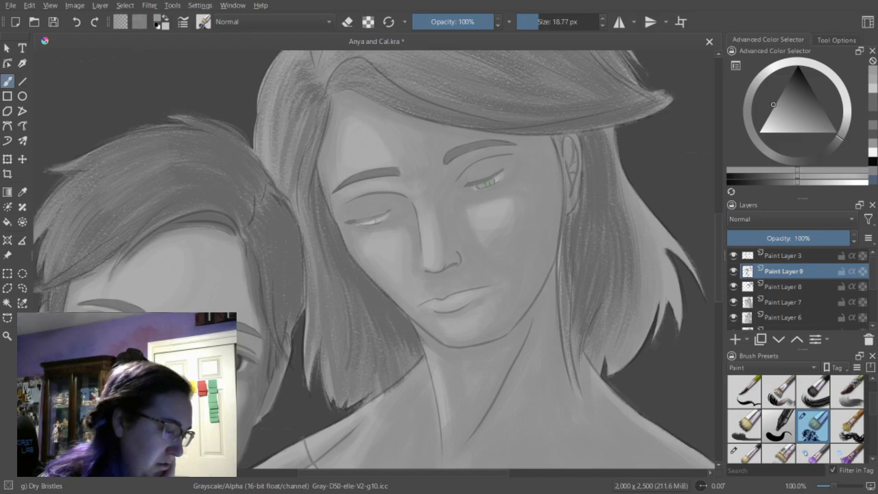
mouse_move(375, 221)
mouse_down()
mouse_move(362, 222)
mouse_move(370, 222)
mouse_up()
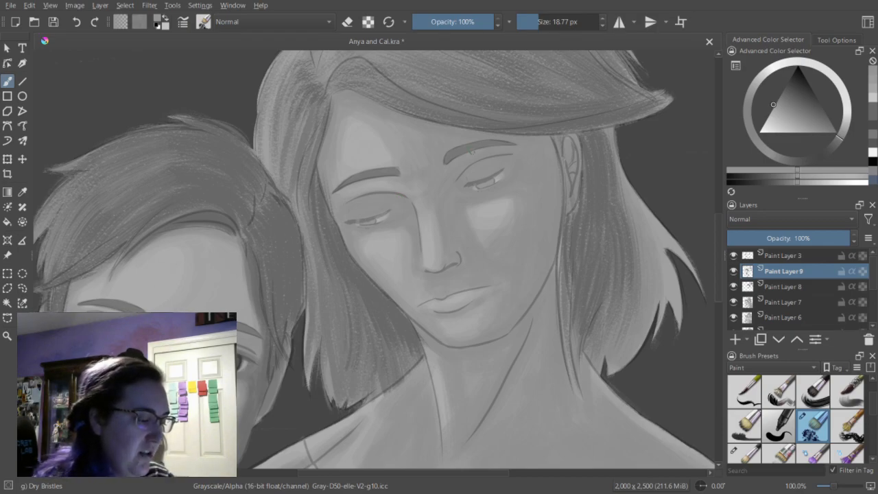
key(e)
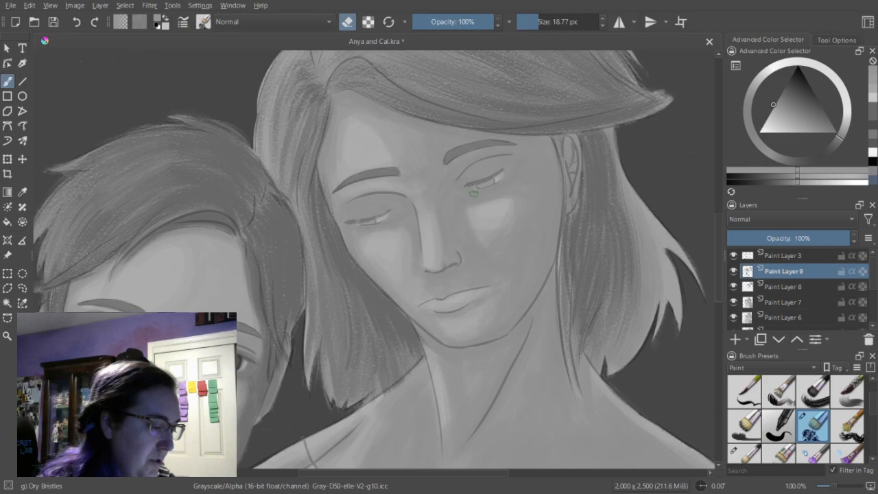
key(e)
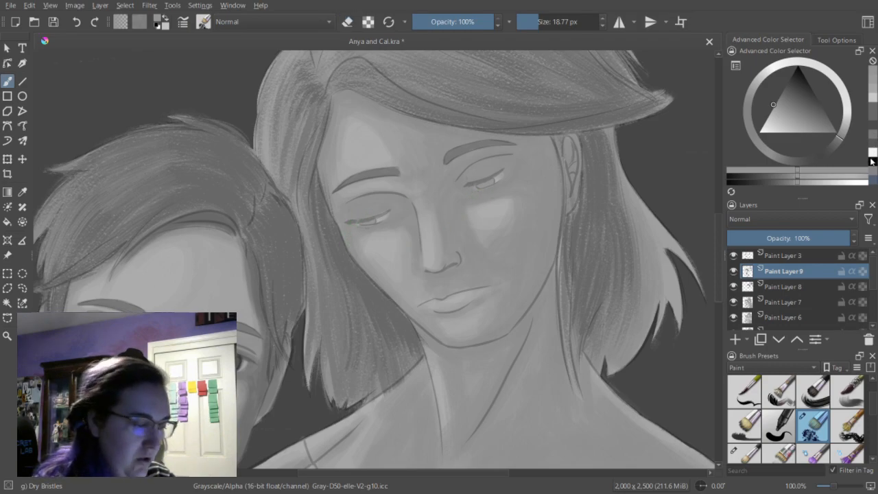
Add a lighter gray accent inside the woman's iris with the brush at 11.22 px.
click(874, 94)
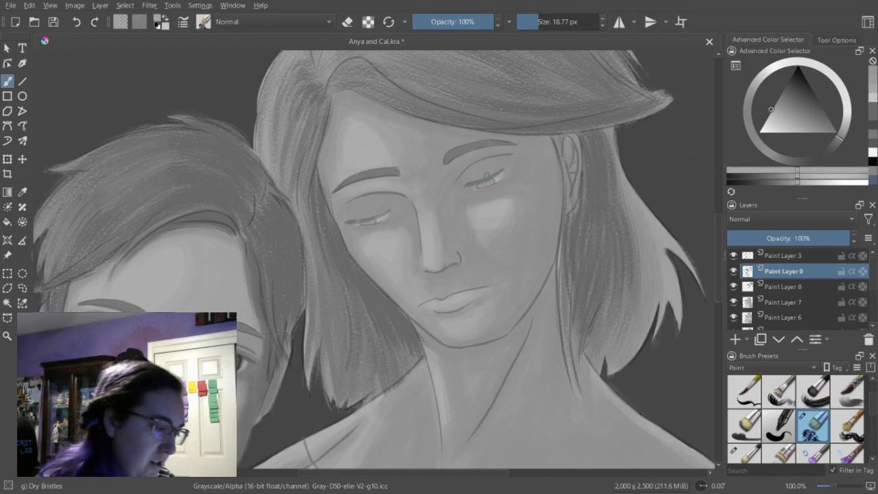
click(535, 24)
drag(492, 182, 489, 182)
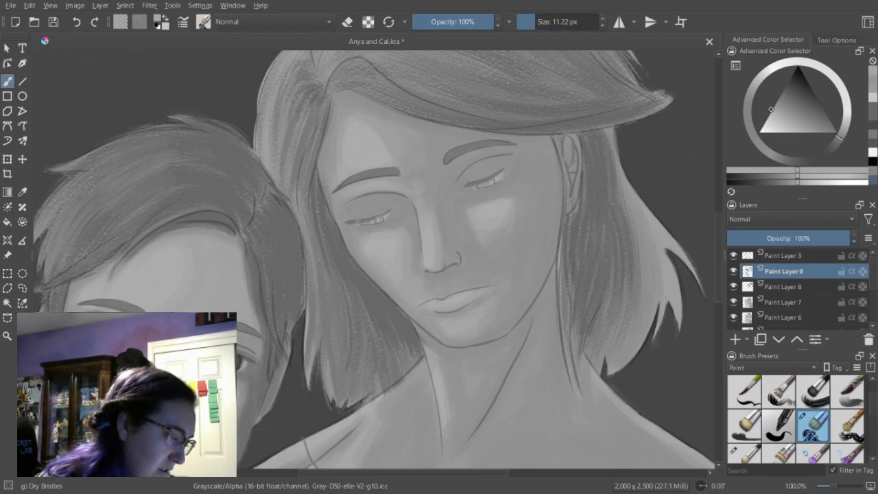
Dab black pupils into both of the woman's eyes at 11.22 px.
click(873, 162)
drag(487, 182, 486, 185)
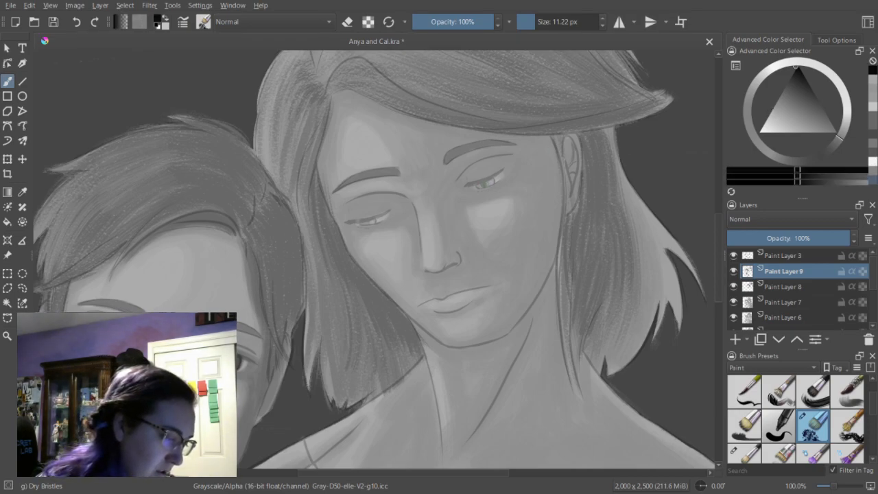
drag(484, 183, 484, 184)
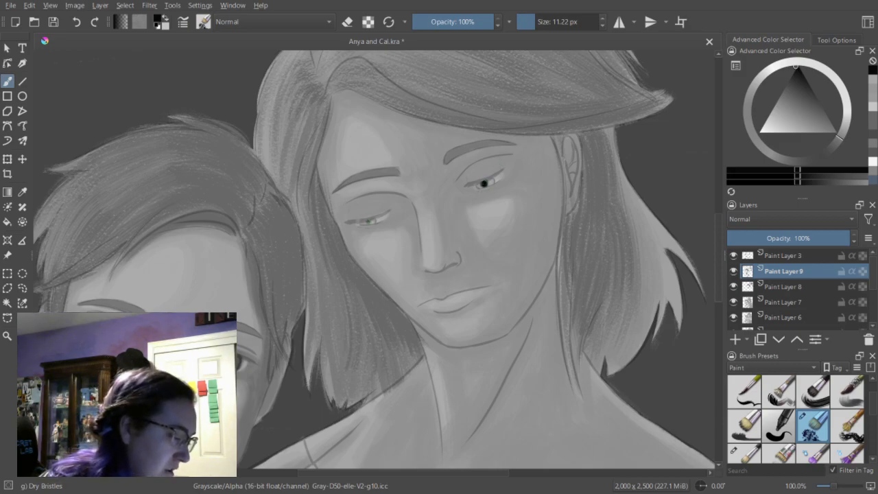
click(366, 222)
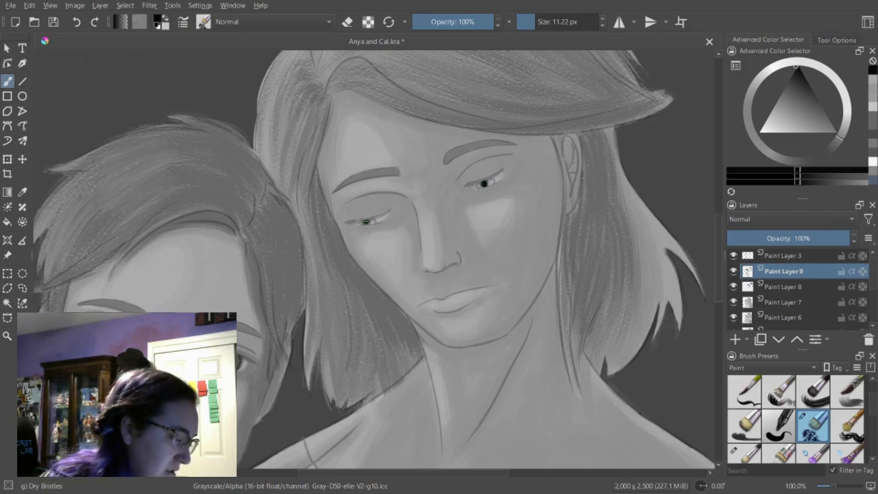
drag(367, 221, 366, 222)
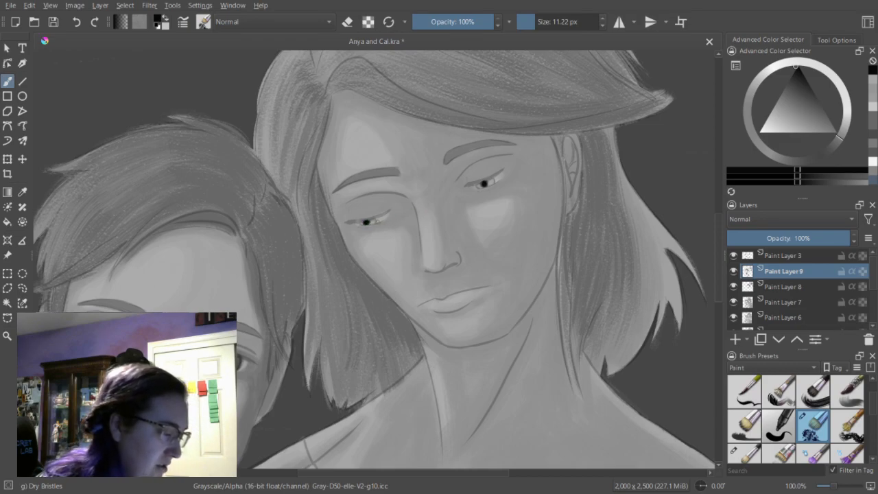
click(367, 222)
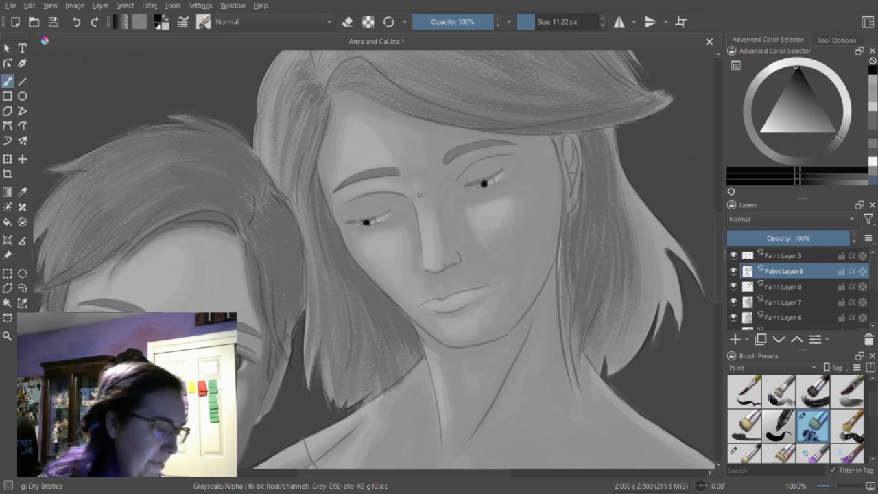
click(367, 222)
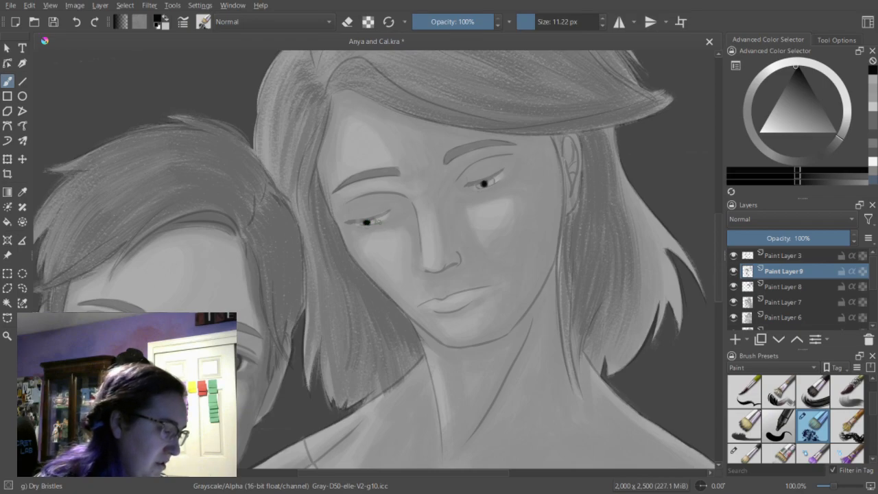
click(486, 184)
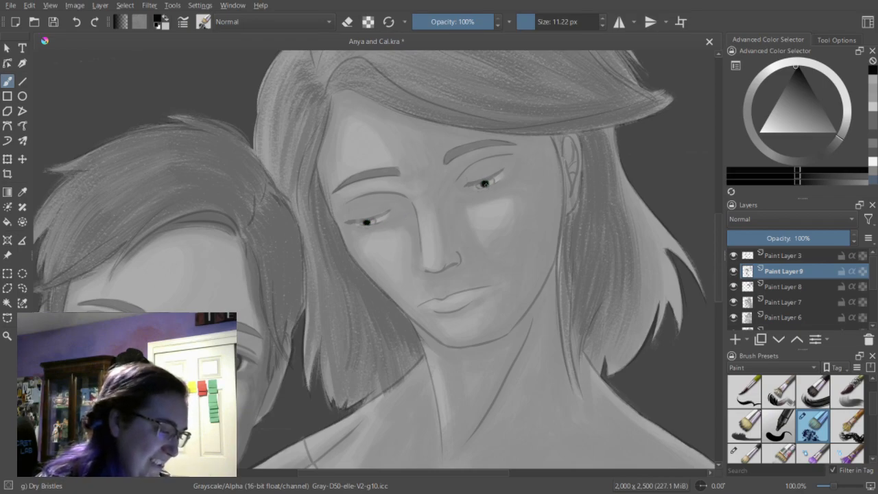
Add small near-white catchlights beside the woman's pupils with the brush at 6.74 px.
click(873, 107)
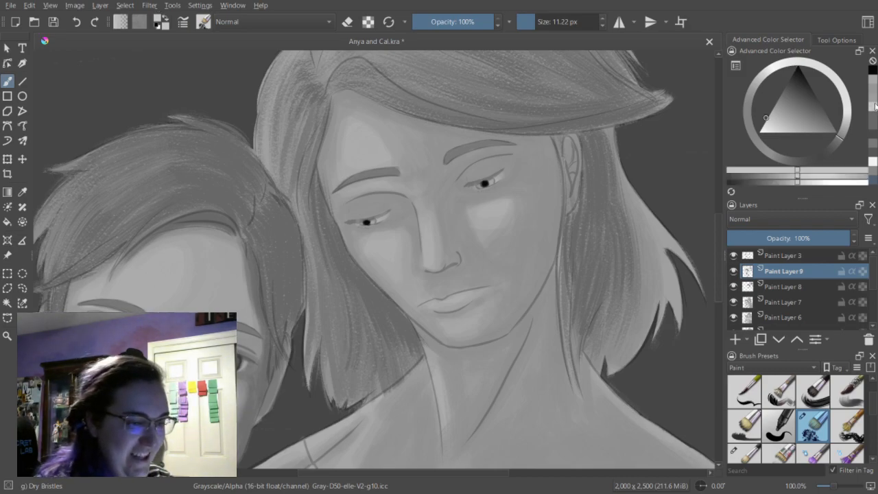
click(874, 163)
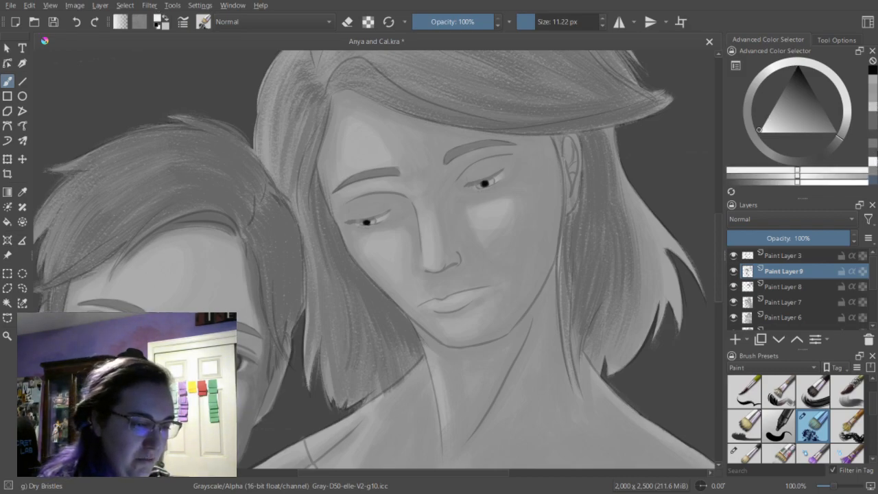
click(533, 24)
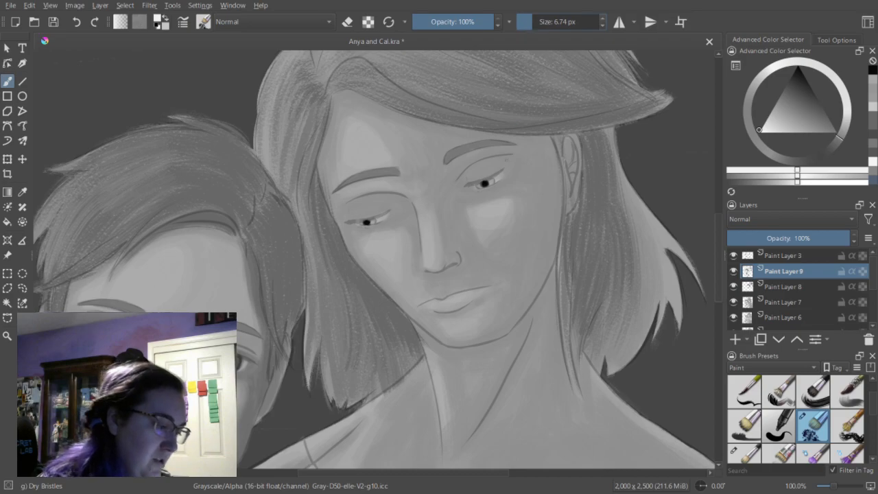
click(488, 182)
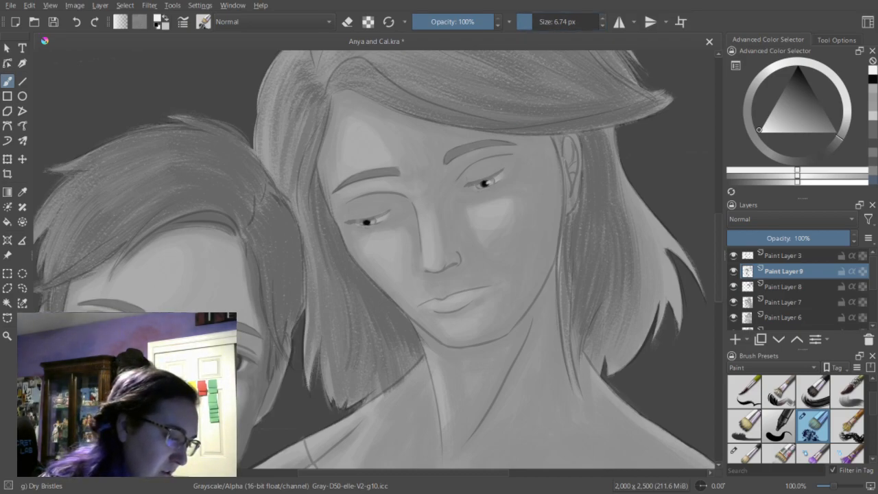
click(369, 222)
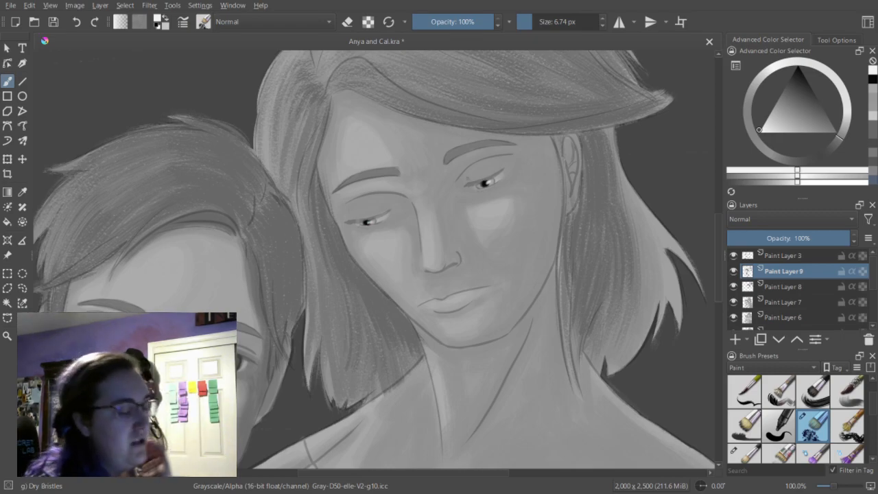
key(e)
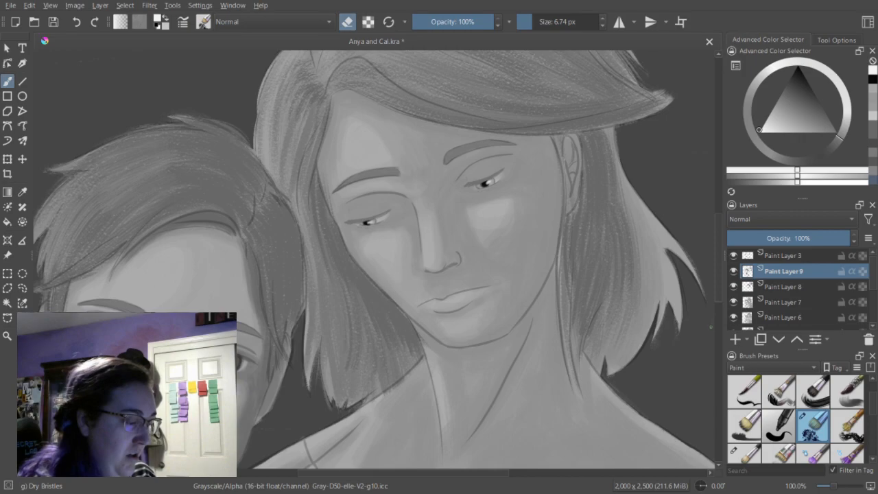
Shade the woman's temple and outer cheek beside her ear with a medium gray brush at 25.35 px.
click(873, 155)
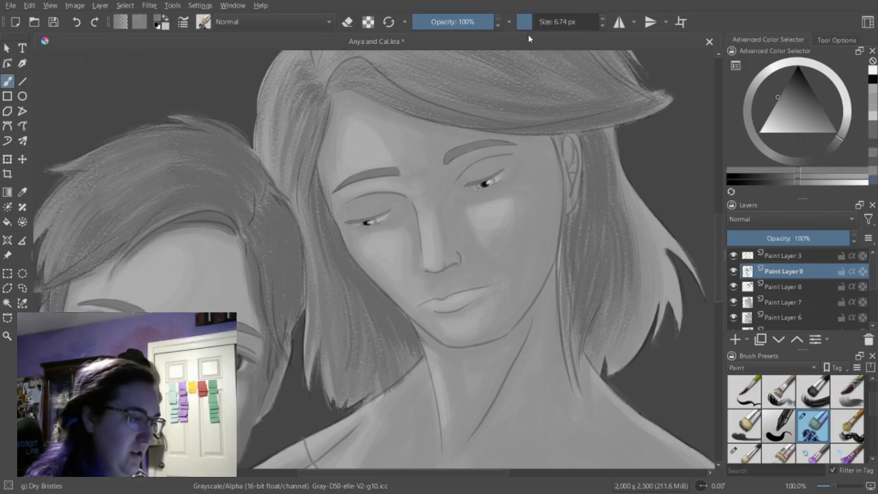
click(537, 23)
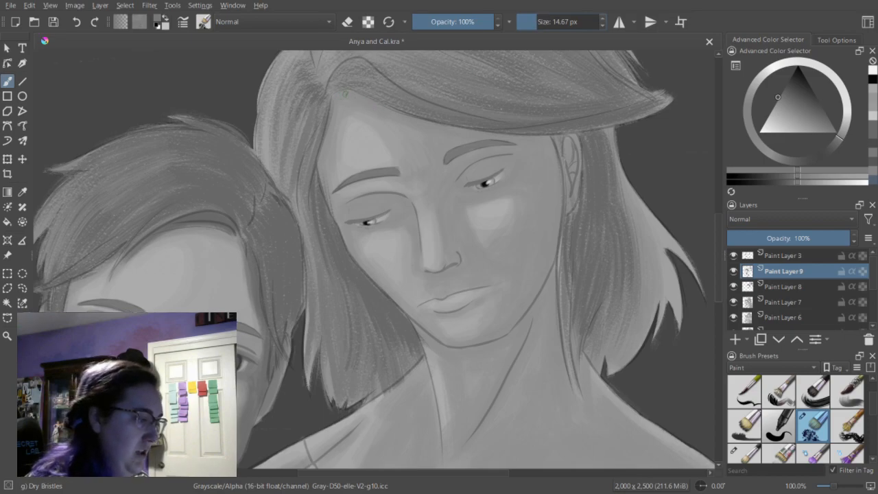
key(bracketright)
key(bracketright)
key(bracketright)
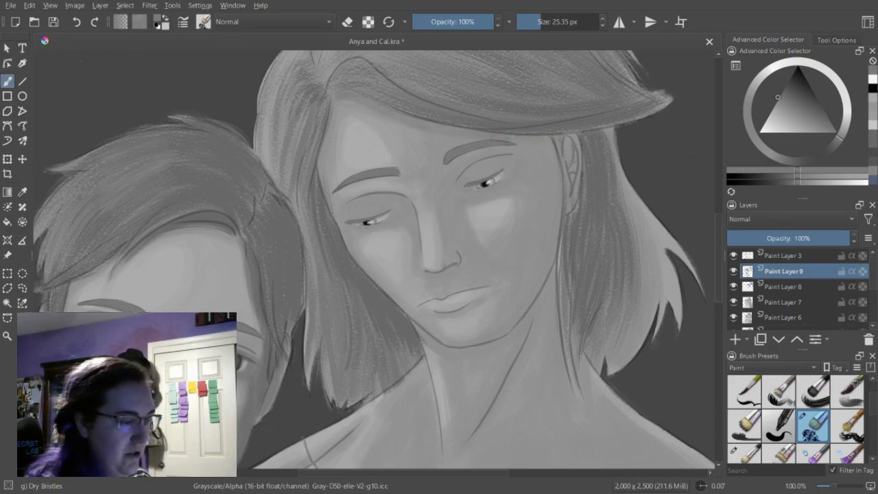
drag(568, 143, 568, 188)
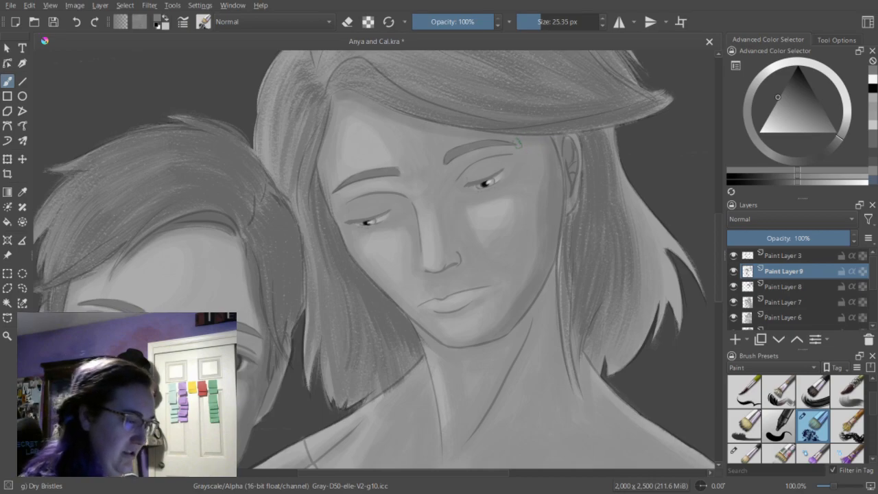
drag(531, 144, 549, 170)
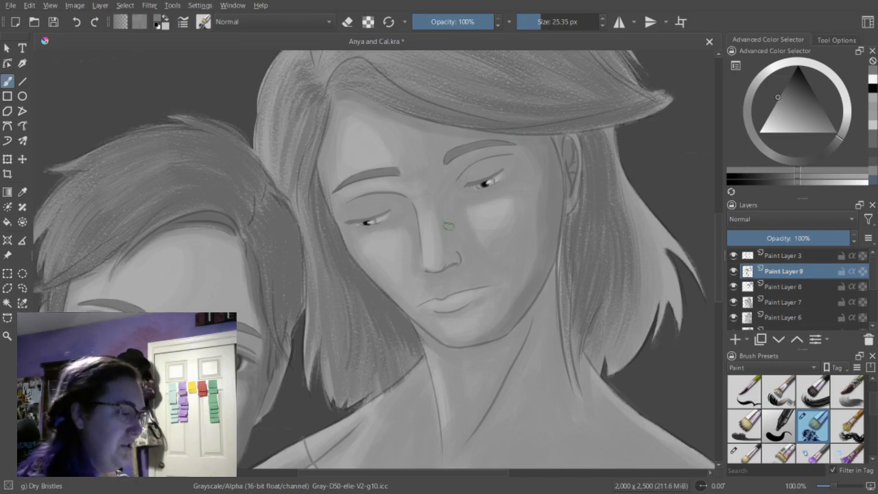
Shade both of the woman's upper eyelids with the medium gray brush at 15.96 px.
key(bracketleft)
key(bracketleft)
key(bracketleft)
key(bracketleft)
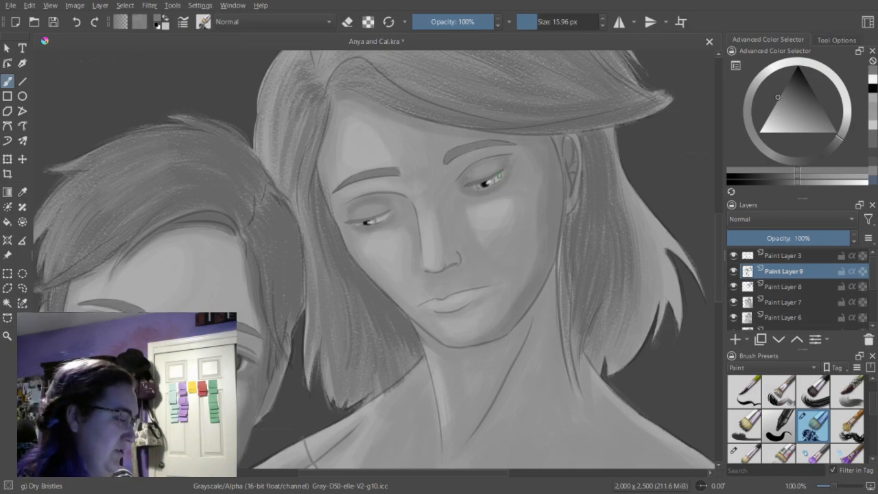
Shade the woman's inner eye socket and the shadowed side of her nose at 20.30 px, erasing excess to soften the edges.
mouse_move(719, 231)
mouse_down()
mouse_move(720, 256)
mouse_move(724, 222)
mouse_up()
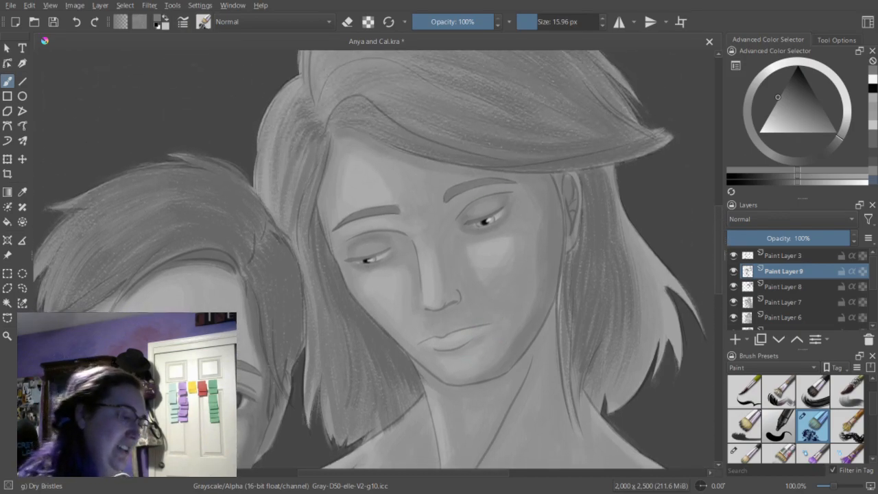
click(539, 22)
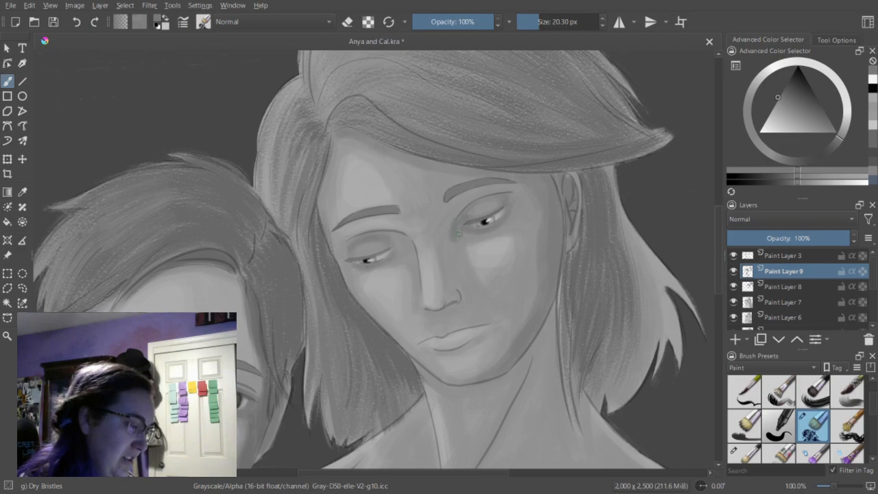
drag(462, 232, 458, 224)
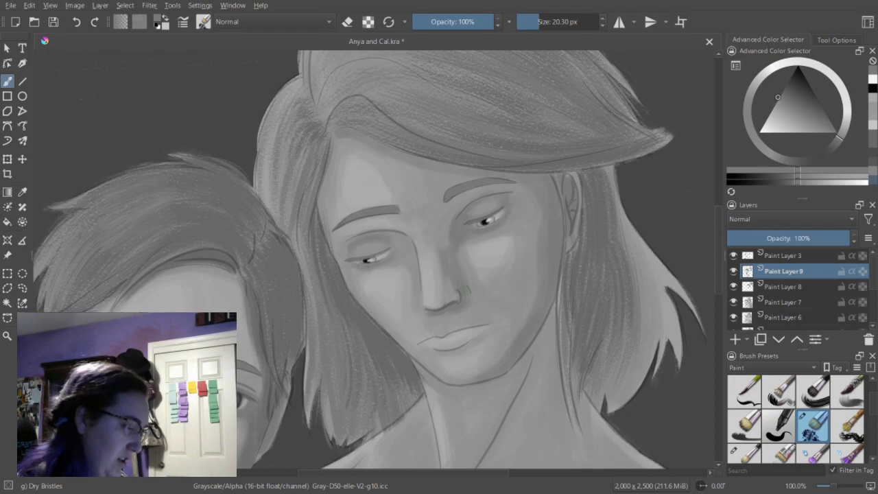
key(e)
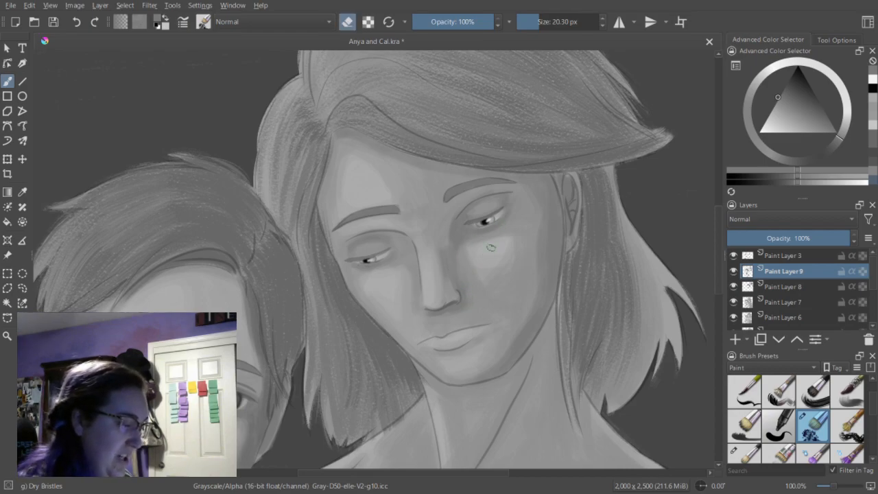
key(e)
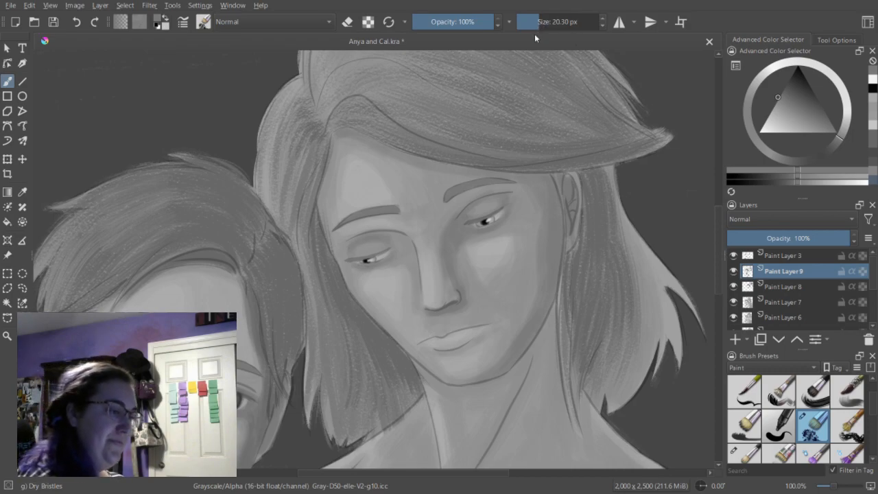
Deepen the shadows around the woman's eye sockets at 17.33 px, alternating painting and erasing to refine their shape.
drag(541, 23, 536, 24)
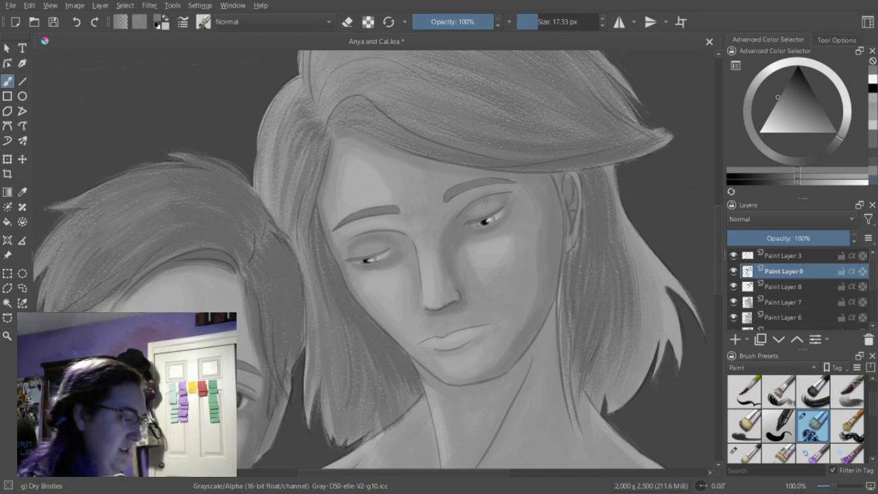
key(e)
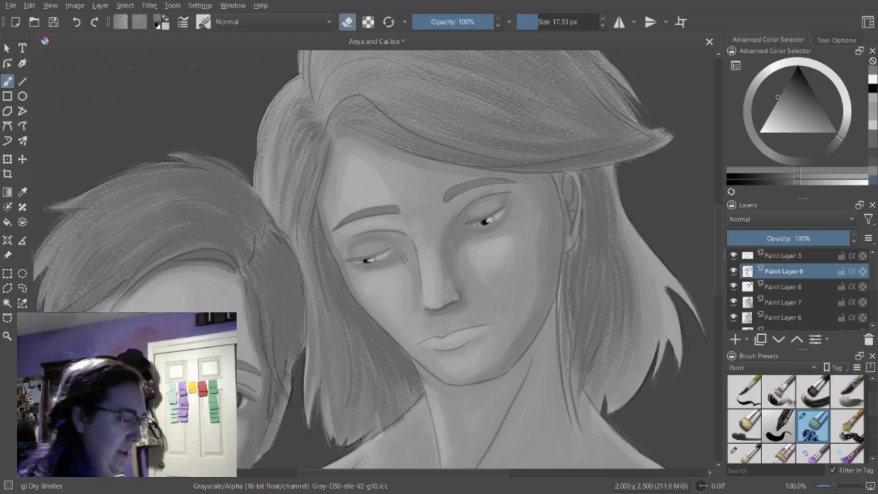
key(e)
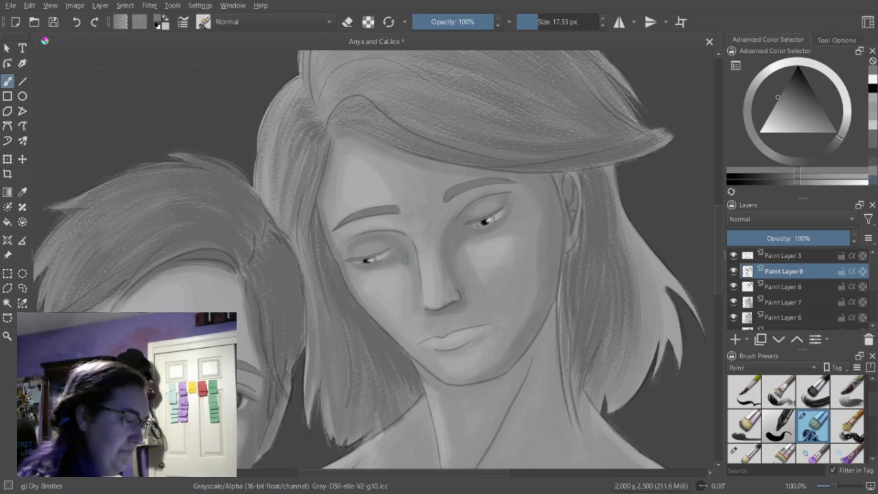
key(e)
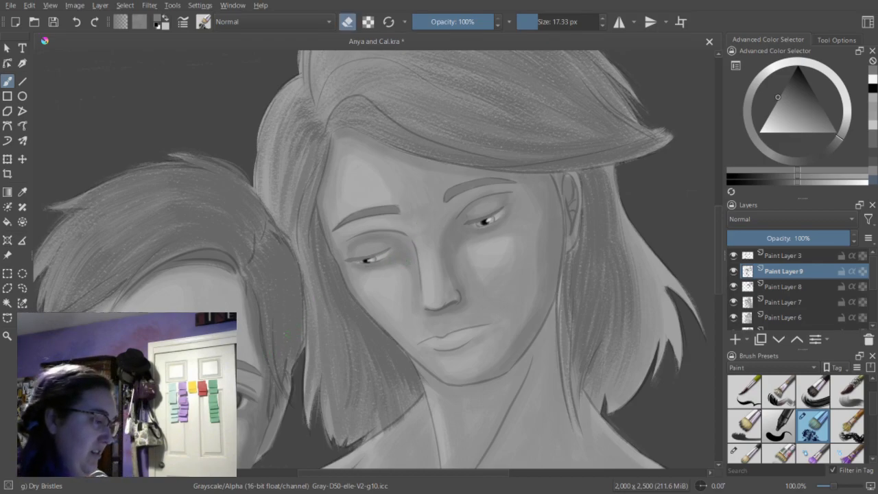
key(e)
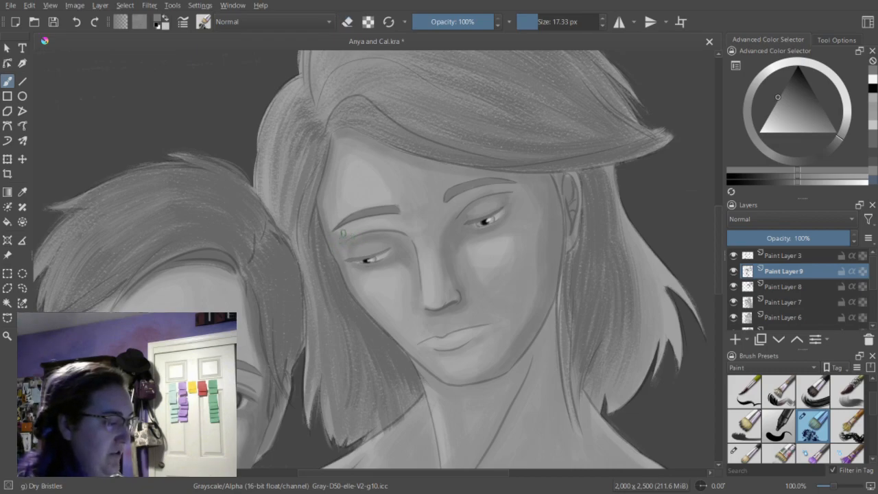
key(e)
key(e)
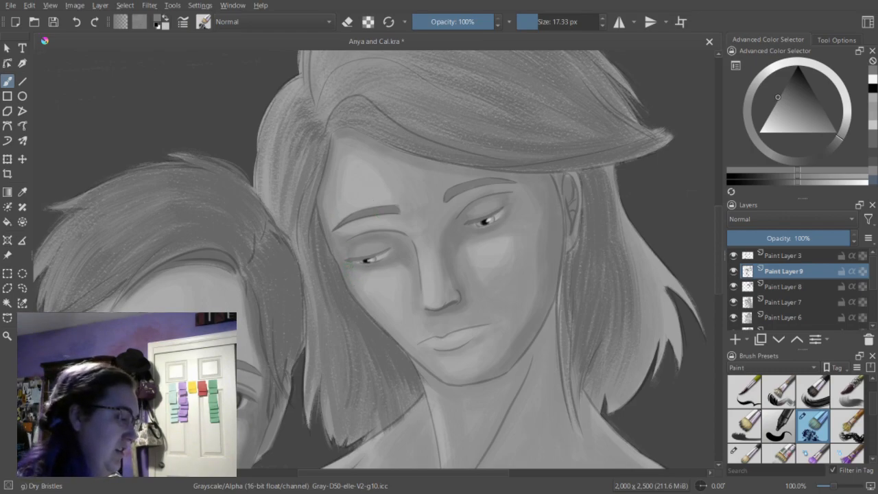
drag(339, 249, 351, 247)
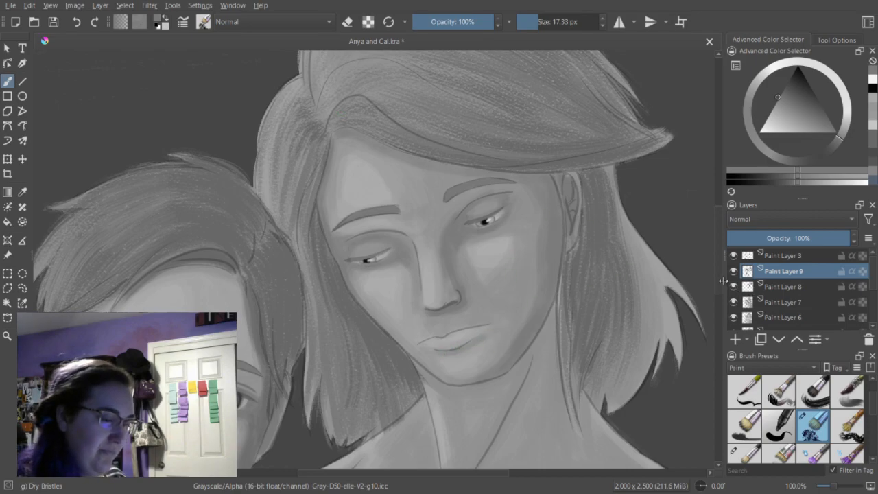
Shade the groove under the woman's nose at 11.22 px and the area above her upper lip at 14.67 px, undoing a stray stroke.
scroll(724, 281, down, 3)
drag(534, 22, 528, 21)
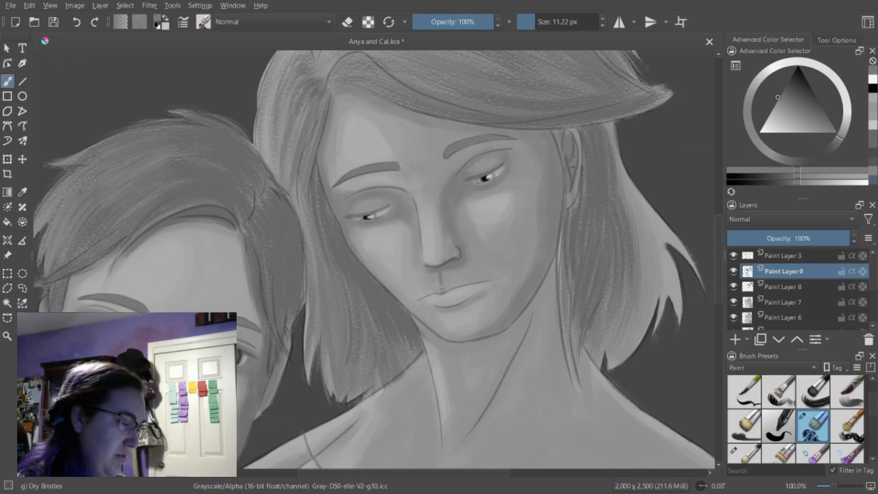
drag(536, 25, 537, 26)
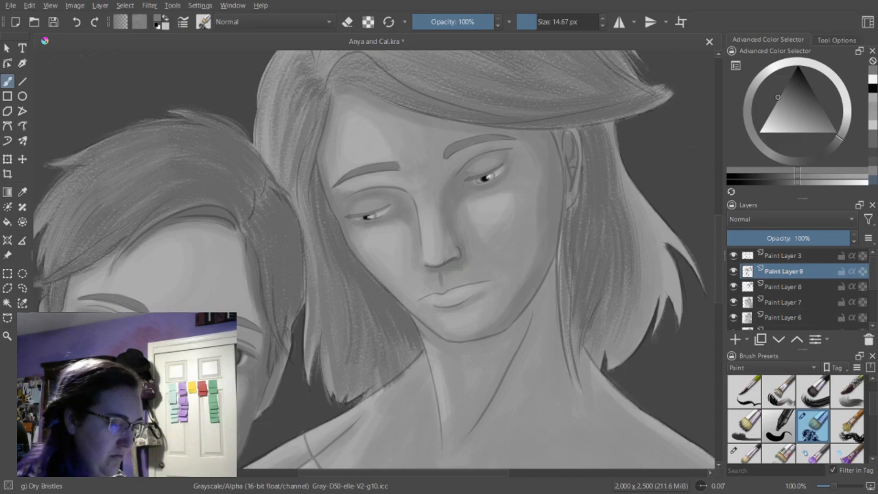
drag(452, 273, 468, 274)
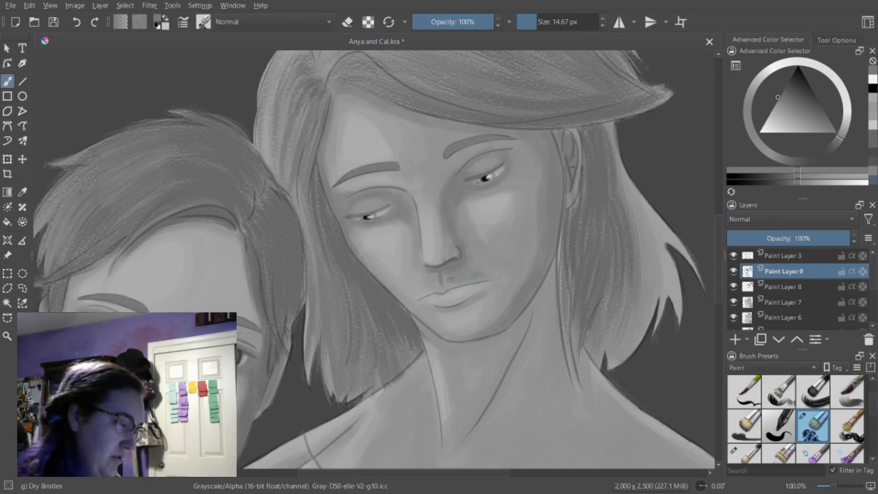
key(ctrl+z)
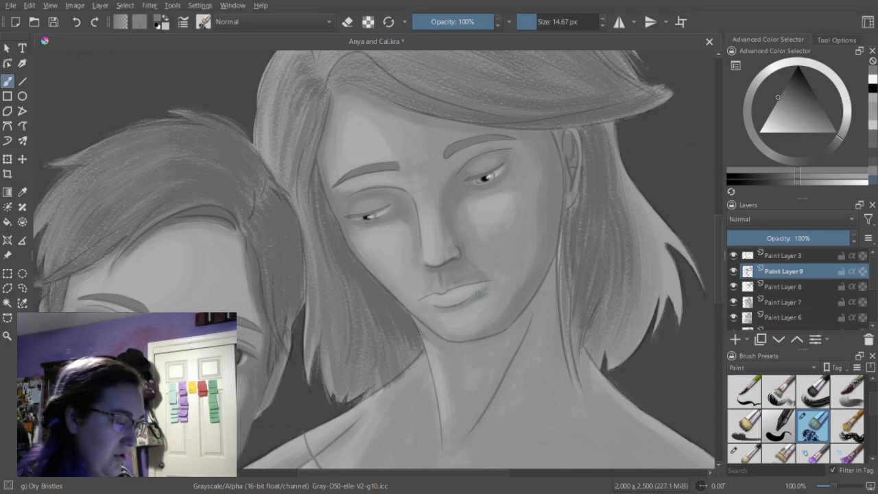
Extend the shadow beside the woman's nose and mouth at 27.20 px, and shade beneath the outer brow at 20.30 px.
drag(538, 22, 541, 23)
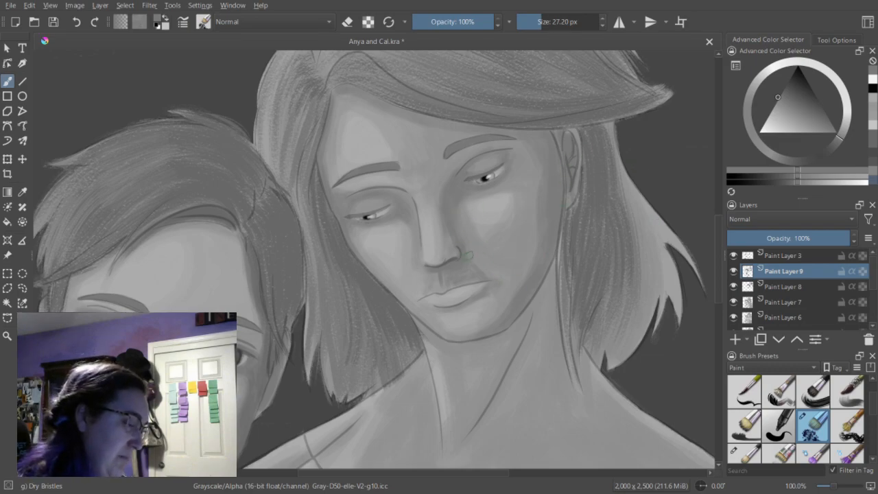
mouse_move(471, 274)
mouse_down()
mouse_move(451, 282)
mouse_move(482, 275)
mouse_up()
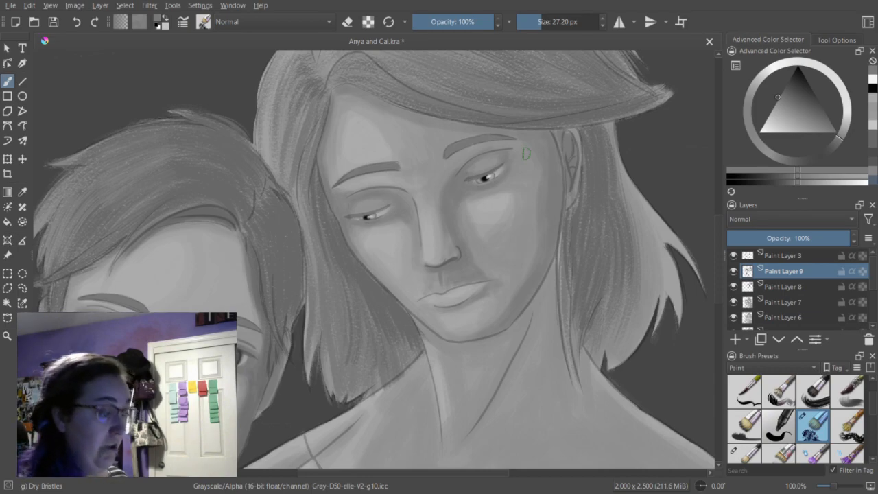
click(539, 24)
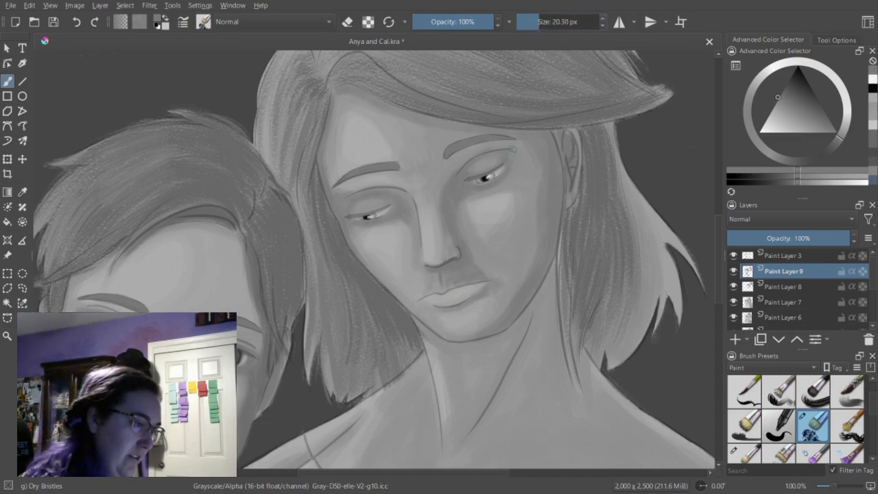
Darken the woman's upper lip with the brush at 11.22 px and refine the lip and philtrum edges at 8.35 px.
click(534, 22)
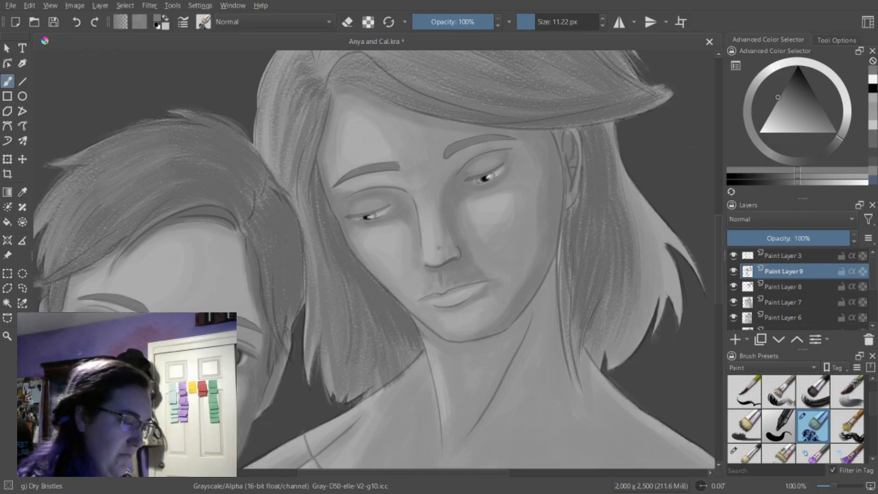
click(533, 23)
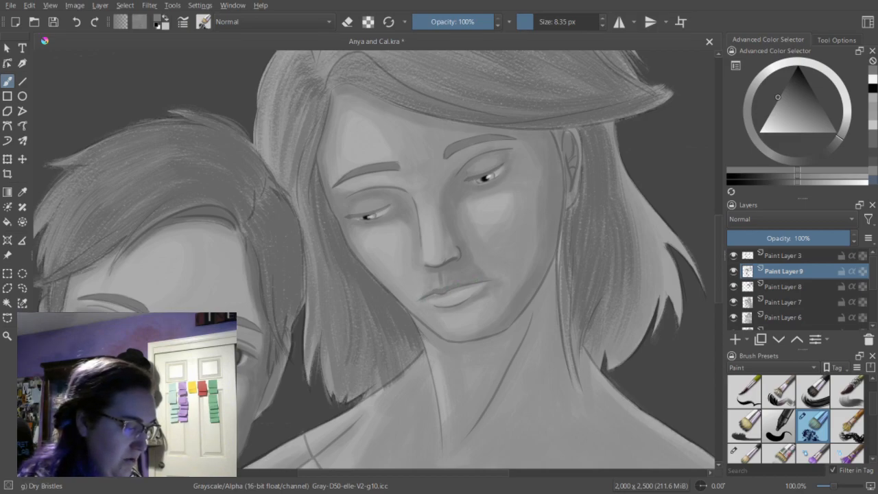
key(e)
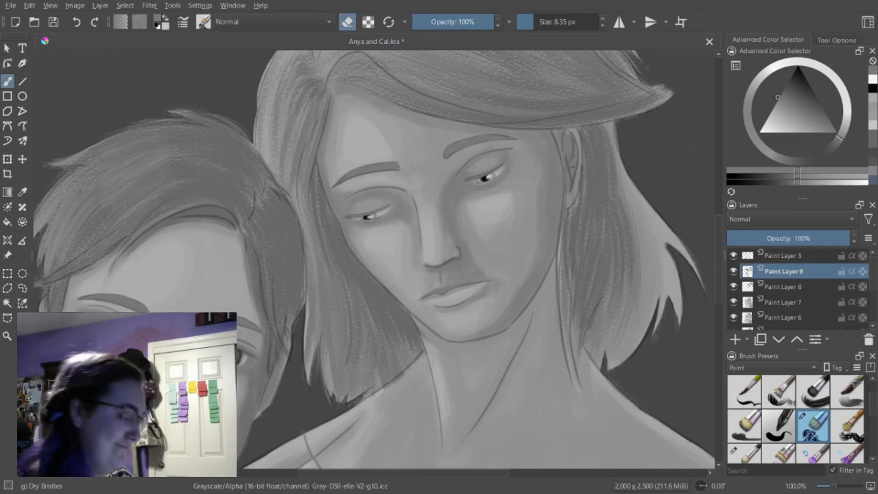
key(e)
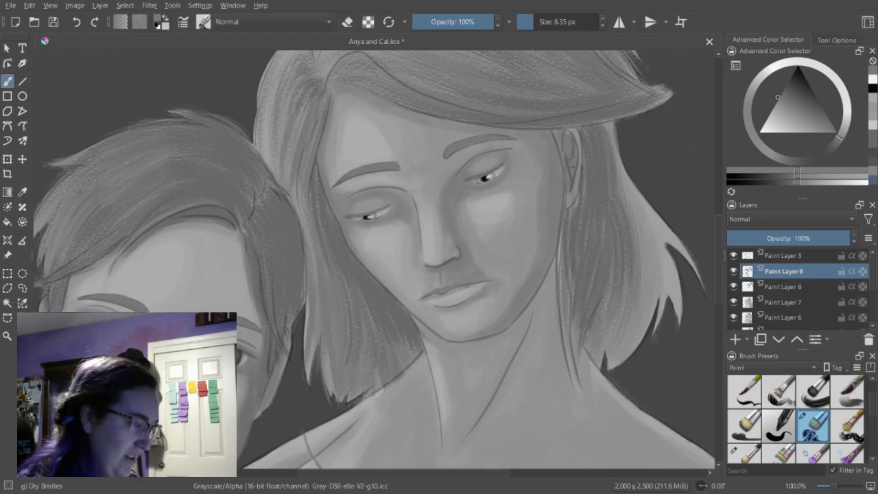
Shade around the edge of the woman's lower lip and the corner of her mouth with the brush at 12.30 px.
click(536, 24)
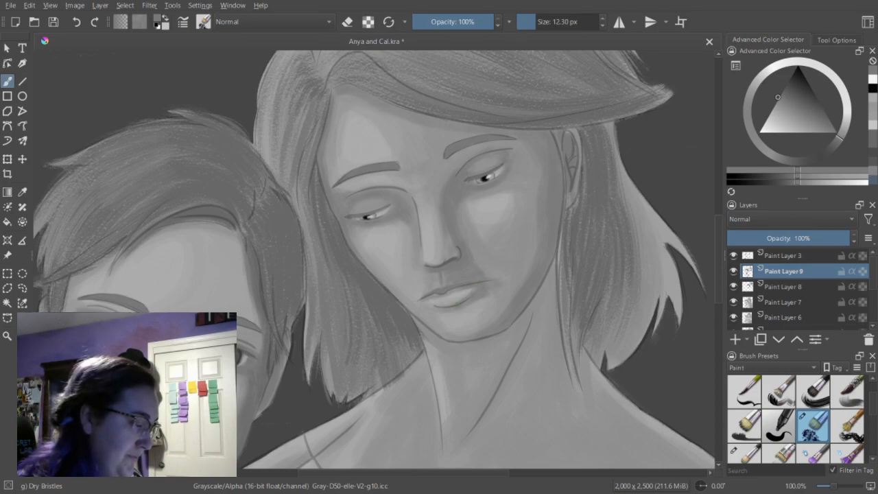
drag(474, 289, 459, 292)
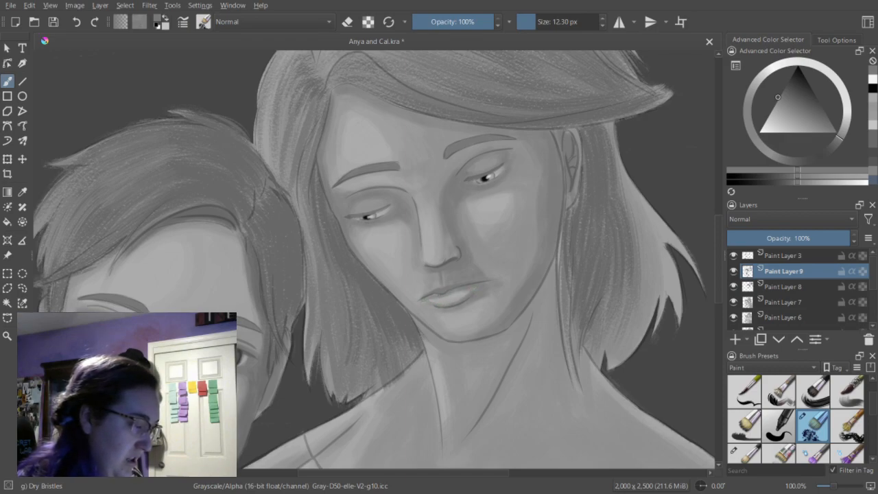
drag(438, 300, 425, 302)
key(e)
key(e)
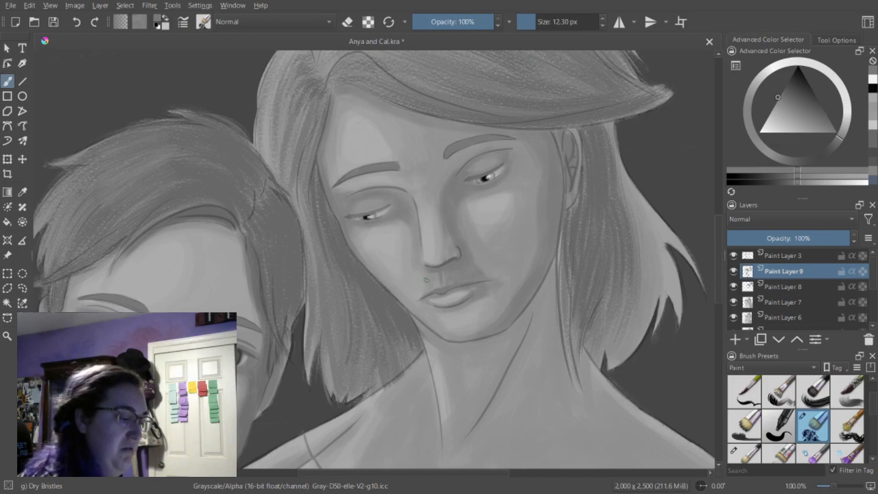
Fill the woman's lower lip with a slightly lighter gray using the brush at 9.24 px.
click(534, 26)
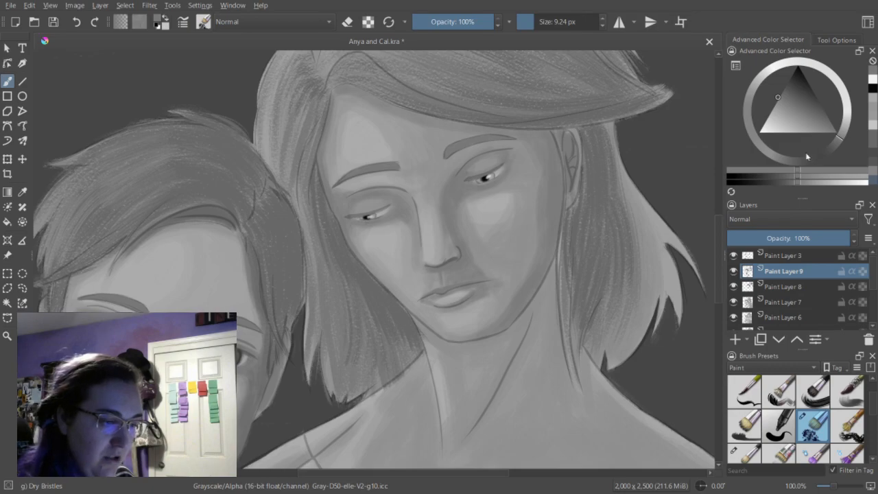
click(801, 182)
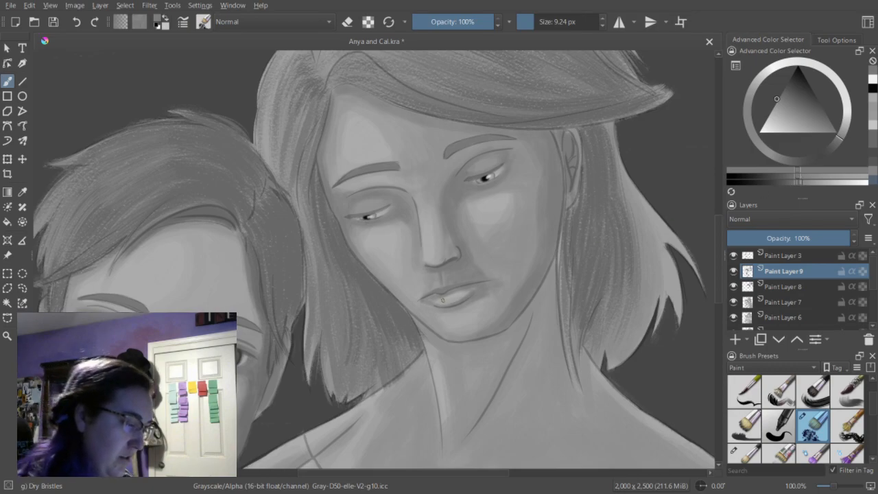
drag(439, 304, 466, 293)
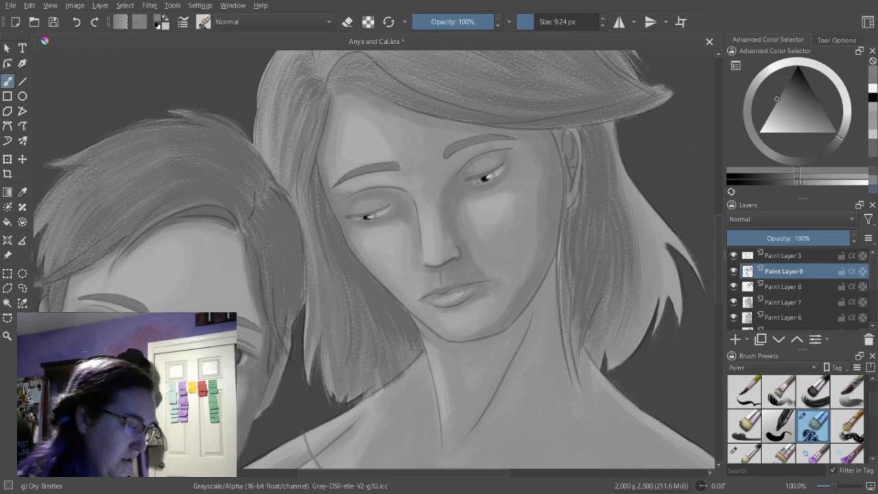
Refine the woman's lower lip by alternating between erasing and painting with the brush at 9.24 px.
key(e)
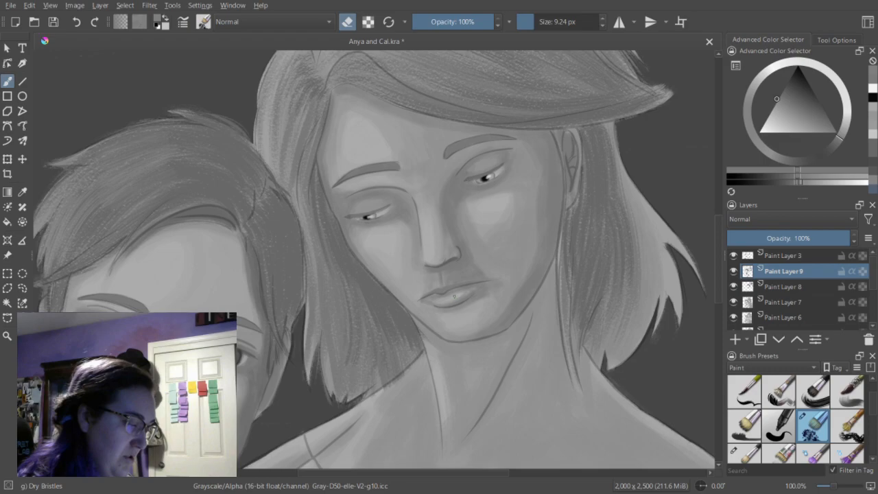
key(e)
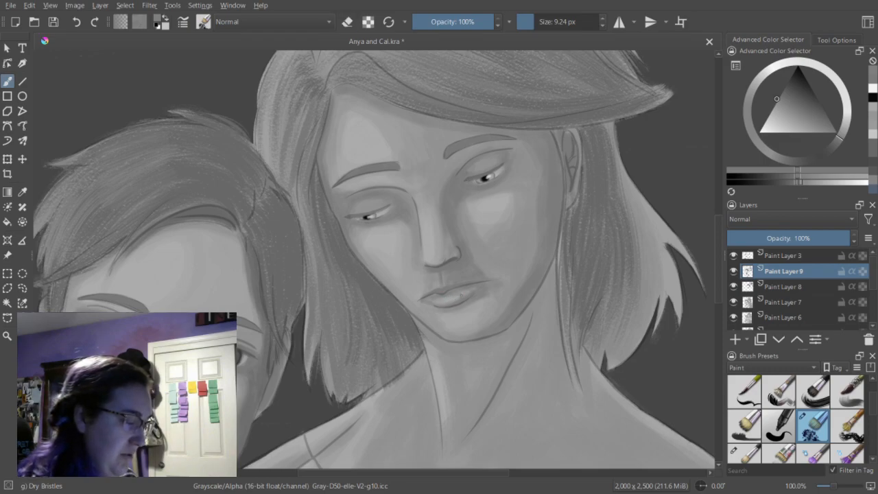
key(e)
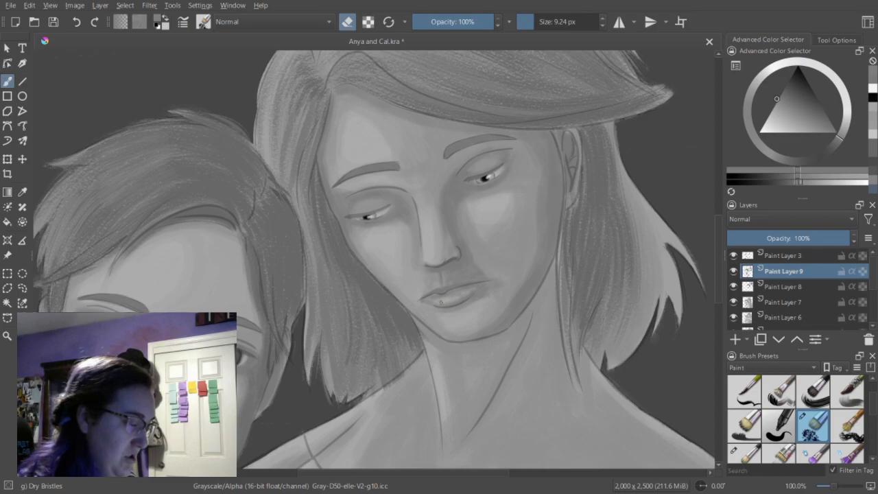
key(e)
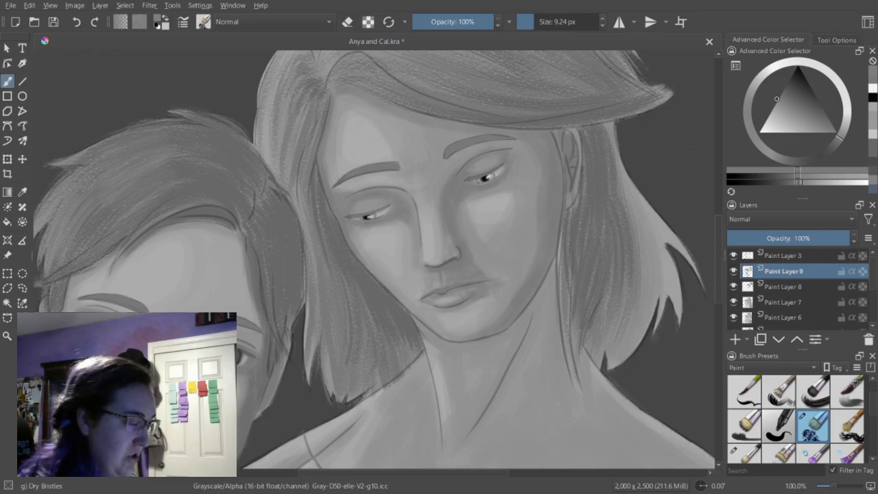
Darken the line between the woman's lips and the mouth corner in darker gray at 6.74 px, and deepen the upper lip at 9.24 px.
click(872, 79)
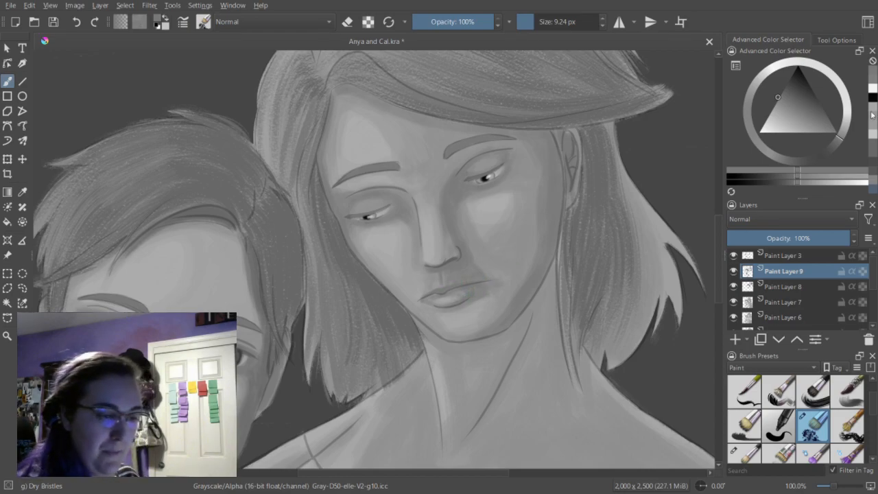
click(793, 183)
click(532, 22)
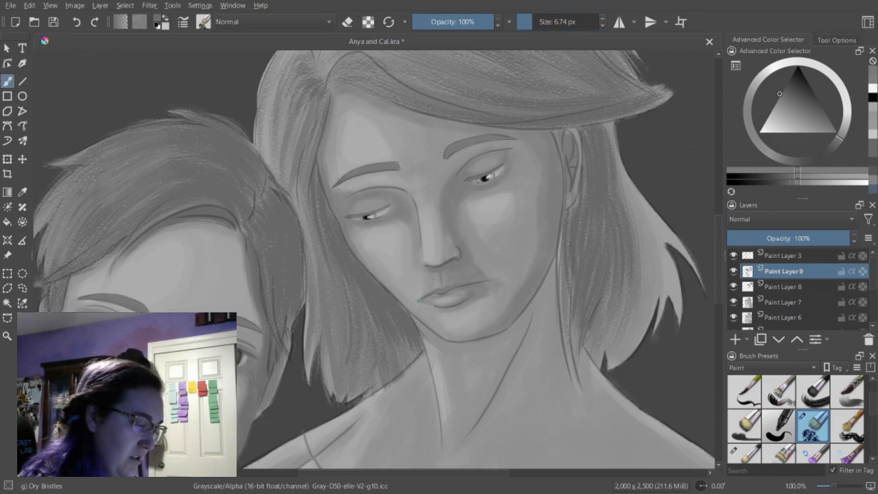
drag(419, 300, 428, 296)
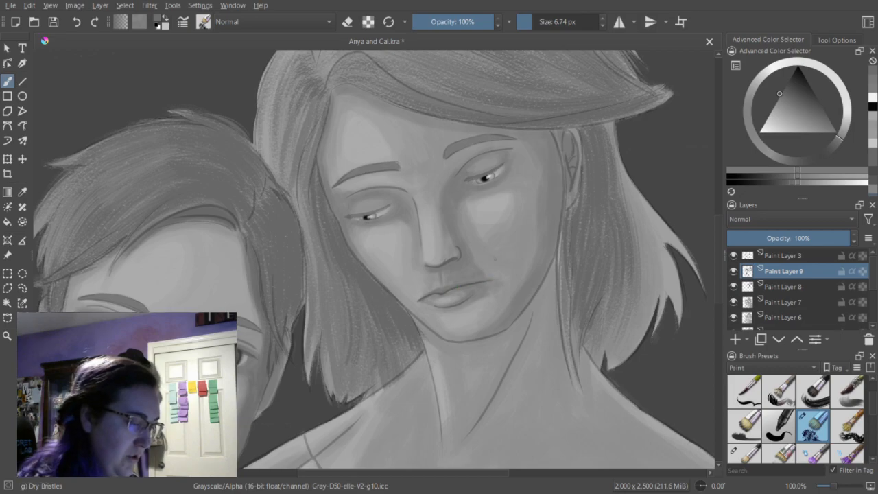
drag(532, 25, 533, 25)
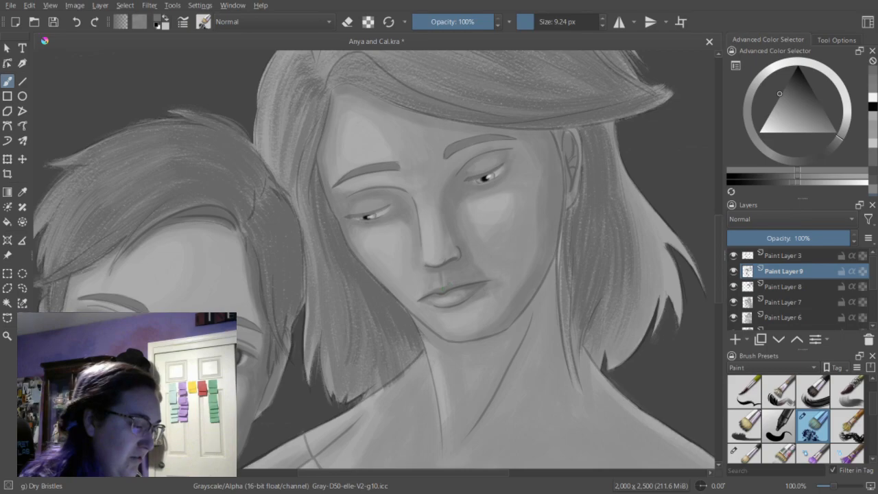
Touch up the woman's lips with progressively lighter grays using the brush at 6.74 px.
click(532, 25)
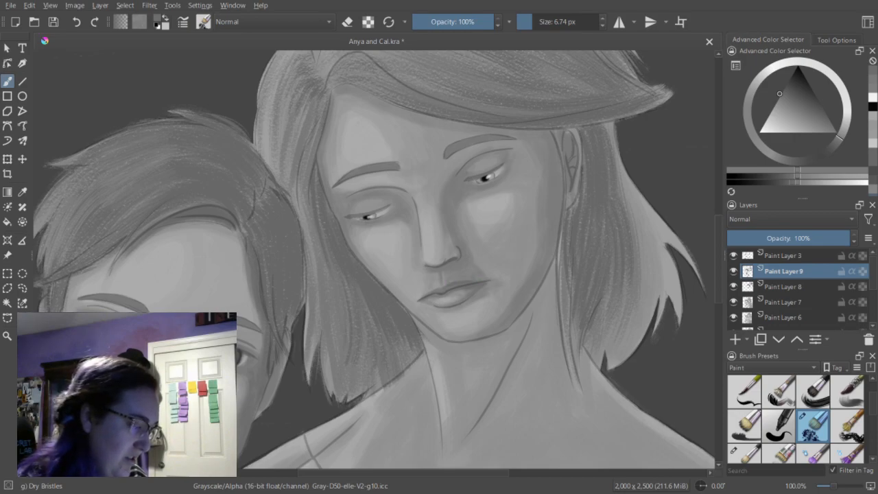
click(874, 92)
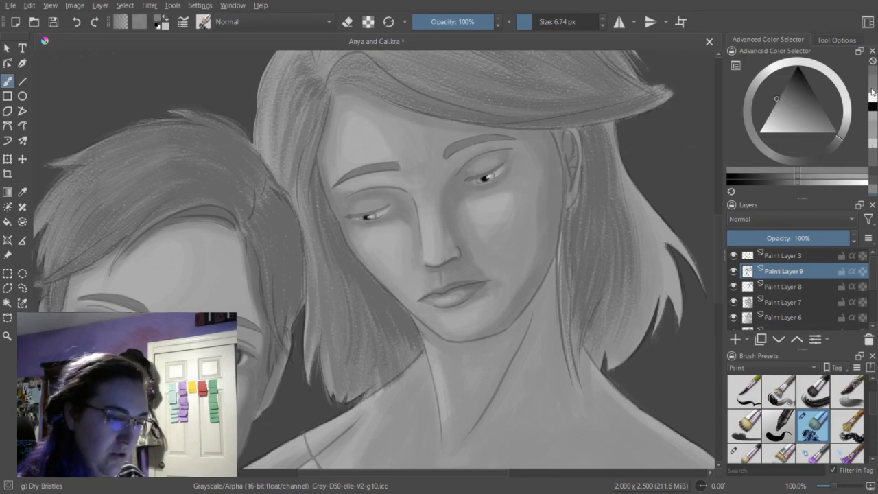
click(799, 180)
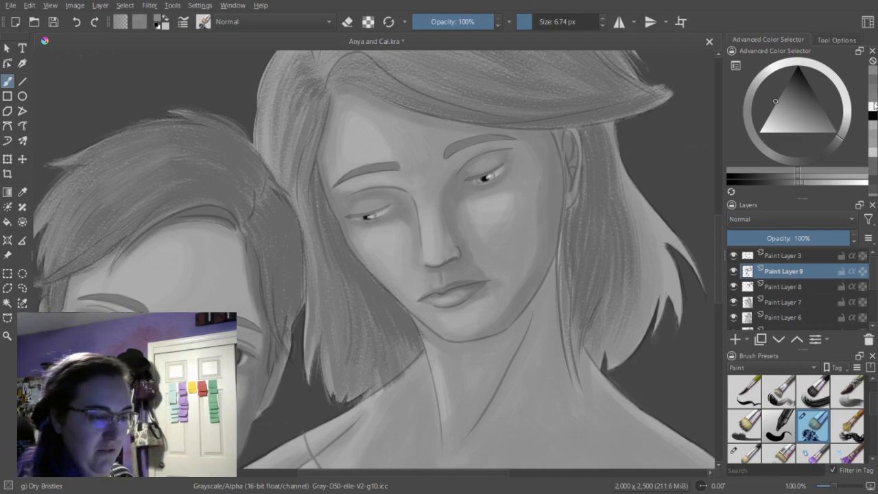
click(806, 182)
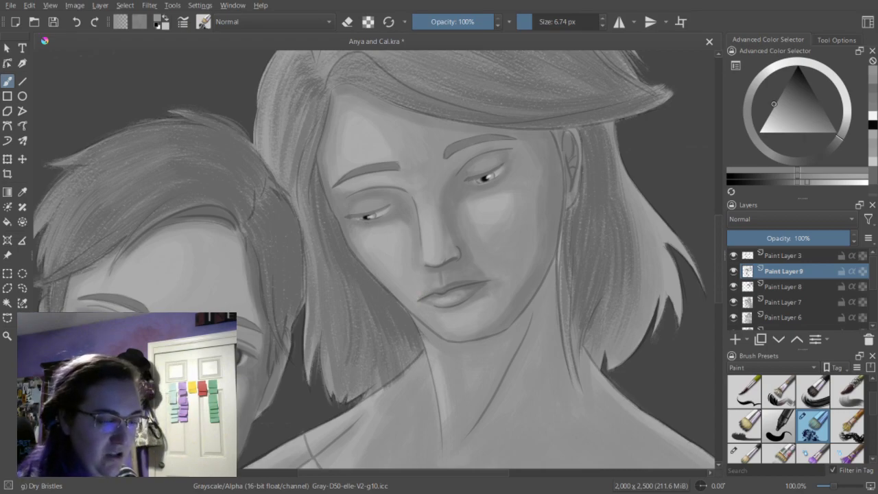
click(818, 182)
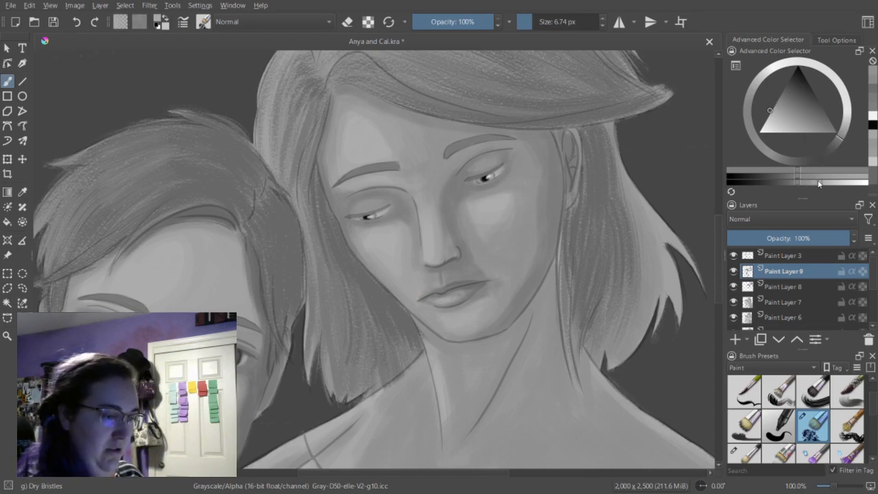
click(422, 296)
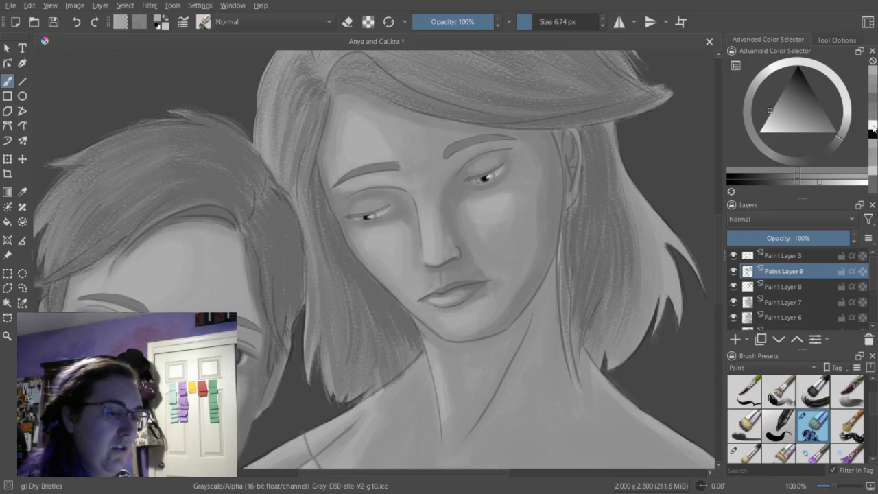
Paint white highlights on the woman's lower lip and near the corner of her upper lip.
key(x)
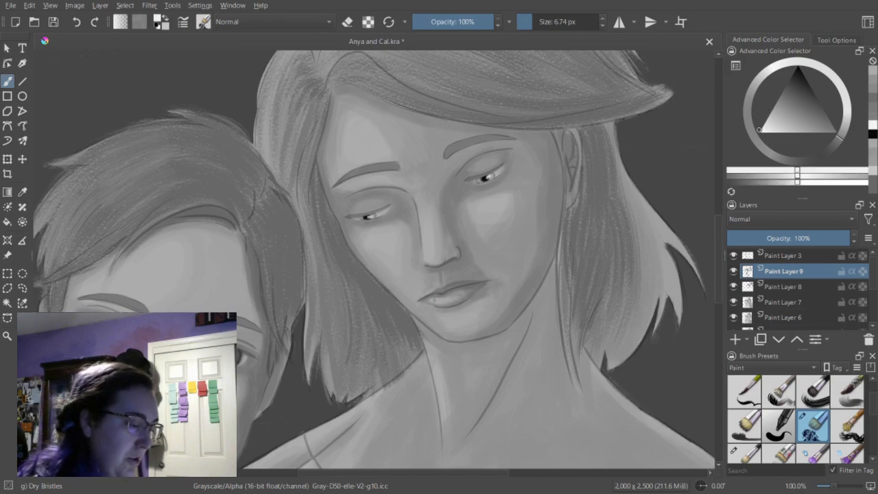
click(437, 299)
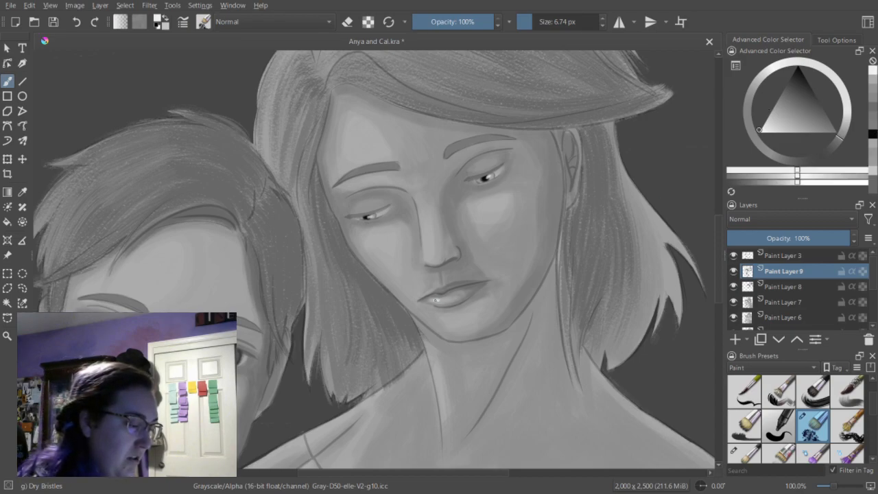
key(ctrl+z)
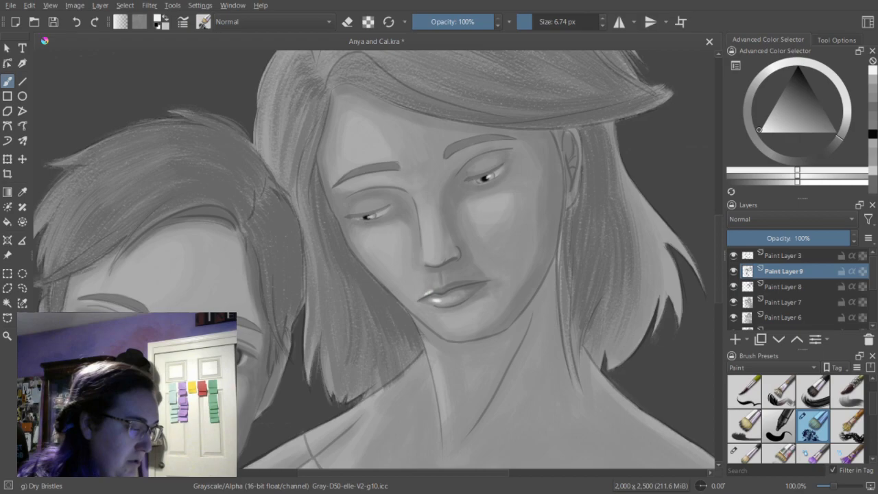
Redefine the woman's mouth line and corner in dark gray with the brush at 6.02 px, and save the file.
click(874, 111)
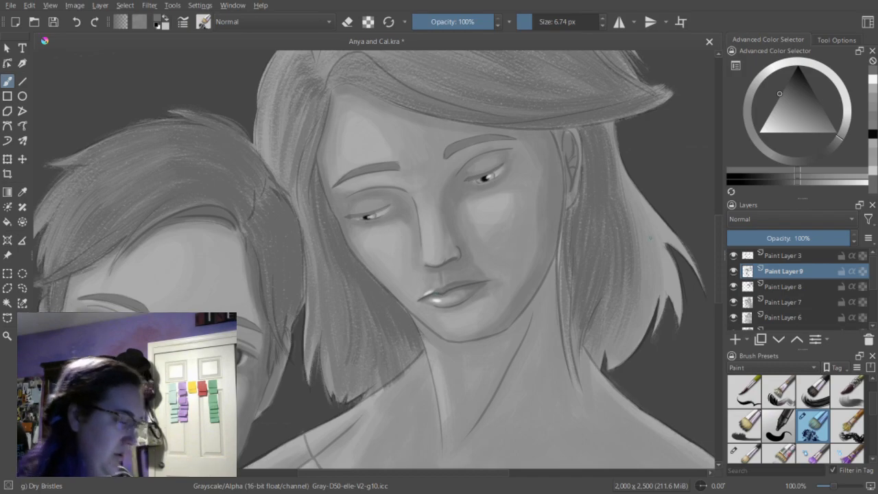
click(874, 115)
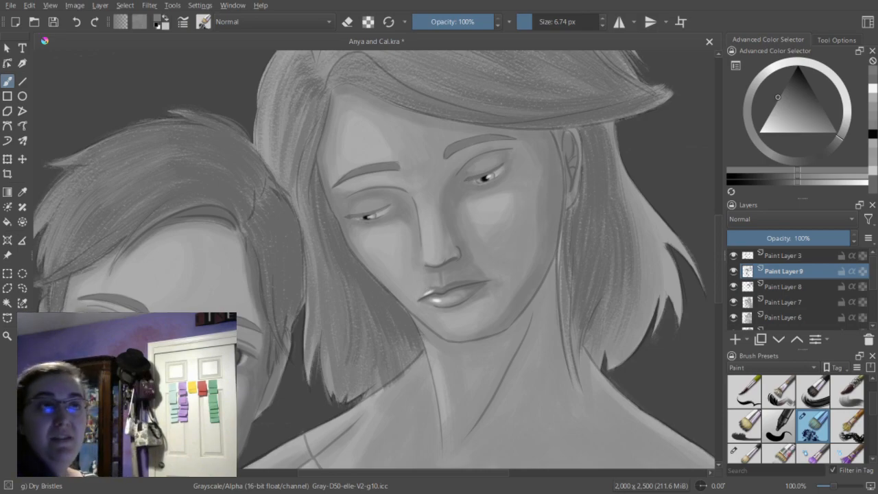
click(795, 182)
drag(530, 22, 525, 22)
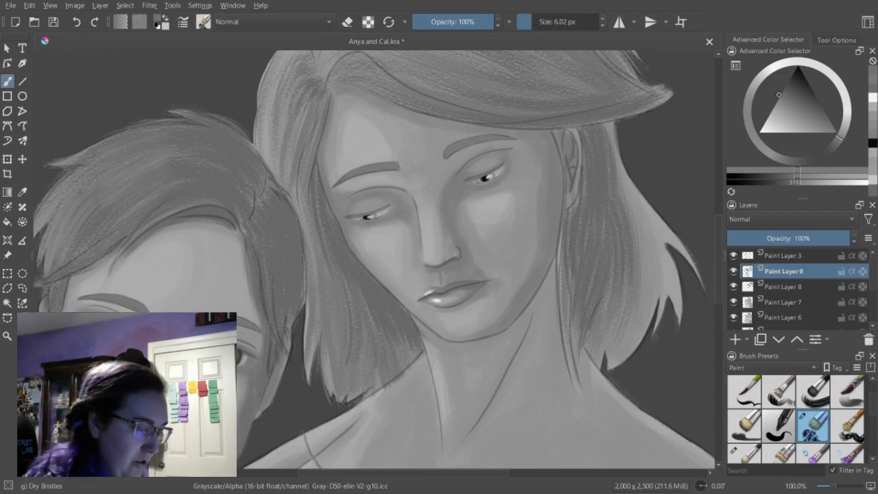
click(788, 184)
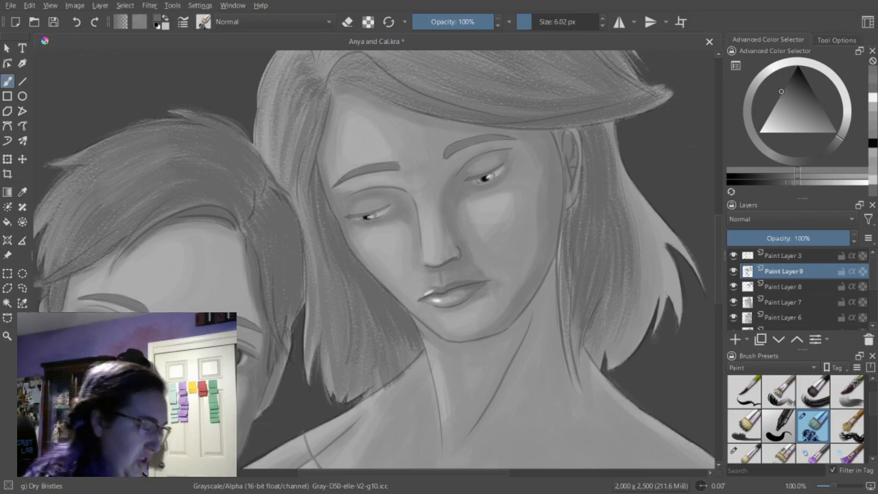
drag(420, 299, 427, 294)
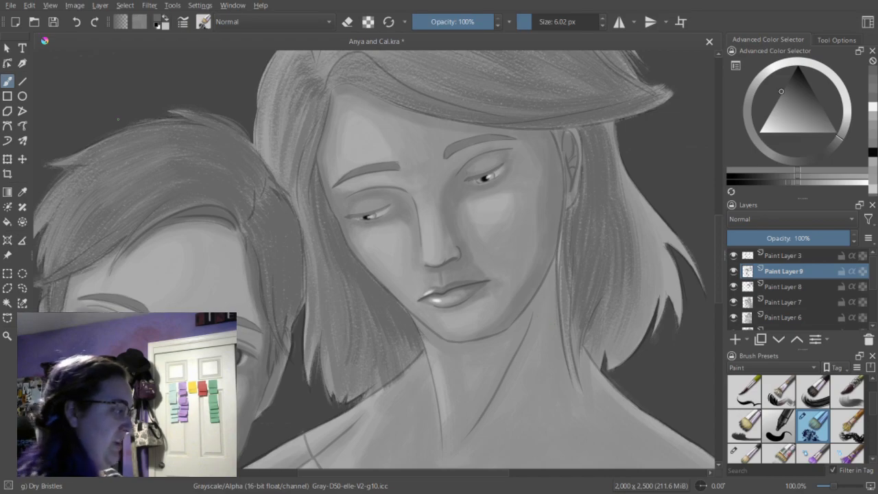
click(54, 20)
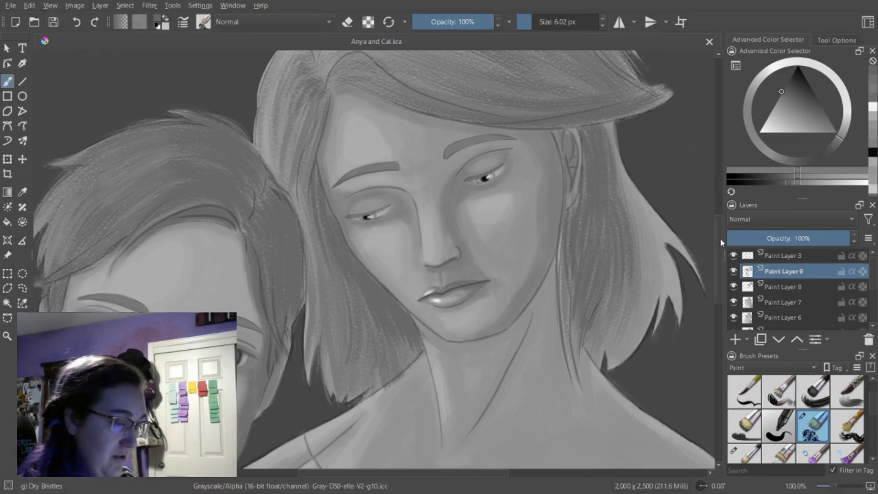
Darken the woman's jawline and shade beneath her chin and along her neck in mid-dark gray at 14.67 px.
drag(719, 238, 720, 240)
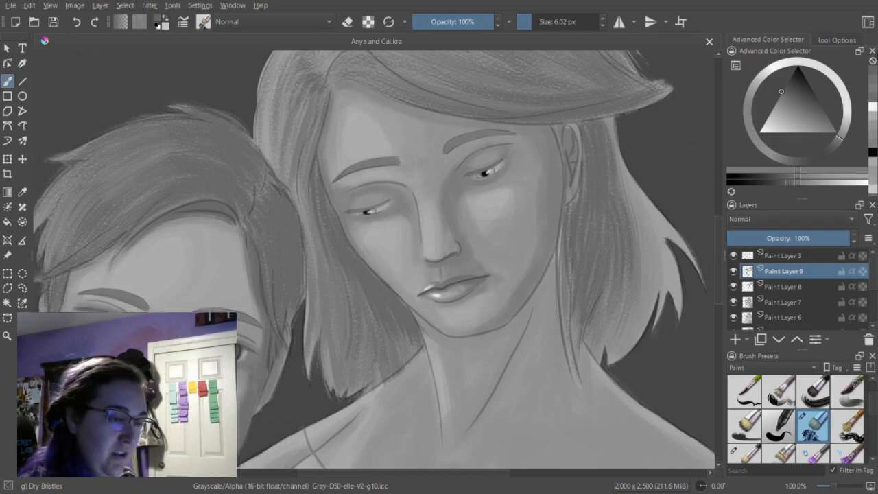
click(873, 92)
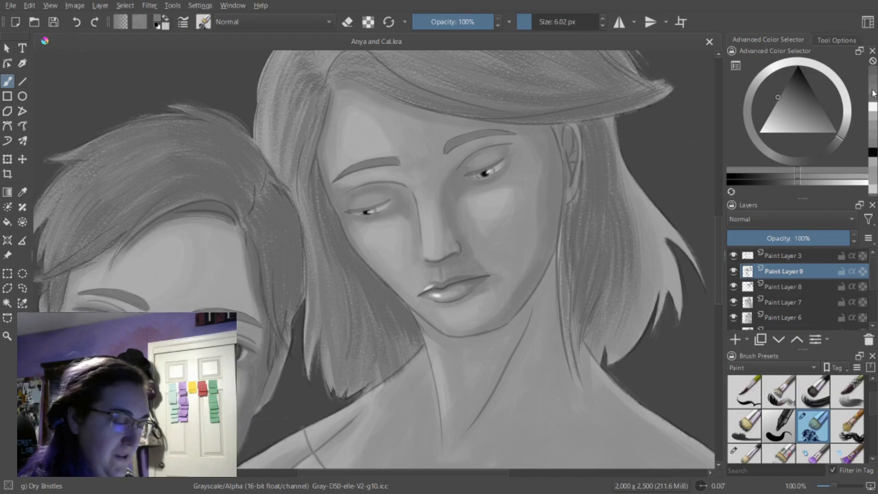
click(536, 23)
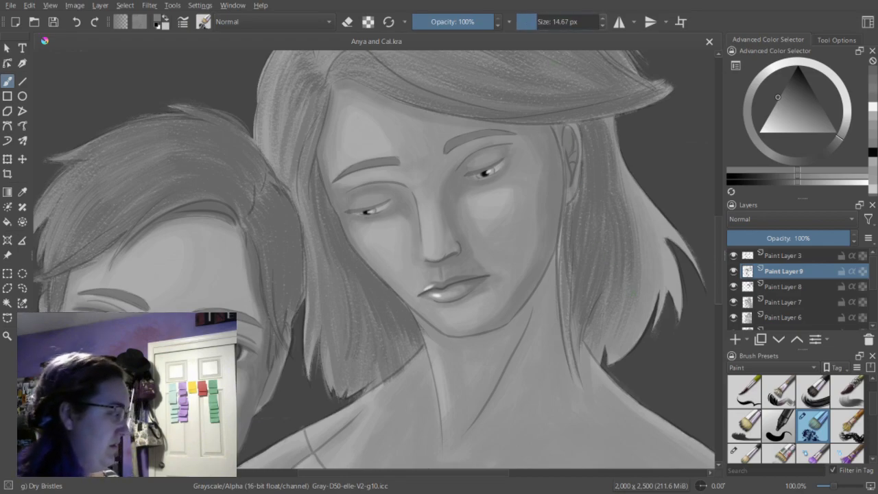
scroll(722, 259, down, 3)
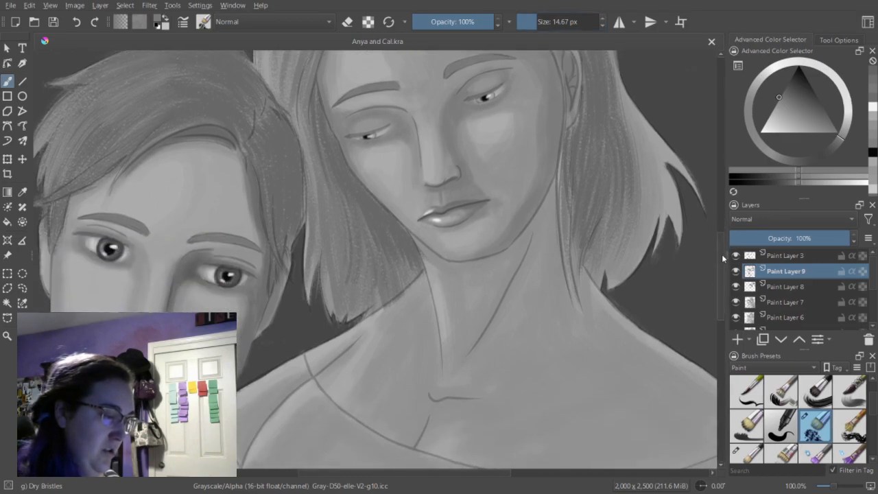
mouse_move(557, 180)
mouse_down()
mouse_move(546, 215)
mouse_move(502, 258)
mouse_up()
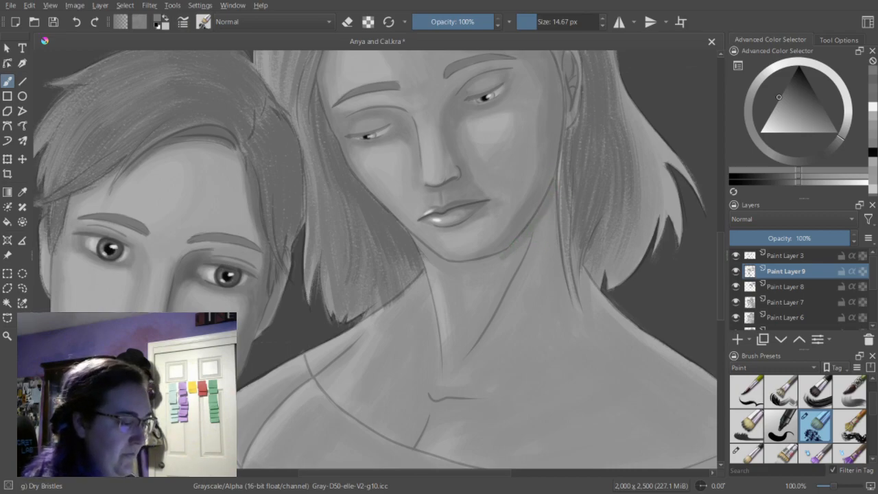
mouse_move(426, 255)
mouse_down()
mouse_move(472, 264)
mouse_move(518, 251)
mouse_up()
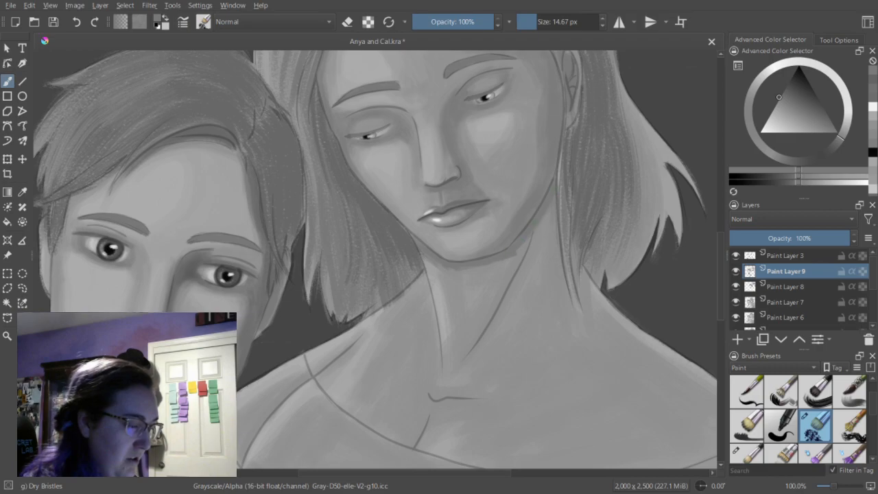
drag(556, 187, 572, 314)
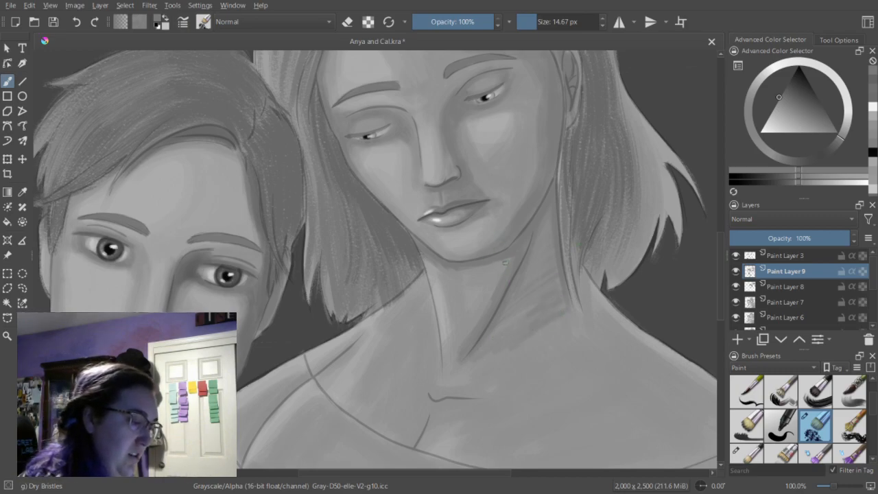
drag(494, 265, 491, 285)
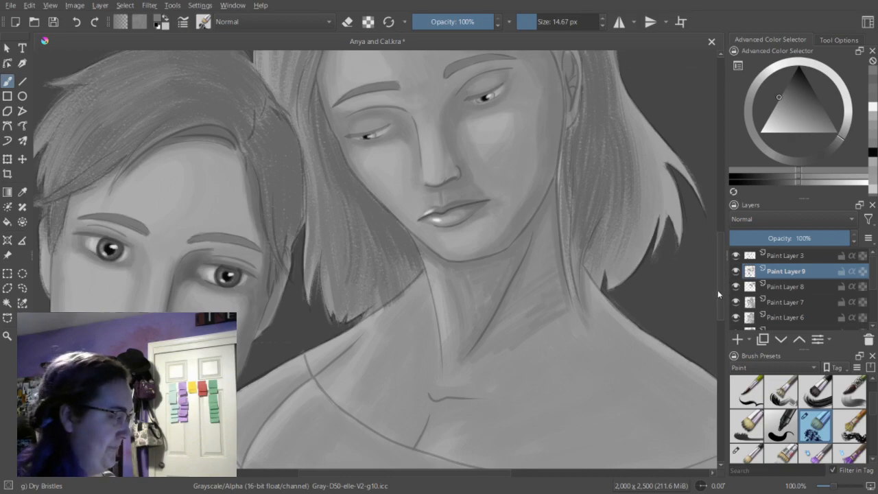
Rework the collarbone notch below the woman's neck with brush and eraser at 14.67 px, and darken the short chest line beneath it.
key(minus)
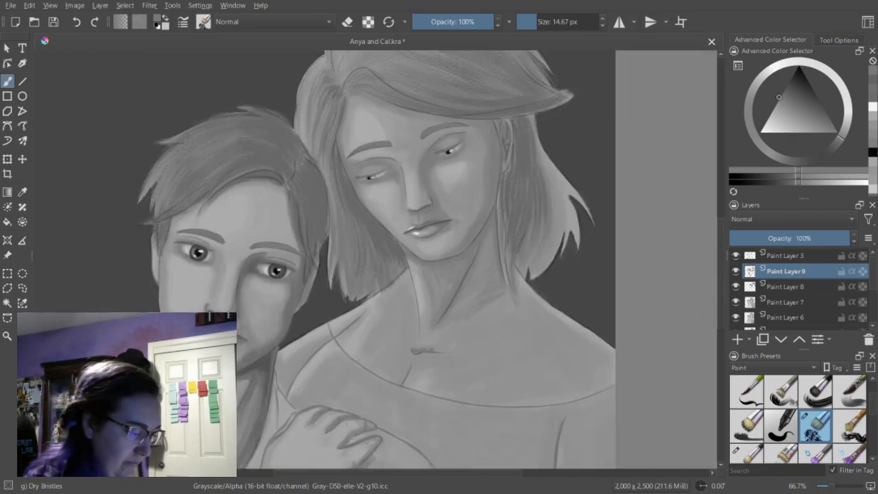
key(e)
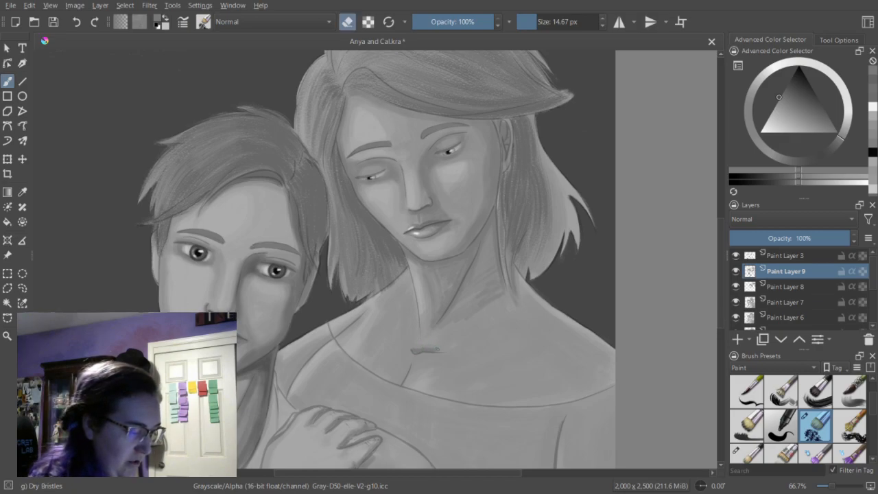
key(e)
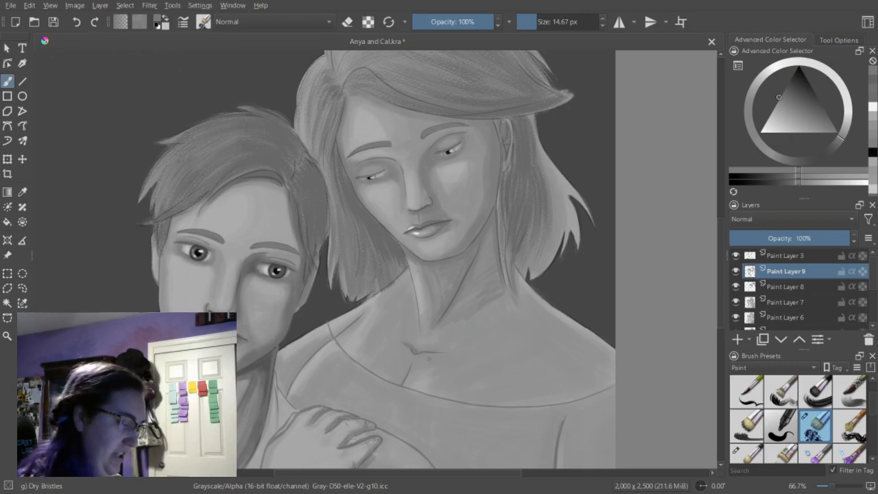
drag(409, 368, 404, 376)
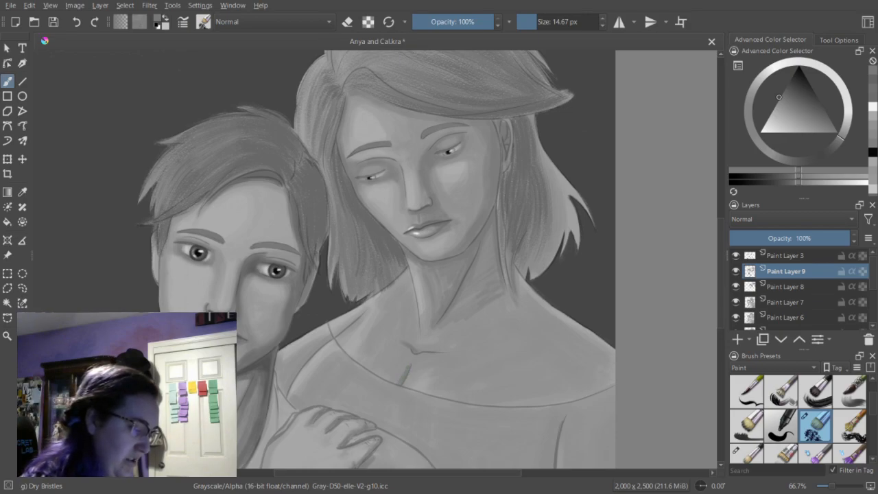
Darken the fold at the woman's shoulder, and try a shadow along the neckline toward her far sleeve at 23.58 px.
drag(331, 327, 341, 338)
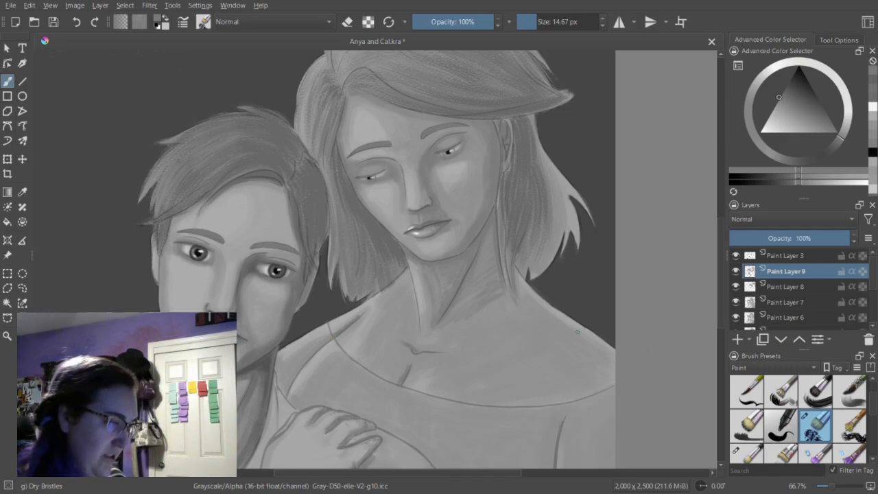
click(540, 22)
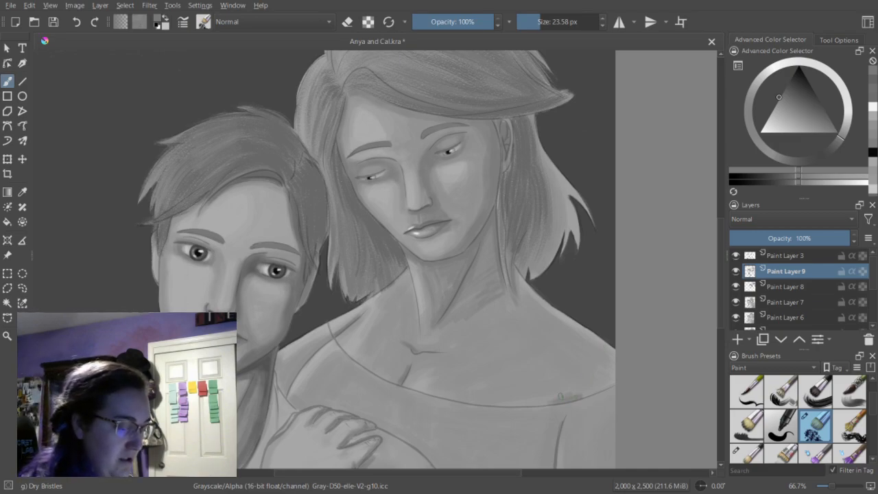
drag(566, 390, 542, 406)
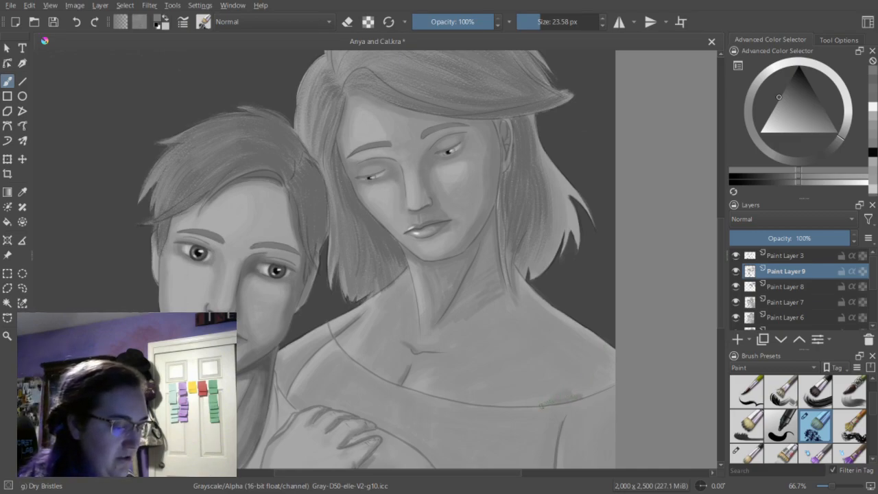
key(ctrl+z)
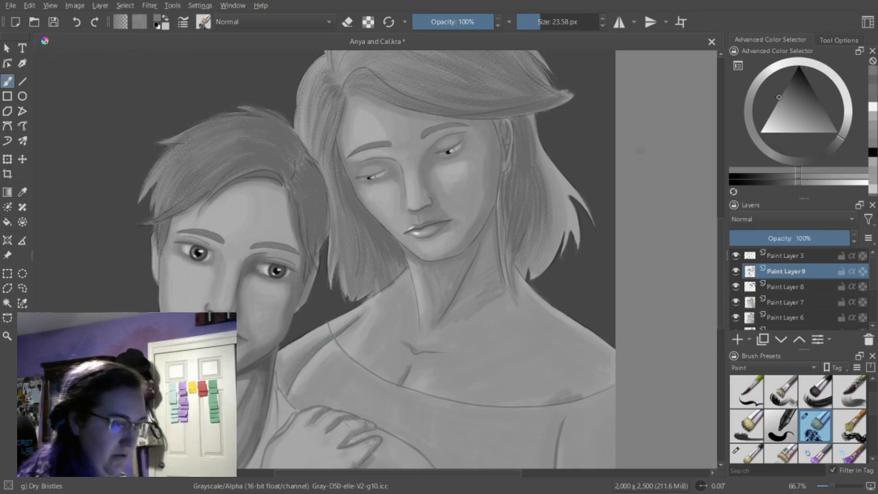
Shade the side of the woman's dress and along her arm with the dry brush at 31.17 px.
scroll(726, 237, down, 3)
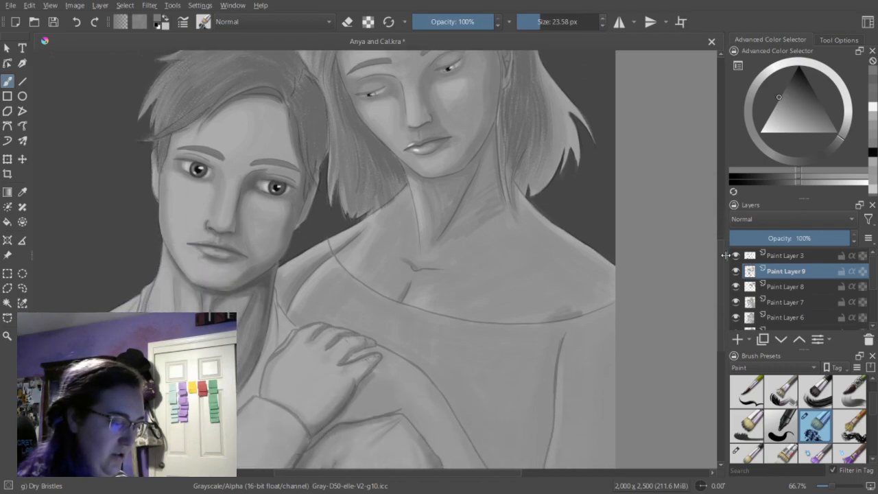
key(ctrl+plus)
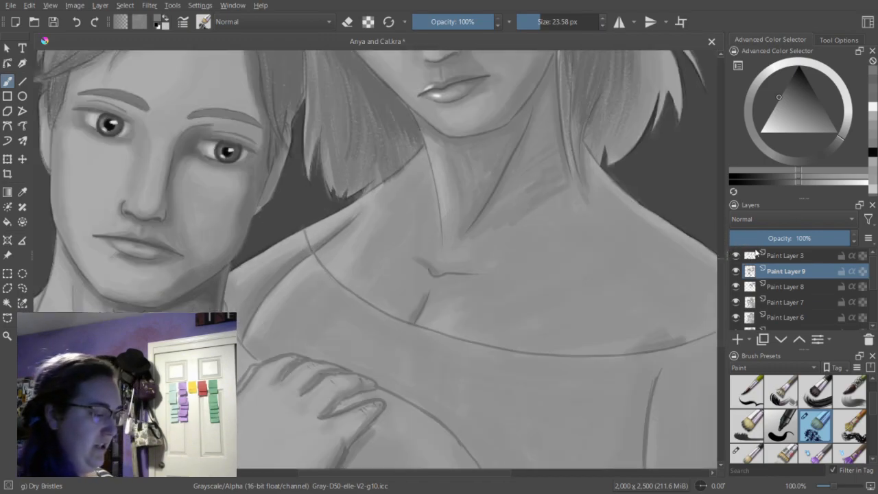
key(ctrl+minus)
key(ctrl+minus)
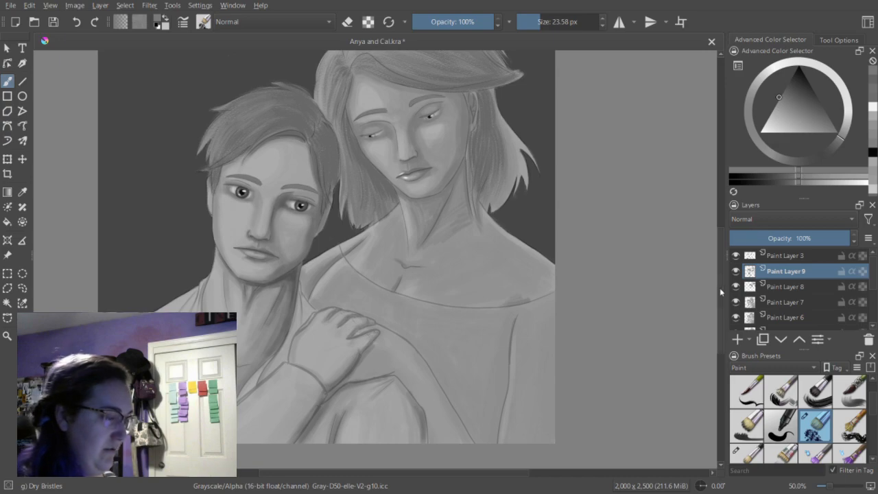
key(ctrl+minus)
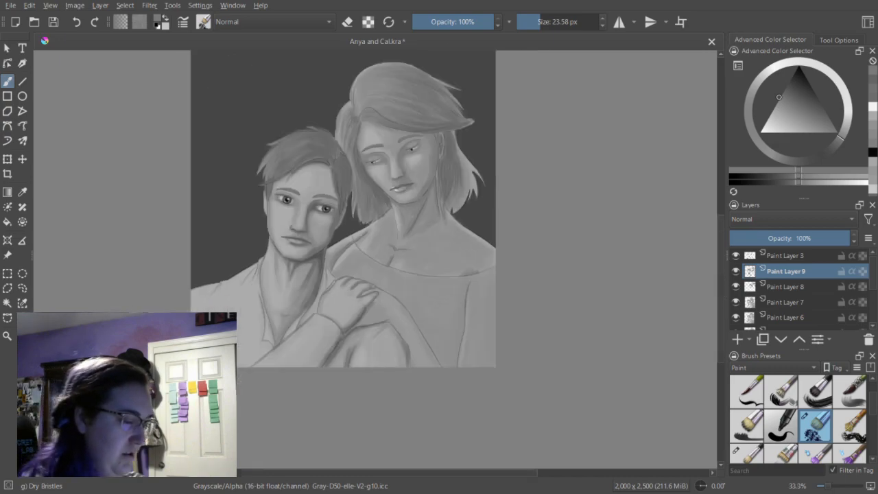
scroll(719, 268, up, 3)
drag(543, 22, 551, 22)
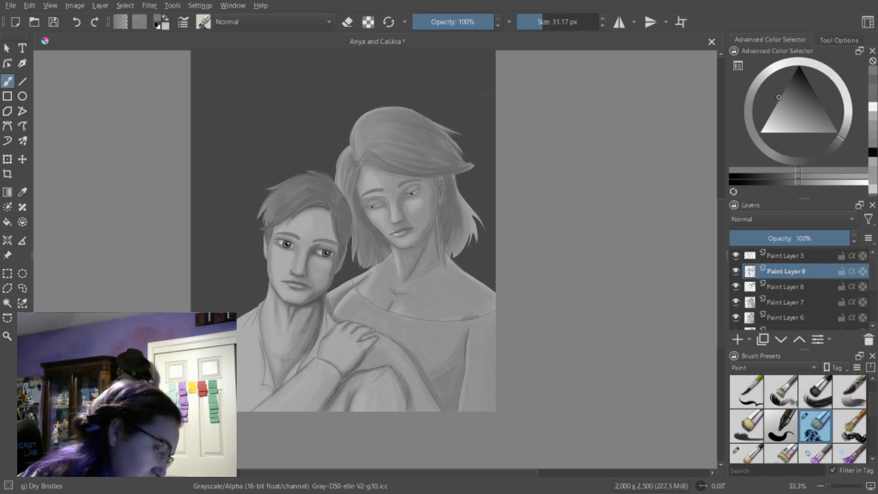
Refine the shadows on the woman's dress and neckline with brush and eraser at 23.58 and 33.30 px, and save the file.
drag(542, 25, 540, 24)
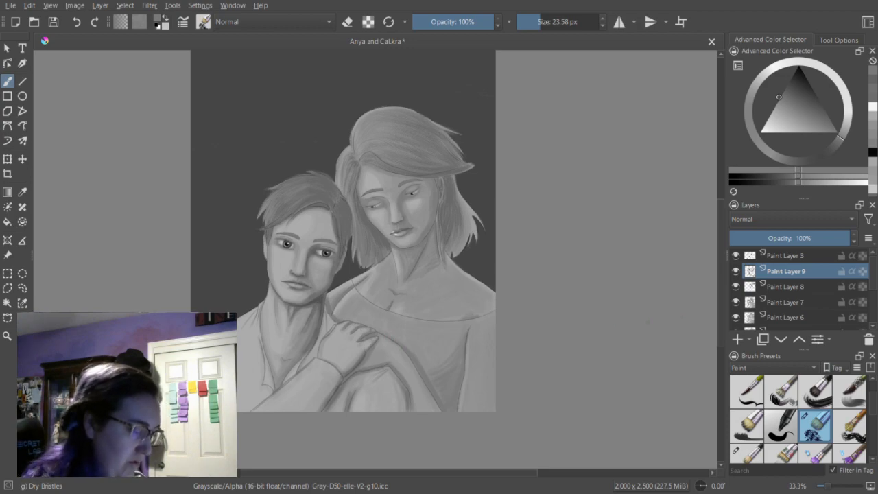
key(e)
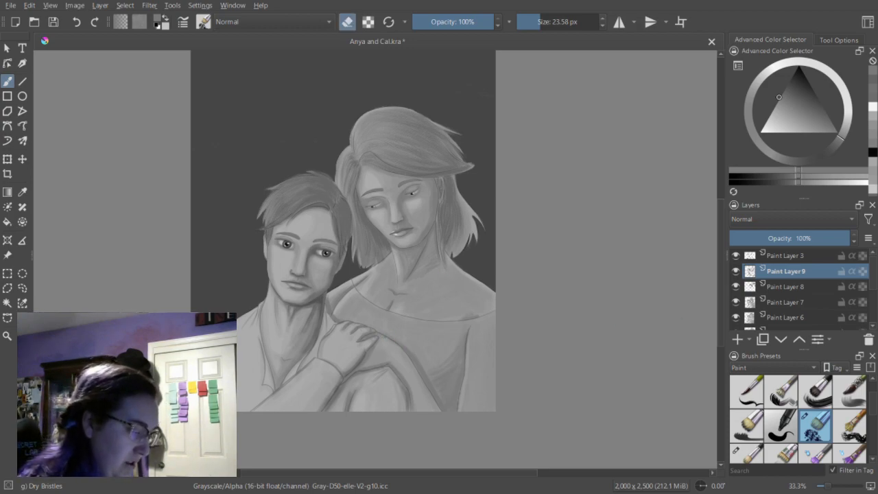
key(e)
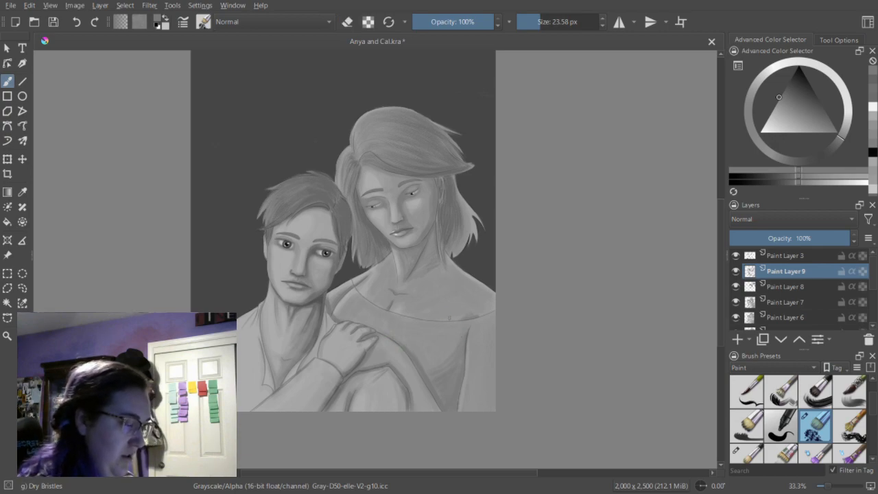
click(542, 23)
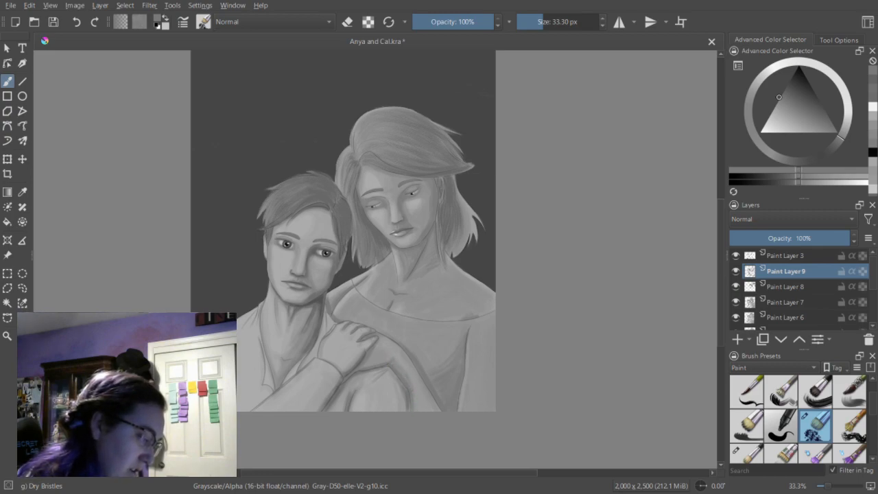
key(e)
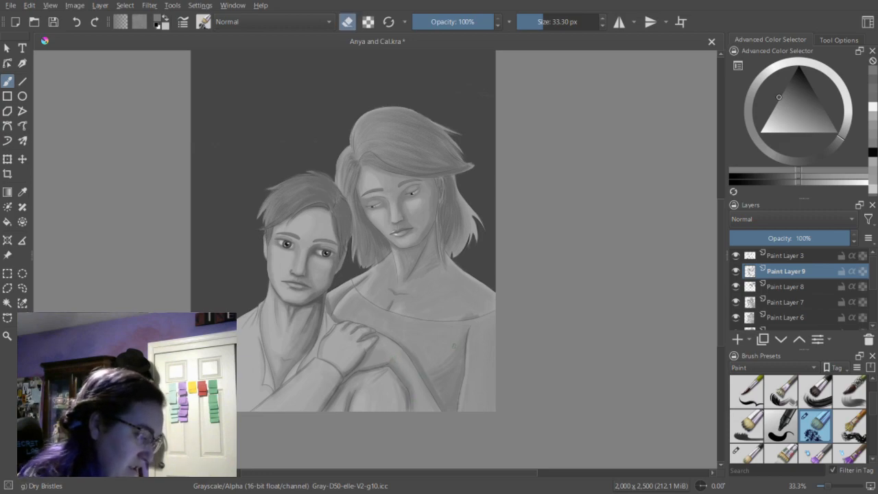
key(e)
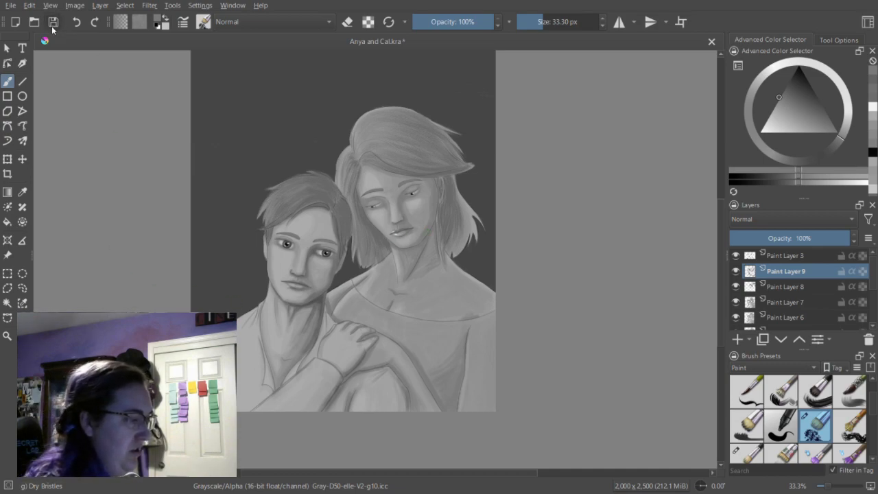
key(ctrl+s)
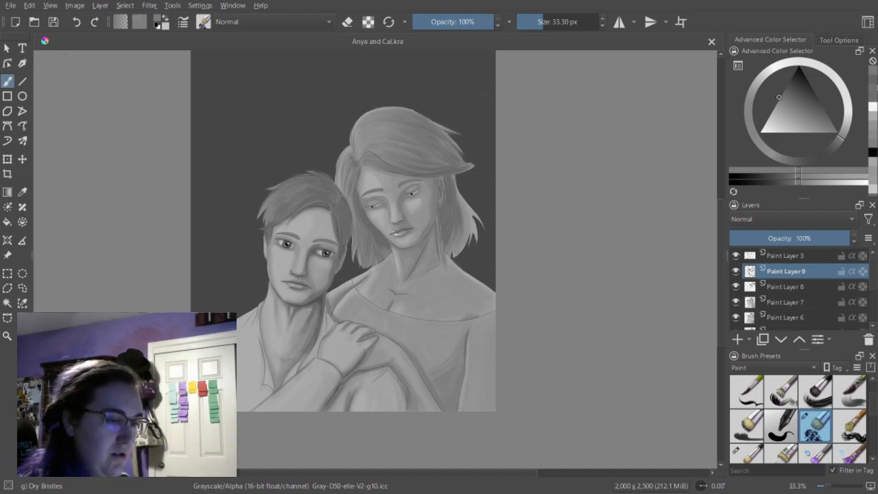
Shade the woman's ear in mid-dark gray at 23.58 px, and deepen its inner shadow in a darker gray at 14.67 px.
click(875, 93)
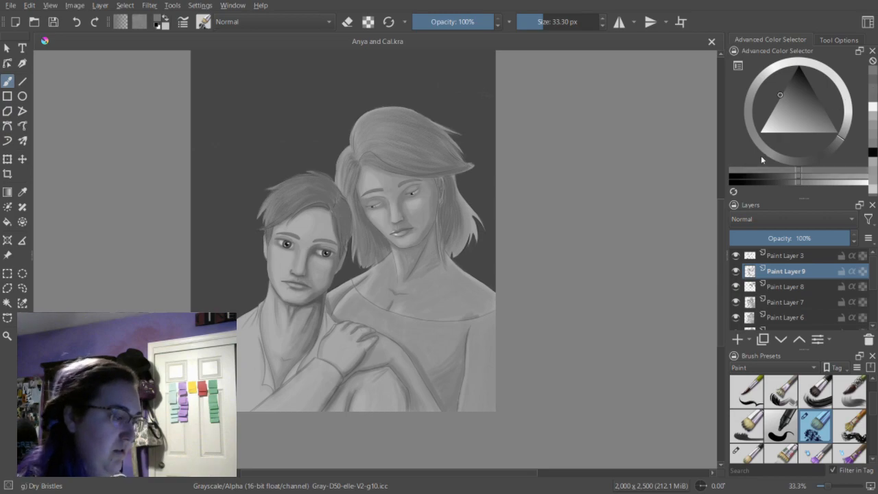
scroll(722, 267, up, 1)
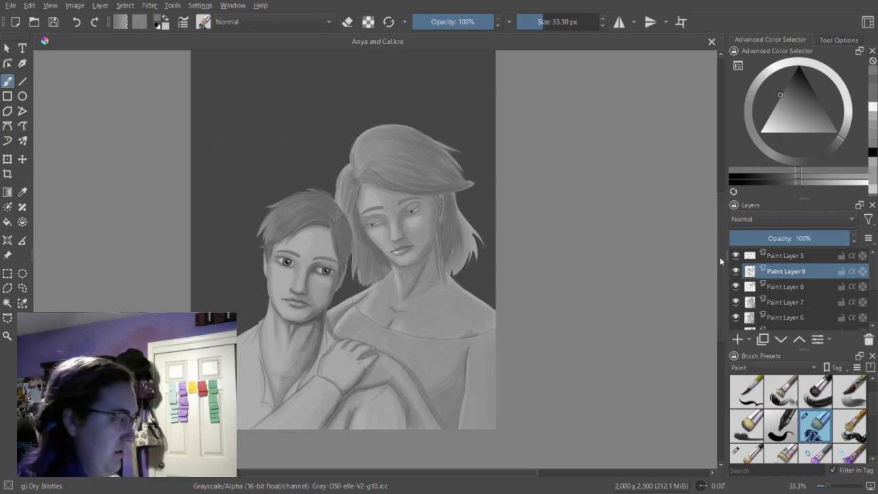
key(ctrl+plus)
key(ctrl+plus)
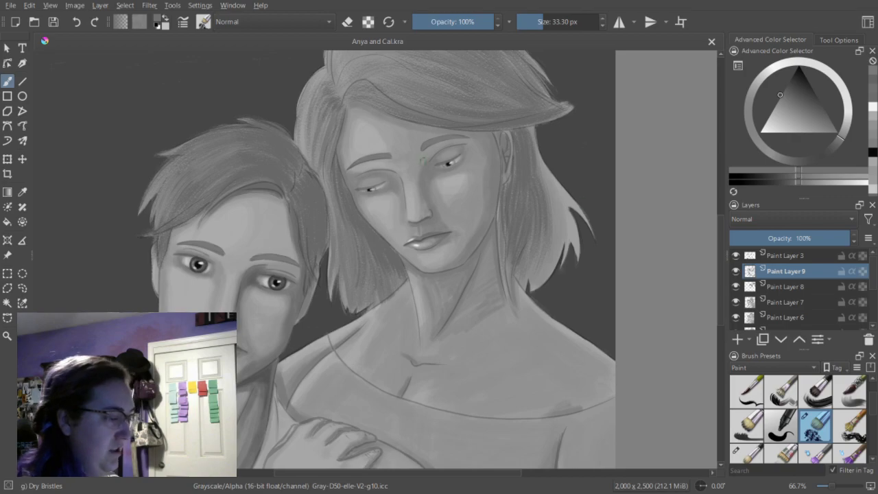
drag(543, 22, 540, 23)
drag(509, 156, 505, 168)
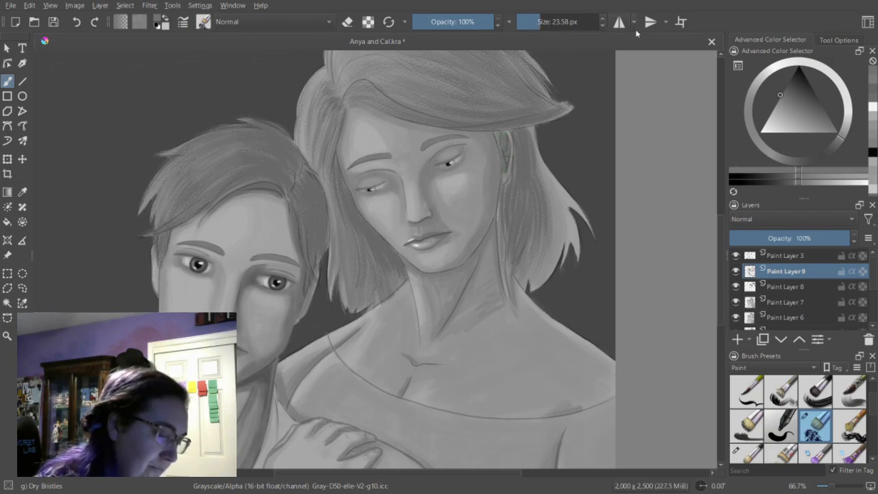
drag(794, 184, 788, 183)
click(536, 24)
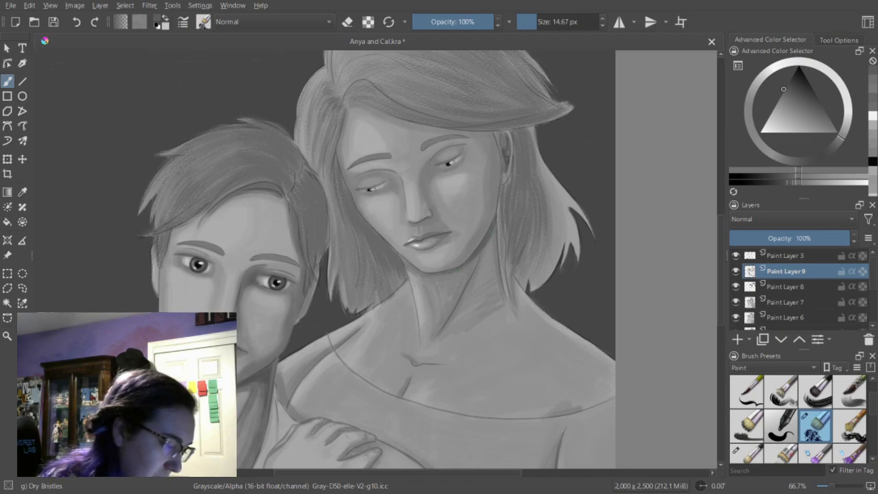
Shade the woman's lower face and chin in a slightly lighter gray, varying the brush between 11.22 and 17.33 px.
click(541, 24)
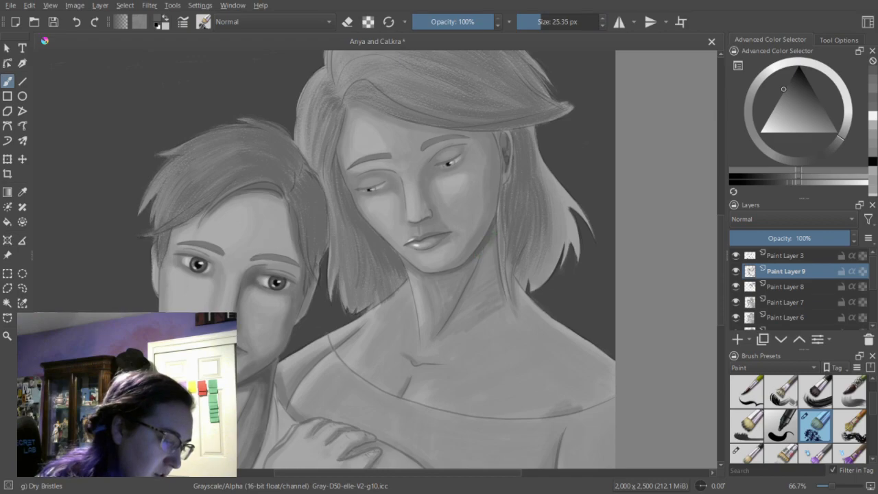
click(795, 181)
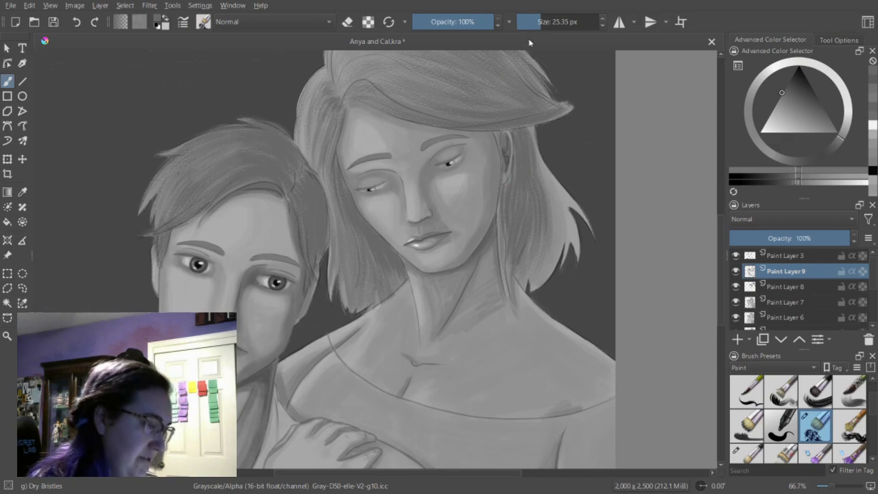
drag(540, 23, 535, 25)
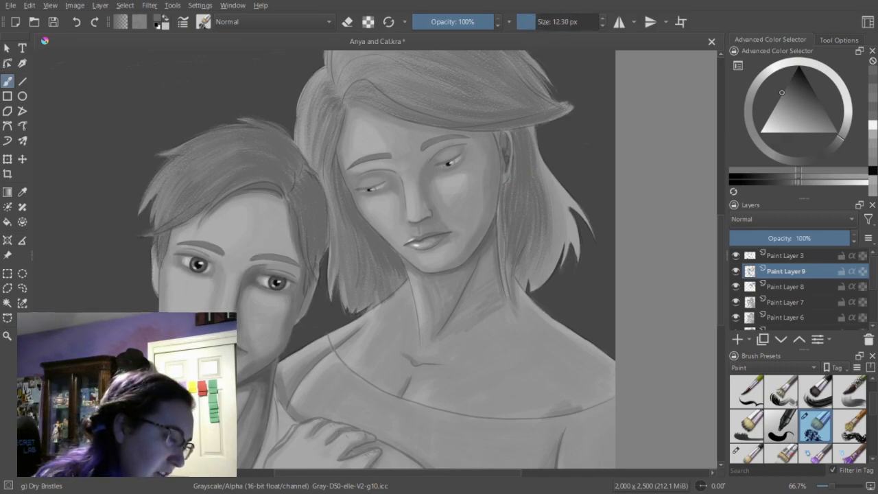
click(538, 24)
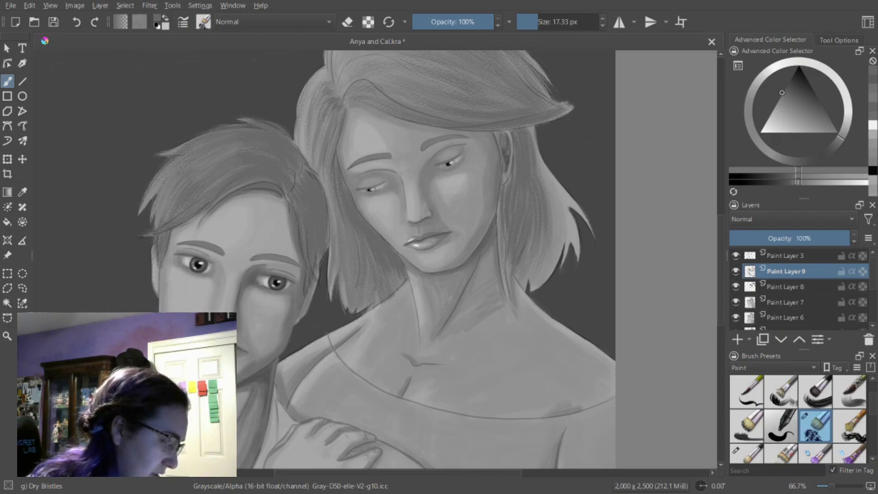
click(535, 24)
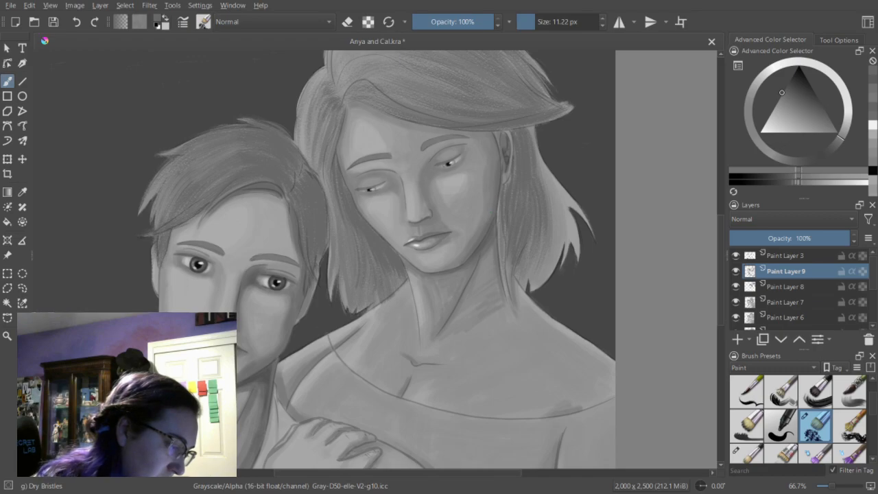
drag(538, 23, 538, 23)
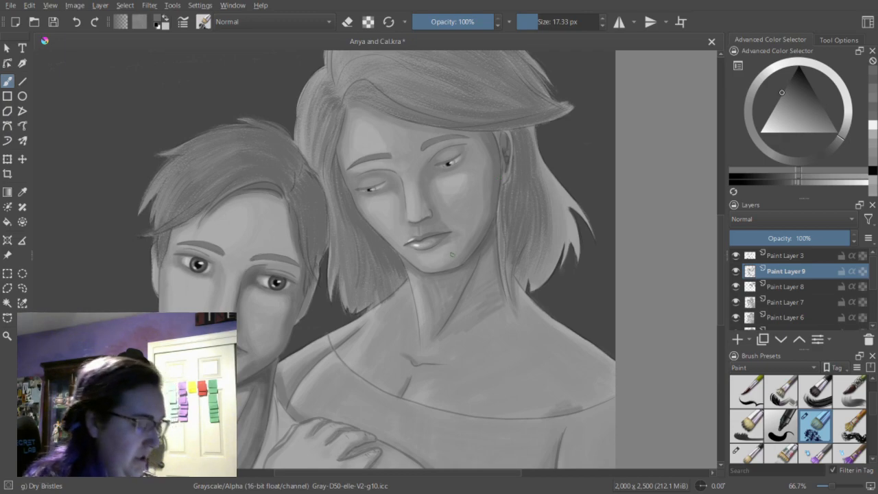
click(537, 24)
drag(537, 24, 534, 25)
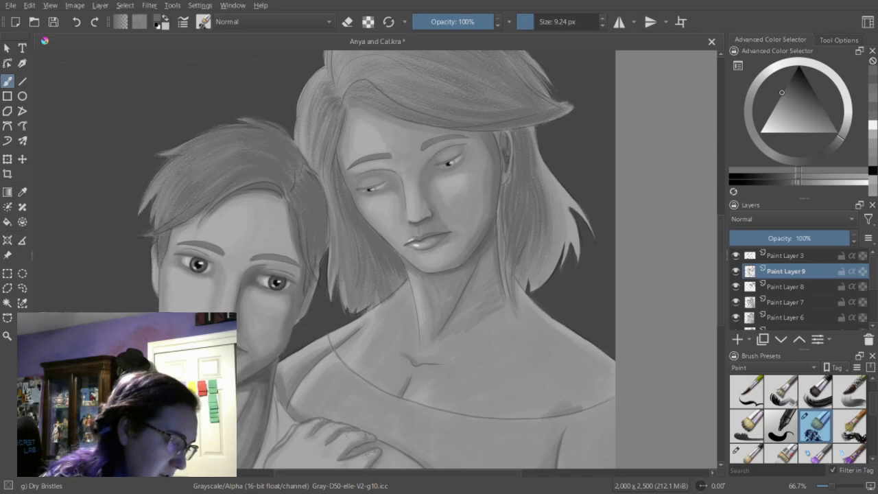
Deepen the shadows around the woman's eyelids and eye sockets with the brush between 9.24 and 17.33 px.
click(536, 24)
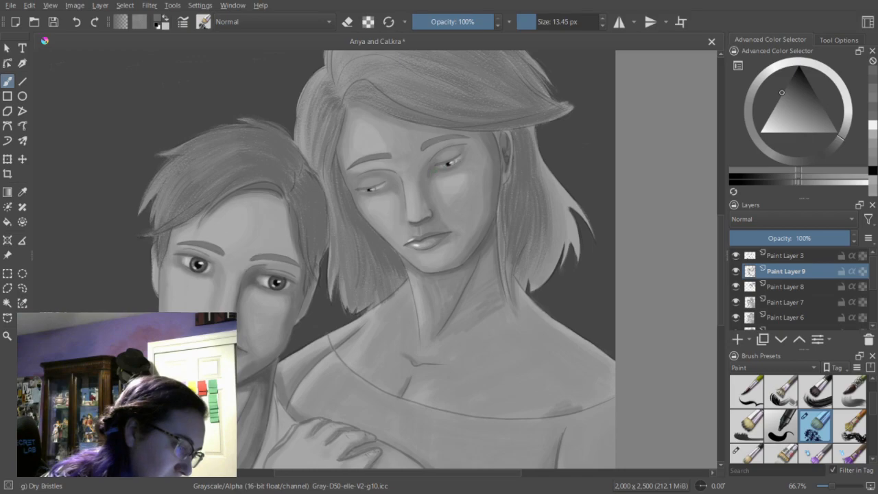
click(534, 24)
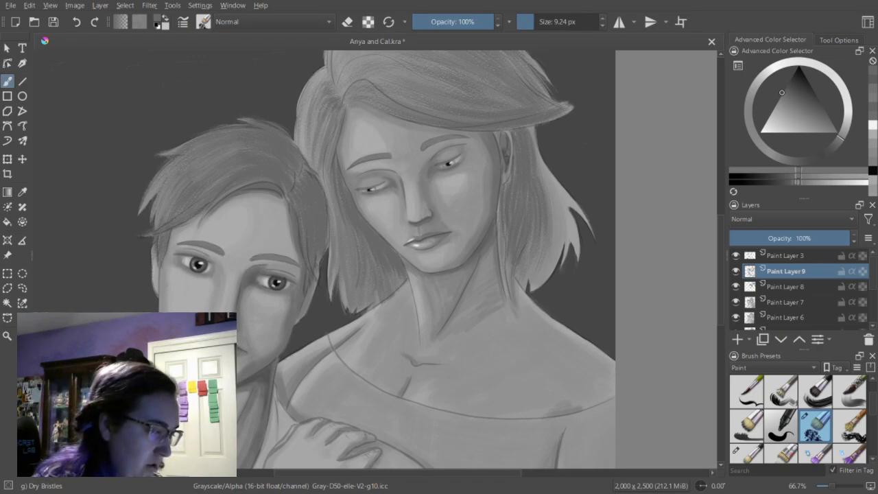
click(536, 25)
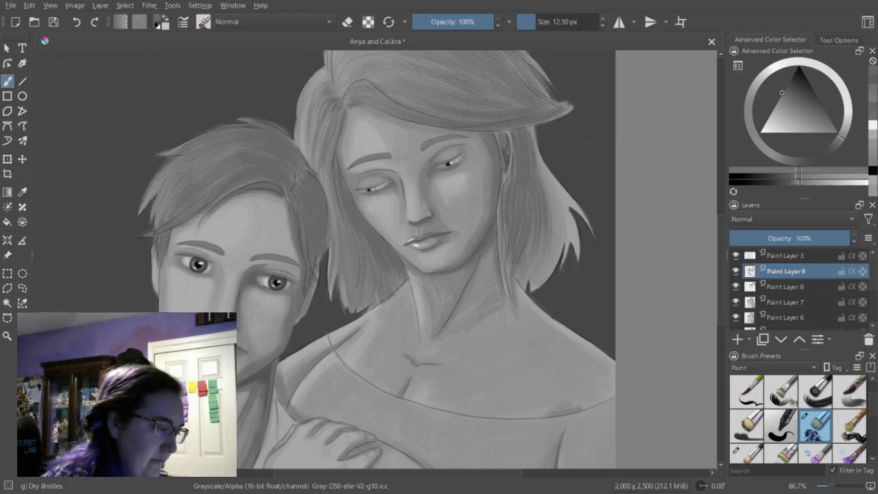
click(538, 23)
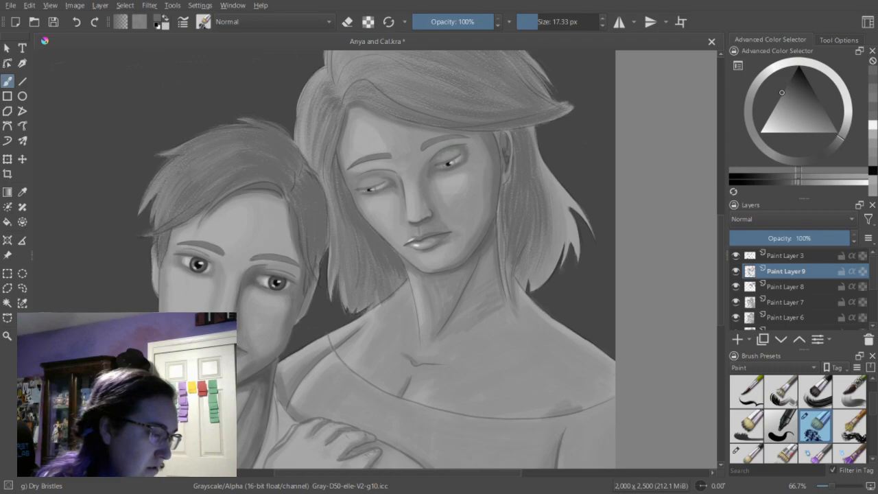
Refine the soft shadows on the woman's face and around her eyes in a slightly lighter gray, alternating brush and eraser at 17.33 px.
key(e)
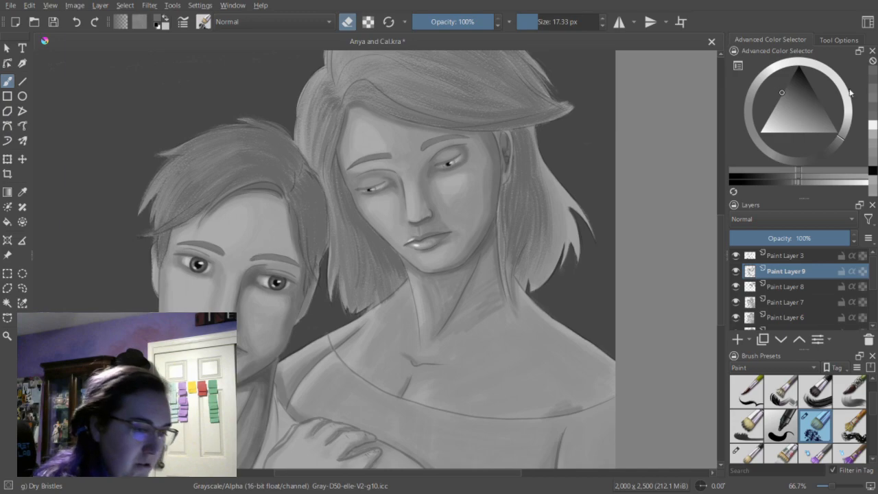
click(802, 182)
key(e)
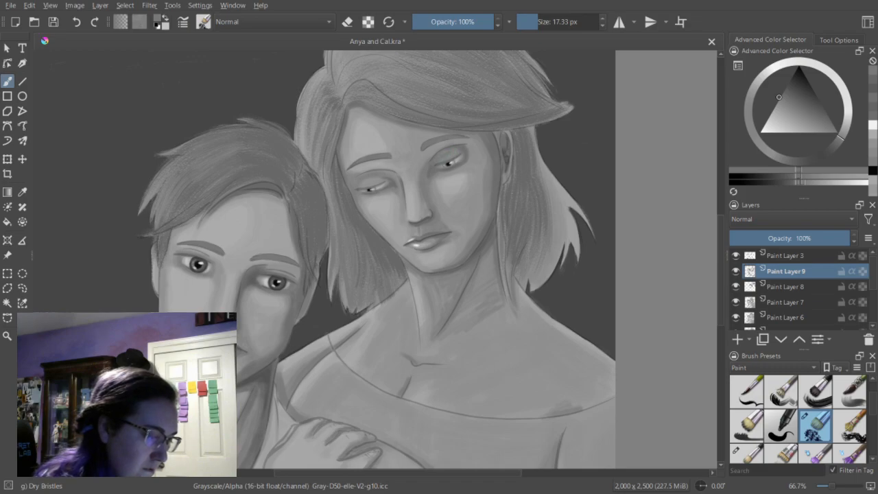
key(e)
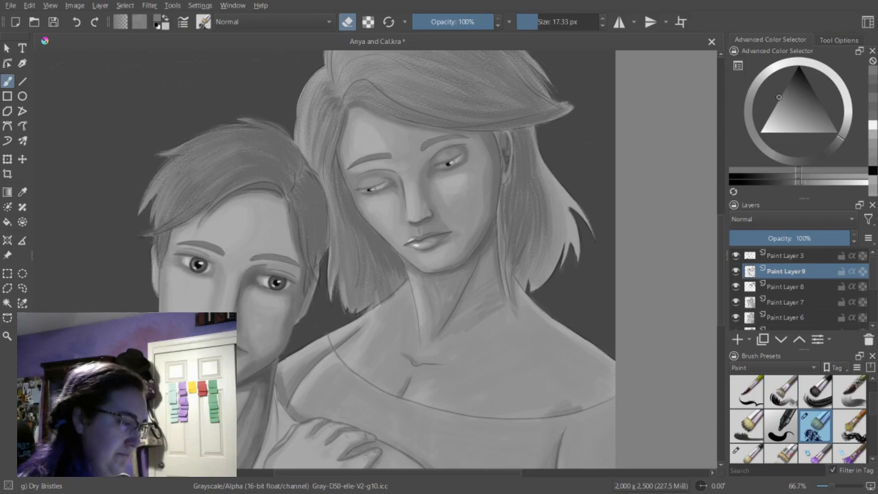
key(e)
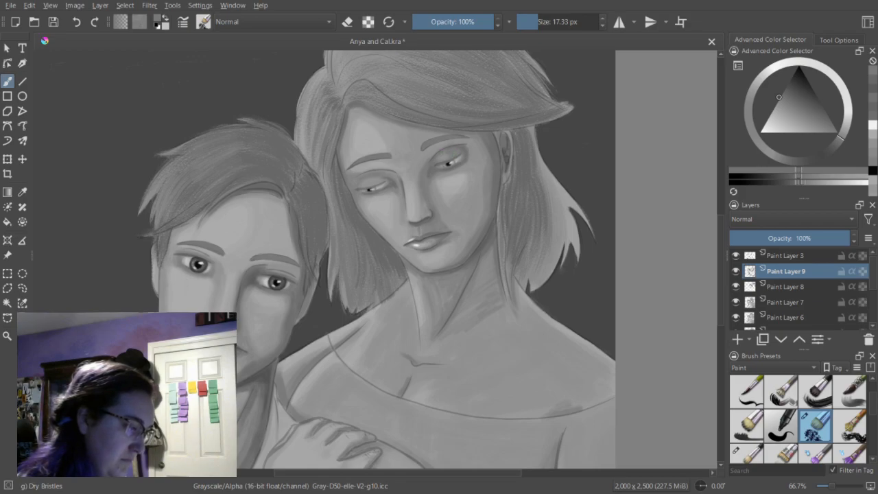
key(e)
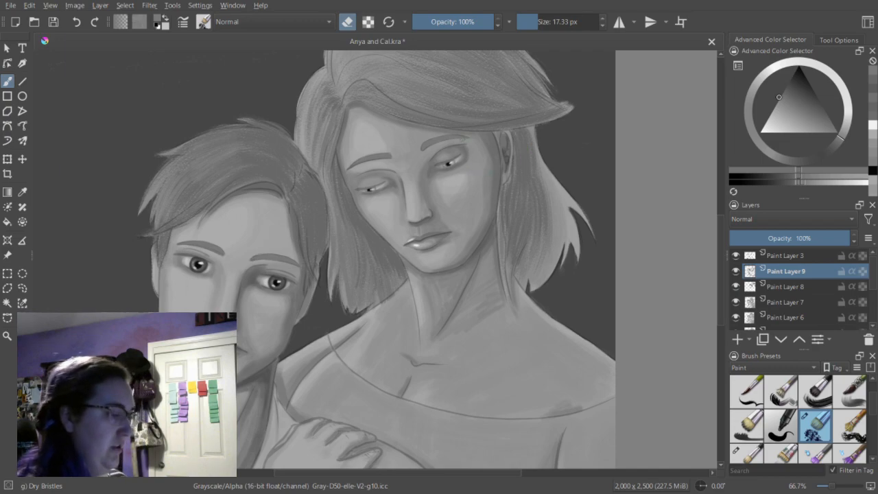
key(e)
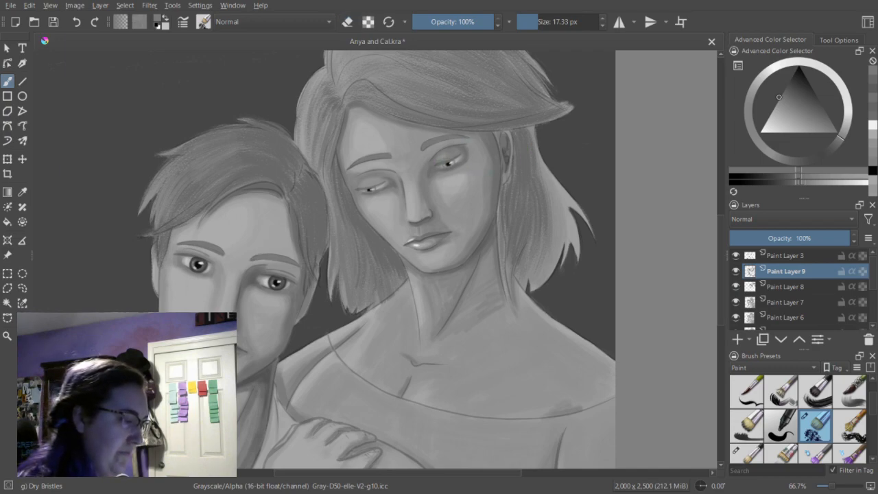
key(e)
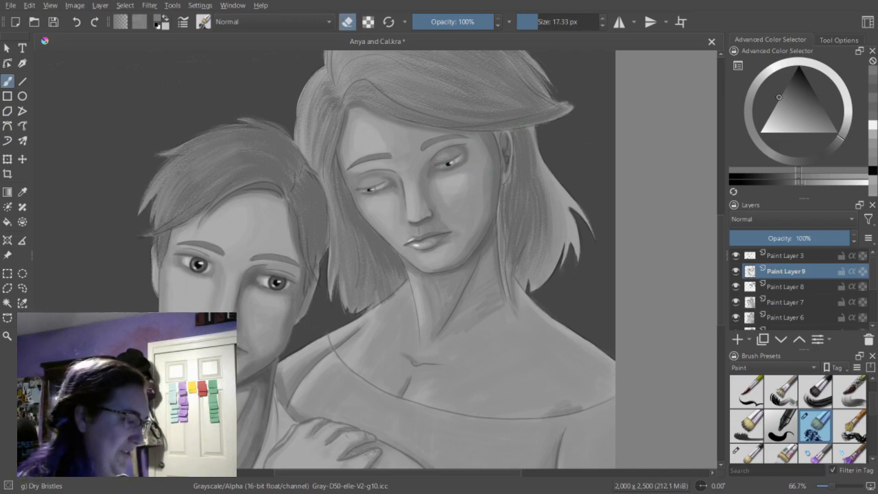
key(e)
key(e)
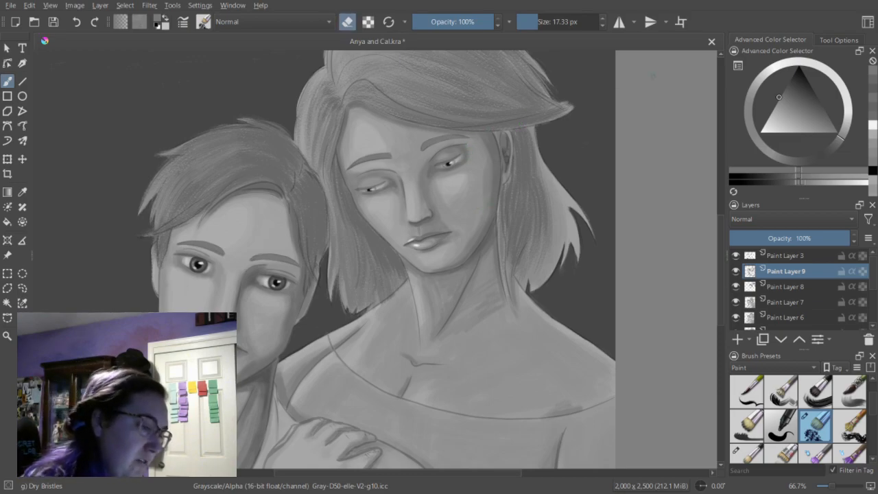
key(e)
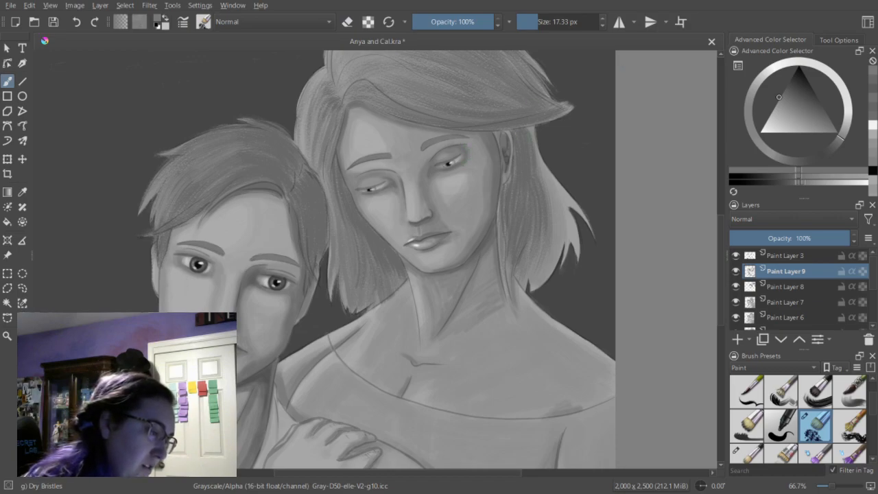
Deepen the woman's eyelid shadows in a slightly darker gray at 17.33 px, and clean up the edges with the eraser.
click(782, 93)
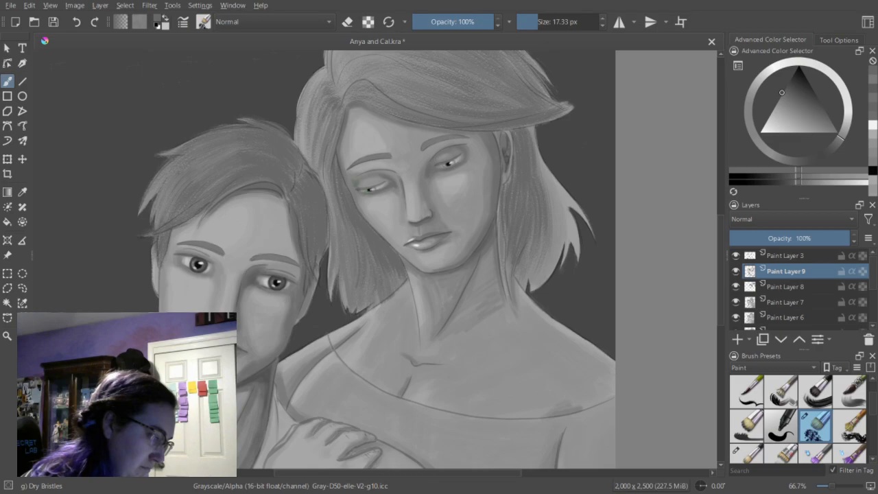
key(e)
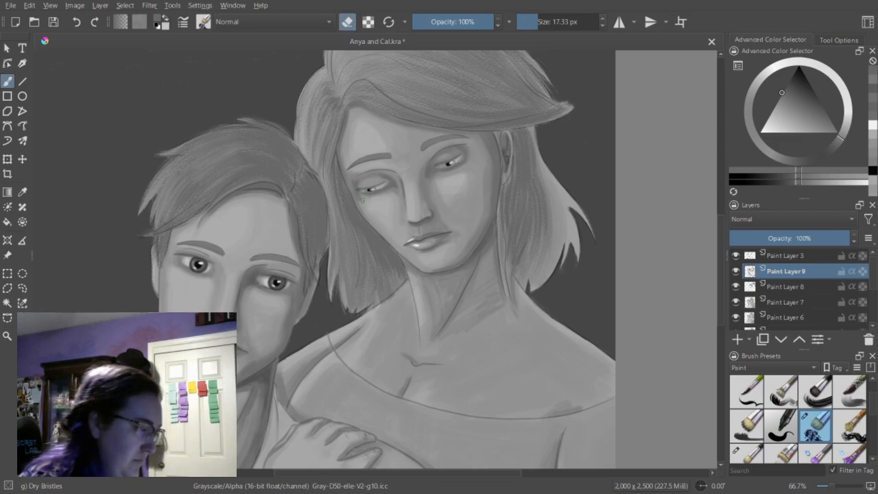
key(e)
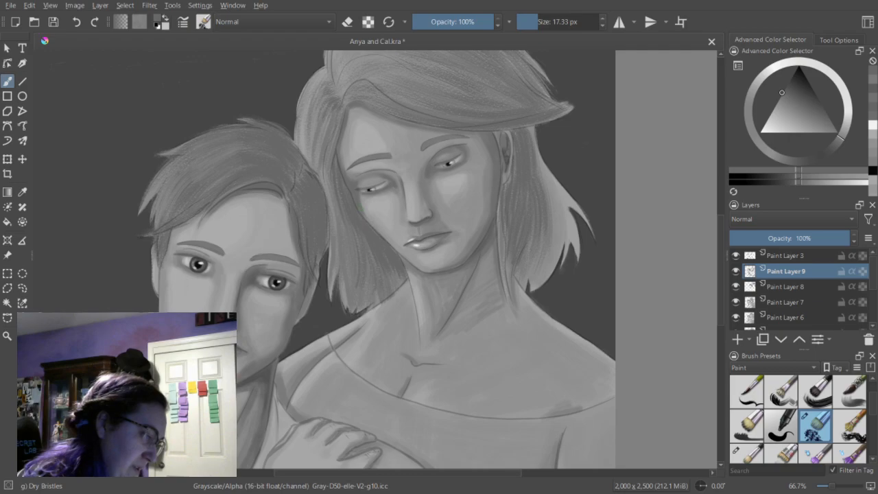
key(e)
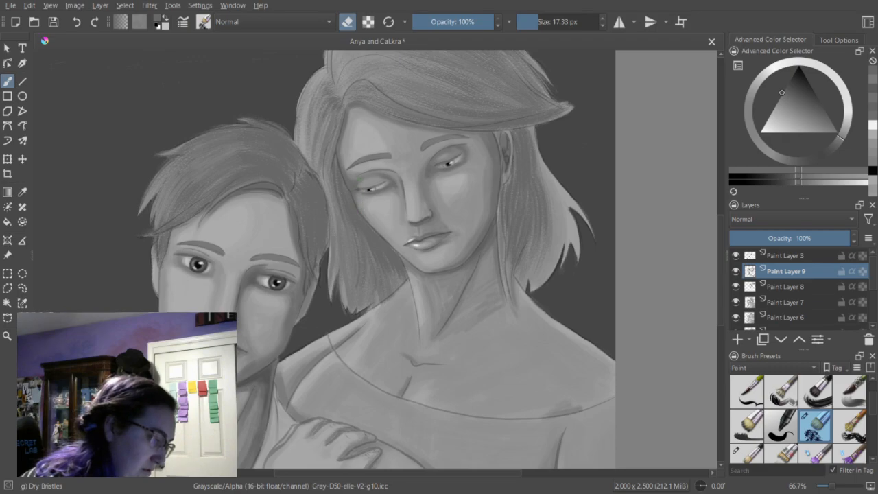
key(e)
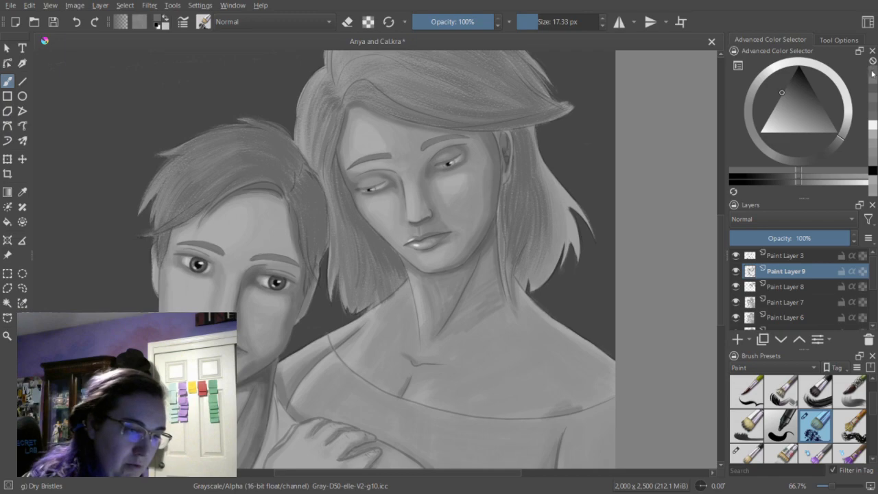
Touch up the dress neckline in a lighter gray, and deepen the shadow under the woman's jaw in a darker gray at 13.45 px.
click(873, 80)
drag(550, 412, 581, 409)
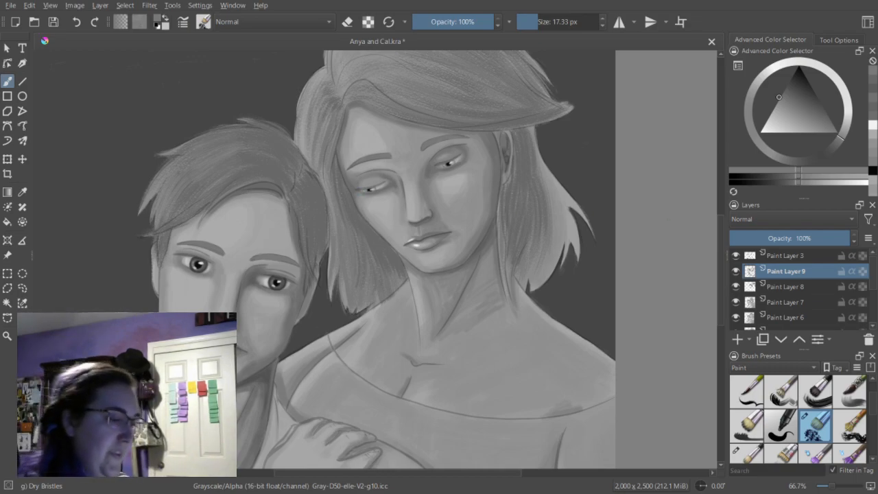
click(783, 88)
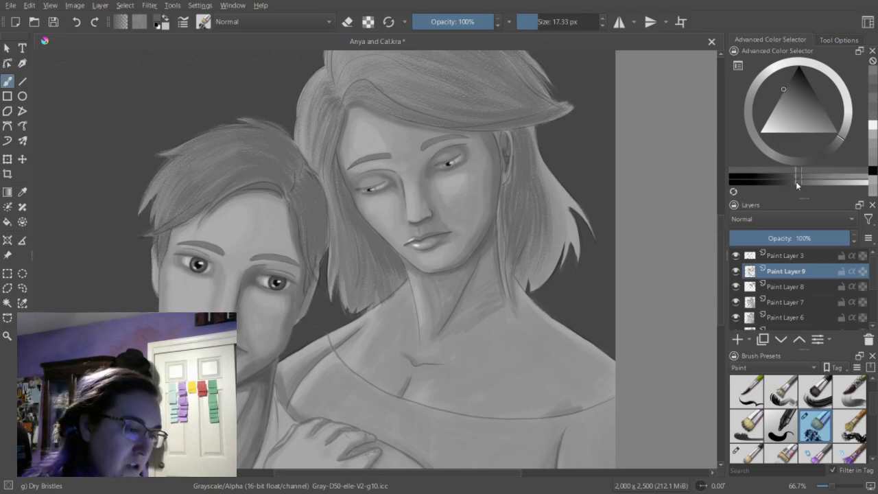
click(792, 184)
click(535, 25)
mouse_move(402, 255)
mouse_down()
mouse_move(433, 273)
mouse_move(463, 265)
mouse_up()
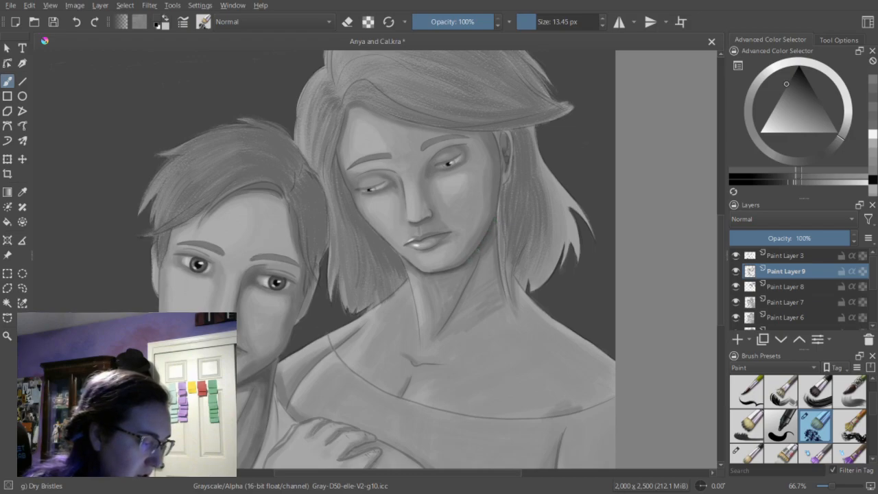
Shade the hair's shadow where the neck meets the woman's shoulder with the brush at 20.30 px.
click(538, 22)
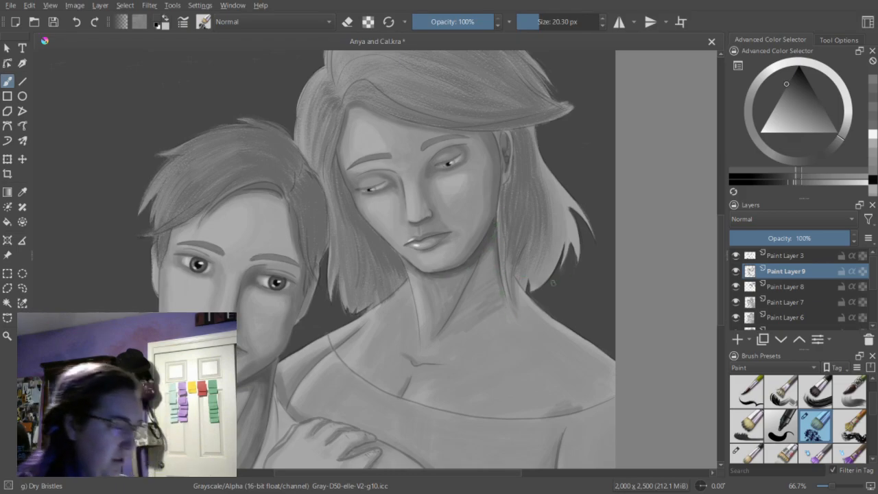
drag(513, 285, 518, 306)
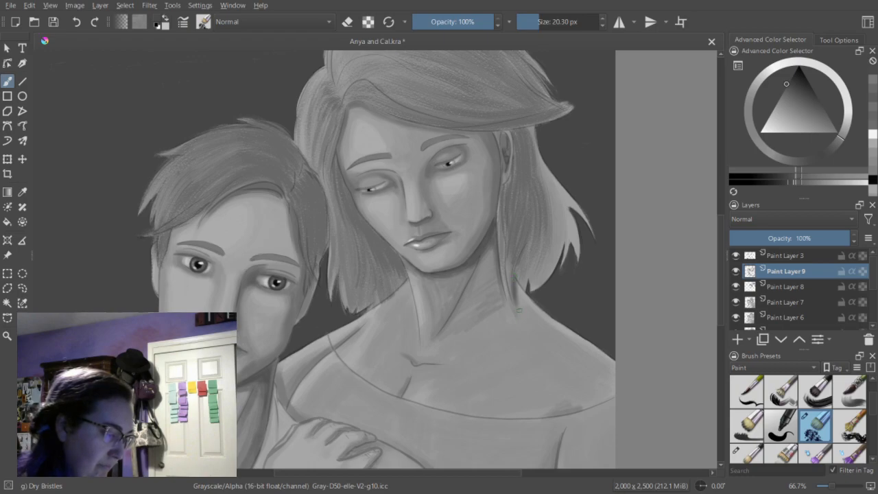
key(e)
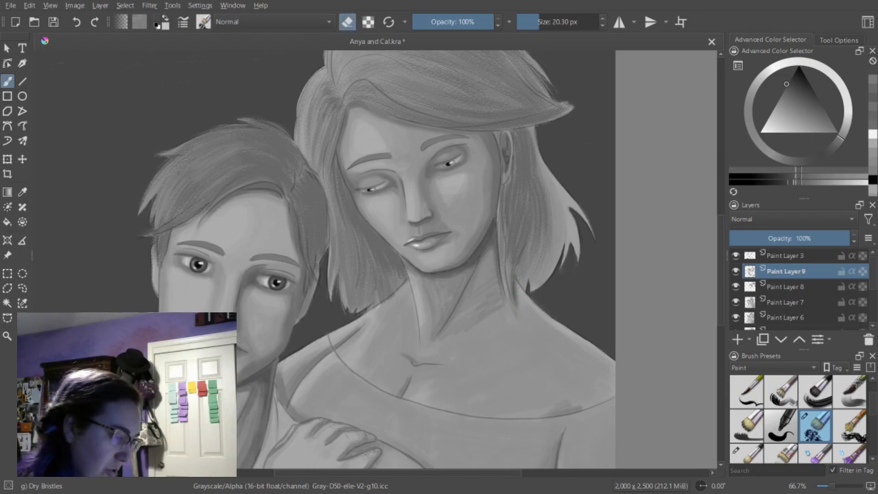
key(e)
drag(508, 282, 511, 300)
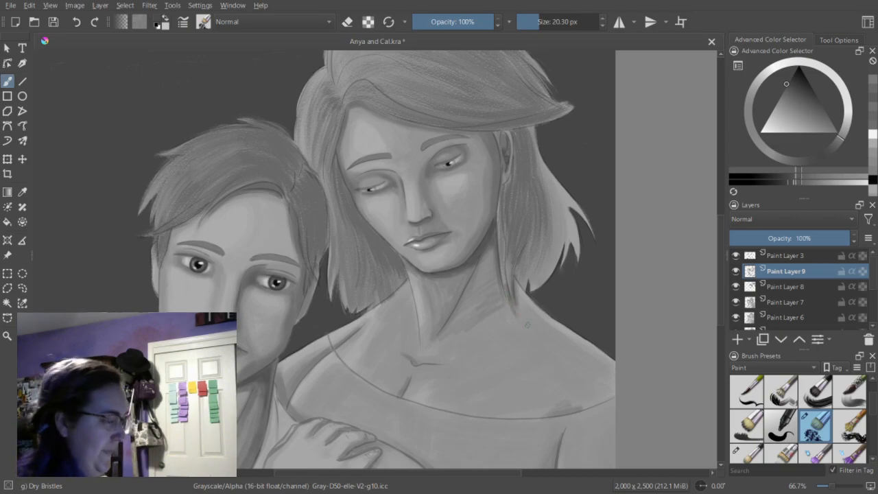
Review the shading of both figures across the whole canvas at 33.3% zoom.
drag(722, 253, 724, 247)
key(ctrl+minus)
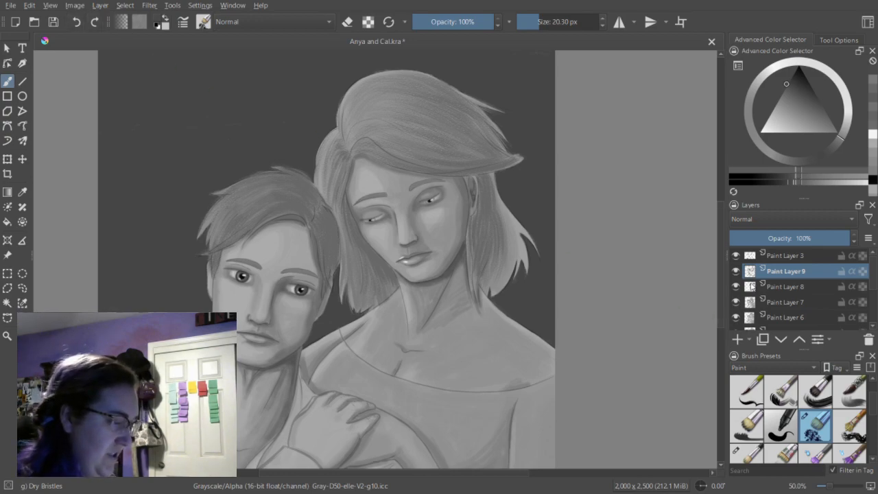
drag(718, 278, 719, 299)
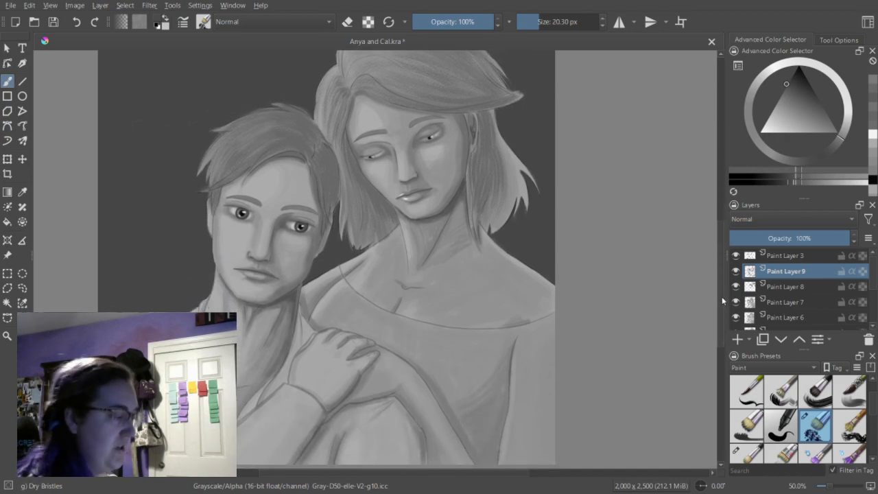
key(minus)
drag(723, 289, 722, 285)
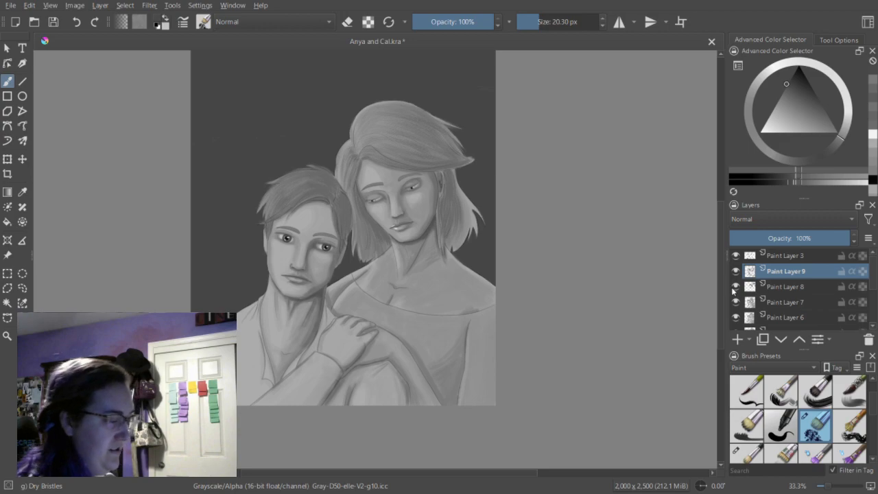
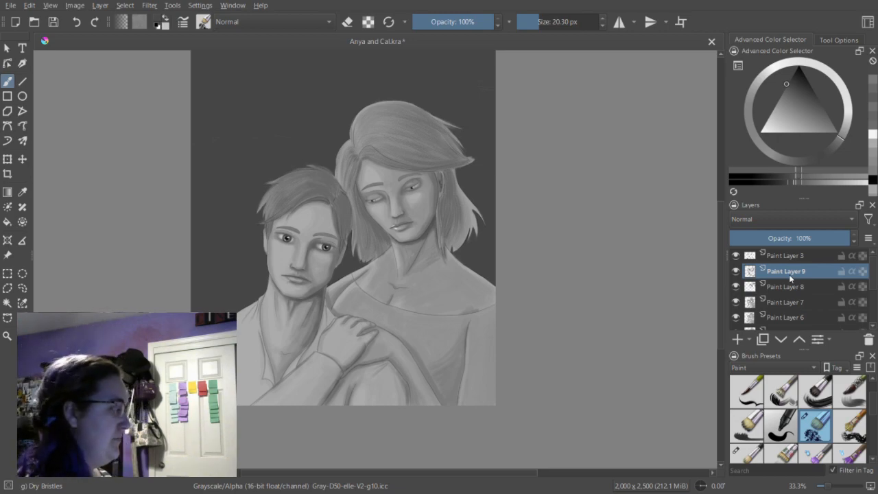
Darken both of the woman's eyebrows with the Dry Bristles brush at 11.22 px.
key(ctrl+plus)
key(ctrl+plus)
key(ctrl+plus)
drag(721, 276, 726, 246)
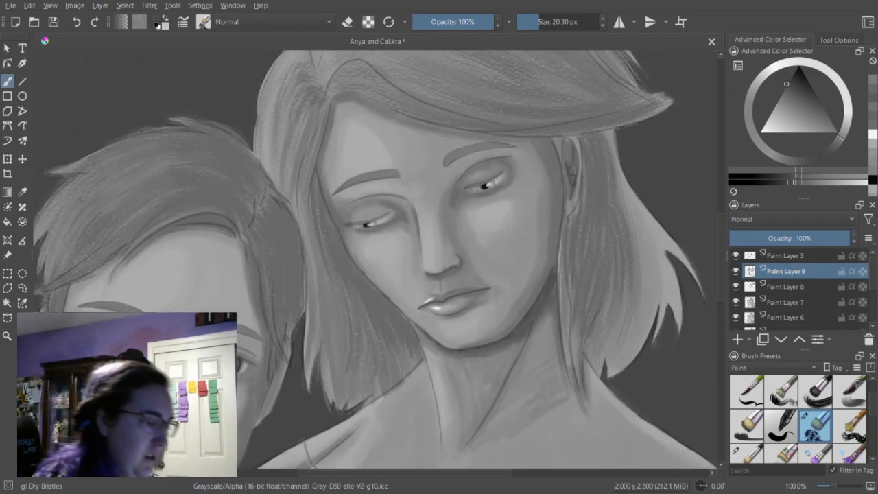
drag(537, 26, 534, 26)
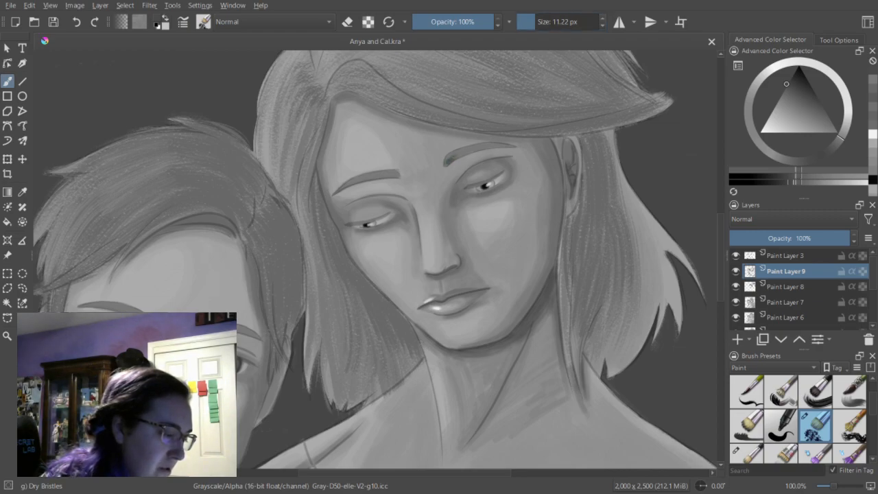
drag(450, 161, 506, 145)
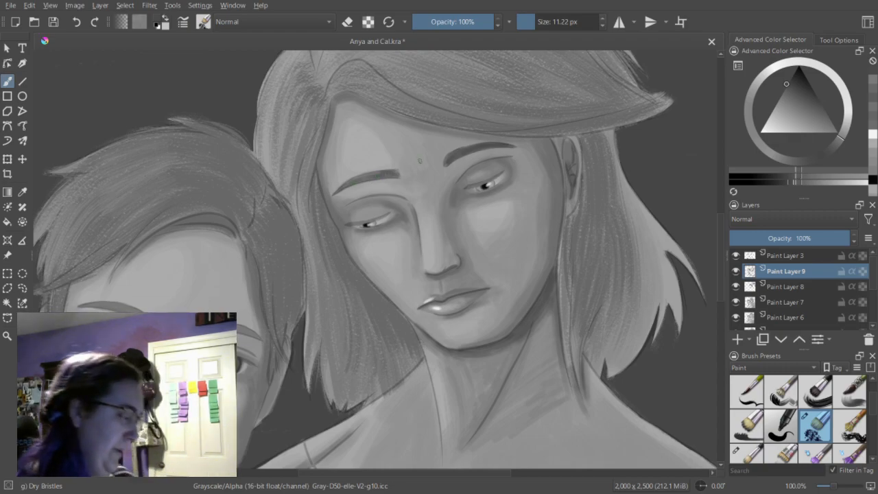
Darken both of the man's eyebrows with the same 11.22 px brush.
drag(482, 473, 422, 475)
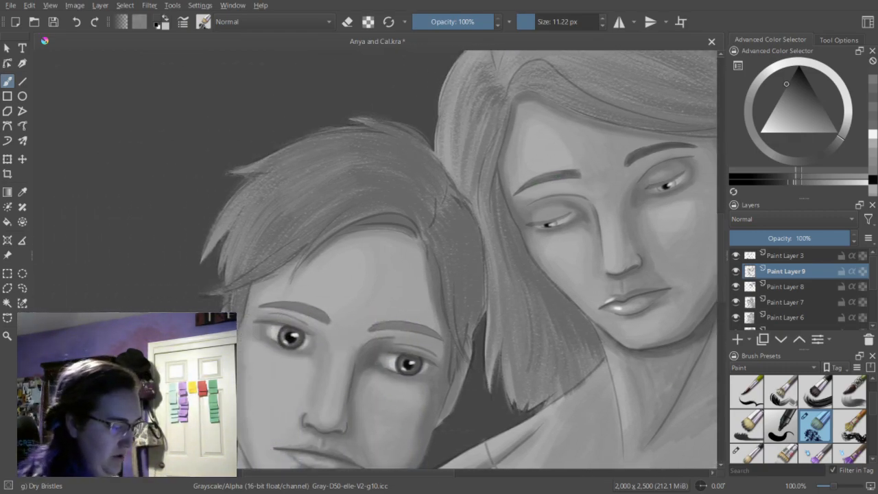
mouse_move(375, 329)
mouse_down()
mouse_move(430, 325)
mouse_move(441, 338)
mouse_up()
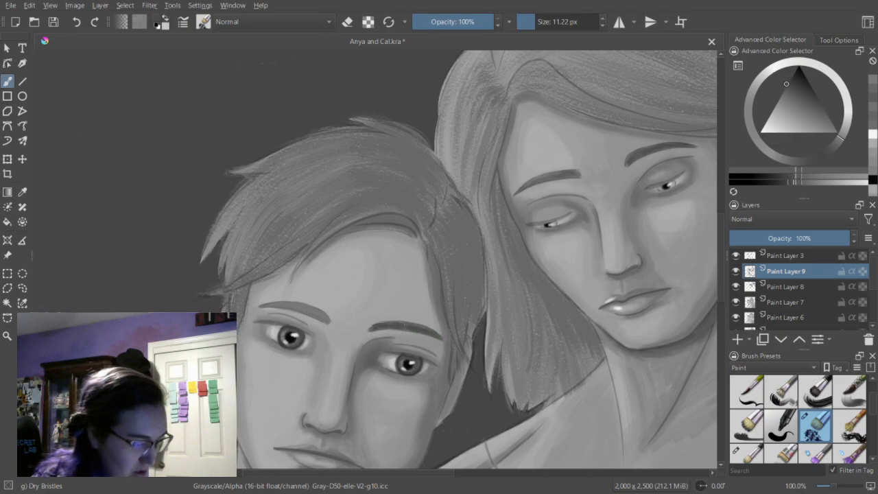
mouse_move(276, 306)
mouse_down()
mouse_move(330, 318)
mouse_move(321, 313)
mouse_up()
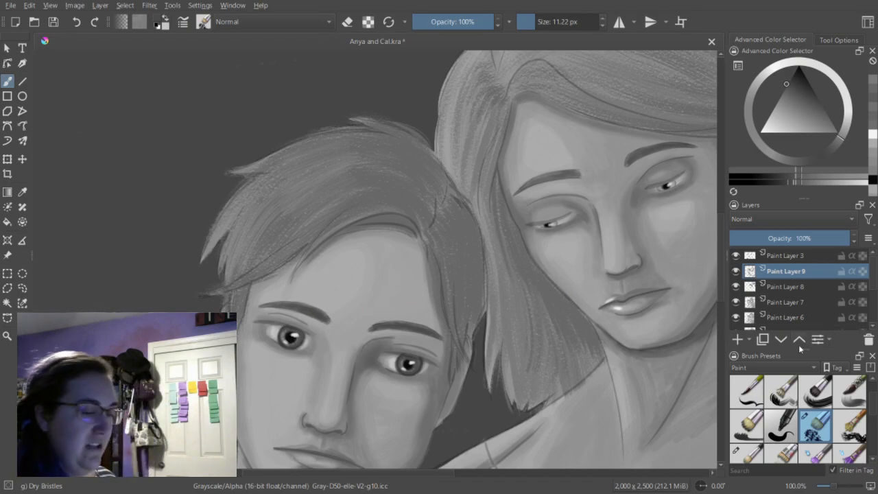
Switch to the Dry Brushing preset and add a new paint layer above Paint Layer 9.
scroll(870, 414, down, 3)
click(747, 425)
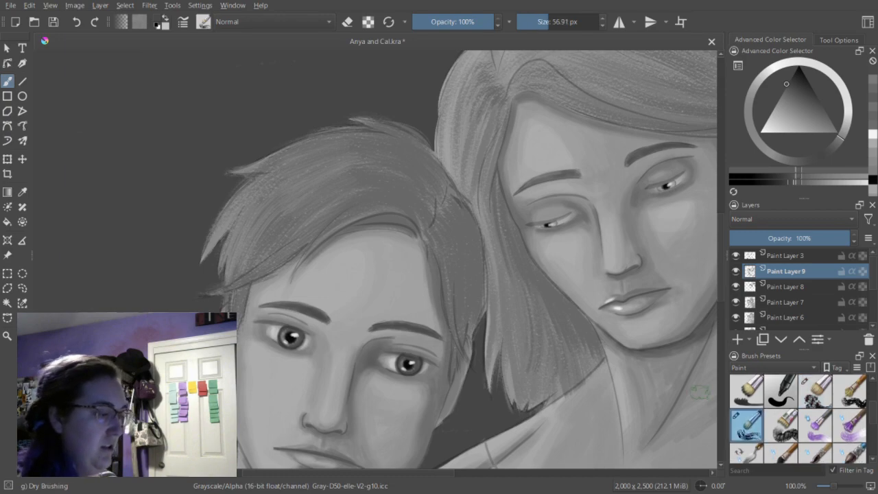
click(737, 339)
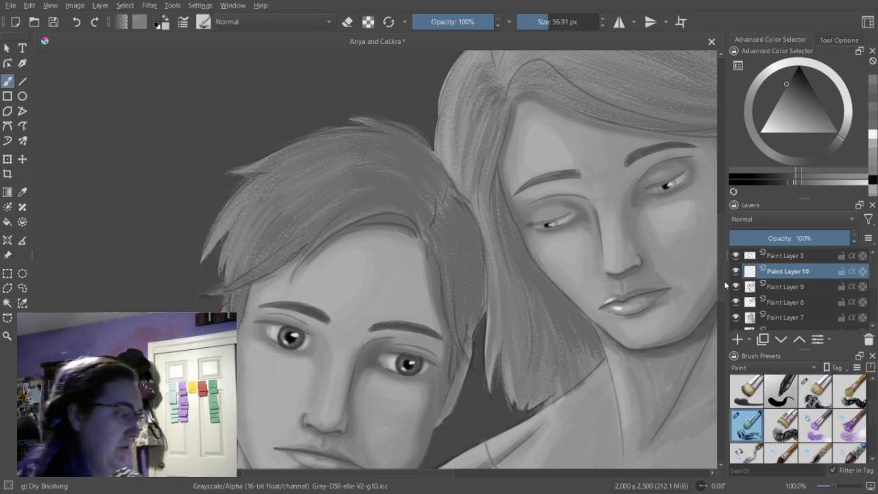
click(544, 23)
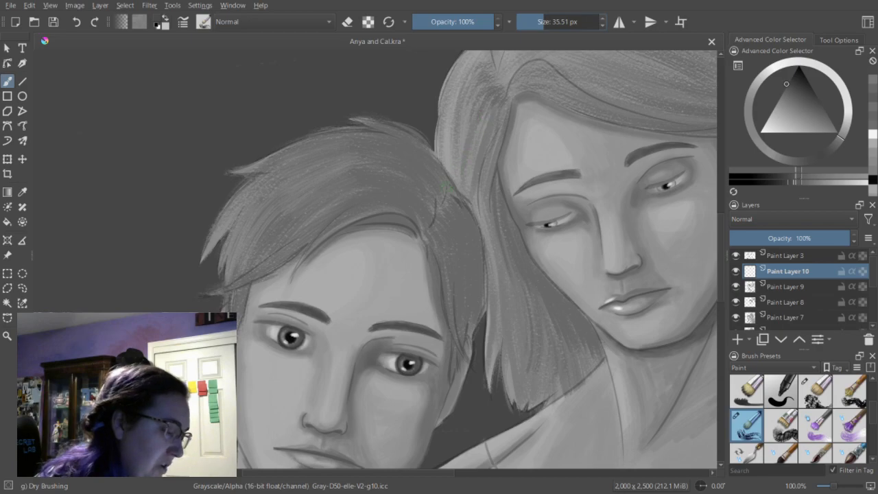
drag(446, 190, 427, 168)
click(75, 23)
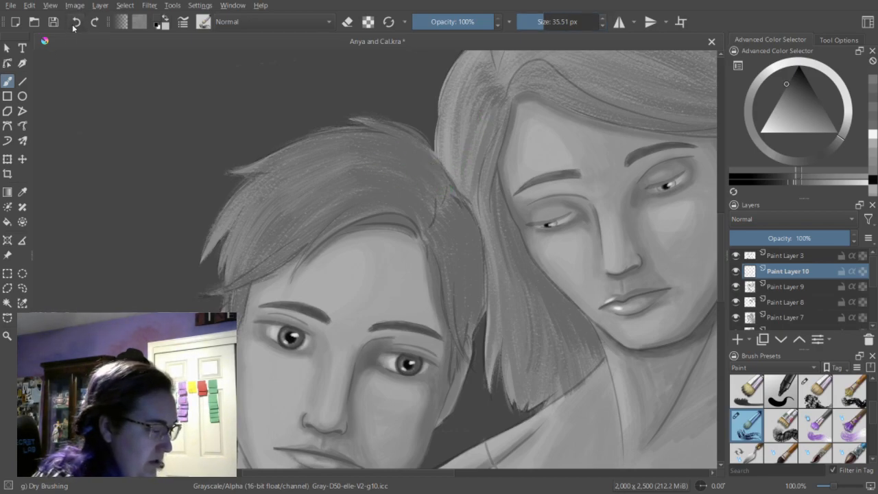
Paint dark strands at the man's crown and along the underside of his fringe with the brush at 18.77 px.
click(538, 24)
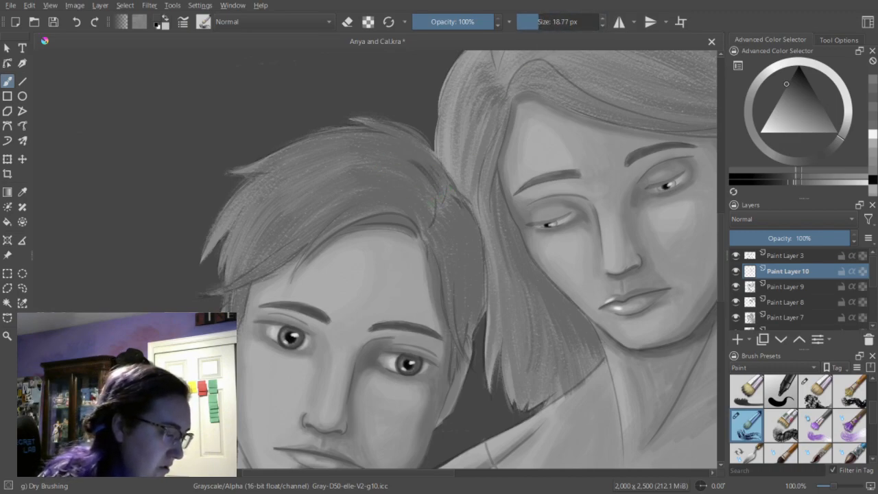
mouse_move(406, 176)
mouse_down()
mouse_move(433, 198)
mouse_move(420, 192)
mouse_up()
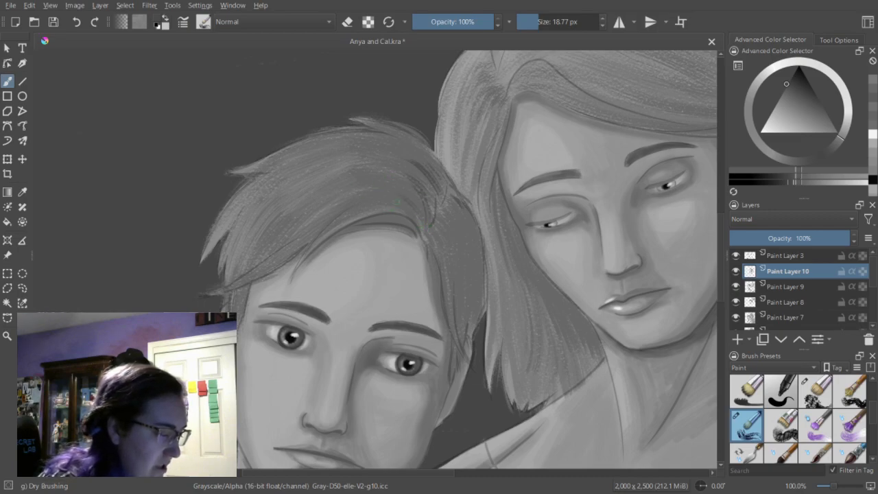
mouse_move(405, 179)
mouse_down()
mouse_move(432, 199)
mouse_move(418, 143)
mouse_up()
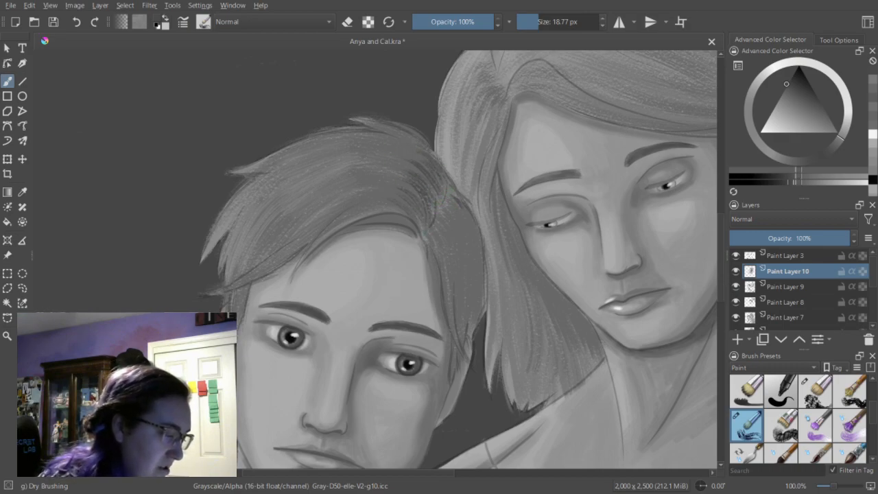
mouse_move(391, 217)
mouse_down()
mouse_move(362, 222)
mouse_move(306, 258)
mouse_up()
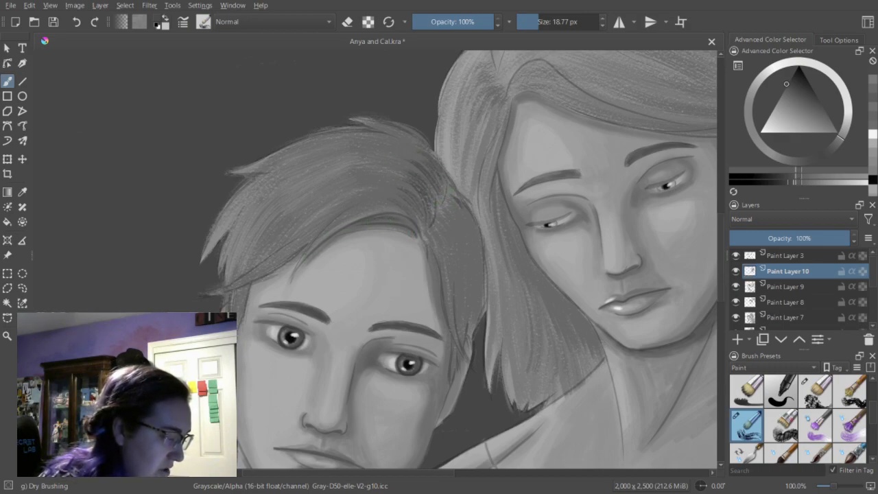
mouse_move(413, 232)
mouse_down()
mouse_move(358, 224)
mouse_move(345, 234)
mouse_up()
mouse_move(412, 224)
mouse_down()
mouse_move(369, 217)
mouse_move(410, 230)
mouse_move(366, 219)
mouse_move(407, 228)
mouse_move(378, 236)
mouse_up()
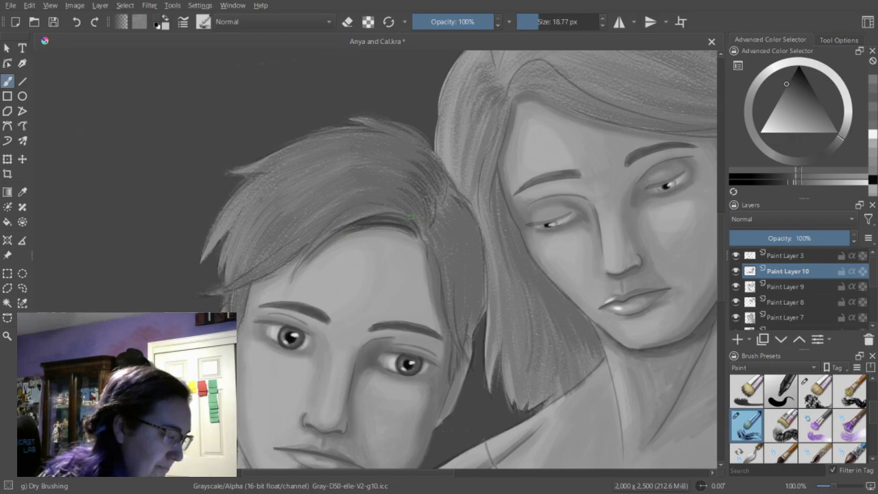
mouse_move(409, 204)
mouse_down()
mouse_move(357, 199)
mouse_move(335, 212)
mouse_up()
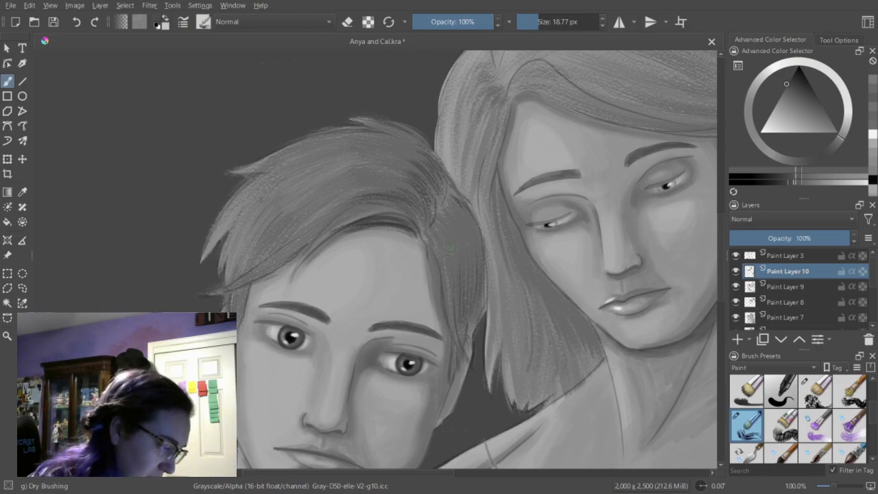
Add dark strands down the side of the man's hair and along the outer tip of his fringe.
mouse_move(448, 281)
mouse_down()
mouse_move(465, 341)
mouse_move(454, 377)
mouse_up()
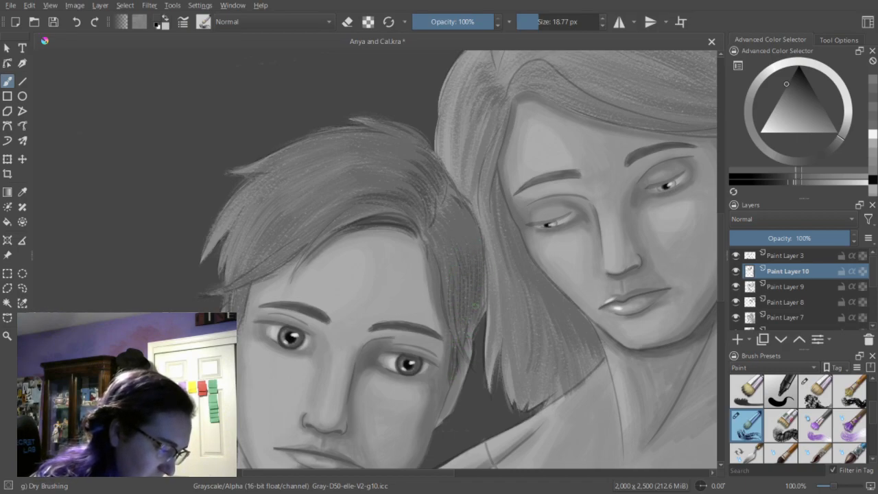
mouse_move(472, 219)
mouse_down()
mouse_move(479, 285)
mouse_move(463, 283)
mouse_up()
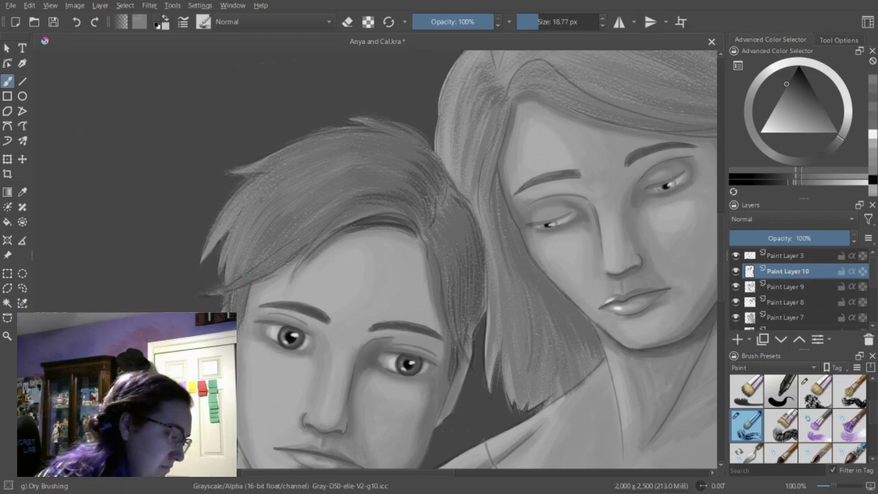
drag(313, 235, 240, 282)
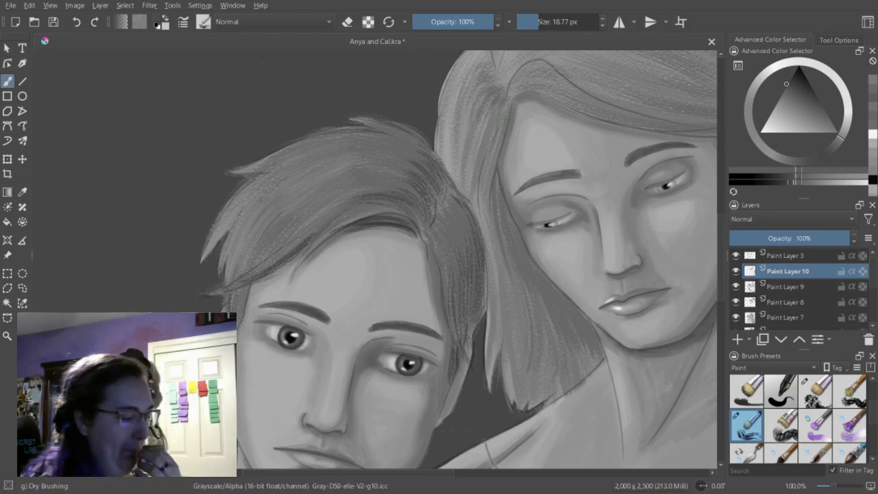
Build up broader dark strands across the top and sweep of the man's hair with the brush at 31.17 px.
drag(542, 26, 562, 26)
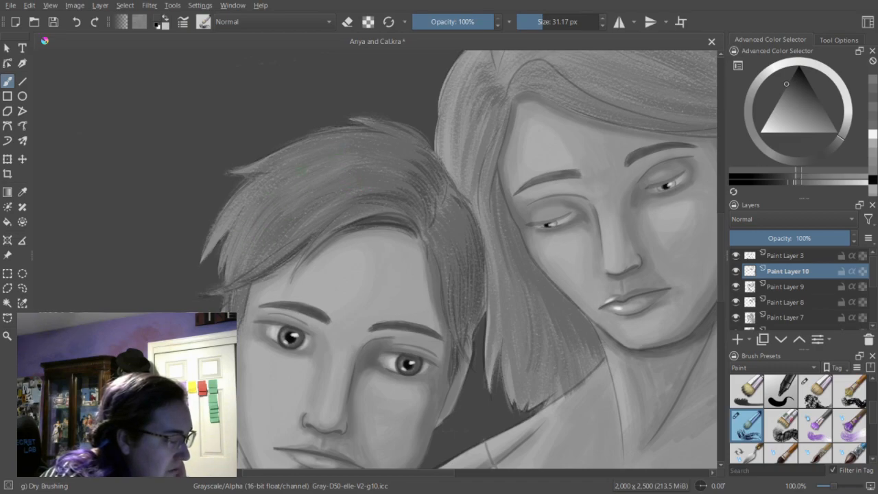
drag(273, 177, 335, 164)
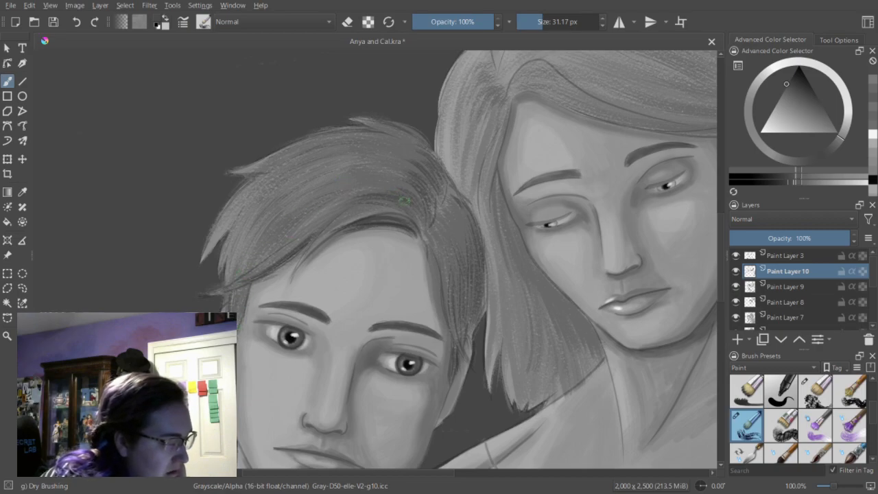
drag(377, 174, 304, 181)
drag(377, 165, 298, 178)
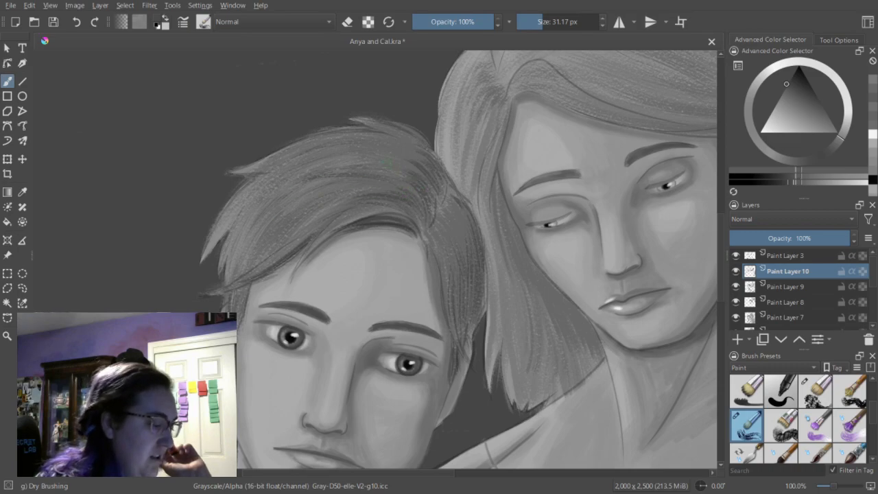
drag(399, 150, 322, 153)
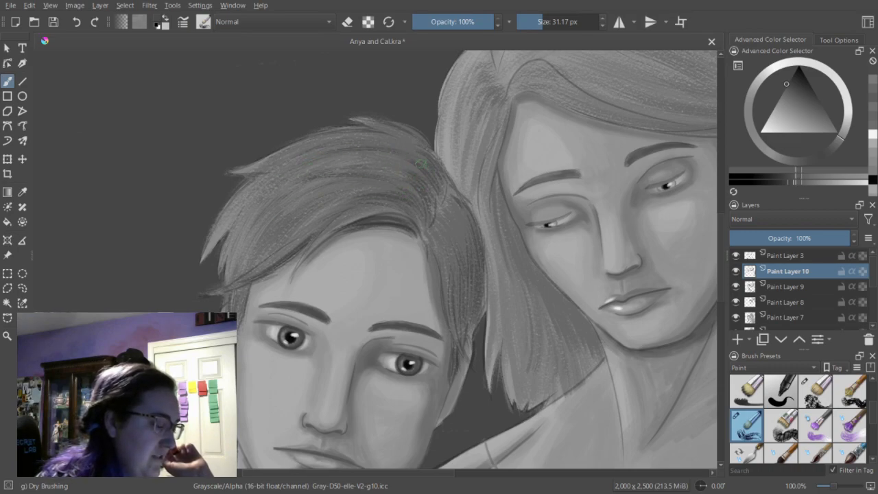
drag(385, 184, 322, 195)
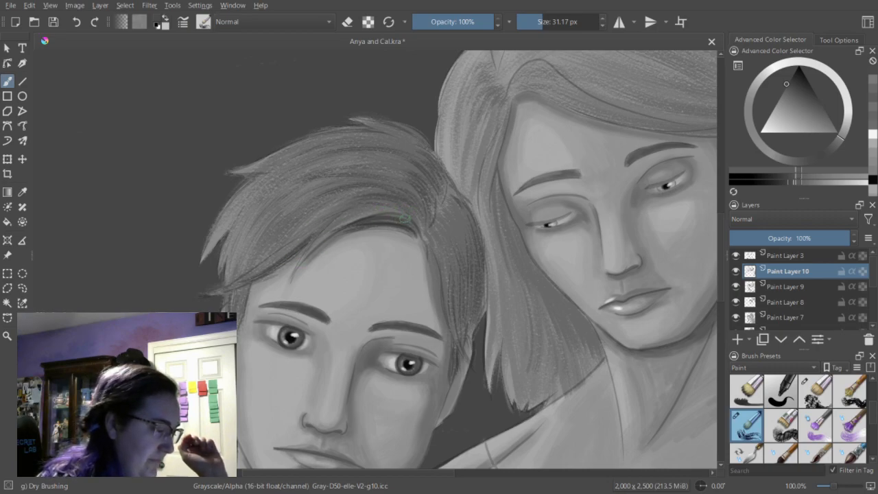
drag(402, 211, 335, 217)
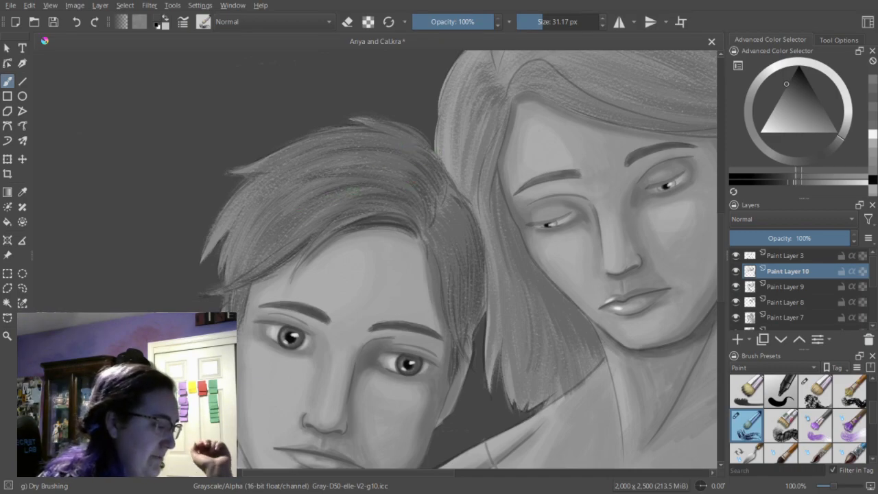
Deepen the shadow around the man's parting and the side of his hair next to the woman's head.
mouse_move(409, 173)
mouse_down()
mouse_move(319, 168)
mouse_move(375, 152)
mouse_move(412, 160)
mouse_up()
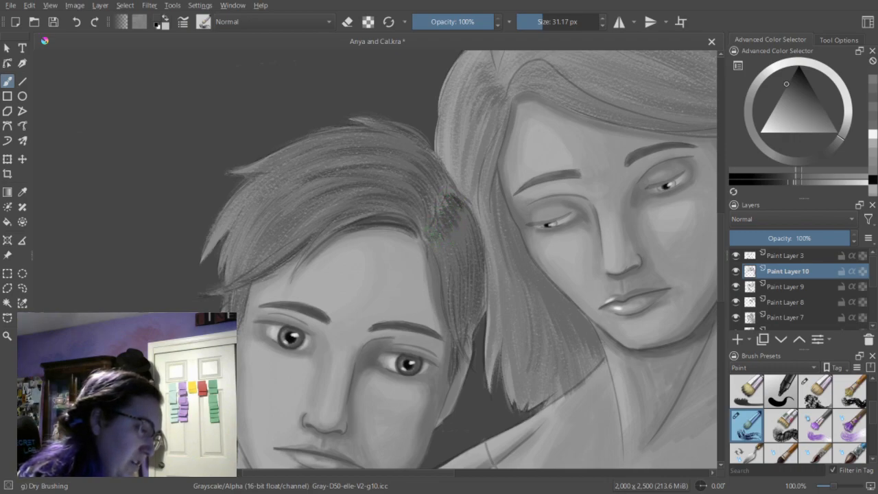
drag(448, 204, 456, 193)
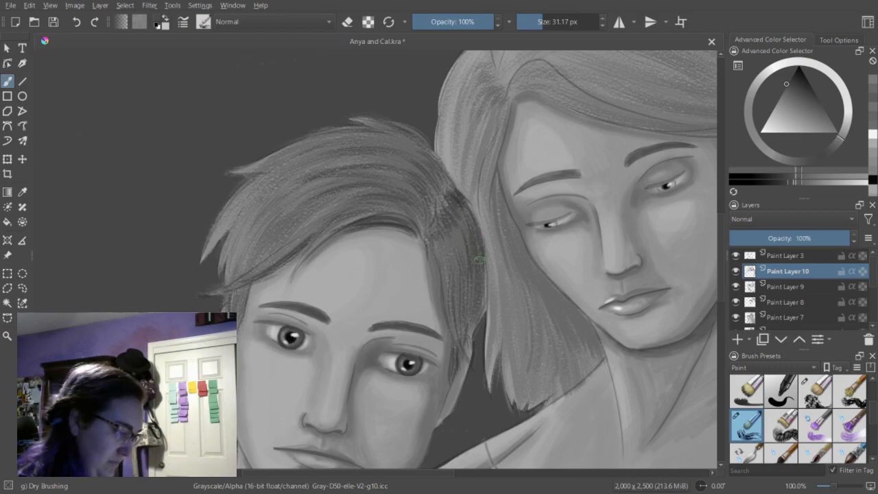
key(e)
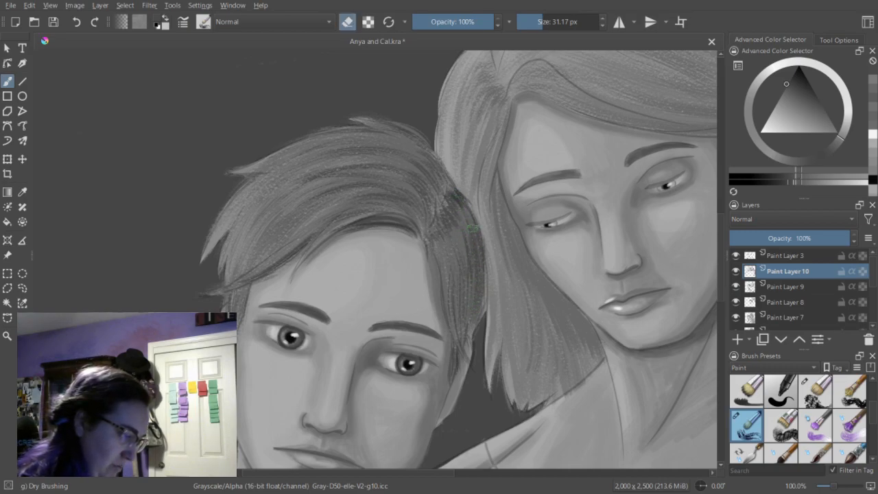
key(e)
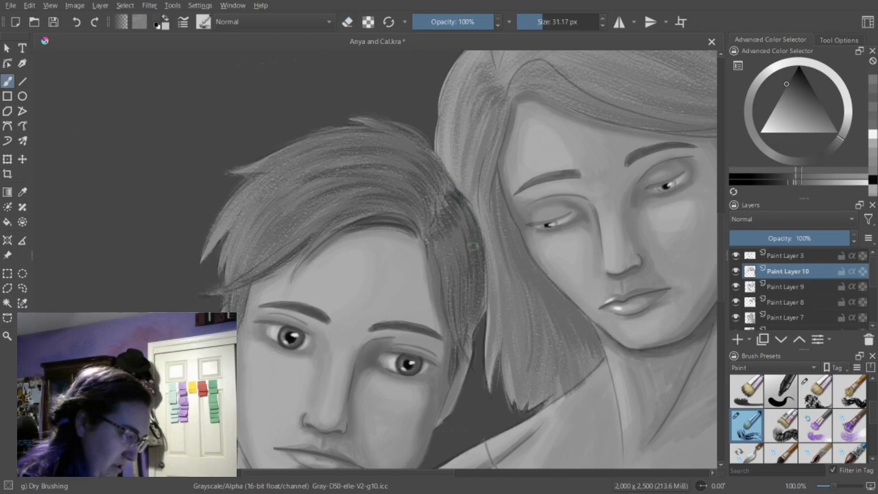
Shade dark strands through the woman's hair, including the length behind her ear, with the brush at 23.58 px.
click(540, 21)
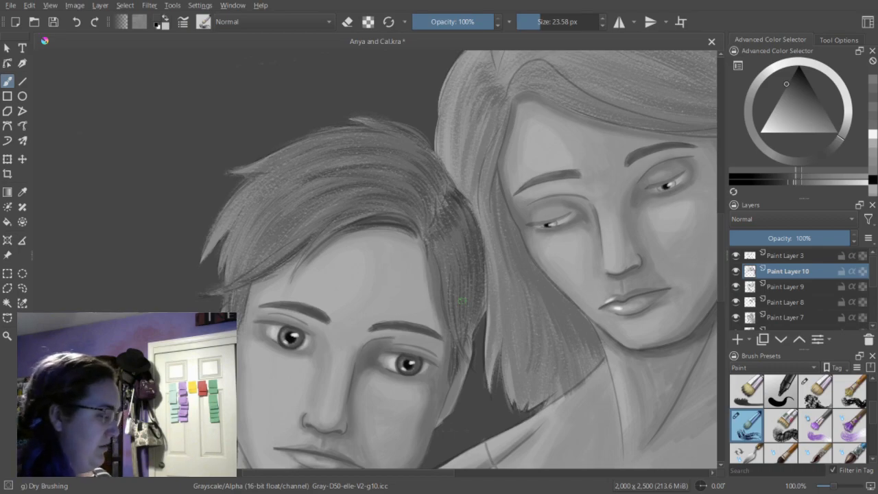
key(minus)
key(minus)
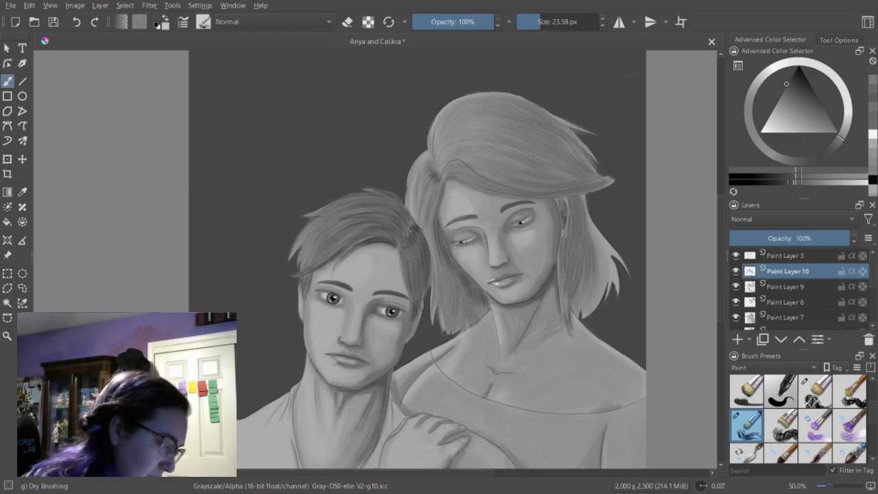
mouse_move(488, 189)
mouse_down()
mouse_move(584, 190)
mouse_move(560, 274)
mouse_move(570, 280)
mouse_up()
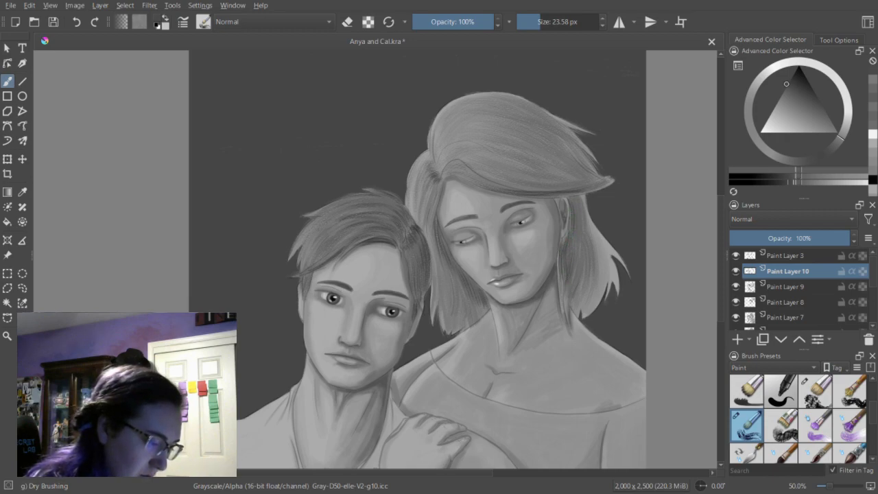
Add light gray strands to the woman's hair beside her parting with the brush at 27.20 px.
click(542, 22)
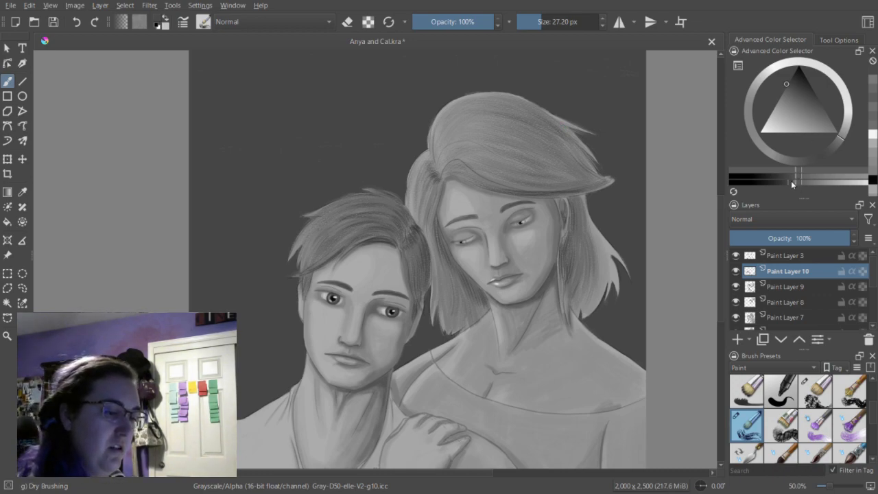
click(844, 185)
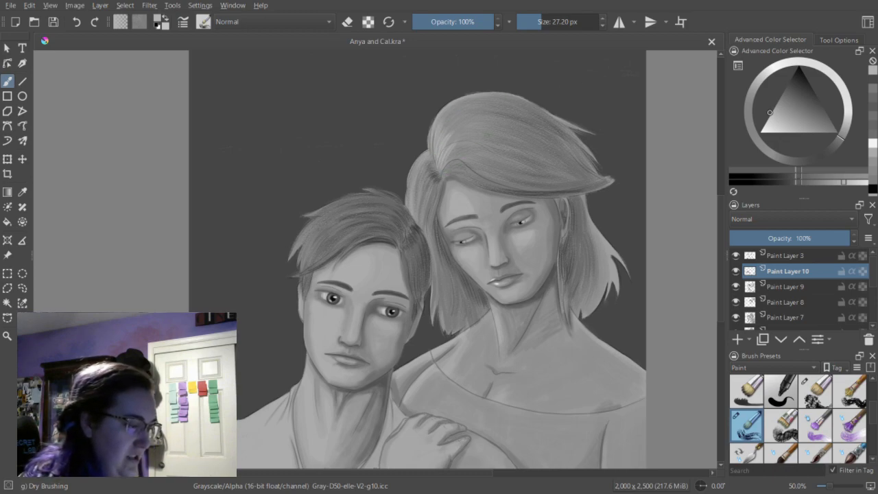
mouse_move(426, 157)
mouse_down()
mouse_move(410, 200)
mouse_move(420, 191)
mouse_up()
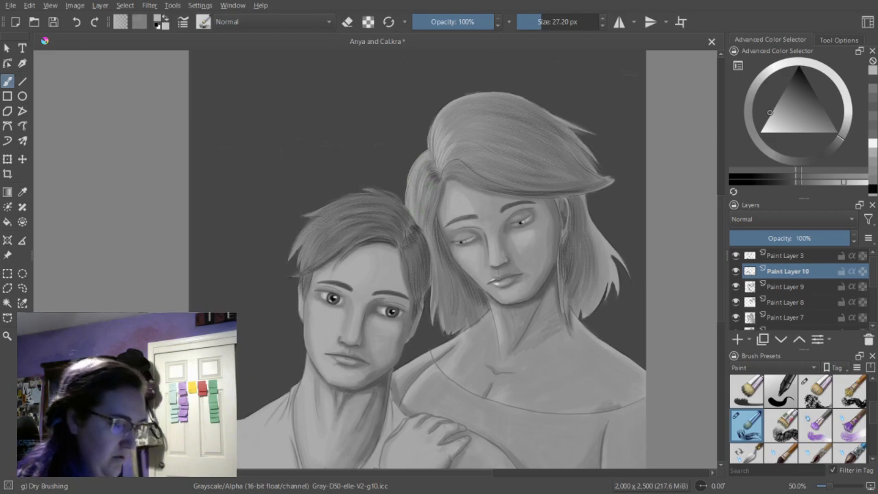
Add light gray strands to the woman's lower hair, swept fringe and parting, and try a highlight strand on the man's fringe.
drag(433, 288, 435, 313)
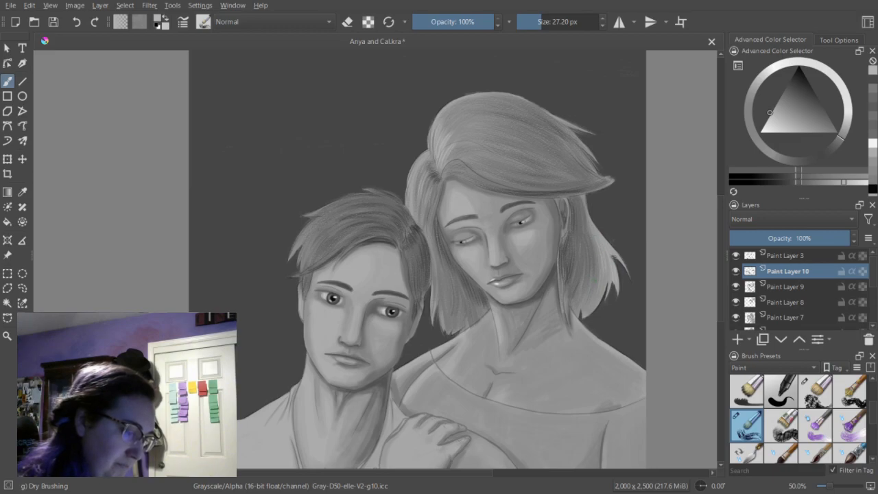
drag(601, 186, 529, 195)
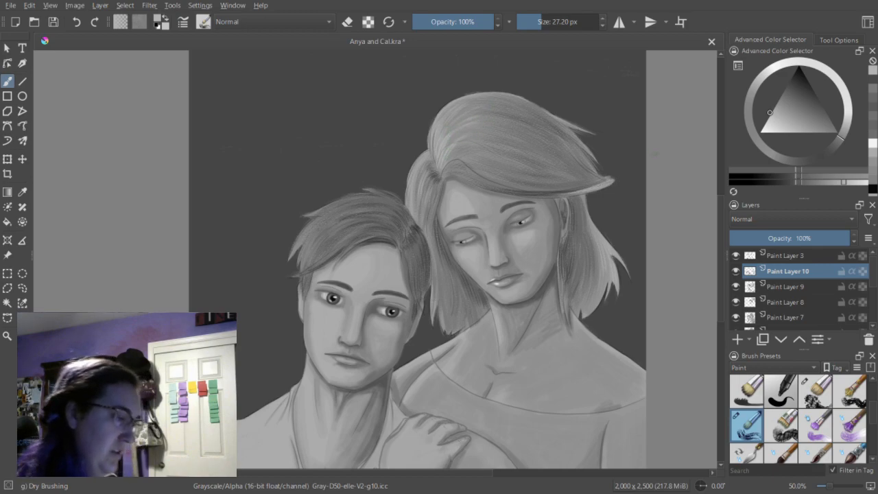
drag(444, 163, 446, 162)
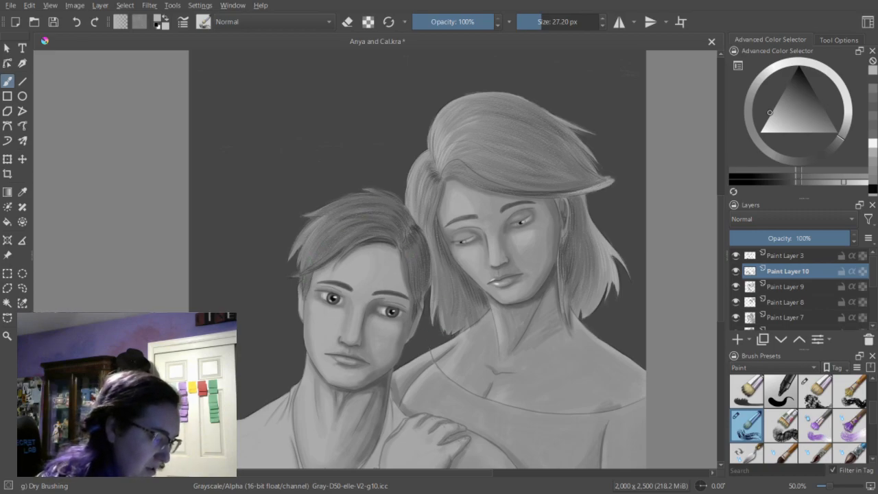
drag(317, 252, 344, 230)
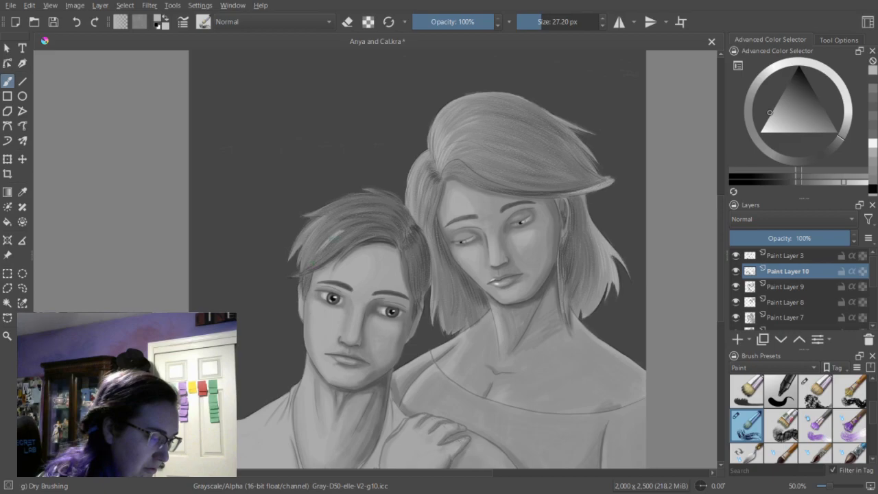
click(76, 26)
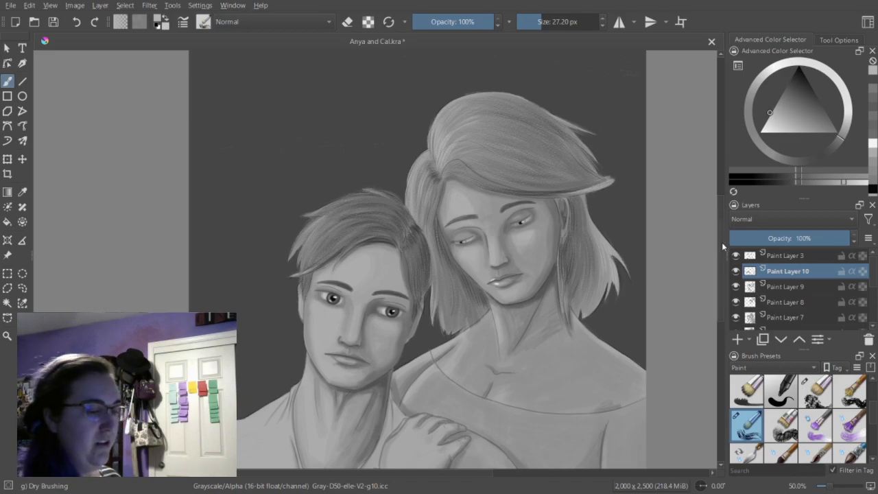
Shade the woman's dress dark gray along the side seam and lower torso using the Dry Bristles brush at 53.86 px.
scroll(723, 261, down, 3)
scroll(722, 262, down, 4)
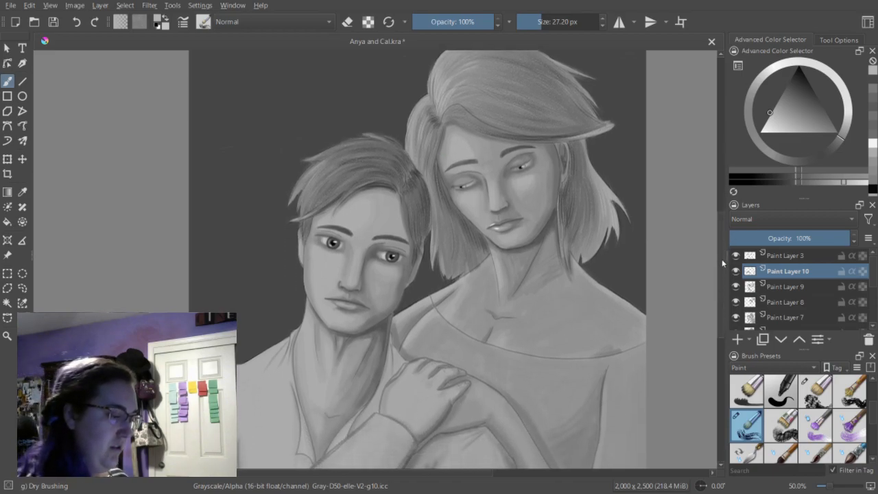
drag(721, 276, 721, 275)
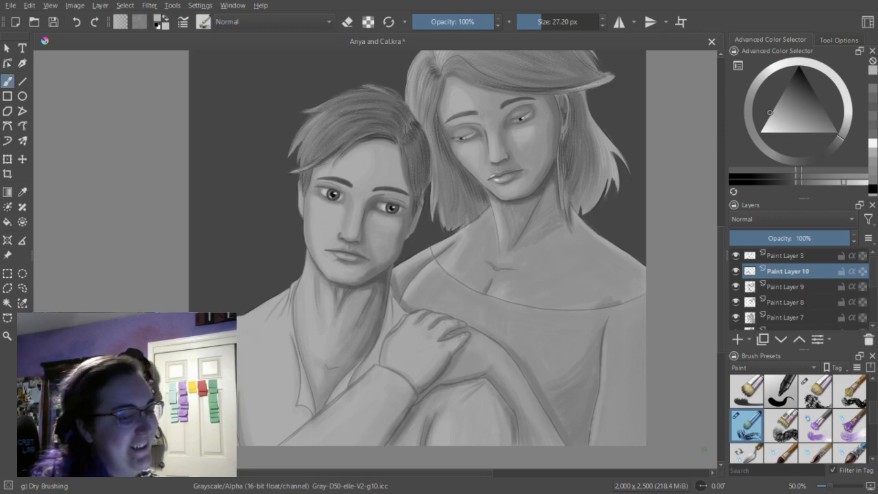
click(873, 88)
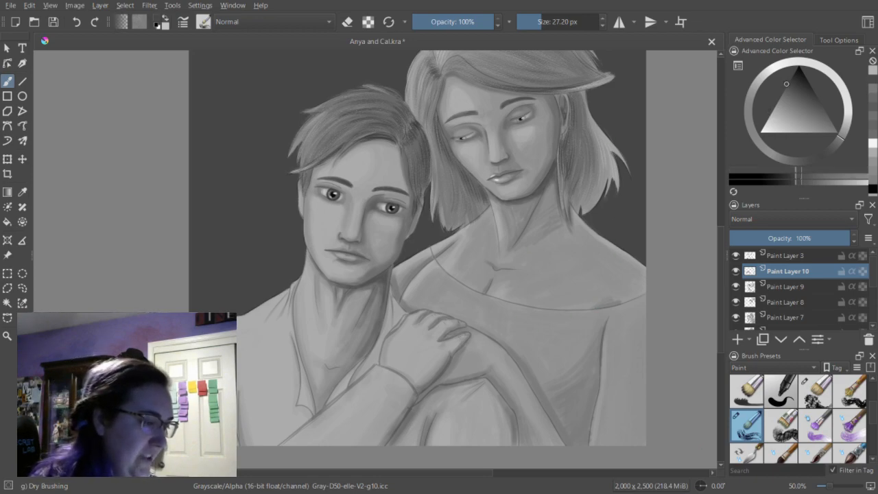
drag(542, 18, 546, 16)
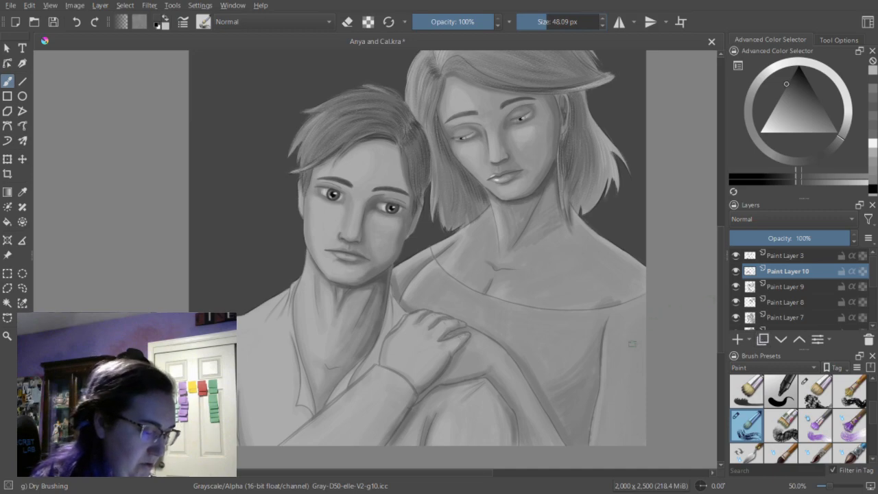
drag(603, 350, 591, 412)
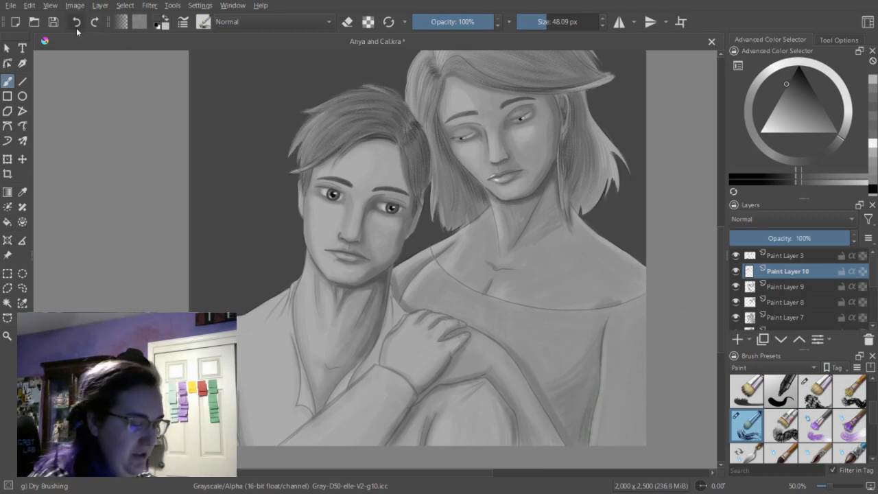
click(817, 398)
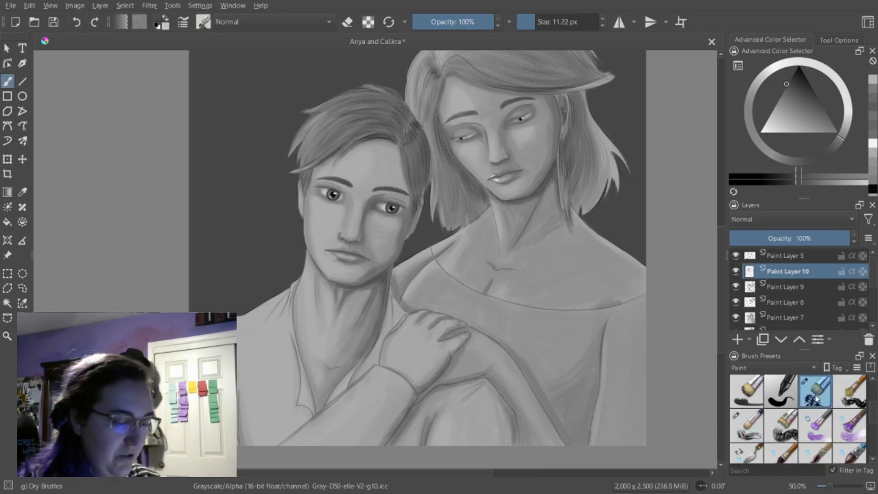
drag(534, 20, 558, 20)
mouse_move(592, 412)
mouse_down()
mouse_move(596, 366)
mouse_move(578, 453)
mouse_move(557, 363)
mouse_move(576, 447)
mouse_move(555, 414)
mouse_move(572, 441)
mouse_move(589, 403)
mouse_move(561, 419)
mouse_move(559, 411)
mouse_move(589, 379)
mouse_move(560, 404)
mouse_move(594, 351)
mouse_up()
mouse_move(570, 401)
mouse_down()
mouse_move(560, 408)
mouse_move(576, 397)
mouse_move(564, 415)
mouse_move(581, 443)
mouse_move(593, 386)
mouse_move(567, 426)
mouse_up()
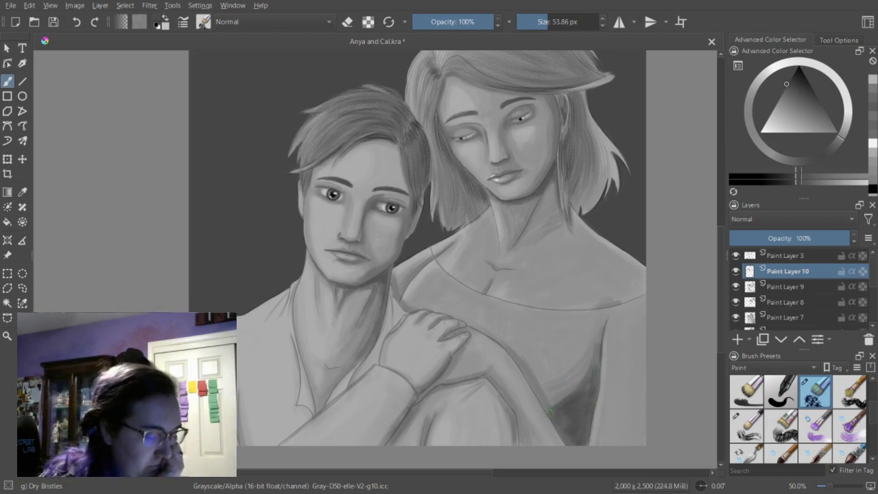
Cover the woman's dress with medium gray from the waist to the neckline, filling around the man's hand.
click(874, 89)
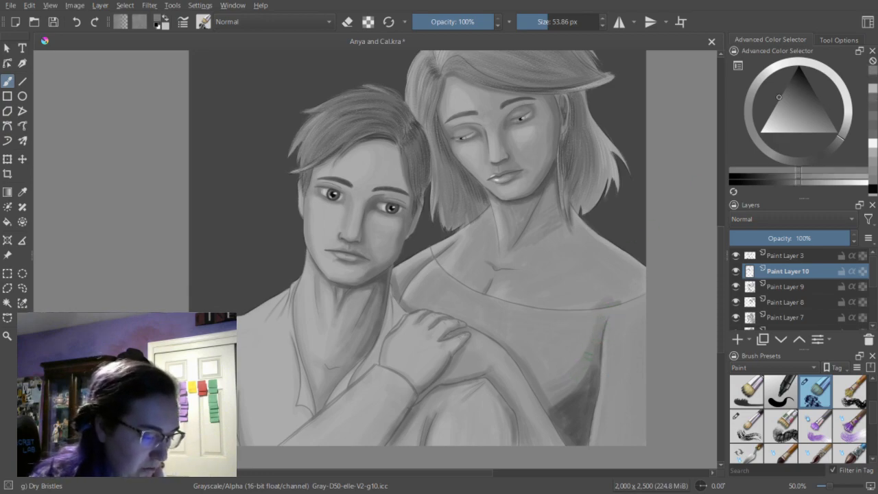
mouse_move(599, 333)
mouse_down()
mouse_move(543, 389)
mouse_move(596, 332)
mouse_move(547, 372)
mouse_move(592, 331)
mouse_move(564, 352)
mouse_move(579, 334)
mouse_move(542, 341)
mouse_move(547, 335)
mouse_move(530, 318)
mouse_move(529, 359)
mouse_move(472, 321)
mouse_move(531, 353)
mouse_move(486, 328)
mouse_move(524, 350)
mouse_move(487, 328)
mouse_move(569, 342)
mouse_move(509, 337)
mouse_move(559, 346)
mouse_move(497, 318)
mouse_move(564, 331)
mouse_move(487, 319)
mouse_move(568, 329)
mouse_move(496, 316)
mouse_move(586, 320)
mouse_move(540, 315)
mouse_move(644, 301)
mouse_move(607, 314)
mouse_move(651, 297)
mouse_move(627, 310)
mouse_move(640, 315)
mouse_move(614, 352)
mouse_move(607, 335)
mouse_move(617, 344)
mouse_move(625, 330)
mouse_move(640, 329)
mouse_move(641, 359)
mouse_move(647, 334)
mouse_move(644, 448)
mouse_move(639, 362)
mouse_move(629, 431)
mouse_move(617, 443)
mouse_move(604, 406)
mouse_move(606, 366)
mouse_move(597, 442)
mouse_move(607, 423)
mouse_up()
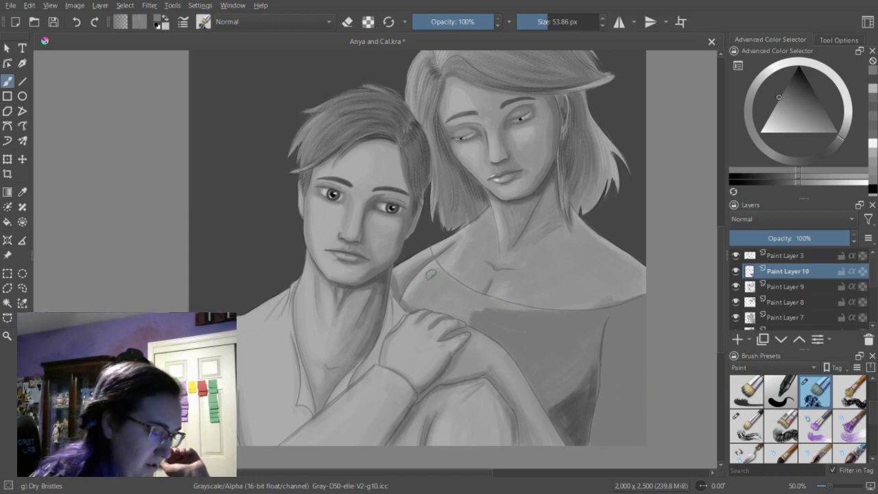
drag(474, 296, 542, 307)
mouse_move(456, 302)
mouse_down()
mouse_move(439, 283)
mouse_move(493, 312)
mouse_move(439, 287)
mouse_move(485, 315)
mouse_move(442, 299)
mouse_move(495, 324)
mouse_move(451, 313)
mouse_up()
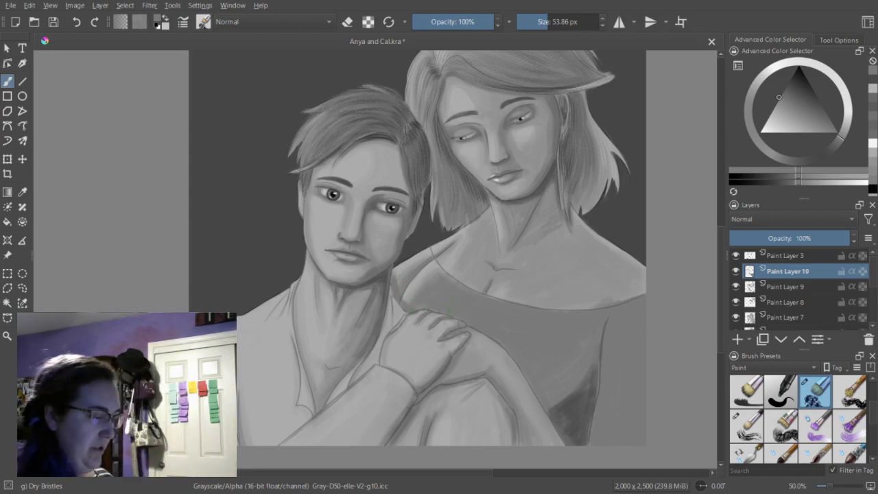
Deepen the dark gray shadow on the dress's lower torso and up along the inside of the sleeve seam.
ctrl+click(567, 410)
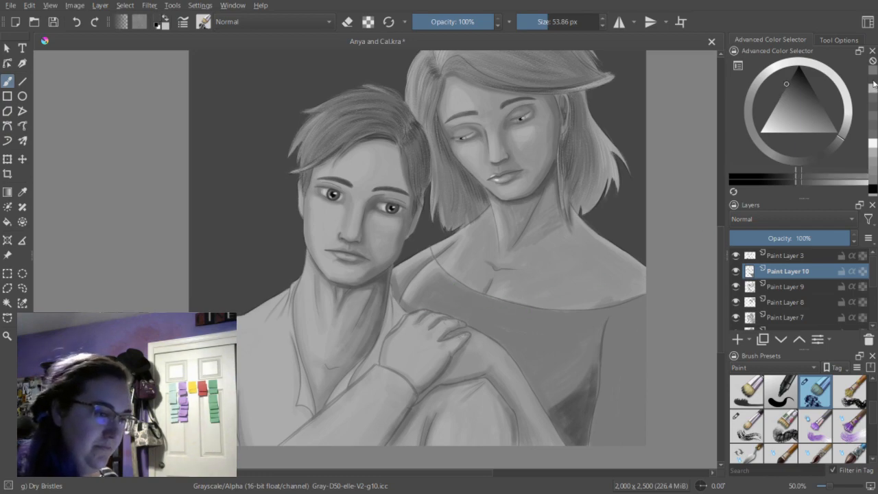
drag(553, 407, 595, 350)
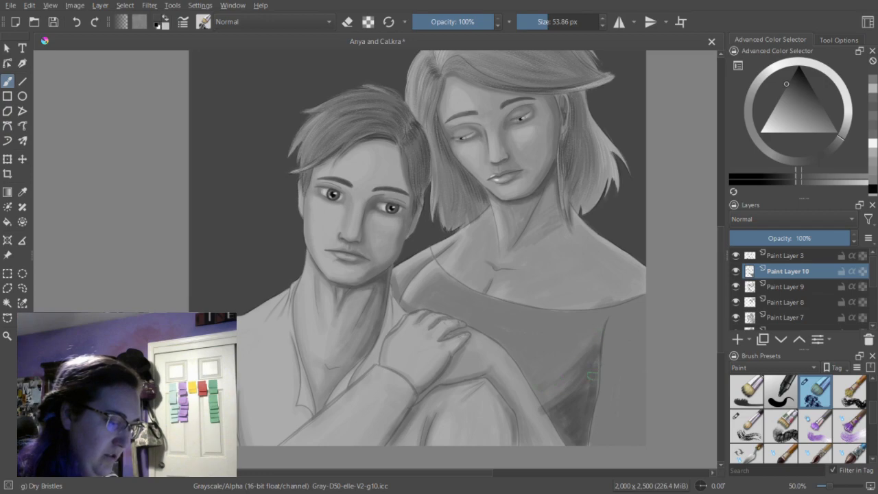
key(e)
key(e)
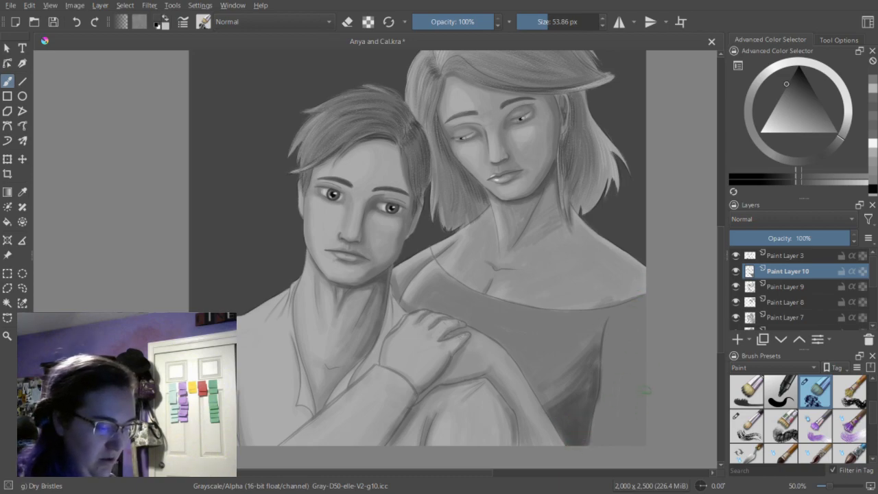
Shade the lower part of the woman's sleeve and both sides of the sleeve seam with dark gray strokes.
drag(610, 323, 605, 378)
drag(606, 348, 599, 446)
mouse_move(598, 393)
mouse_down()
mouse_move(595, 446)
mouse_move(603, 446)
mouse_up()
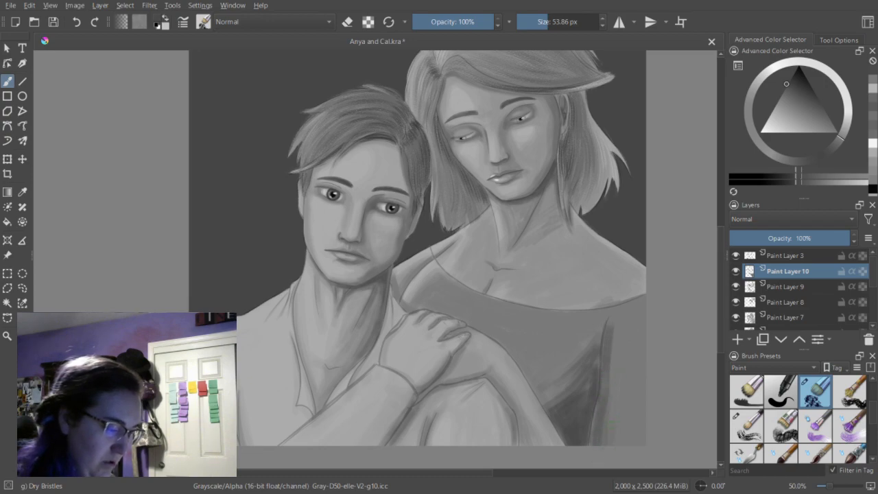
drag(629, 396, 617, 452)
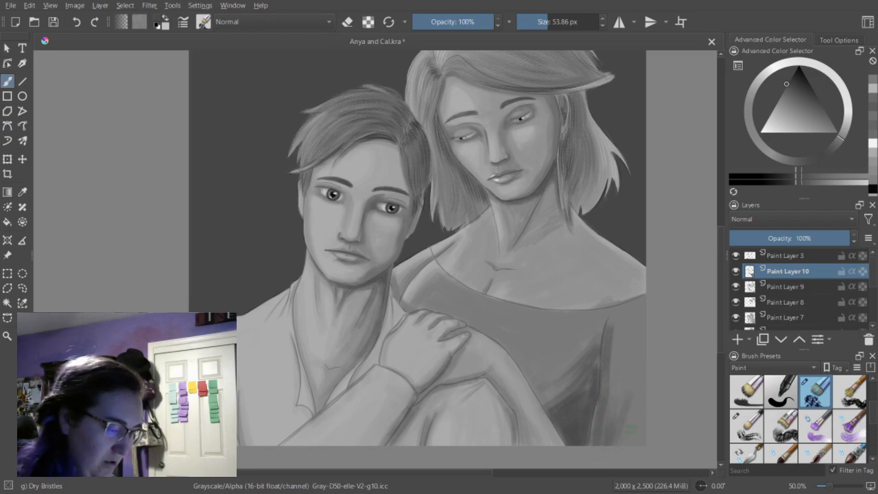
drag(642, 391, 637, 444)
mouse_move(644, 406)
mouse_down()
mouse_move(637, 445)
mouse_move(622, 444)
mouse_up()
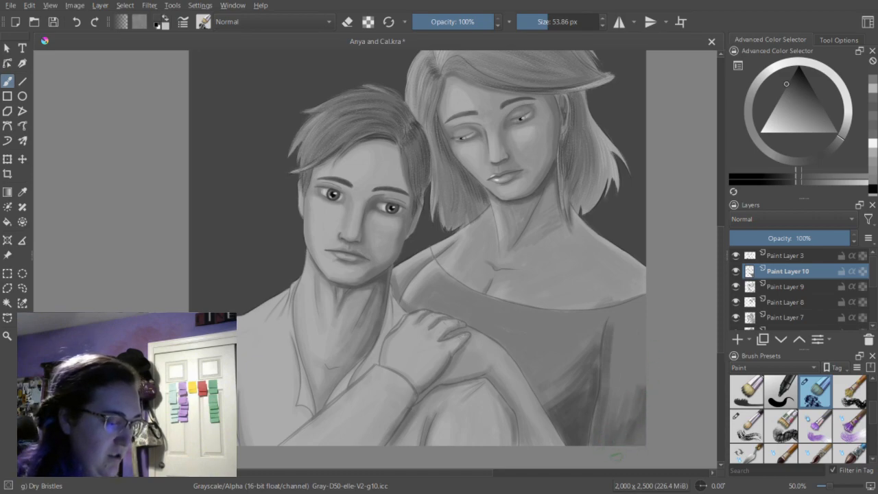
mouse_move(598, 346)
mouse_down()
mouse_move(596, 390)
mouse_move(590, 351)
mouse_move(594, 397)
mouse_move(601, 336)
mouse_move(600, 408)
mouse_move(609, 327)
mouse_move(596, 442)
mouse_move(596, 401)
mouse_move(592, 434)
mouse_up()
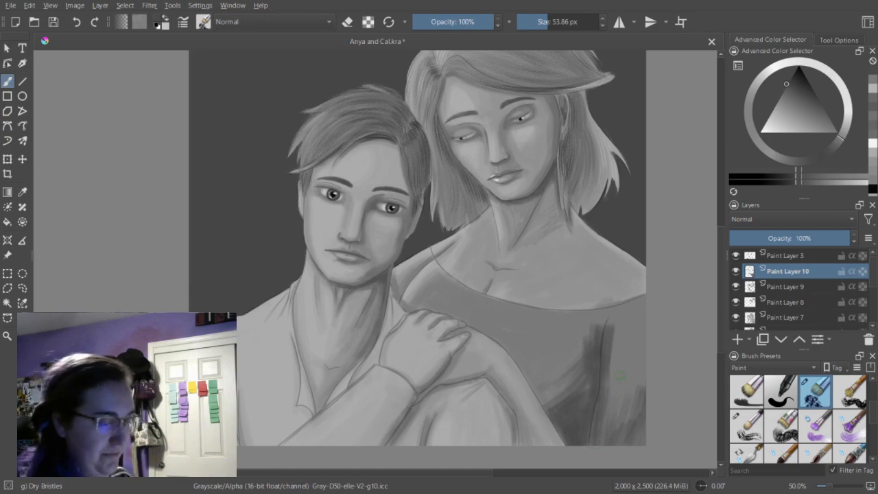
drag(613, 324, 608, 409)
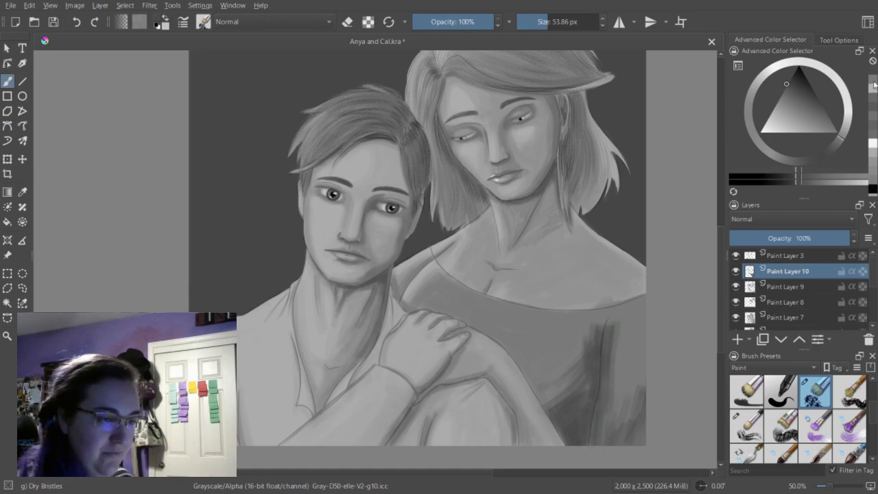
Blend progressively lighter grays down the woman's sleeve beside the seam to soften the dark strokes.
click(803, 182)
drag(616, 325, 608, 406)
click(801, 184)
mouse_move(622, 329)
mouse_down()
mouse_move(612, 399)
mouse_move(620, 330)
mouse_up()
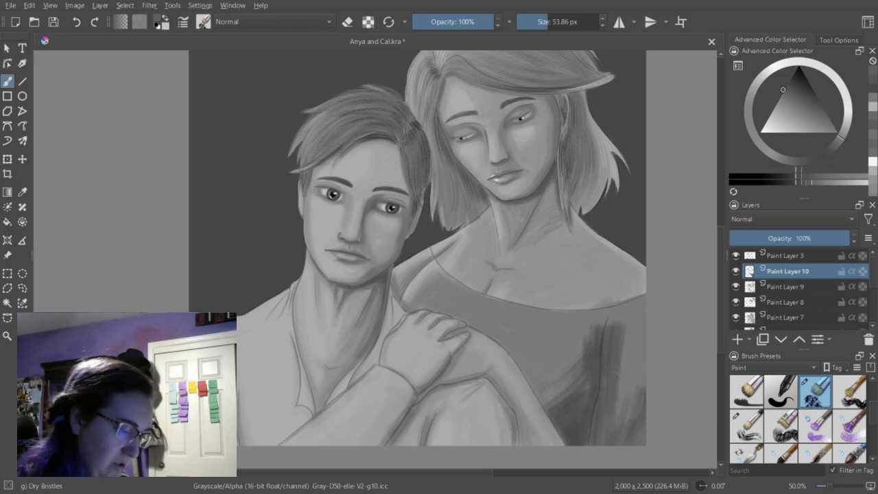
click(816, 182)
drag(619, 330, 614, 395)
drag(618, 332, 609, 406)
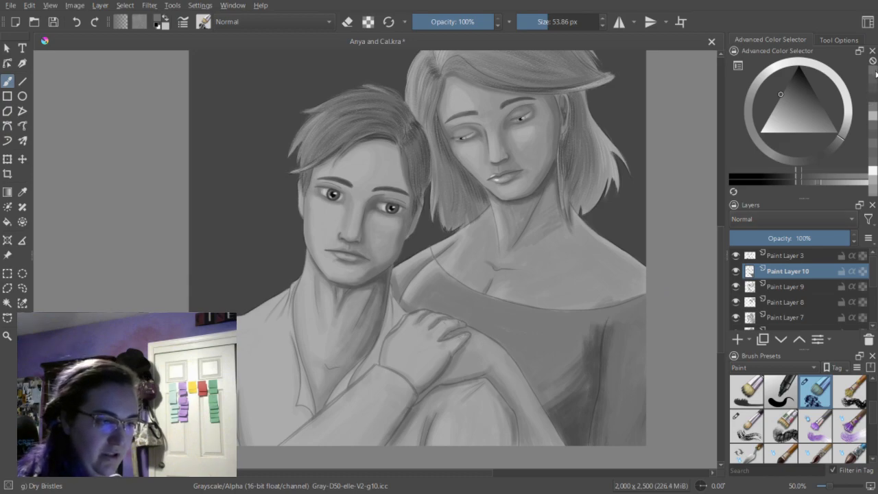
click(778, 99)
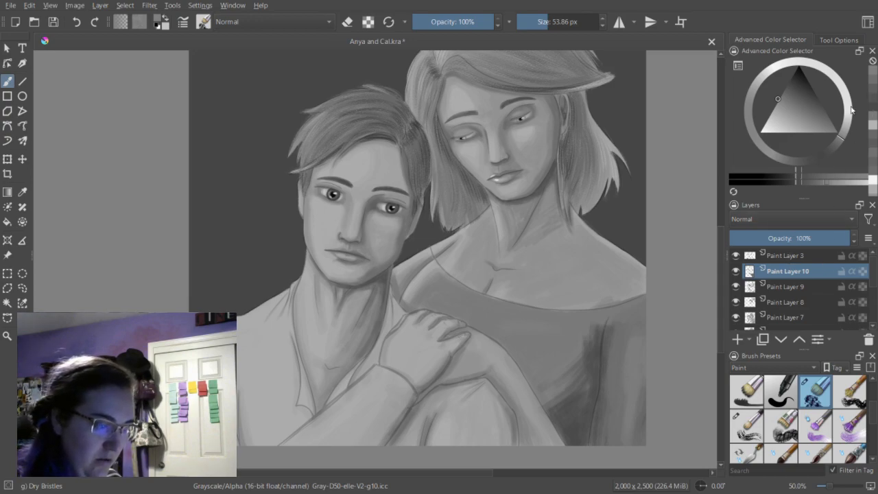
Try a thin light gray highlight along the inner edge of the sleeve with the brush at 12.30 px.
click(838, 184)
click(540, 23)
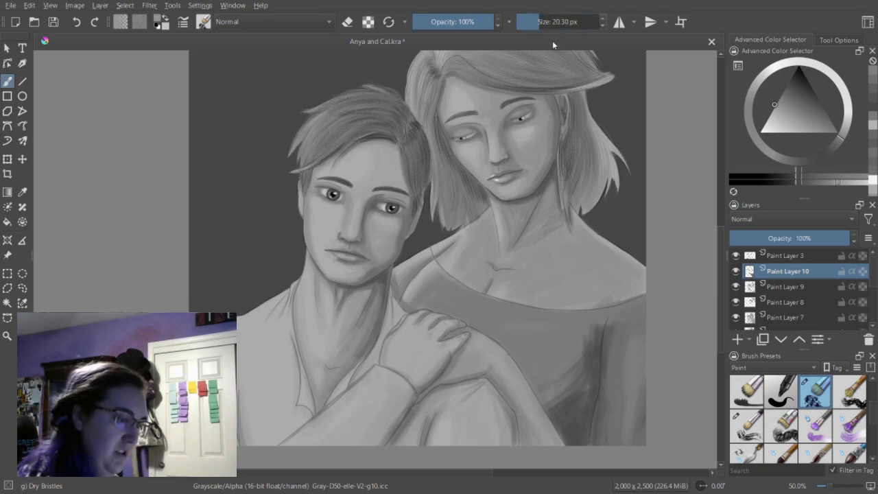
click(536, 21)
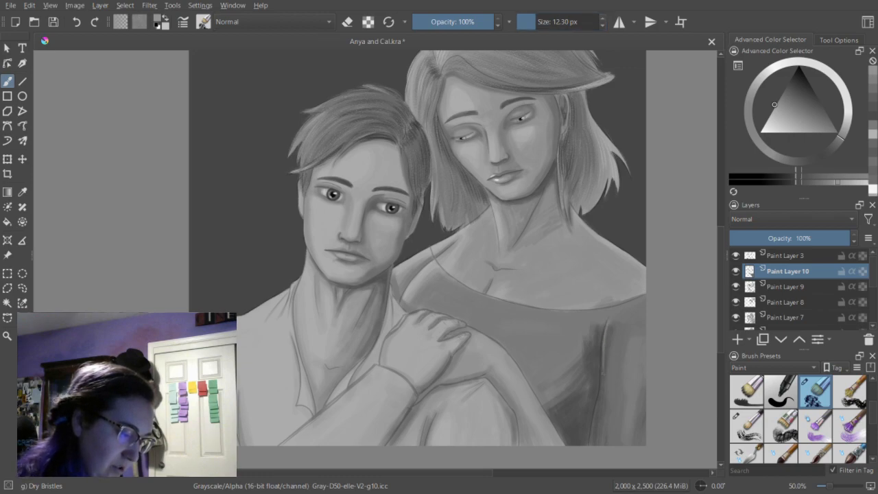
mouse_move(601, 384)
mouse_down()
mouse_move(591, 445)
mouse_move(597, 411)
mouse_up()
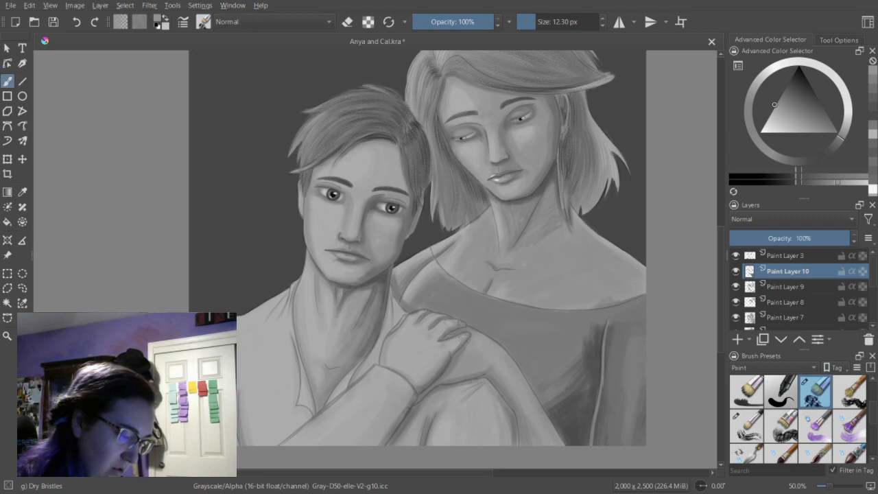
Darken the line between the bodice and sleeve with dark gray, enlarging the brush to 21.90 px for the shadow beside it.
click(874, 92)
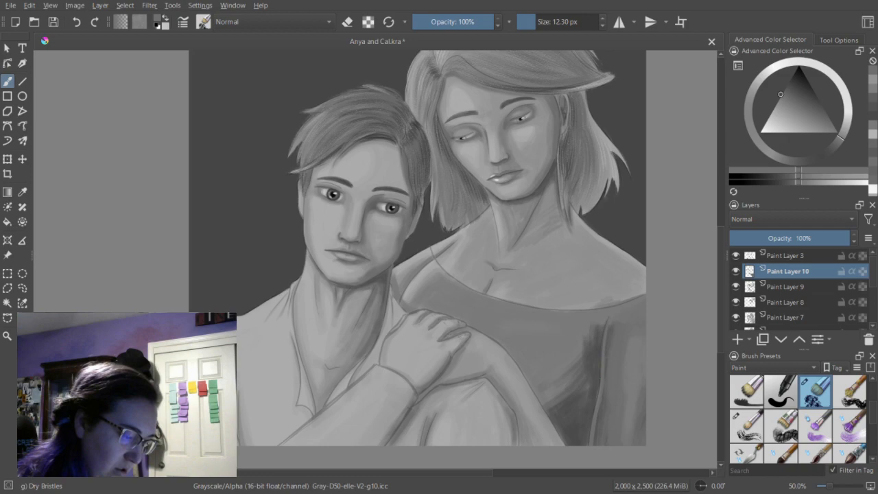
click(875, 112)
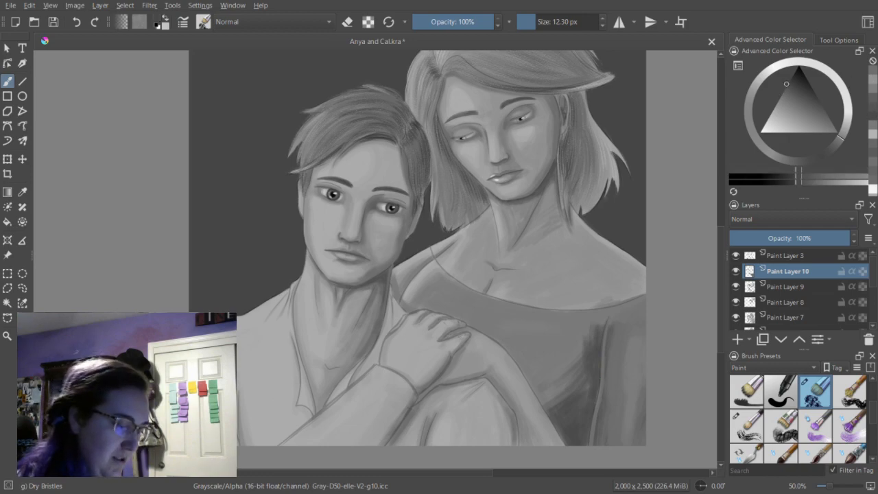
drag(601, 385, 591, 445)
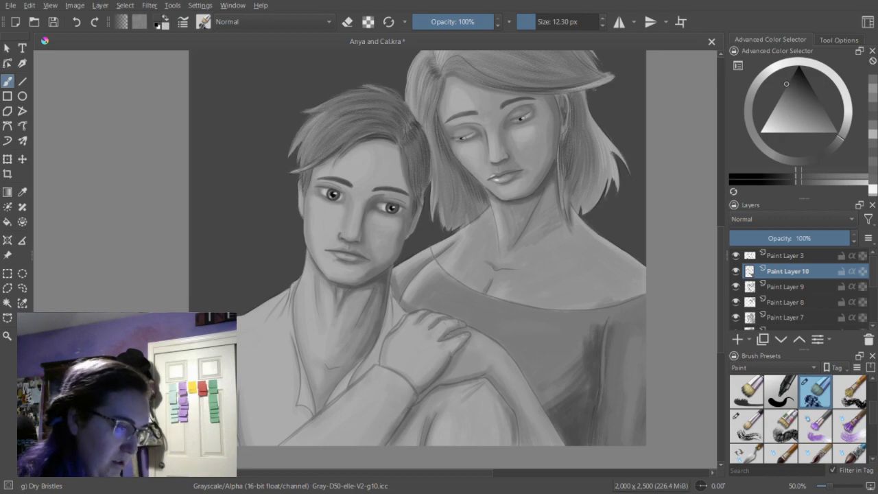
click(540, 22)
mouse_move(598, 388)
mouse_down()
mouse_move(592, 459)
mouse_move(599, 398)
mouse_up()
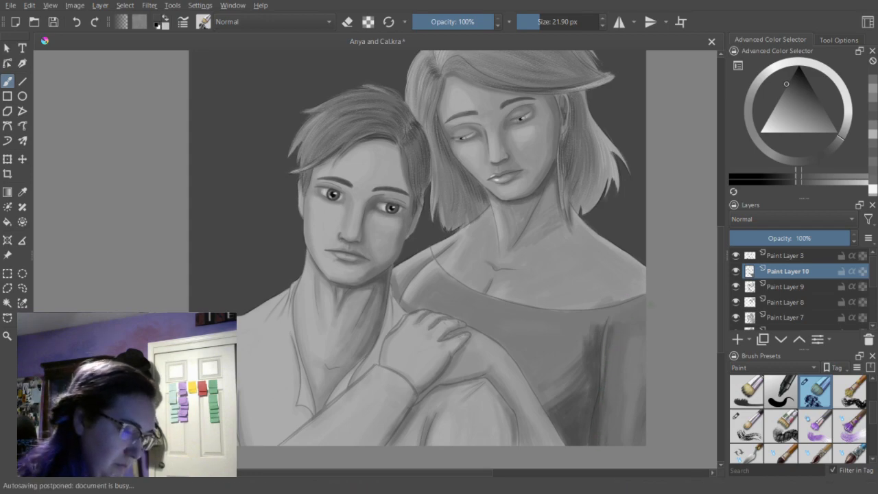
Paint a lighter gray highlight down the inner edge of the woman's sleeve beside the seam and blend it with darker grays.
click(874, 90)
drag(610, 327, 609, 377)
mouse_move(609, 322)
mouse_down()
mouse_move(607, 378)
mouse_move(603, 354)
mouse_up()
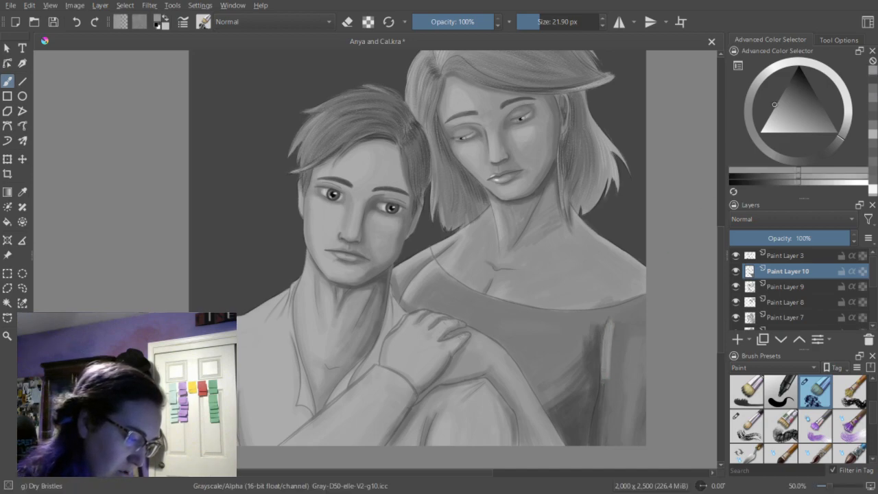
click(874, 95)
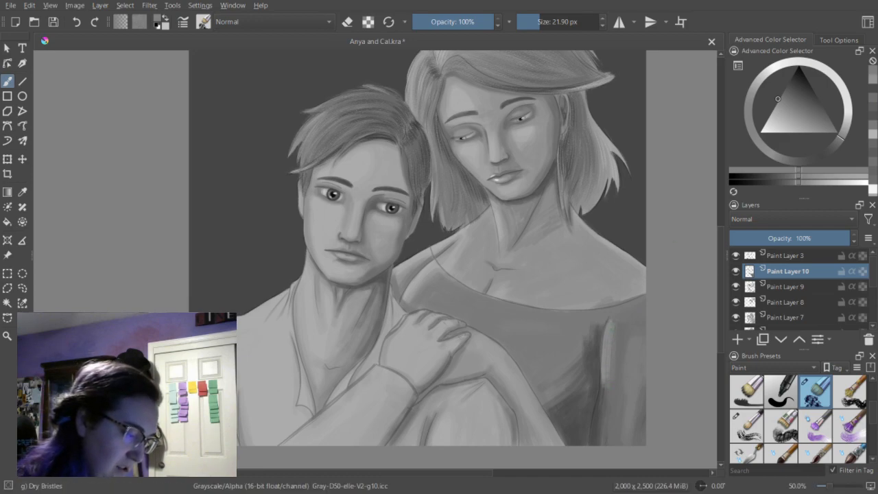
drag(605, 378, 607, 407)
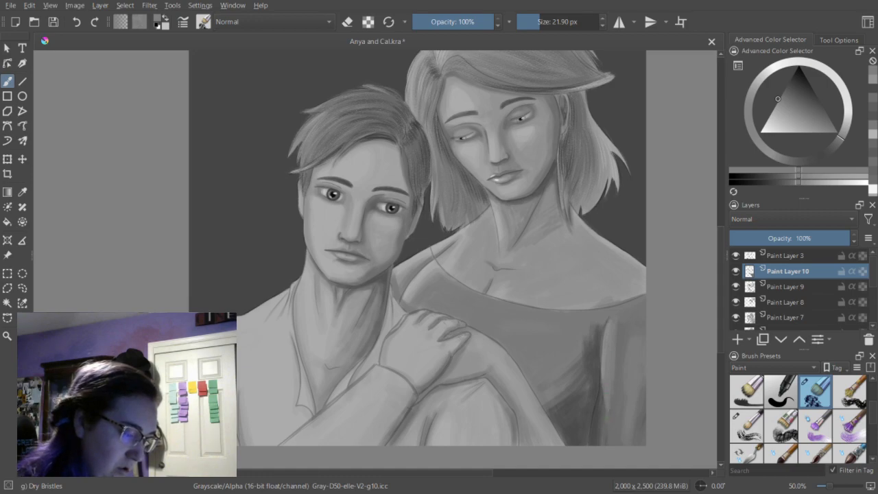
Shade the outer part of the woman's sleeve with dark gray at 25.35 px and soften it with a lighter gray at 33.30 px.
click(873, 98)
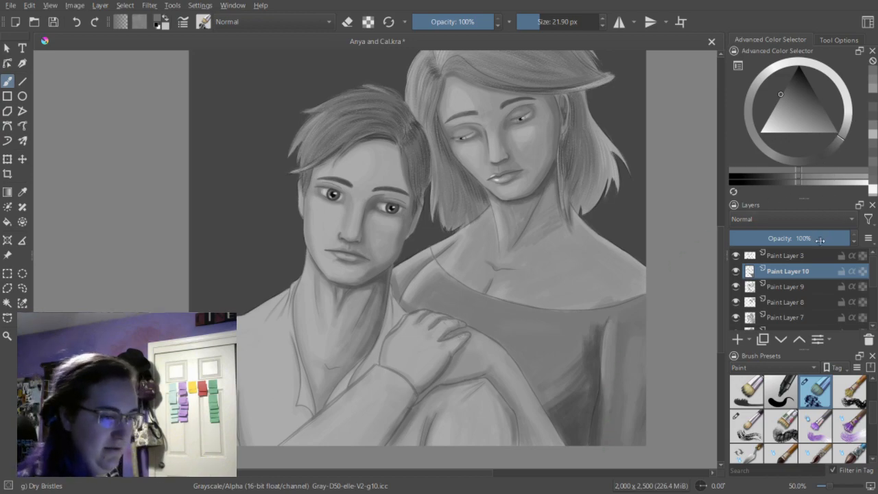
click(873, 109)
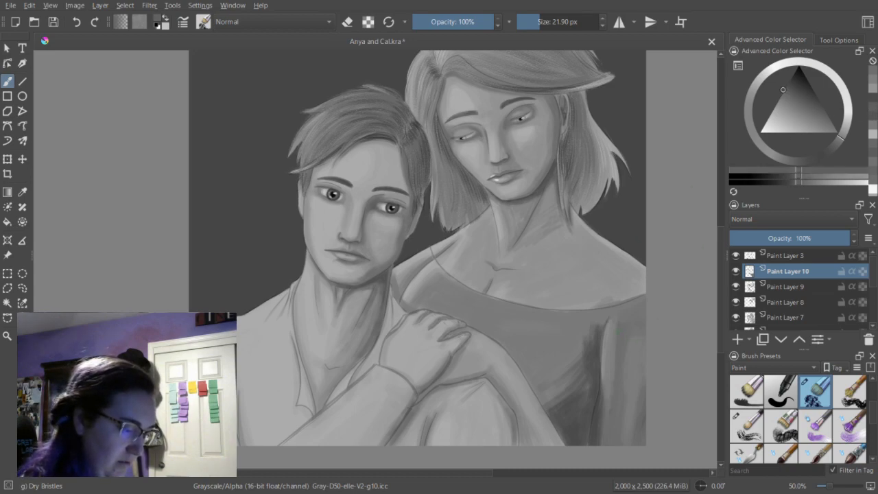
key(bracketright)
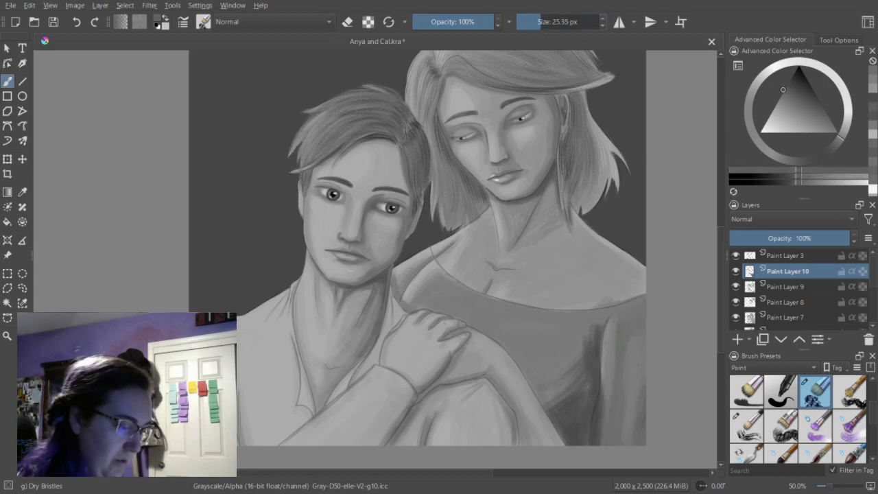
mouse_move(626, 391)
mouse_down()
mouse_move(628, 337)
mouse_move(632, 421)
mouse_move(638, 363)
mouse_move(626, 443)
mouse_move(641, 339)
mouse_move(637, 442)
mouse_move(647, 434)
mouse_up()
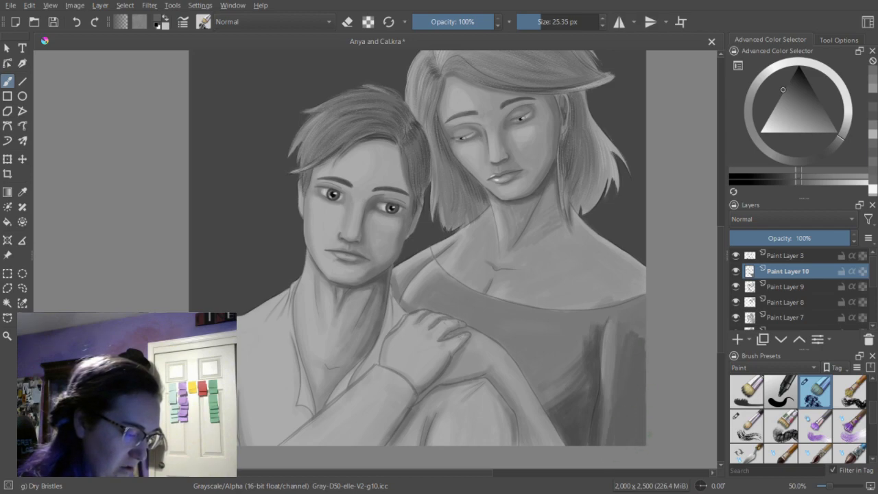
mouse_move(627, 341)
mouse_down()
mouse_move(642, 332)
mouse_move(636, 358)
mouse_move(634, 322)
mouse_up()
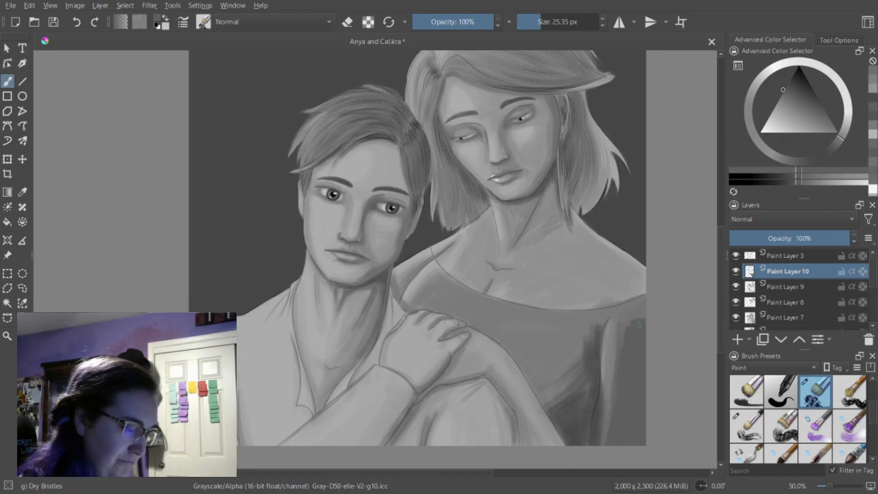
click(876, 79)
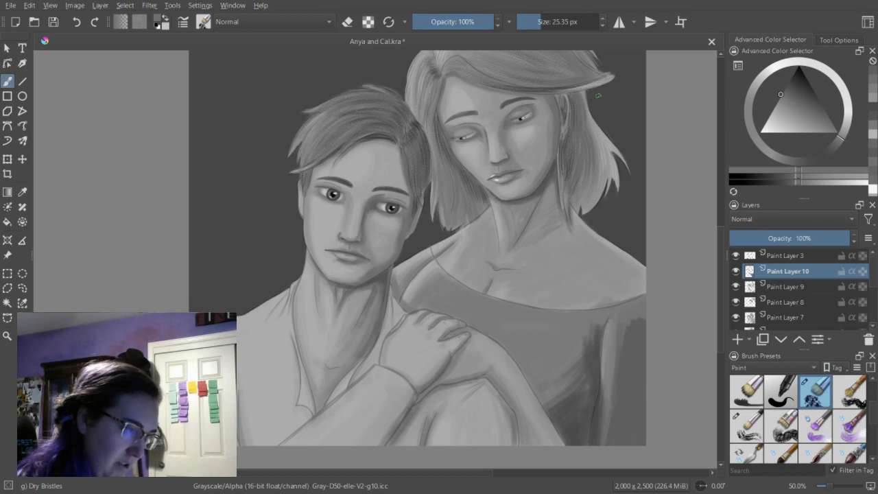
click(543, 22)
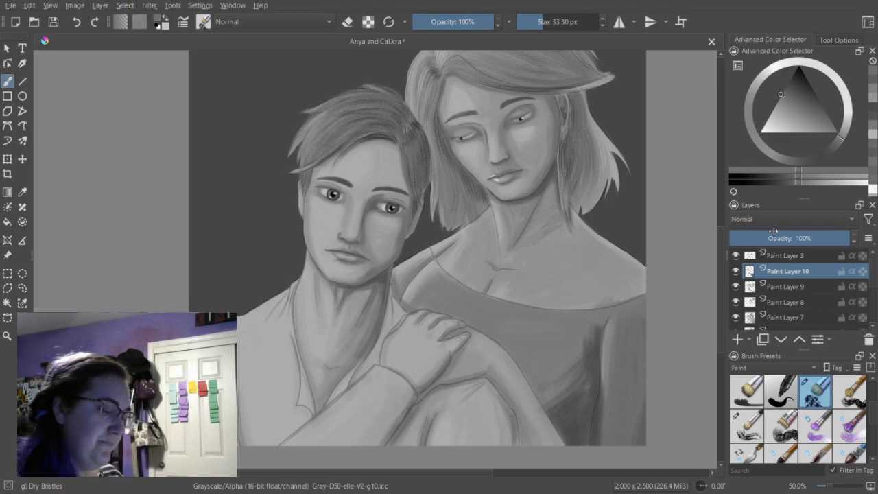
Deepen the seam between the bodice and sleeve with a darker gray, reducing the brush to 15.96 px.
click(876, 109)
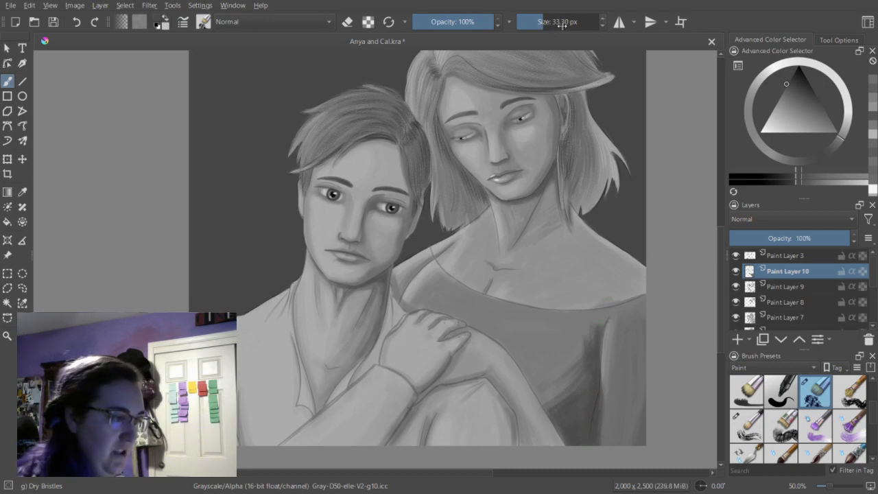
click(791, 186)
click(535, 23)
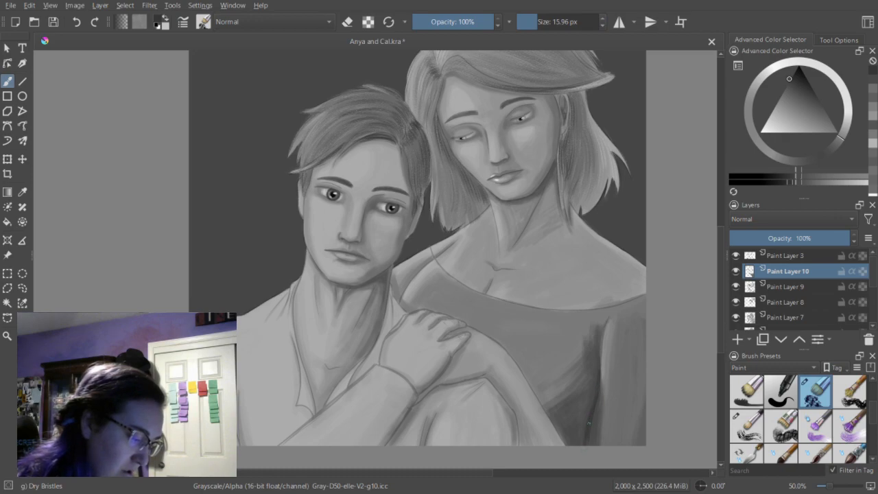
Darken the bodice along the arm in front of it at 20.30 px and deepen the lower bodice shadow at 33.30 px.
click(539, 23)
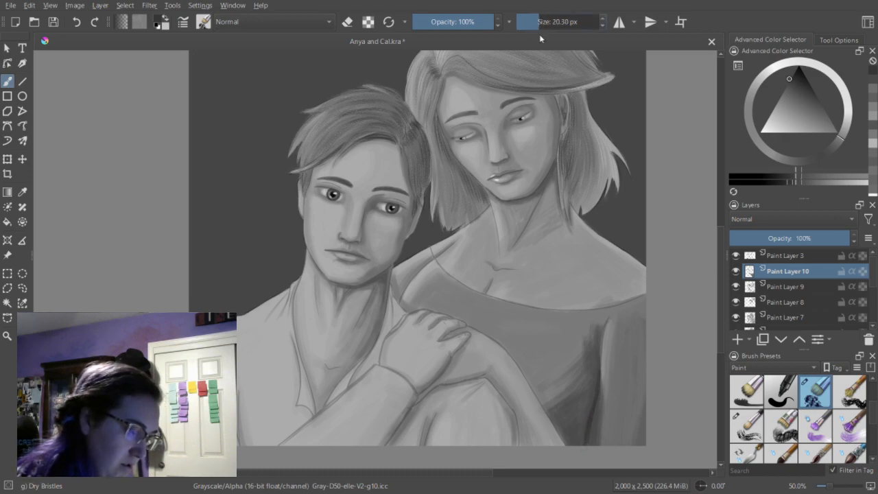
drag(549, 415, 536, 389)
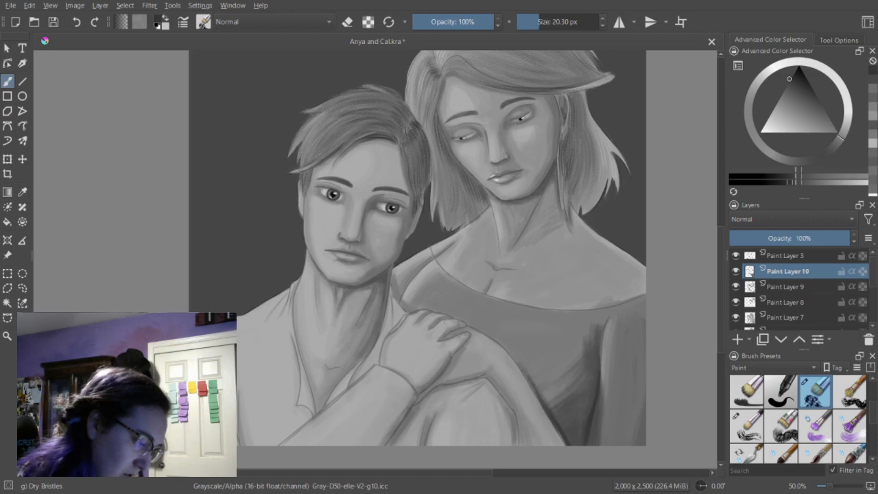
click(543, 22)
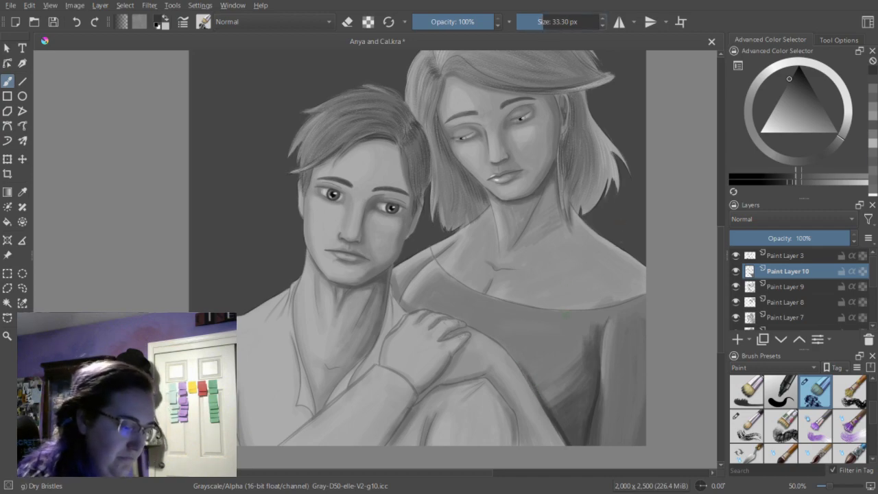
drag(576, 436, 588, 410)
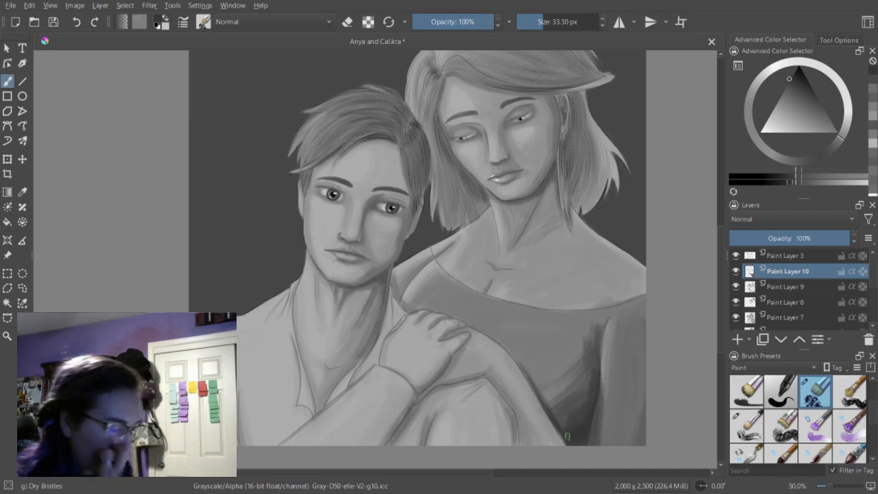
Darken the dress edge beside the man's neck and shoulder at 17.33 px, trimming the dark strokes with the eraser mode.
click(537, 22)
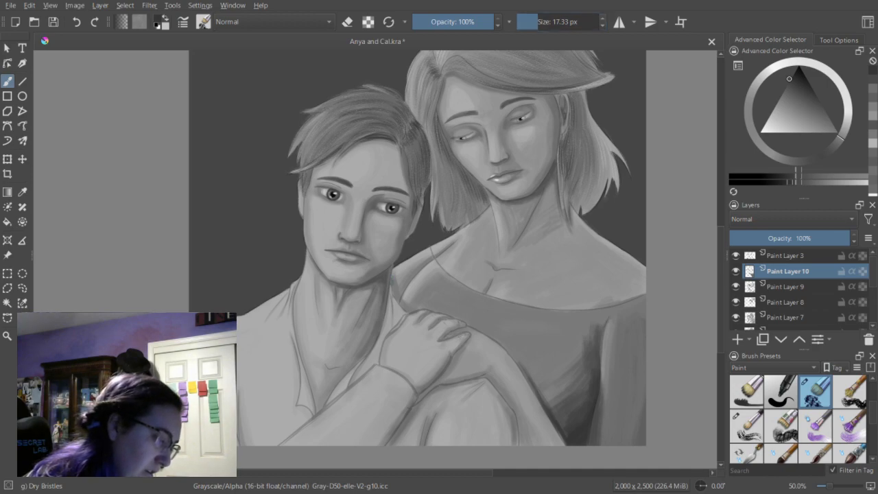
drag(392, 279, 393, 288)
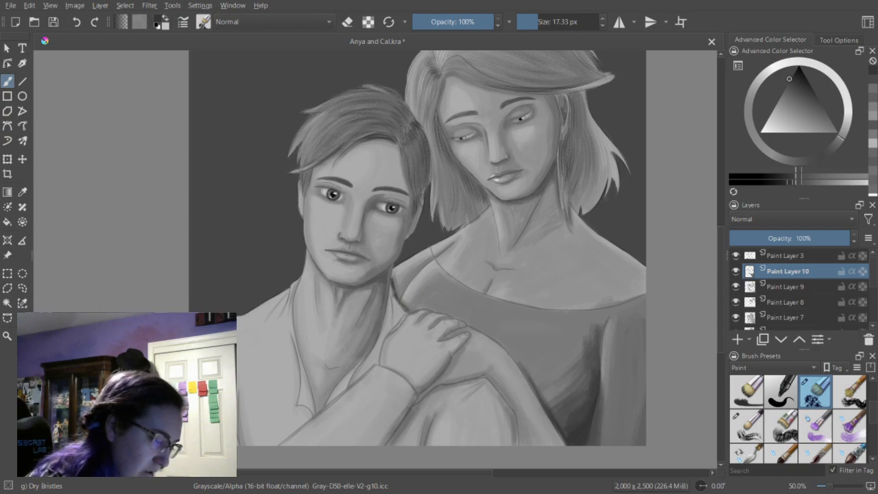
key(e)
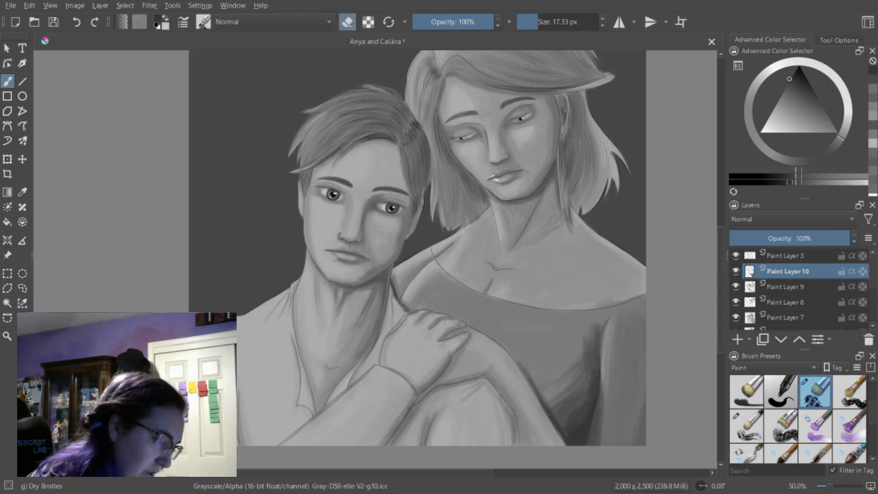
drag(393, 282, 395, 291)
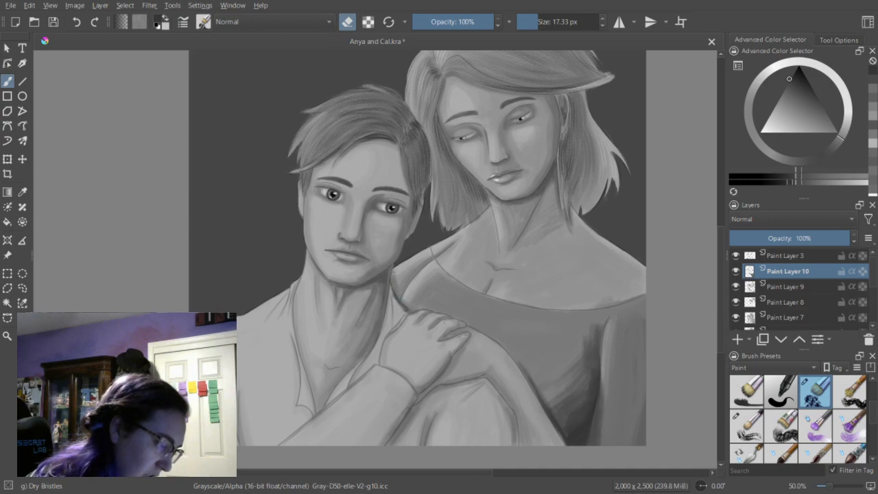
key(e)
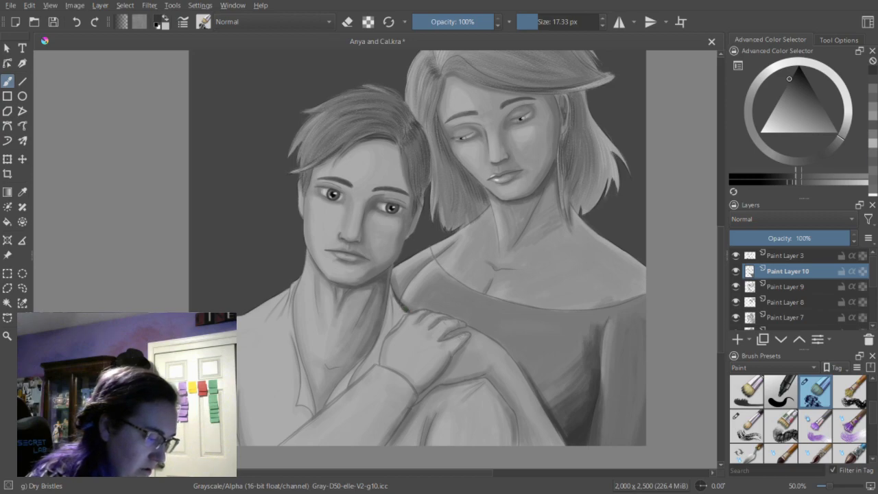
key(e)
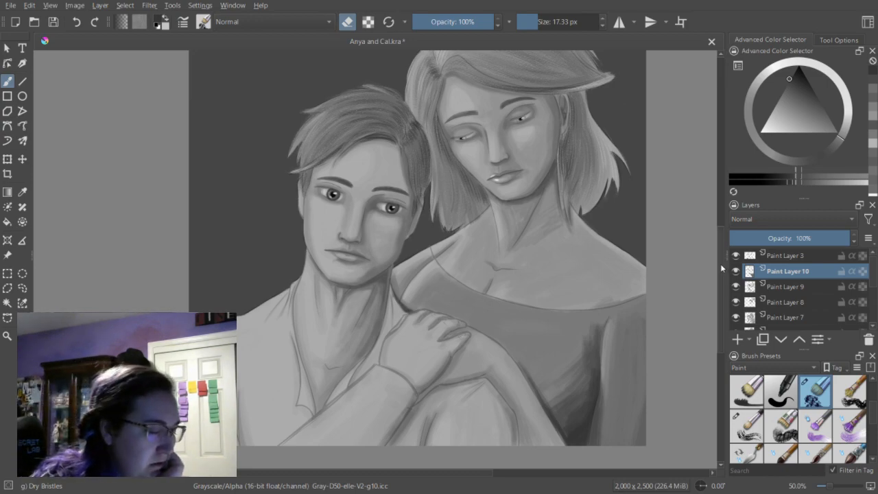
Check the portrait as a whole and save the document.
key(minus)
key(minus)
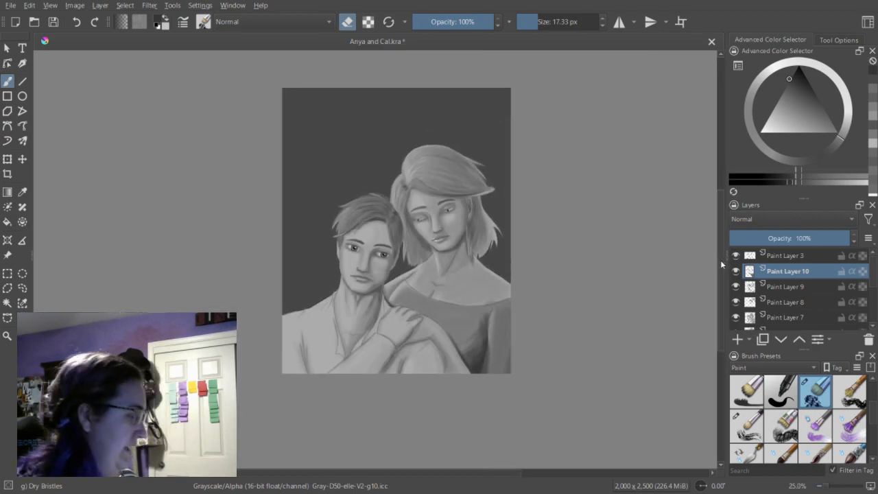
key(plus)
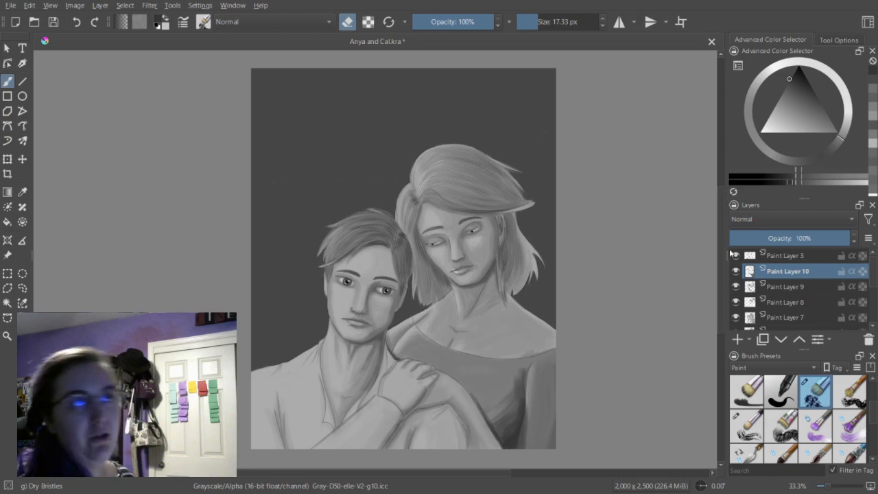
click(52, 22)
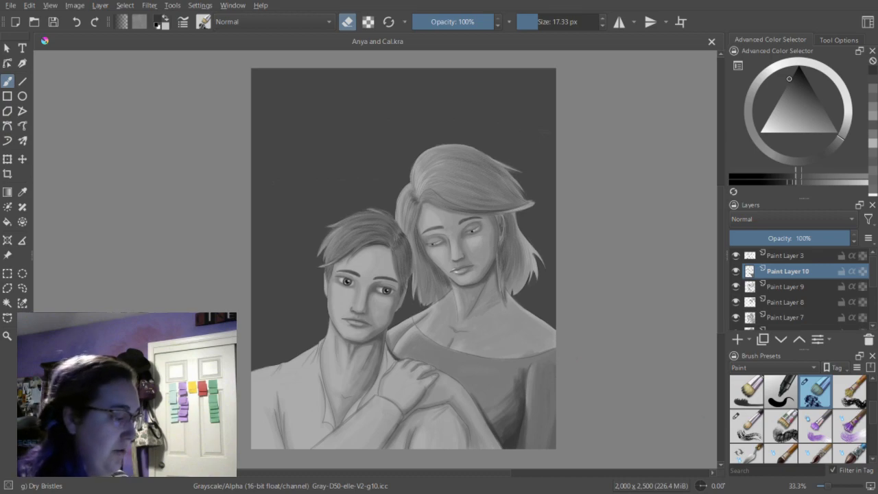
Choose the Texture Splat brush and try dark freckles across the man's nose and cheeks at 135 px, undoing the test.
drag(473, 473, 443, 473)
key(ctrl+plus)
key(ctrl+plus)
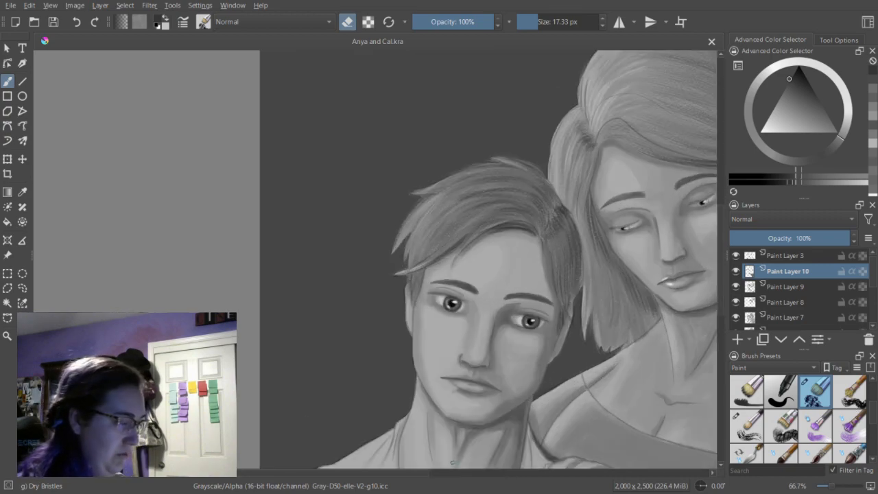
scroll(488, 259, down, 3)
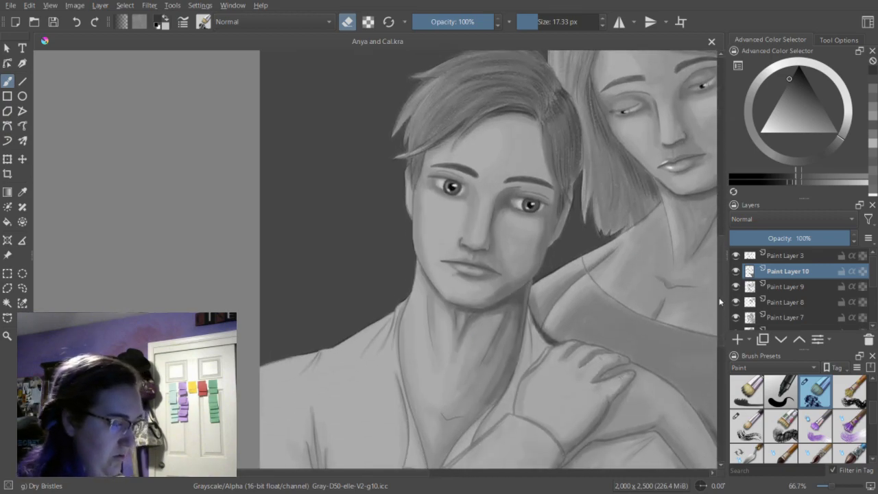
key(ctrl+plus)
drag(385, 476, 415, 474)
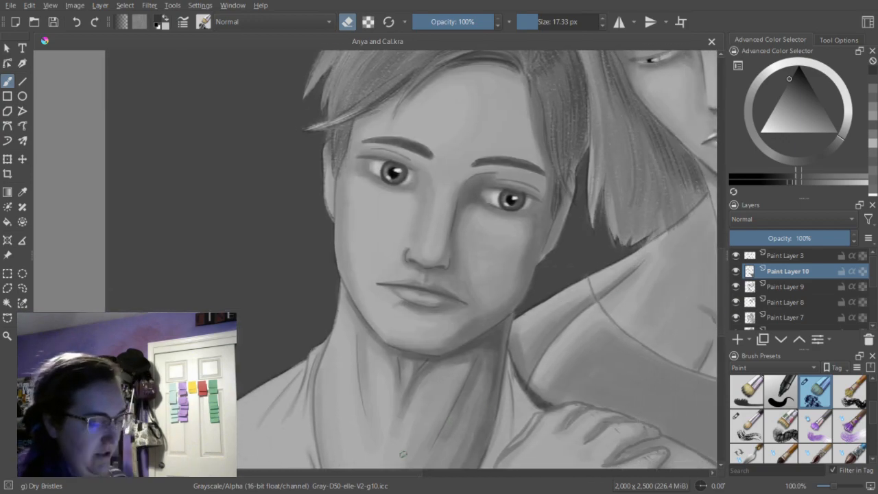
drag(871, 408, 873, 443)
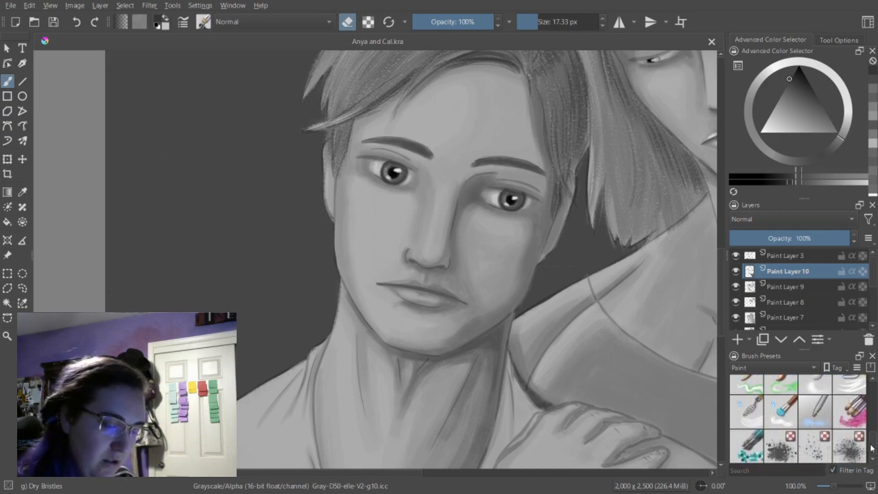
click(816, 450)
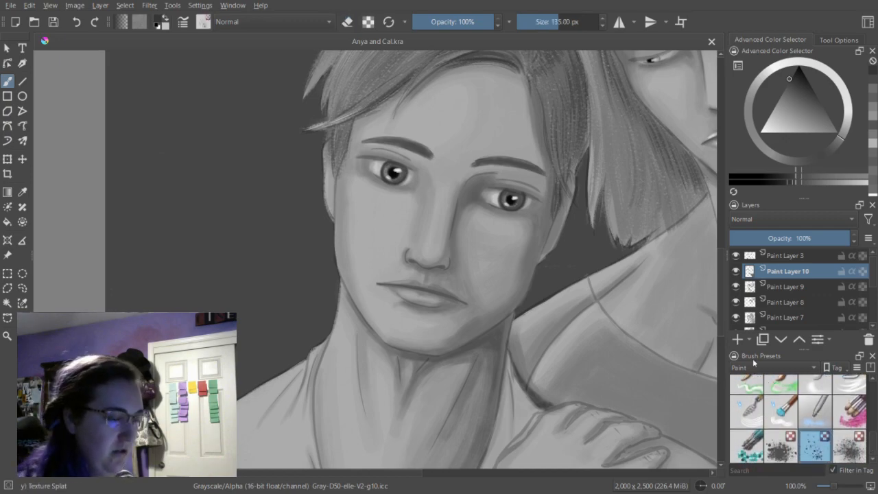
mouse_move(456, 135)
mouse_down()
mouse_move(449, 126)
mouse_move(438, 240)
mouse_up()
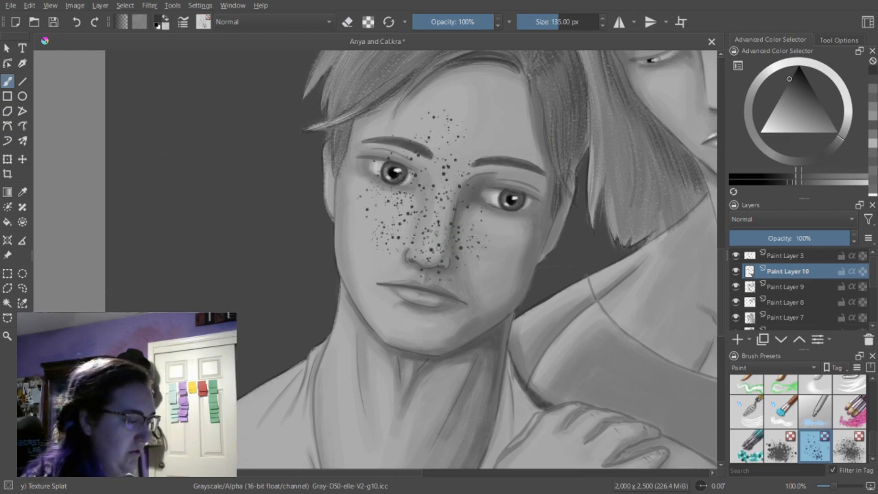
click(76, 23)
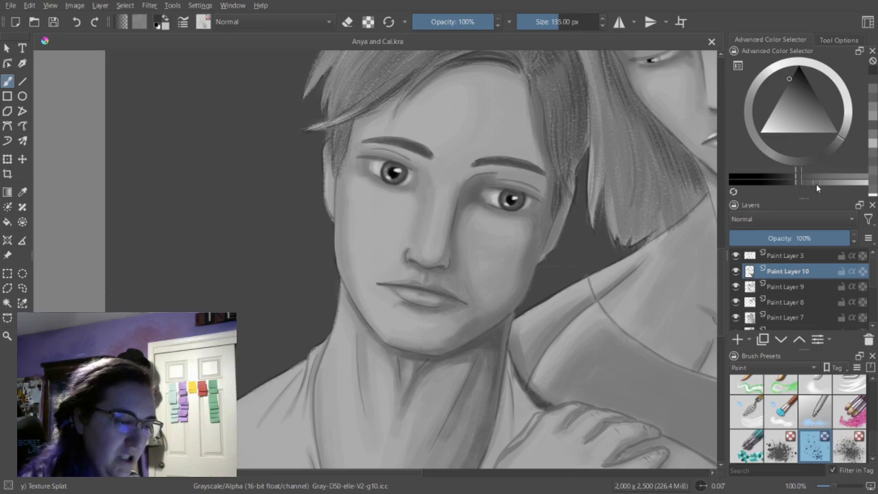
Add fine freckles in a lighter gray across the man's cheeks and nose with the Texture Splat brush at 70.24 px.
click(779, 96)
mouse_move(358, 184)
mouse_down()
mouse_move(376, 204)
mouse_move(436, 220)
mouse_up()
click(76, 23)
drag(560, 24, 550, 28)
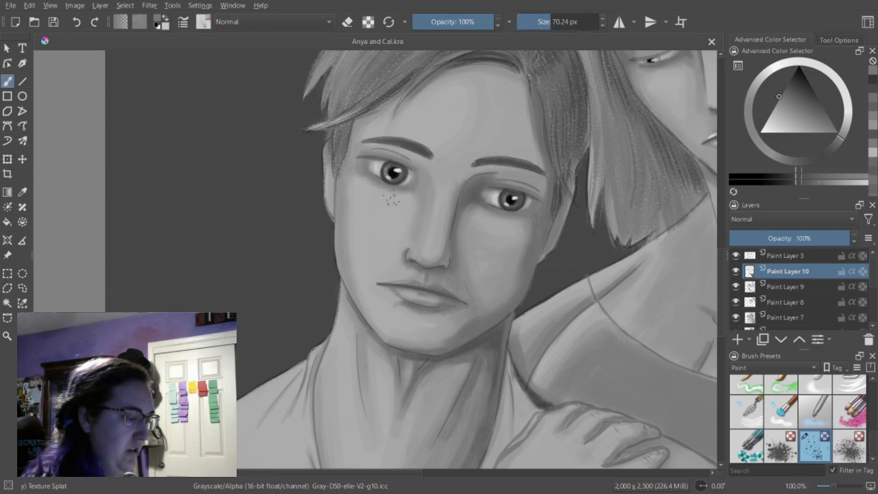
drag(359, 198, 407, 211)
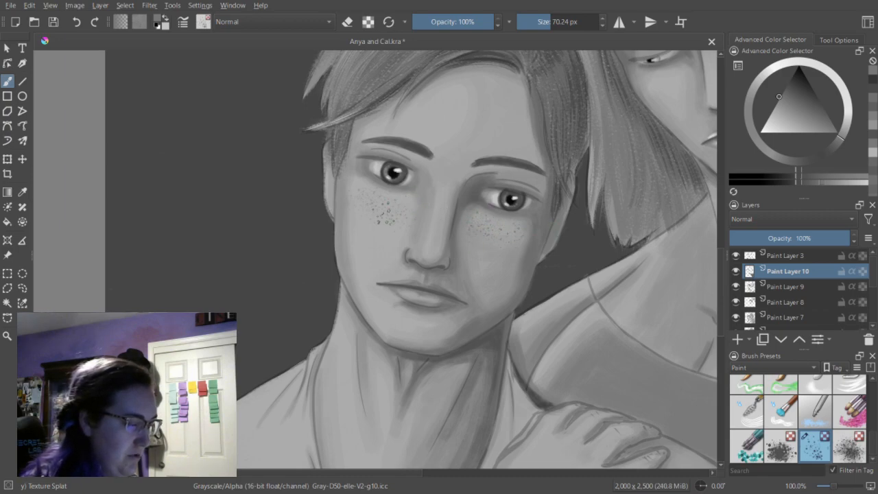
click(433, 214)
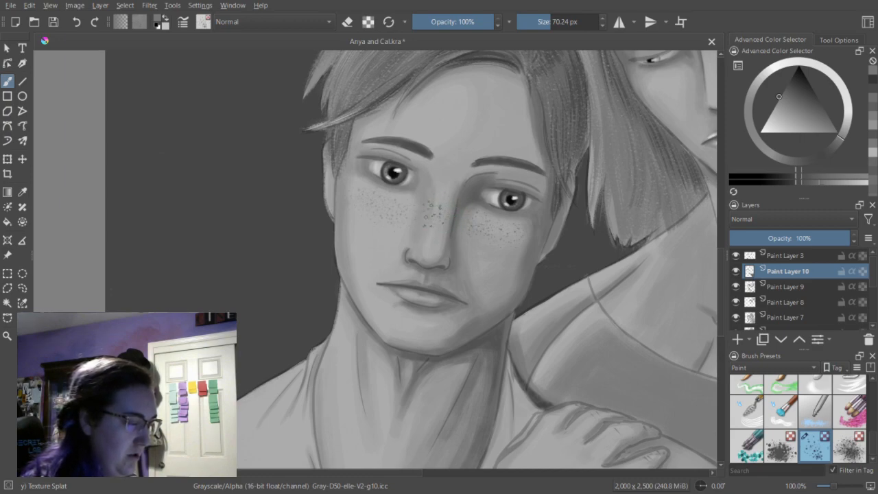
Build up the freckles across the man's cheeks with a slightly darker gray, using the Texture Splat brush at 70.24 px.
click(815, 185)
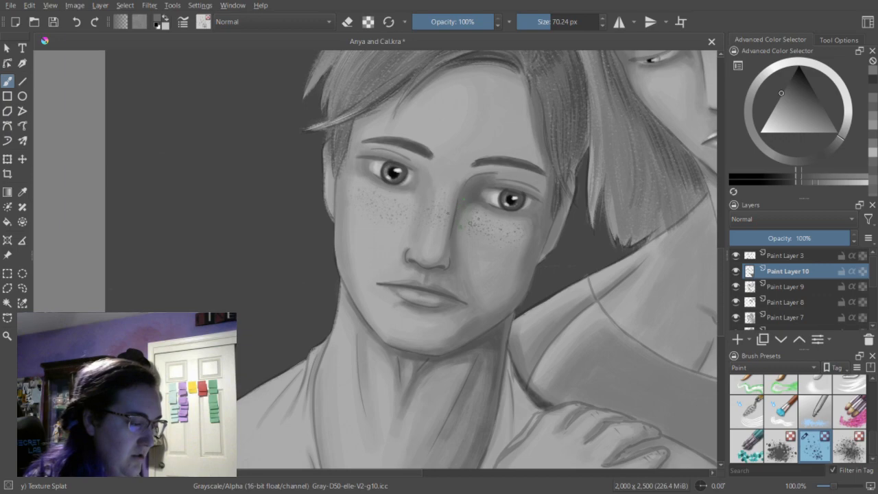
click(501, 222)
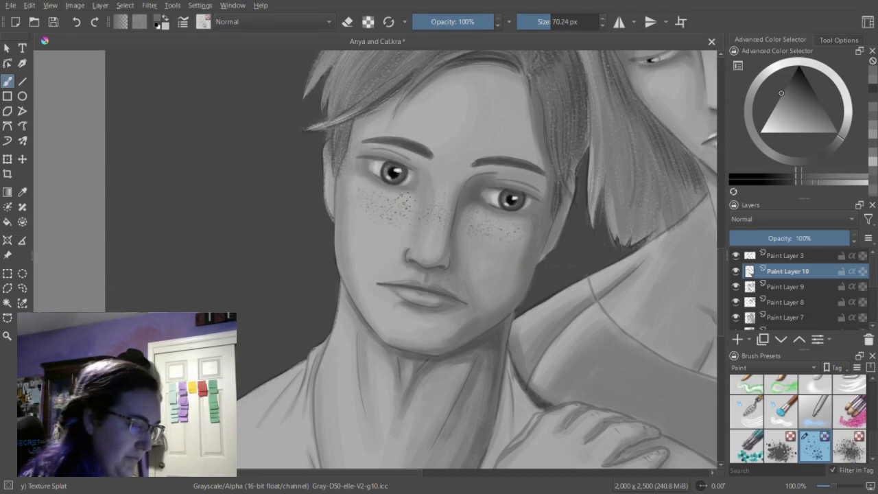
drag(384, 225, 400, 239)
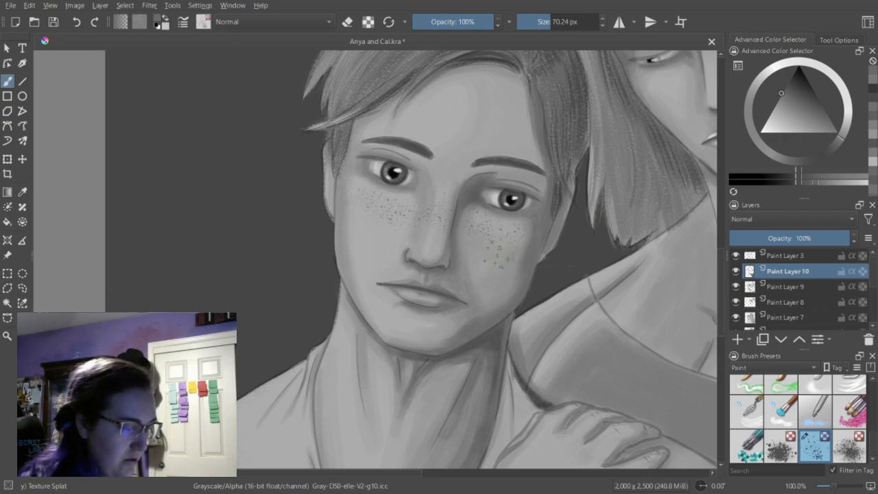
click(517, 232)
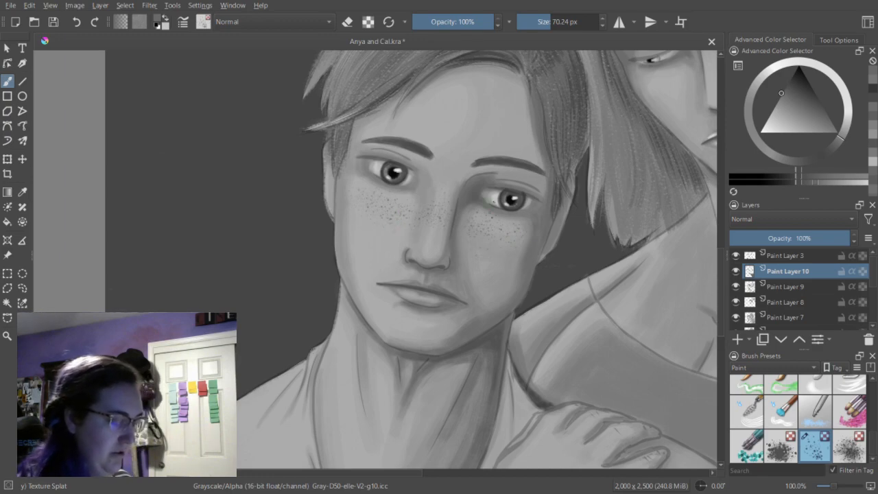
Review both figures with the finished freckles and save the document.
key(ctrl+minus)
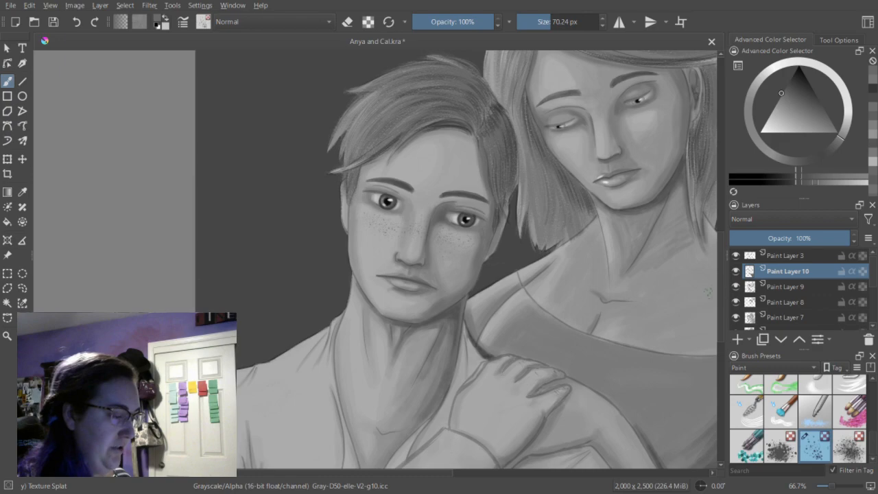
drag(723, 247, 724, 262)
key(ctrl+minus)
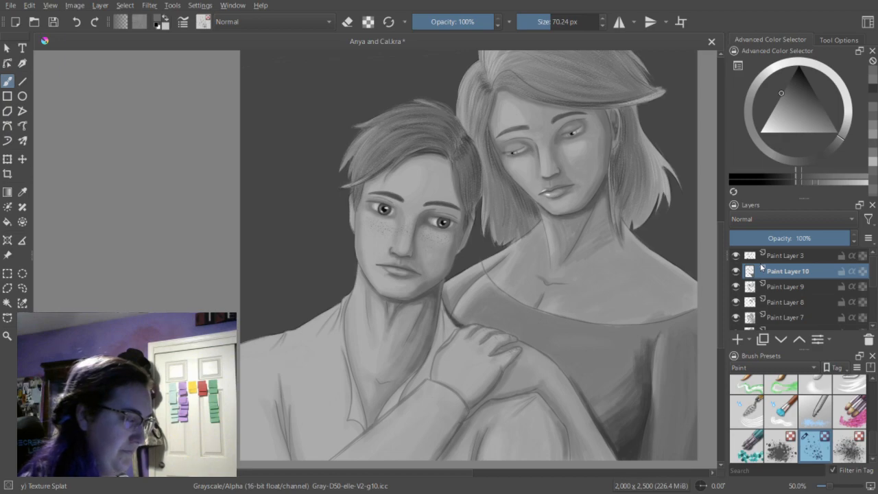
key(ctrl+s)
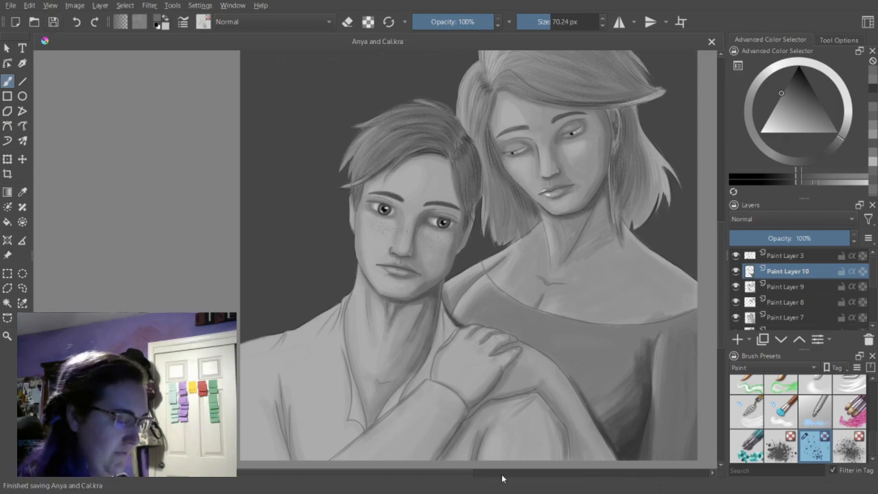
drag(454, 474, 463, 475)
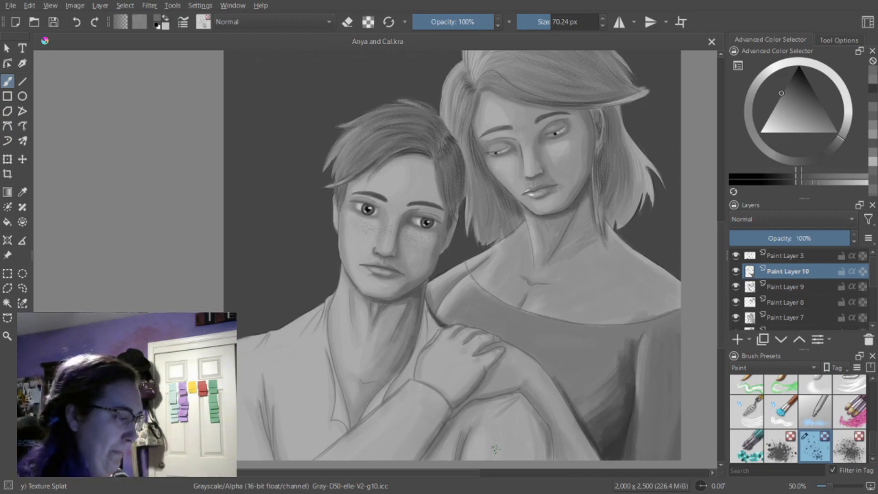
Switch to the Bristles-1 Details brush for fine facial lines.
mouse_move(873, 443)
mouse_down()
mouse_move(874, 393)
mouse_move(874, 405)
mouse_up()
click(826, 424)
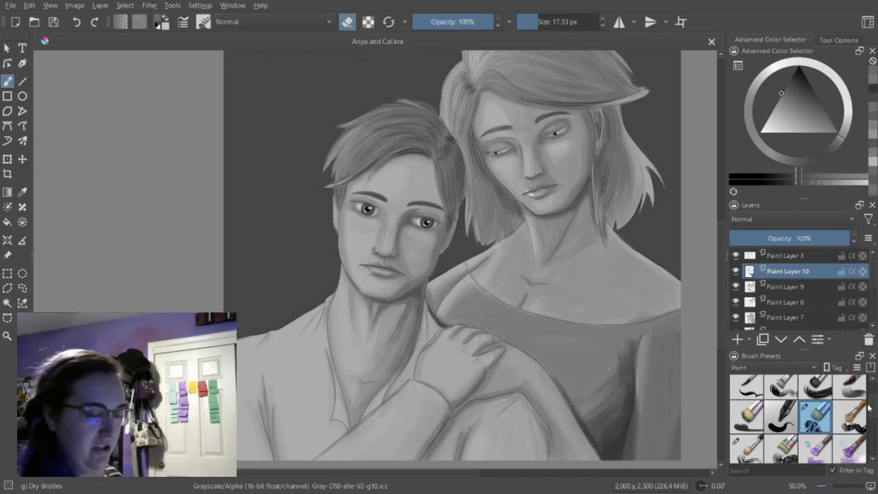
scroll(871, 410, up, 1)
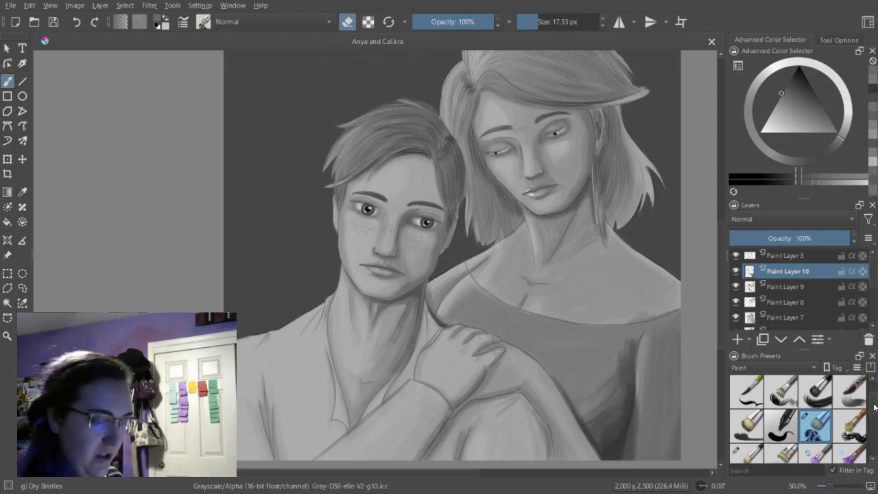
click(748, 395)
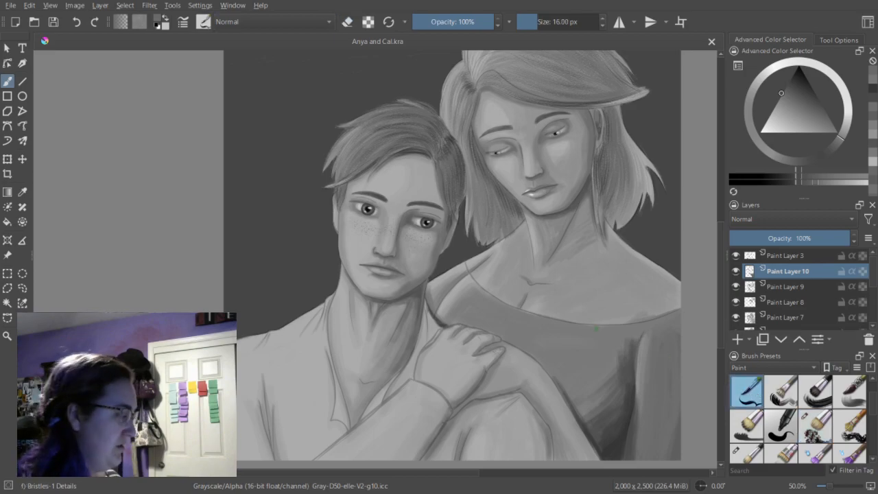
Add a new paint layer above Paint Layer 10 and set the brush to 6.74 px with a dark gray.
key(plus)
key(plus)
key(plus)
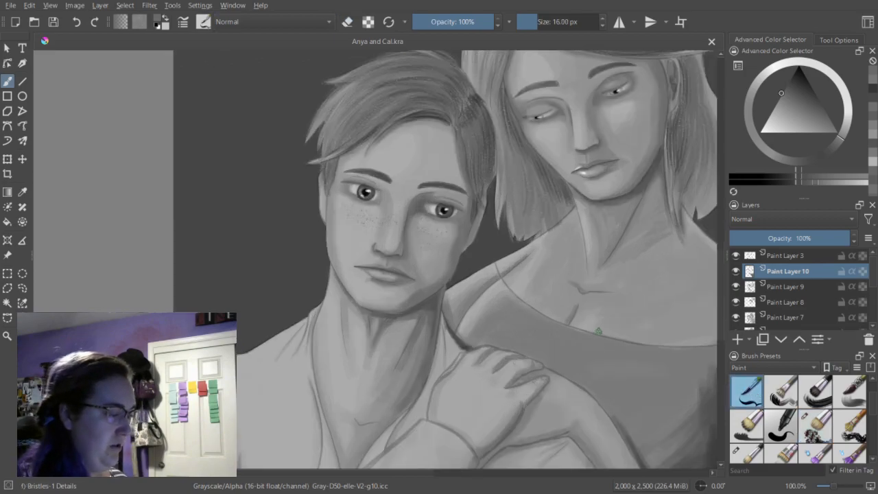
drag(724, 270, 724, 260)
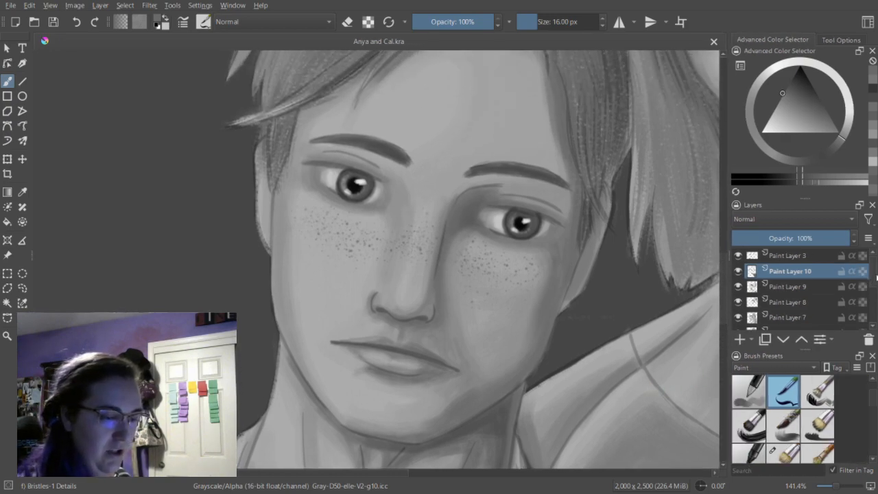
click(741, 340)
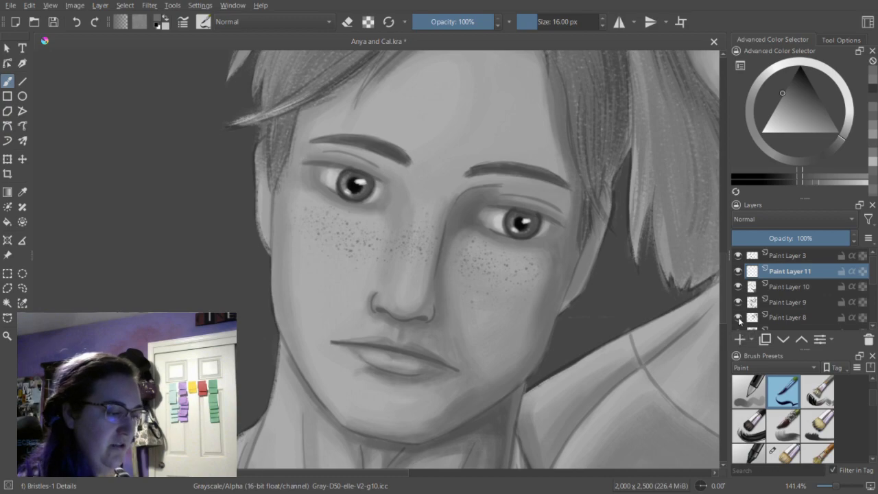
drag(542, 19, 533, 26)
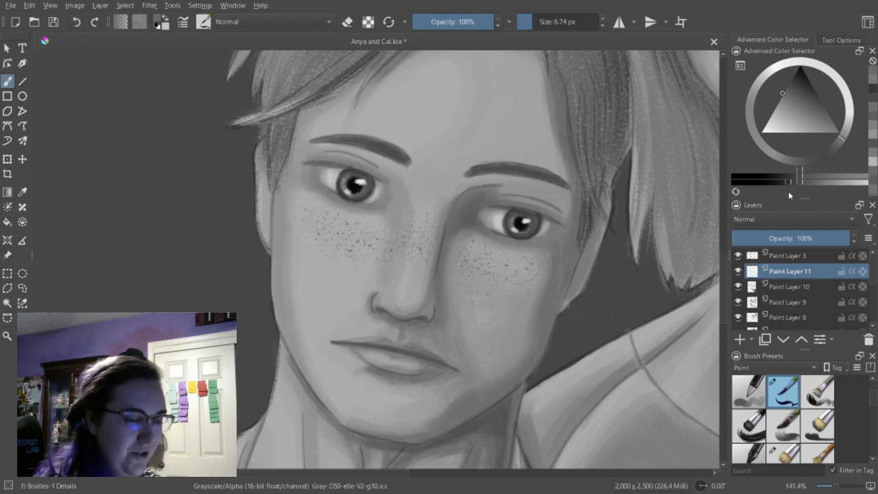
drag(784, 194, 783, 193)
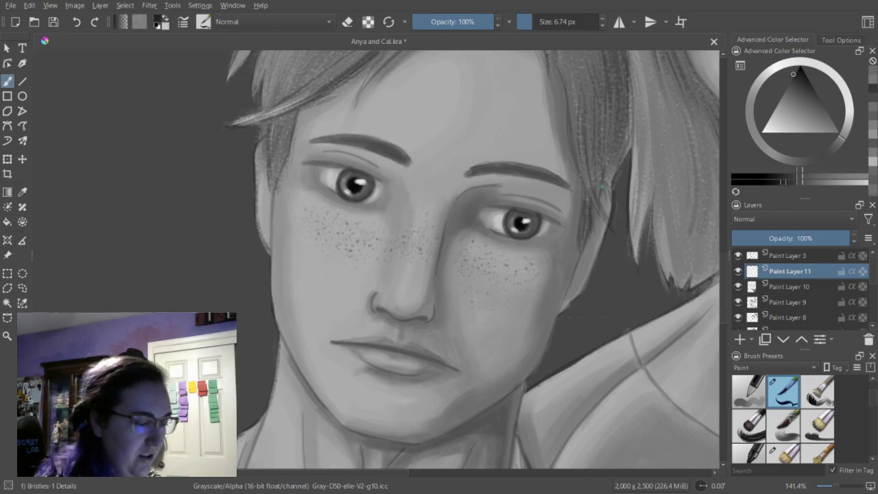
Draw dark upper lash lines along both of the man's eyes.
mouse_move(502, 207)
mouse_down()
mouse_move(530, 210)
mouse_move(492, 207)
mouse_move(540, 215)
mouse_move(486, 206)
mouse_move(564, 226)
mouse_up()
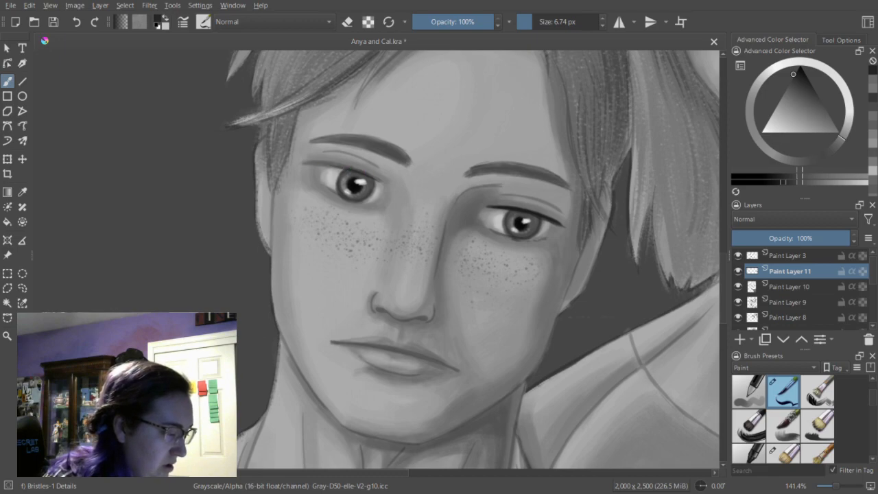
drag(321, 164, 378, 179)
drag(320, 164, 337, 165)
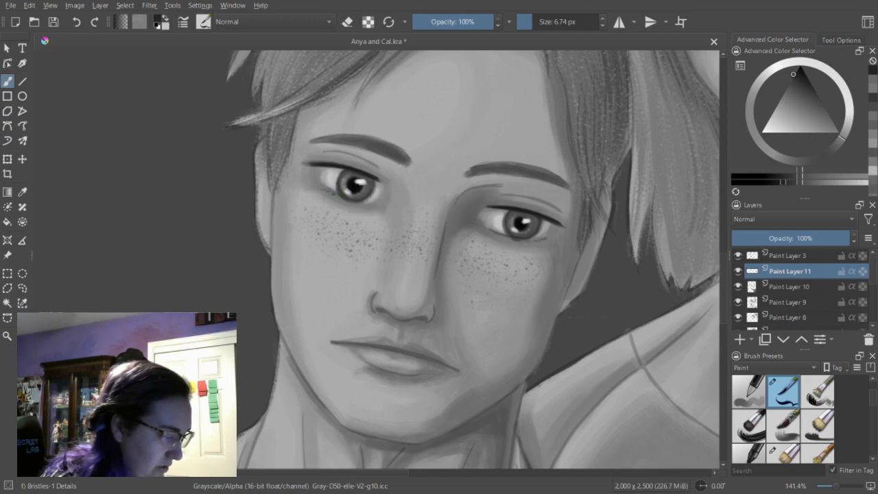
Define the lower lids of the man's eyes with thin dark strokes, trimming them with the eraser mode.
key(e)
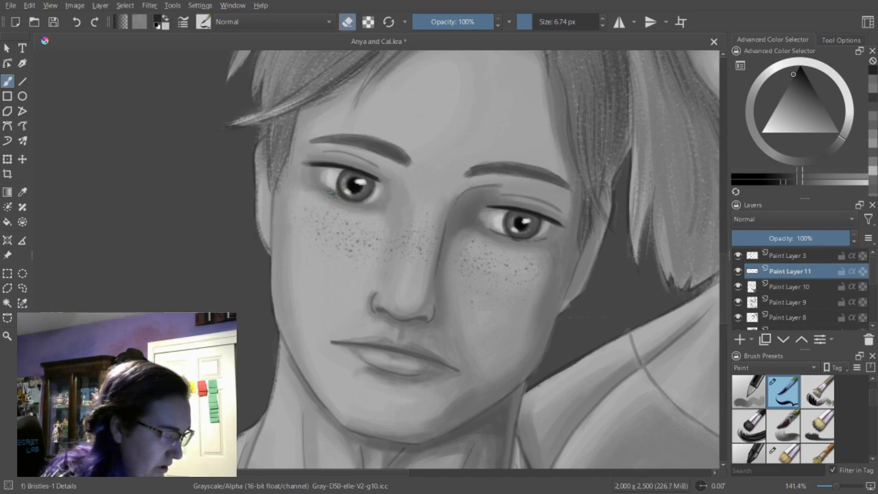
key(e)
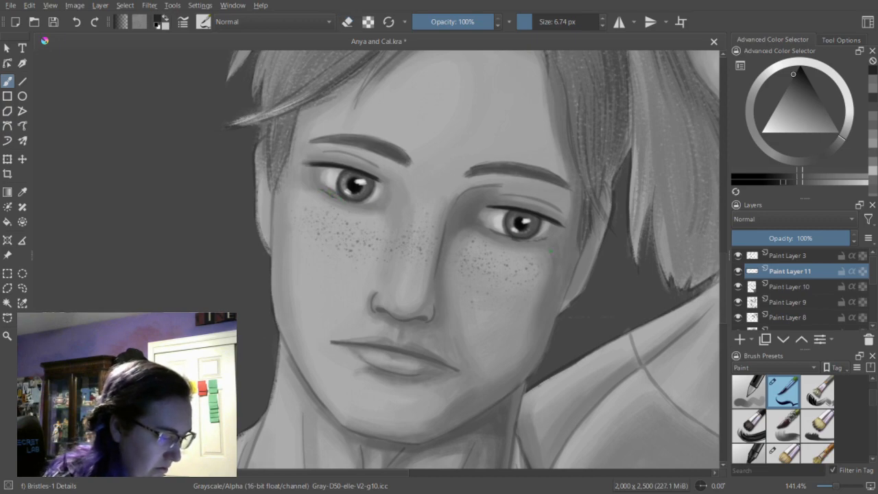
drag(525, 239, 517, 239)
key(e)
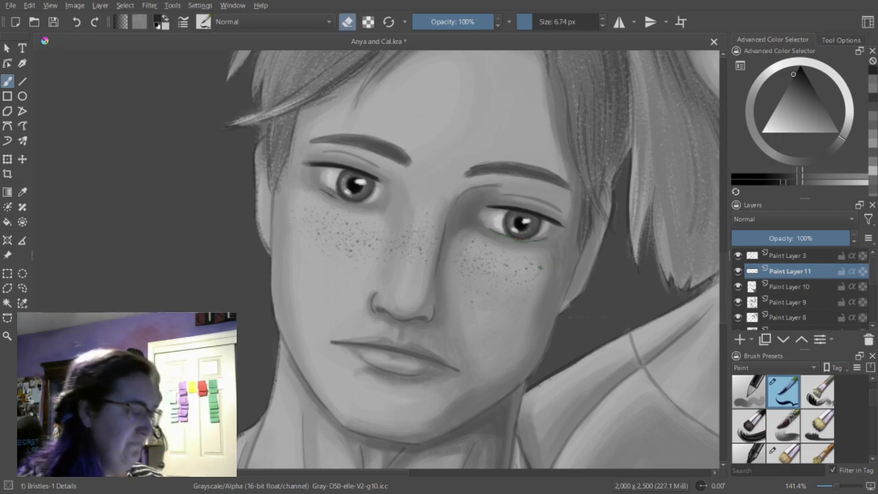
key(e)
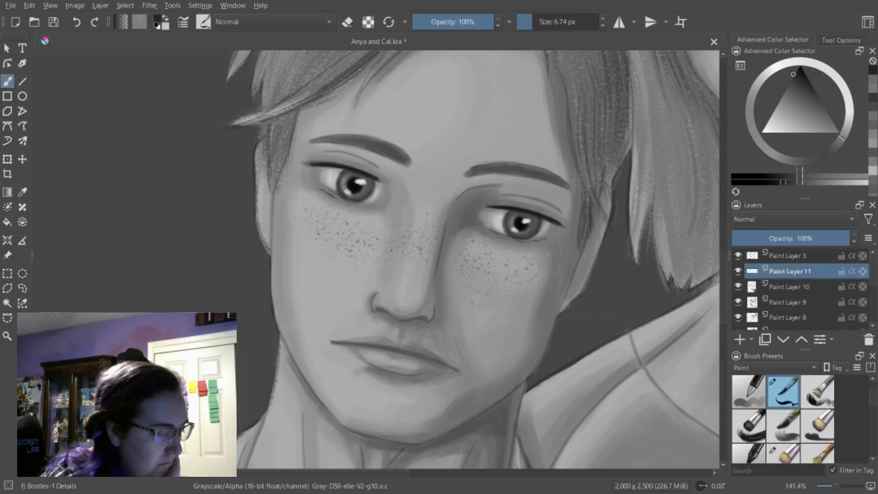
key(e)
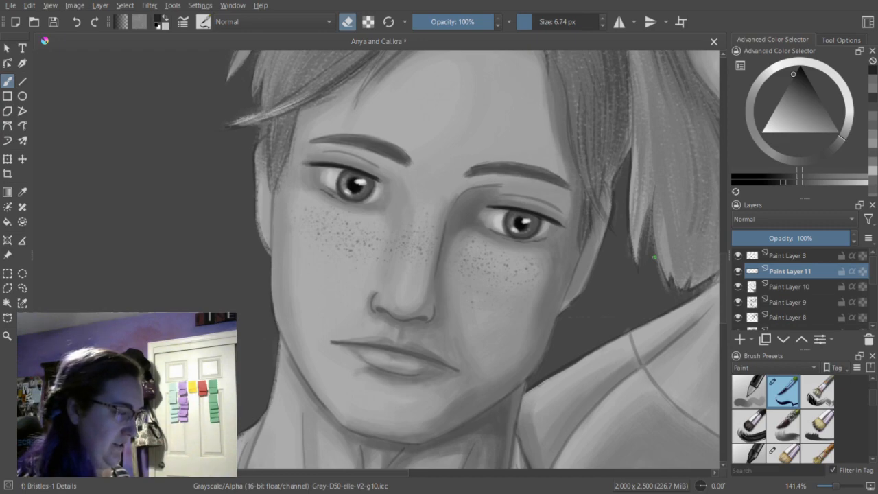
key(ctrl+z)
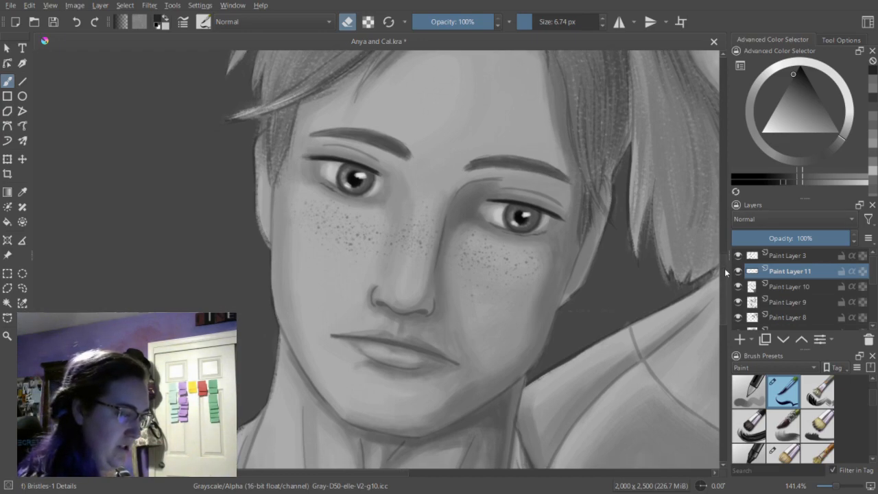
Darken the man's nostrils and the underside of his nose with thin lines, trimming them with the eraser mode.
scroll(725, 271, down, 2)
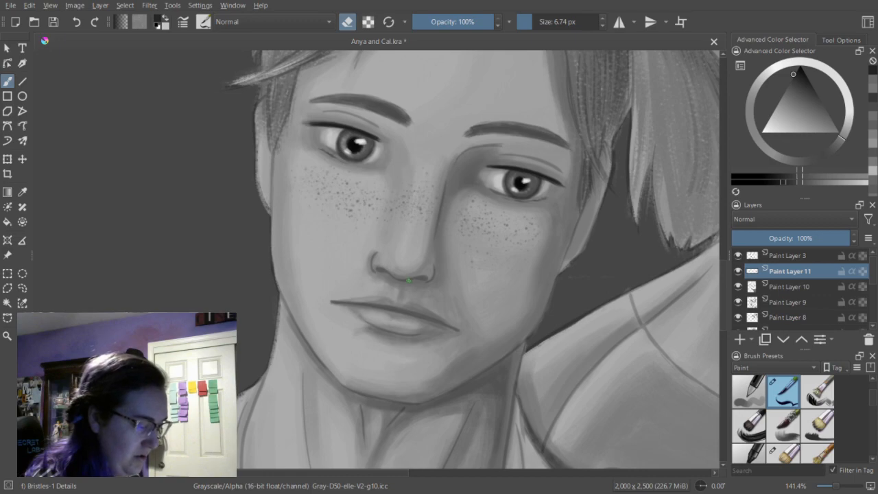
key(e)
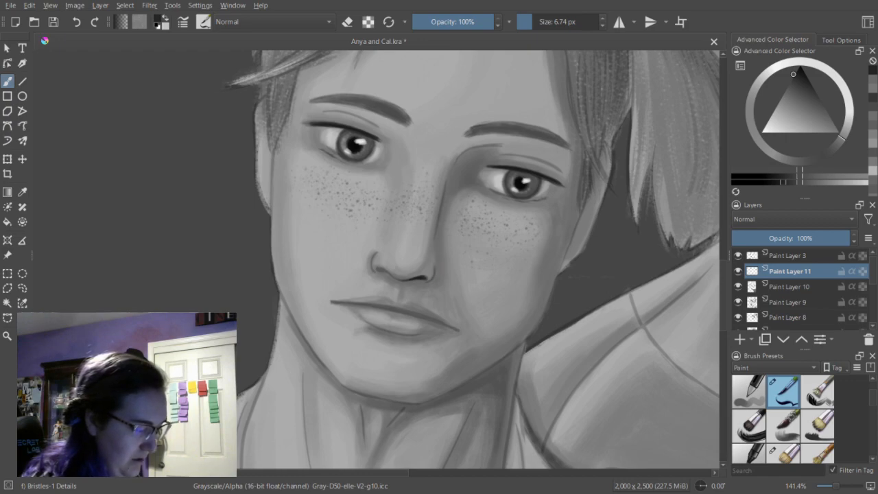
key(e)
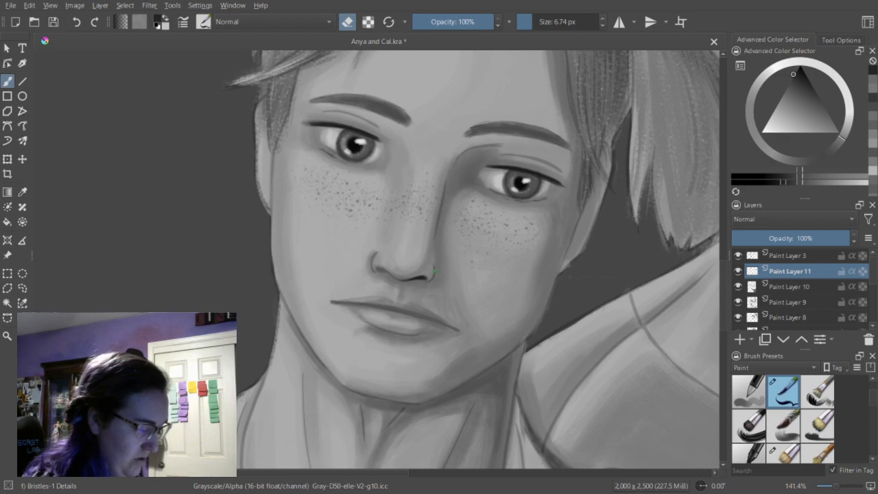
key(e)
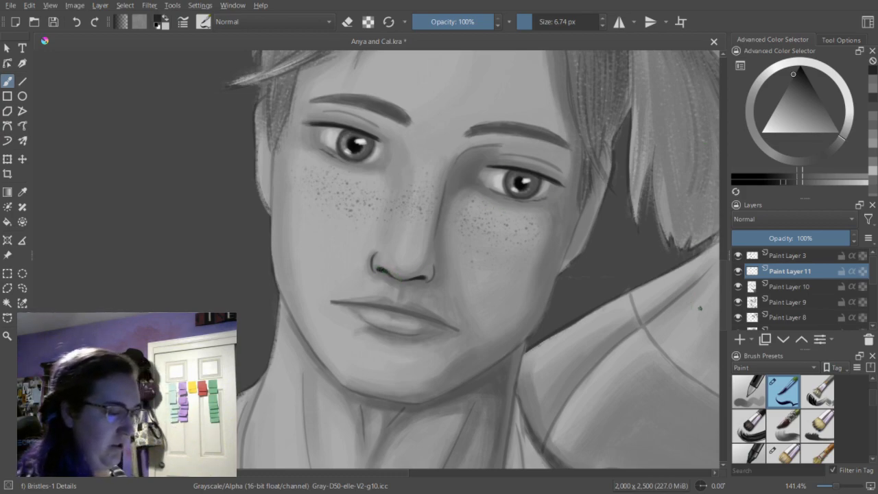
Draw thin eyelid creases above the man's eyes, and hide Paint Layer 3 to judge the face without the sketch lines.
scroll(376, 269, up, 2)
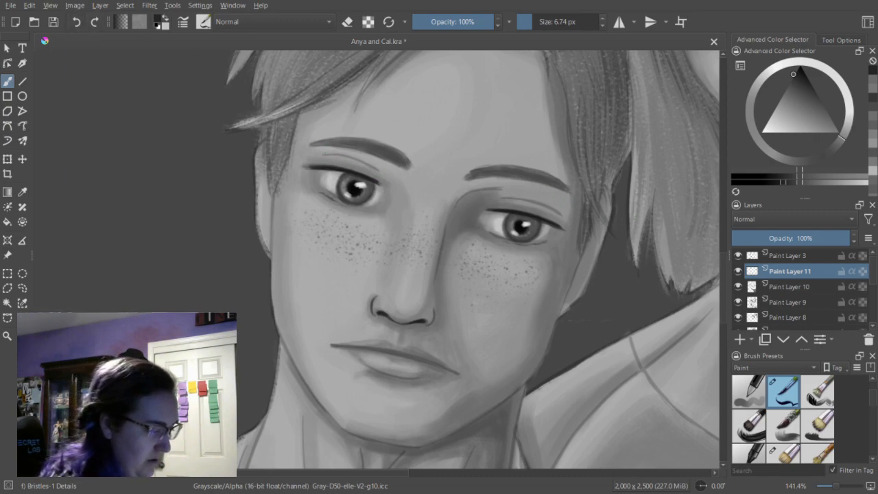
click(739, 256)
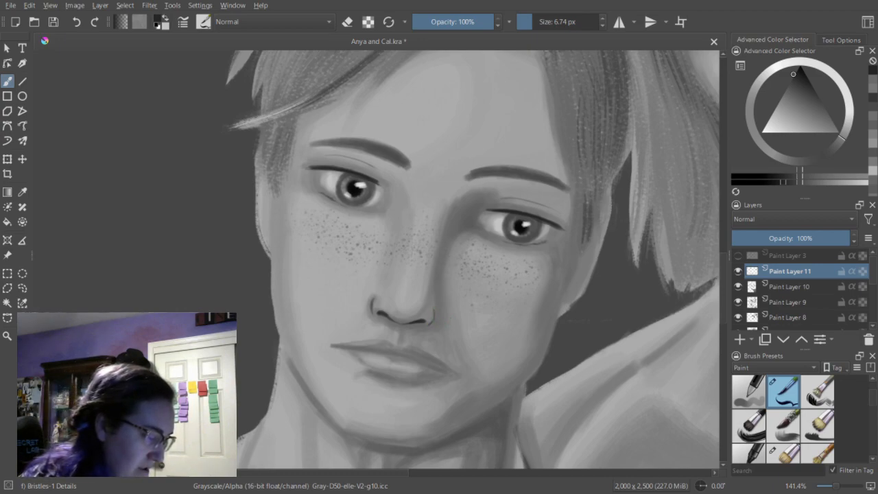
key(e)
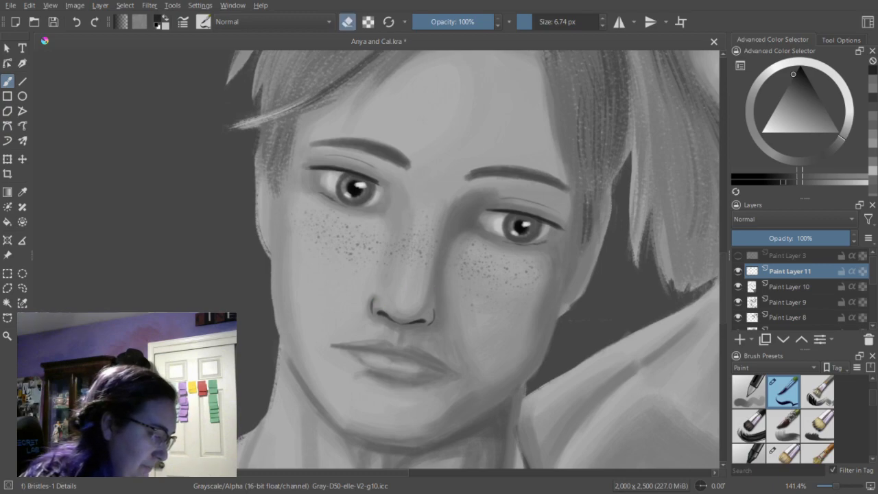
key(e)
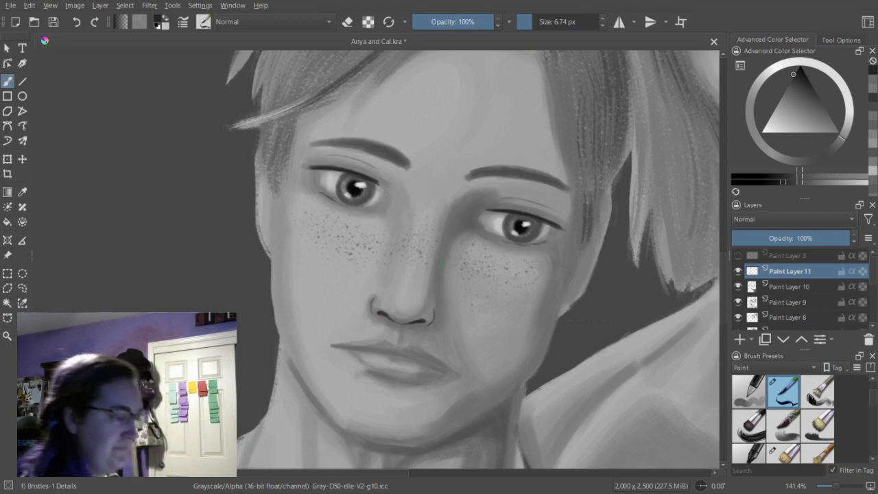
key(minus)
key(minus)
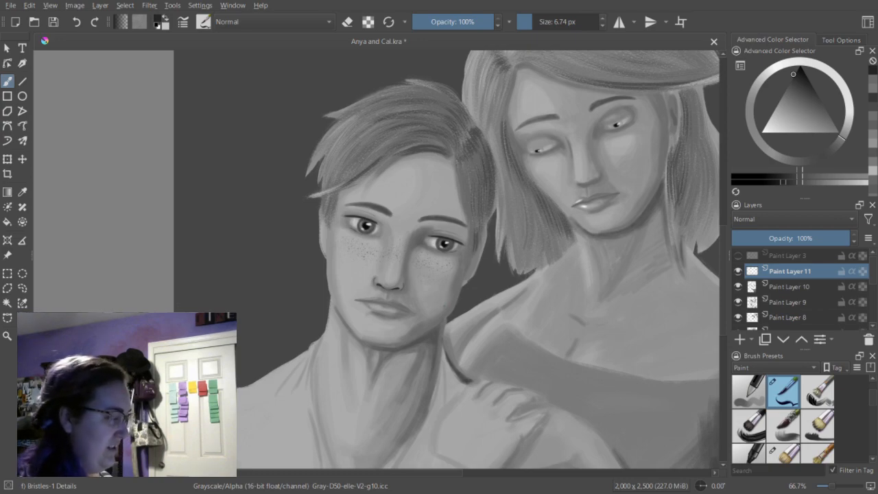
Draw a thin dark line along the parting of the man's lips, from one mouth corner to the other.
key(plus)
key(plus)
scroll(724, 285, down, 2)
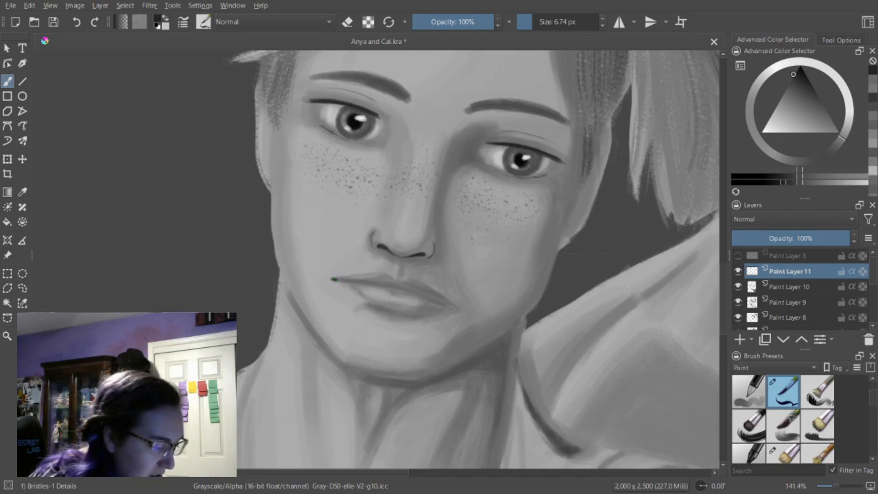
drag(335, 279, 393, 286)
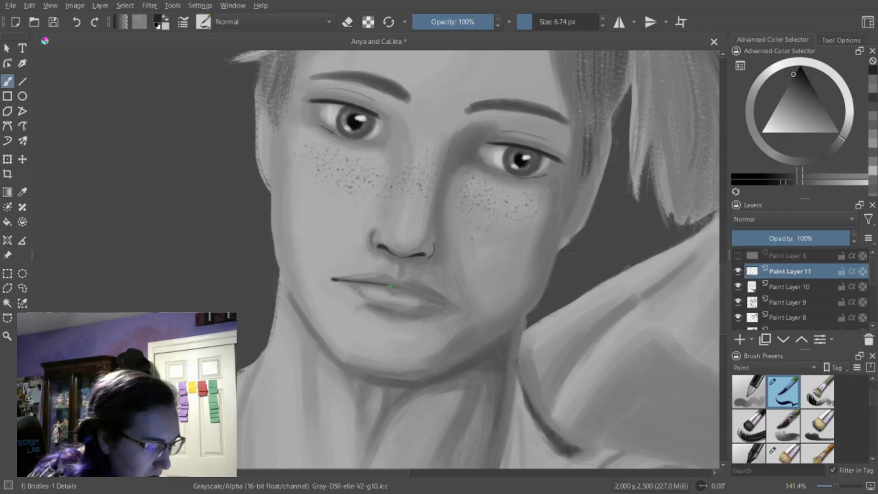
drag(395, 287, 405, 290)
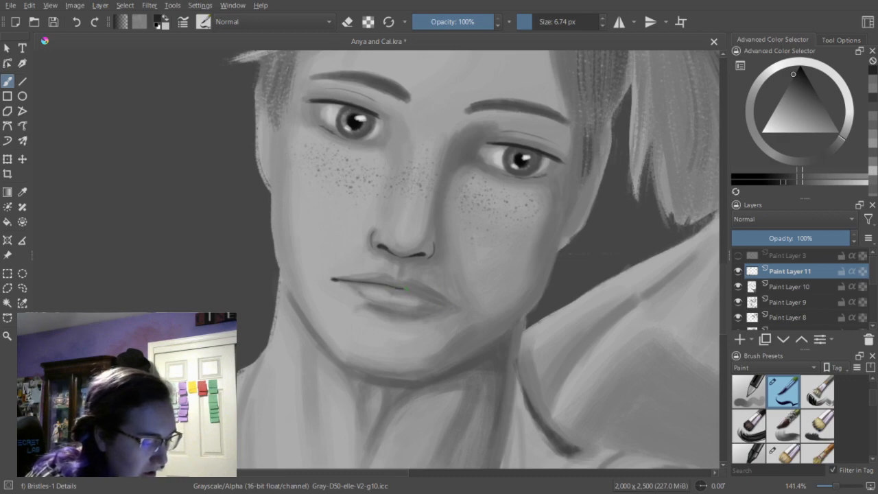
drag(415, 291, 451, 304)
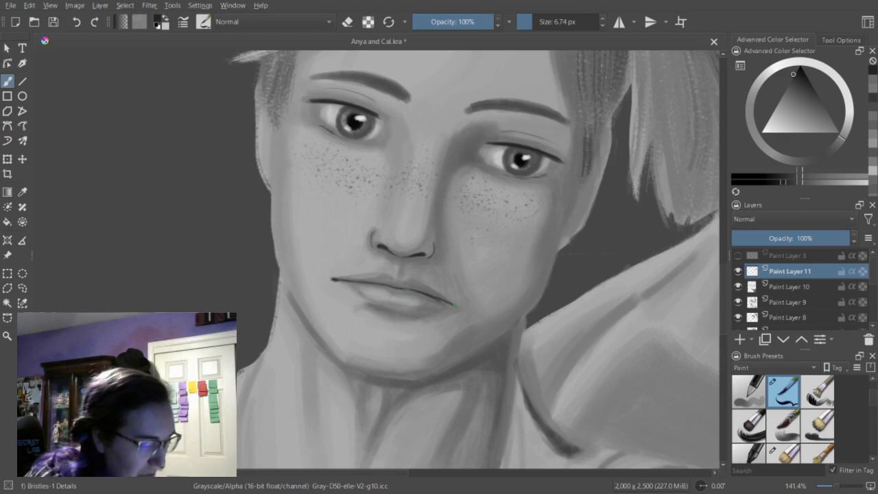
Strengthen the half of the man's mouth line nearer the woman, trimming its edges with the eraser mode.
key(e)
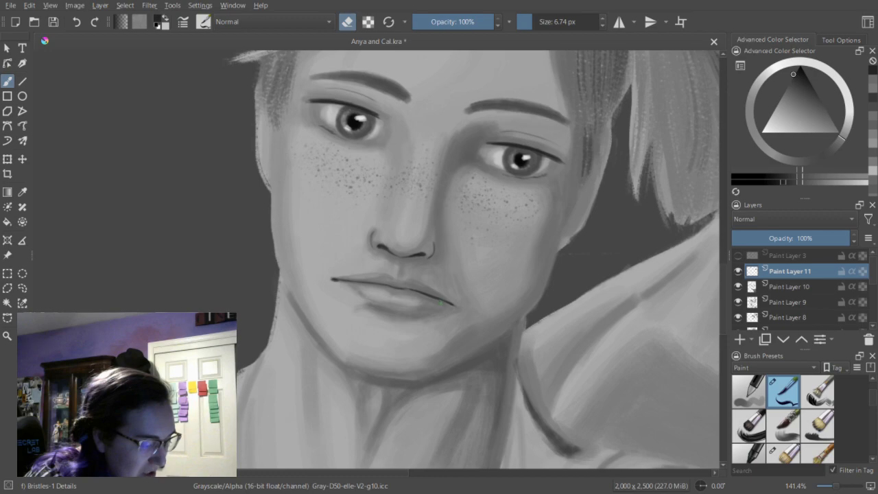
drag(413, 291, 443, 302)
key(e)
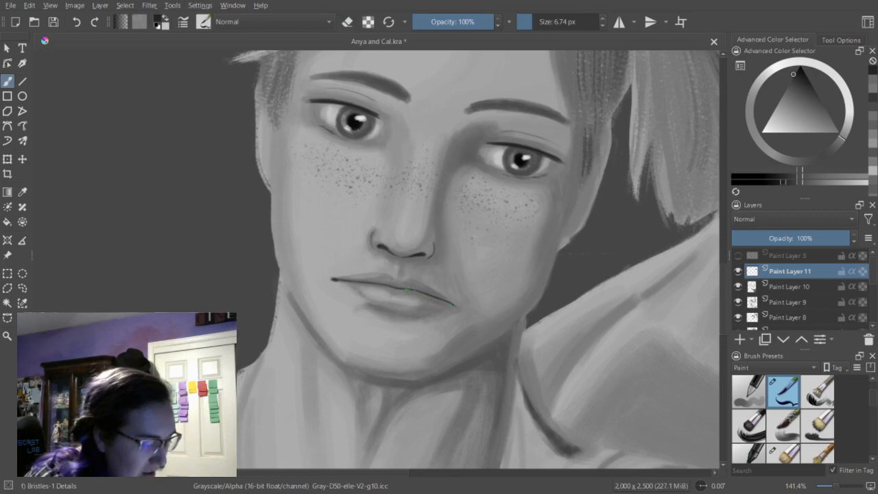
drag(407, 290, 454, 305)
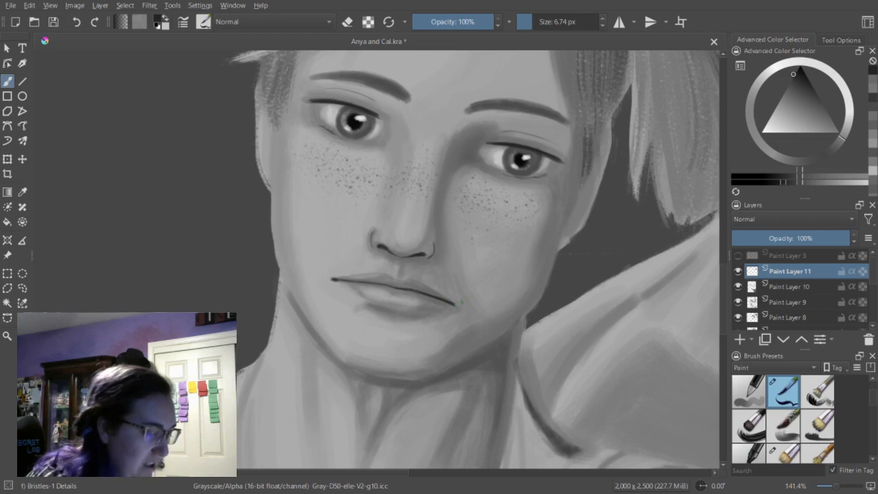
key(e)
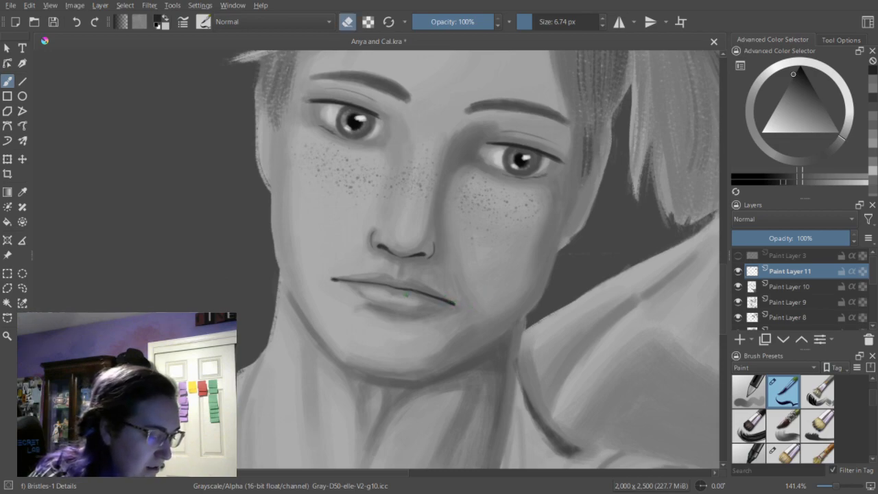
mouse_move(412, 291)
mouse_down()
mouse_move(451, 305)
mouse_move(413, 290)
mouse_move(455, 305)
mouse_up()
key(e)
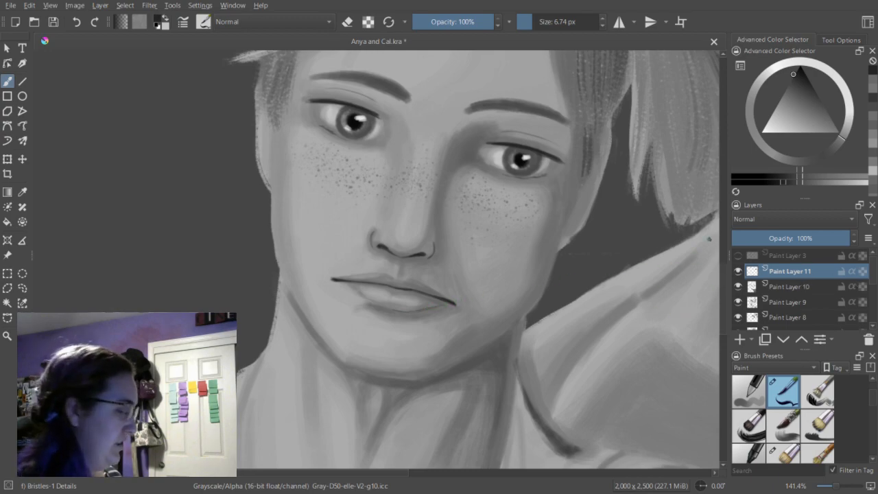
Show Paint Layer 3 again and bring the woman's face into view.
key(minus)
key(minus)
key(minus)
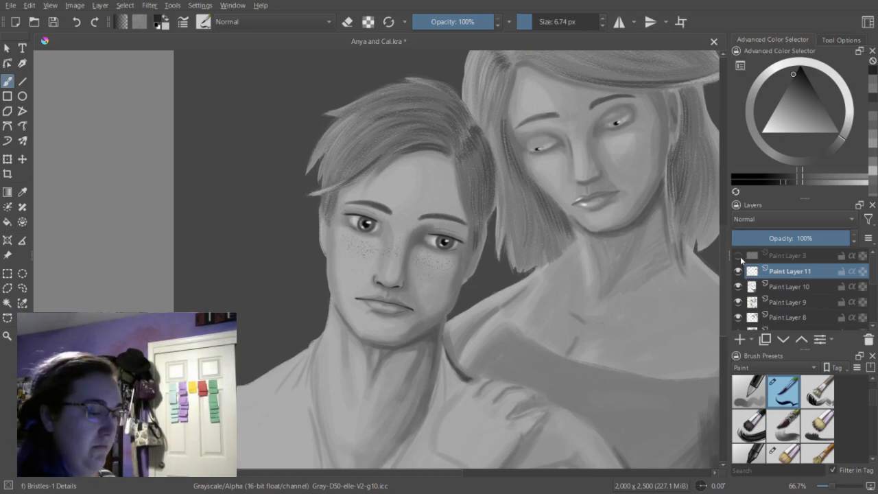
click(737, 255)
drag(417, 474, 470, 475)
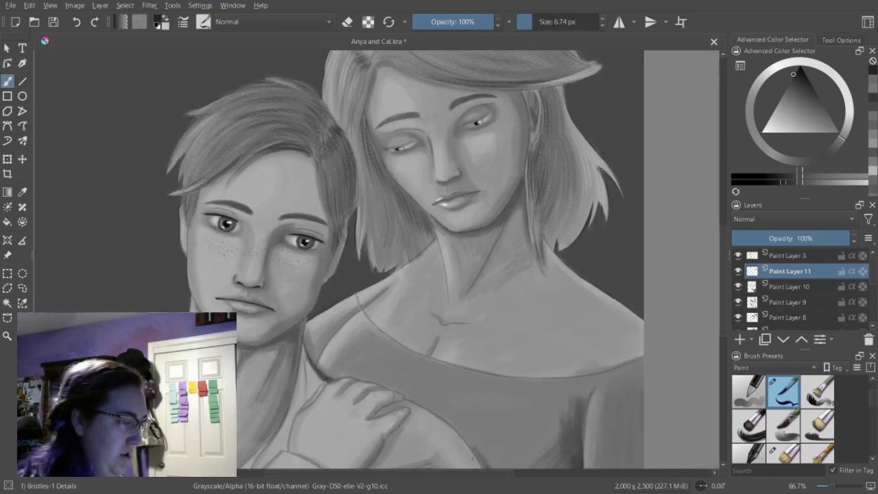
drag(725, 262, 727, 249)
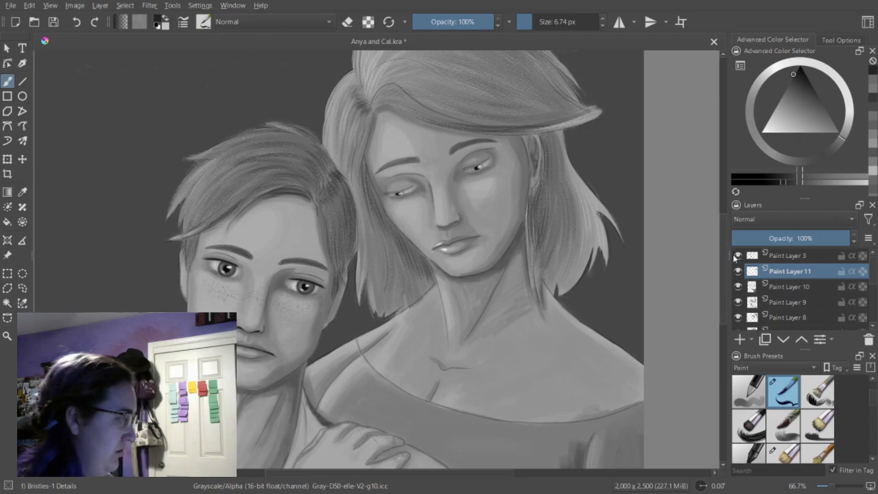
Draw a dark upper lash line along the woman's eye farther from the man, refining its lower lid.
key(1)
key(ctrl+plus)
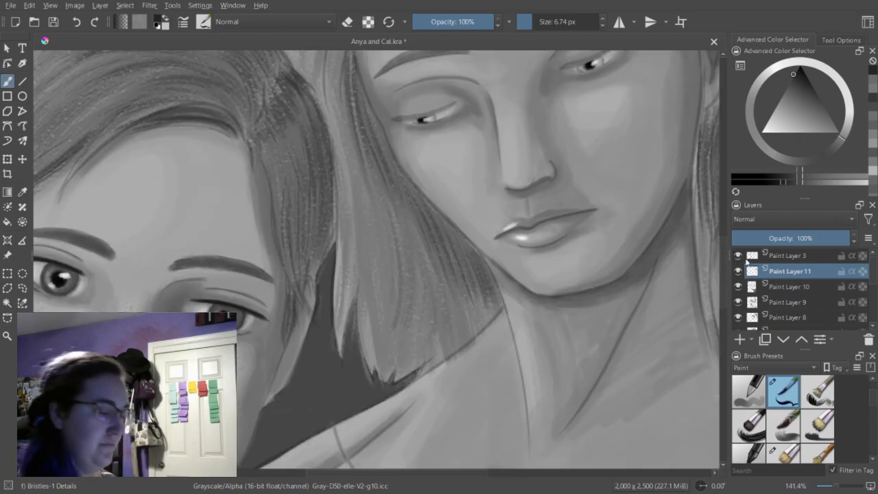
drag(725, 264, 723, 234)
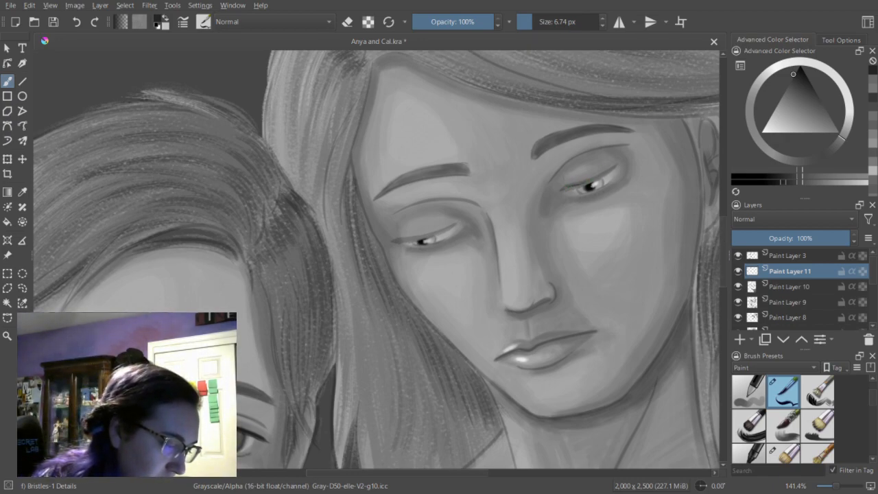
drag(564, 188, 616, 166)
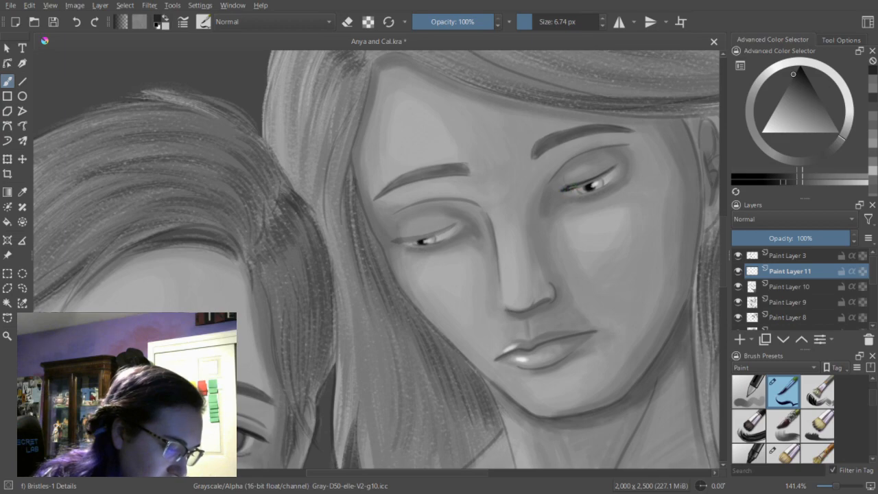
drag(571, 188, 615, 169)
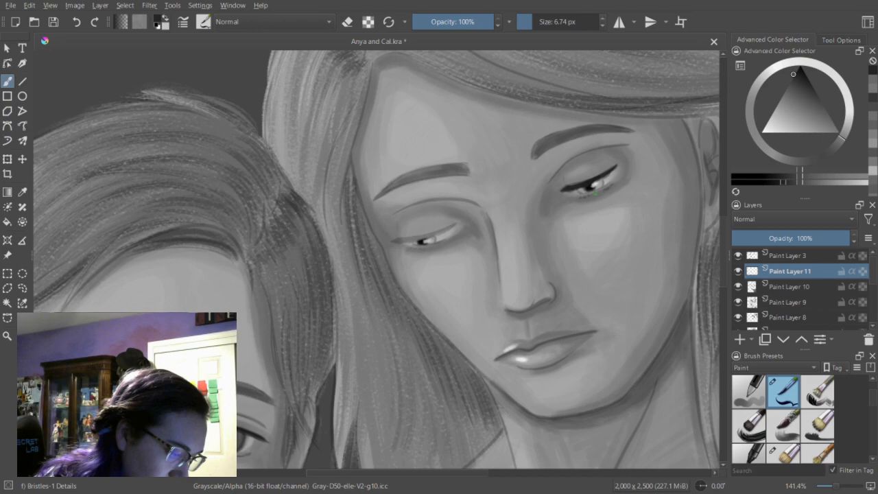
key(e)
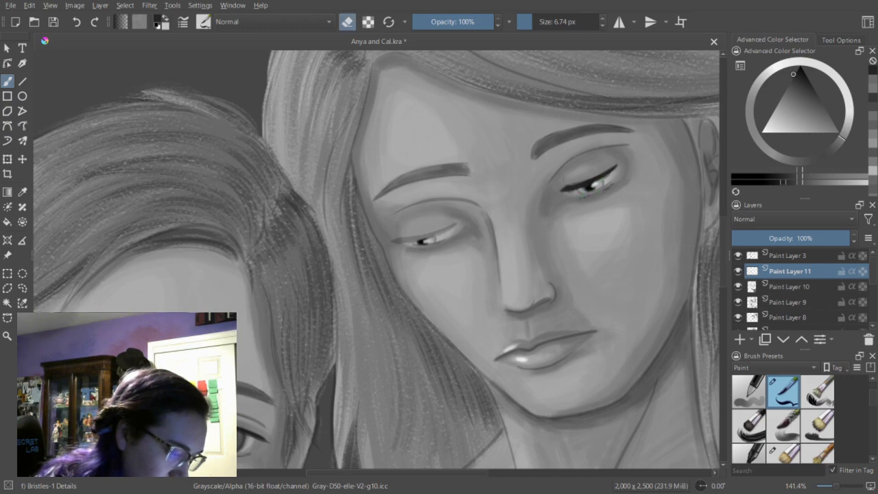
key(e)
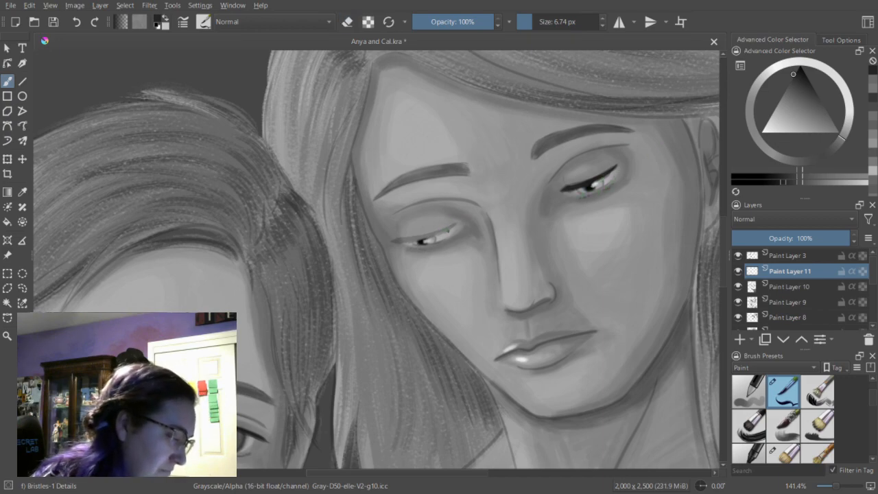
Darken the lash lines of the woman's eye nearer the man, and draw thin eyelid creases above her eyes.
drag(420, 238, 431, 236)
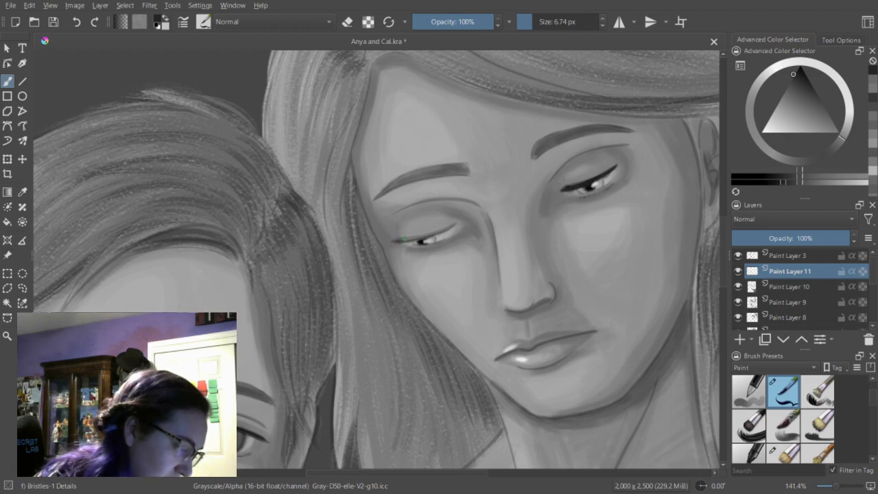
drag(405, 240, 456, 227)
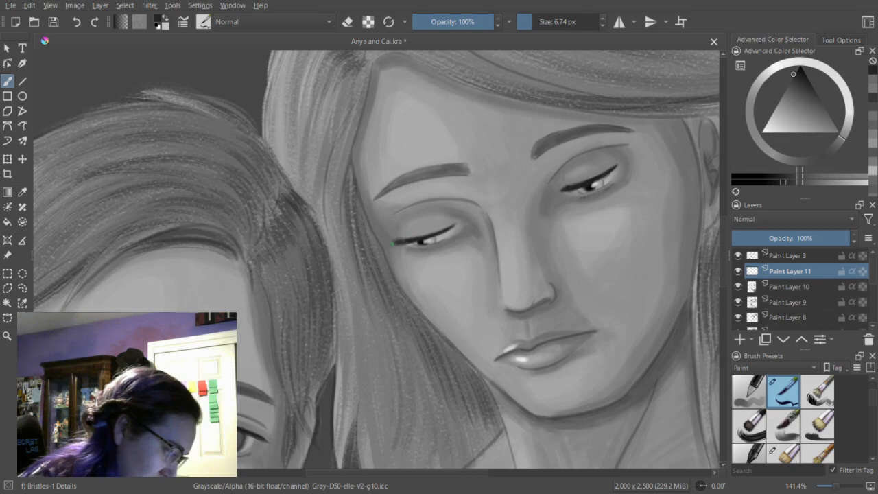
drag(394, 243, 405, 244)
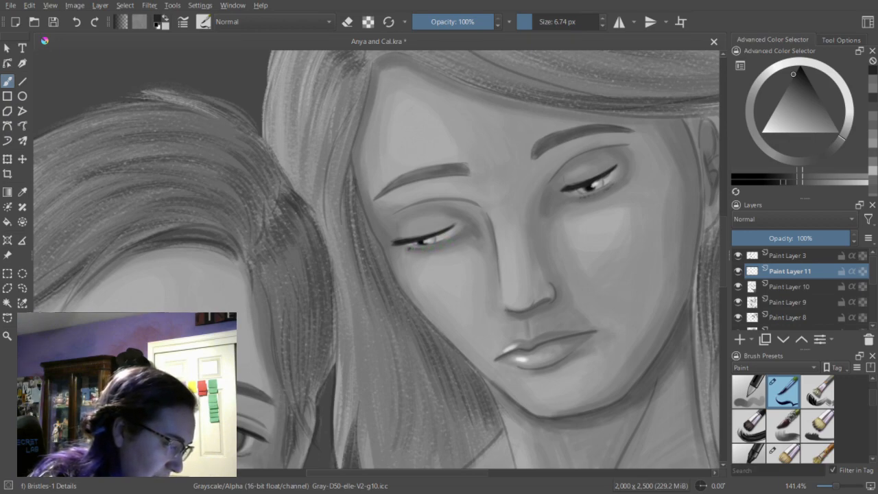
key(e)
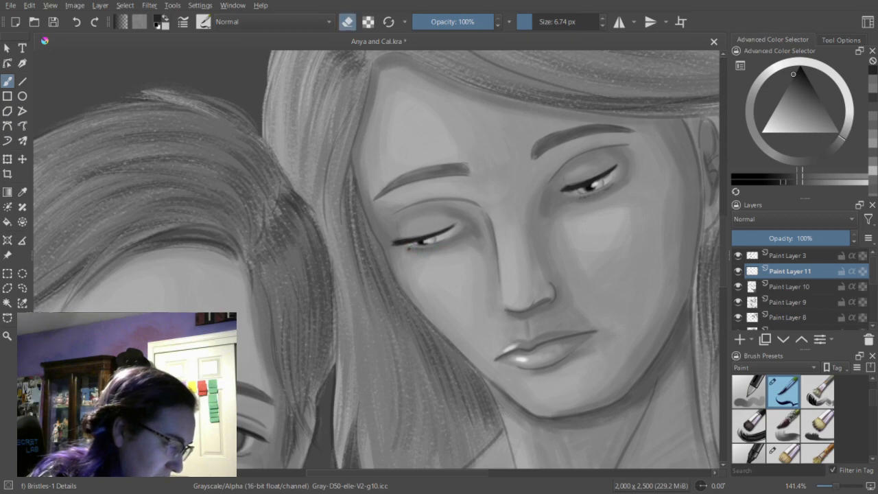
key(e)
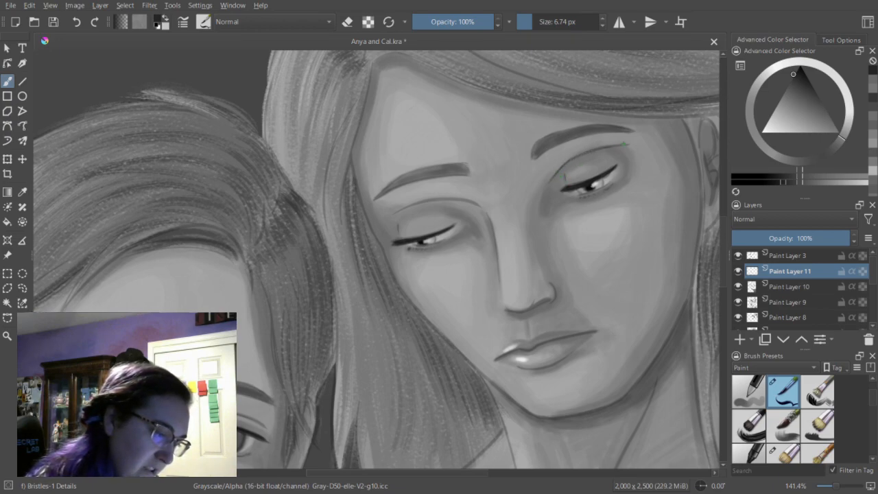
drag(397, 213, 450, 200)
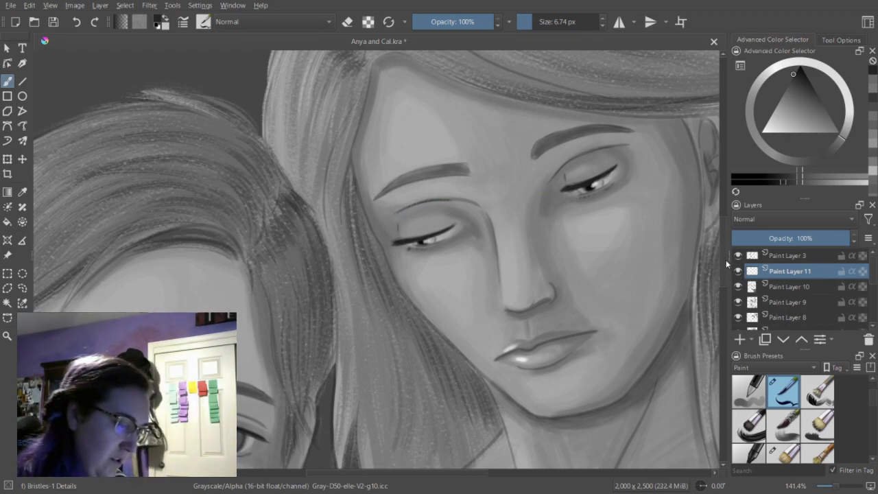
Darken the underside of the woman's nose and her nostrils with thin lines.
scroll(522, 247, down, 2)
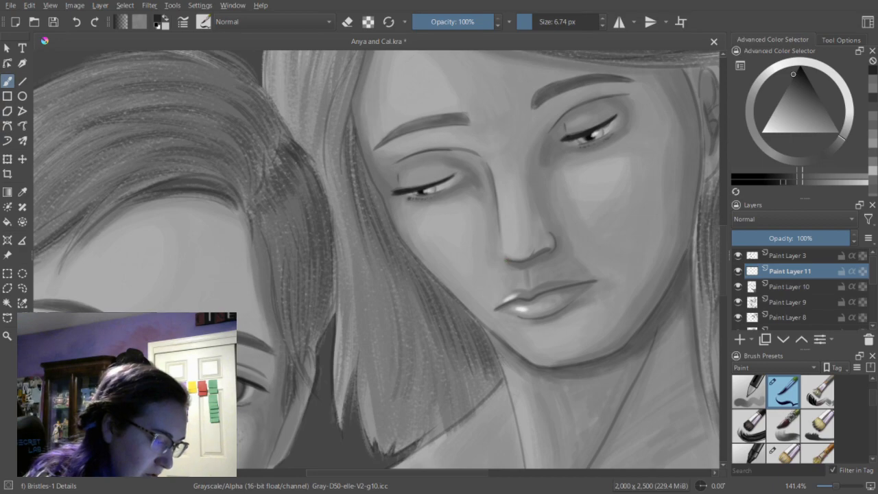
drag(507, 260, 510, 261)
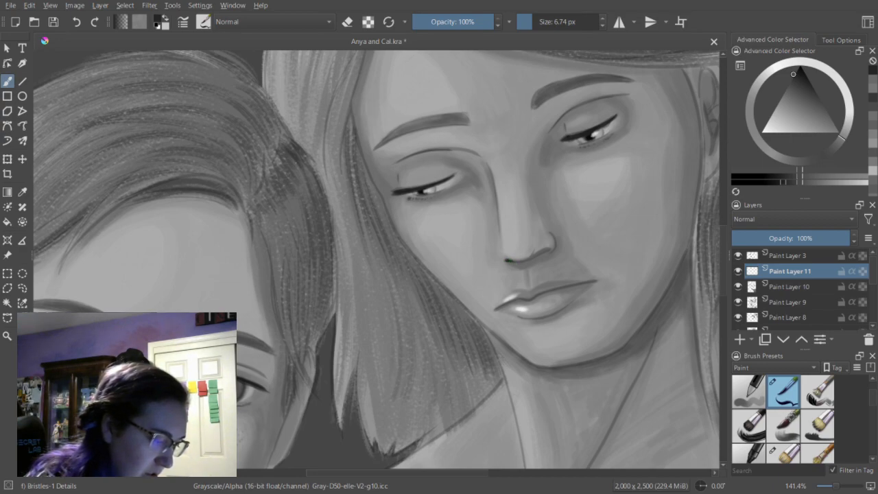
drag(531, 259, 549, 249)
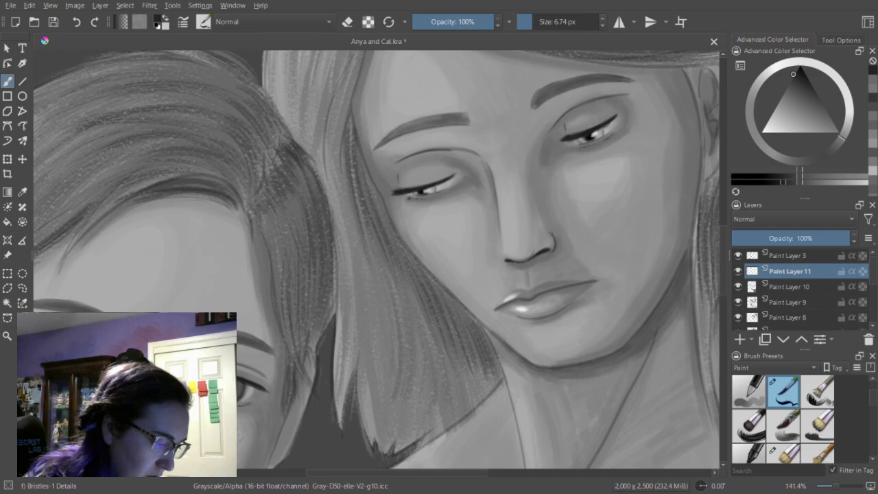
Draw a dark line along the parting of the woman's lips and a short one under her lower lip, using eraser mode for trimming.
drag(497, 309, 501, 307)
click(76, 24)
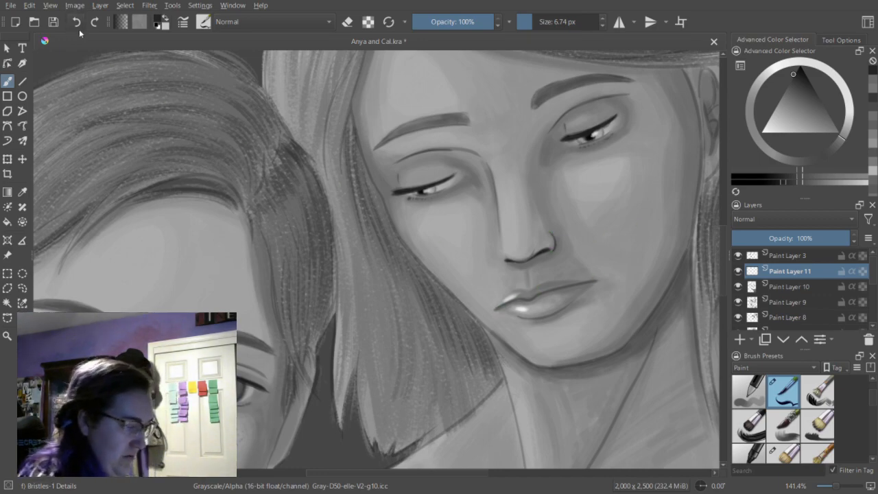
drag(497, 310, 594, 281)
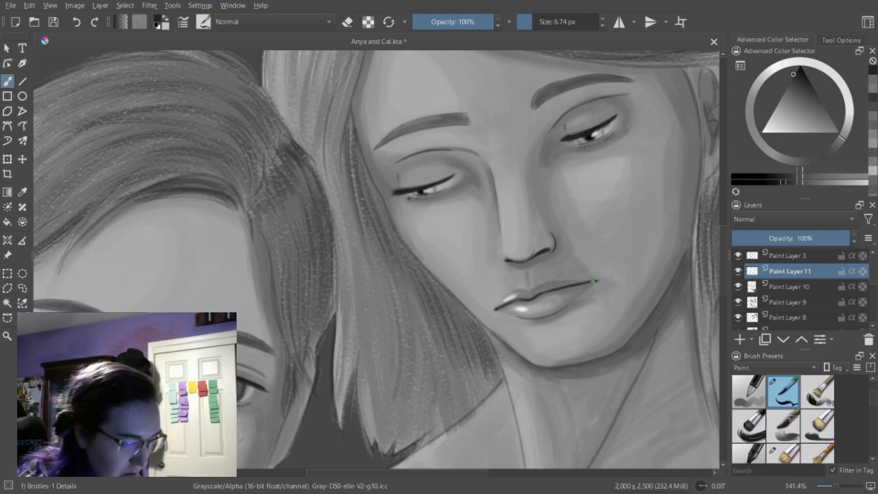
drag(540, 317, 554, 314)
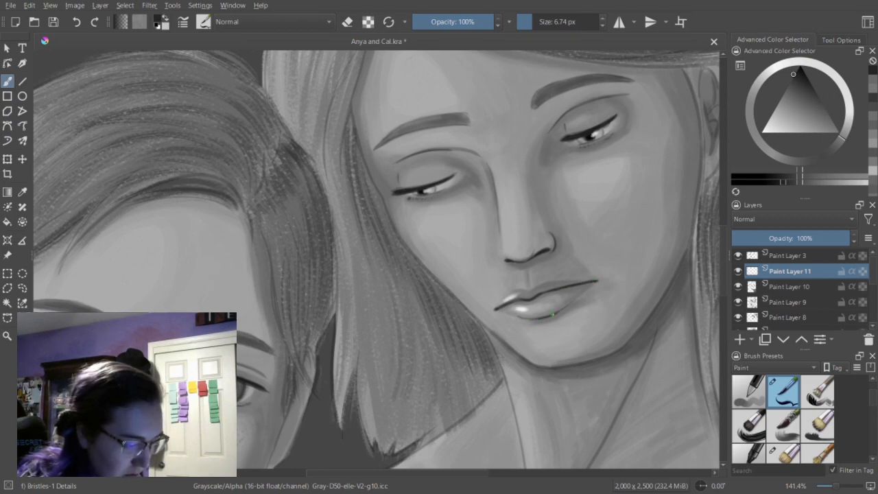
key(e)
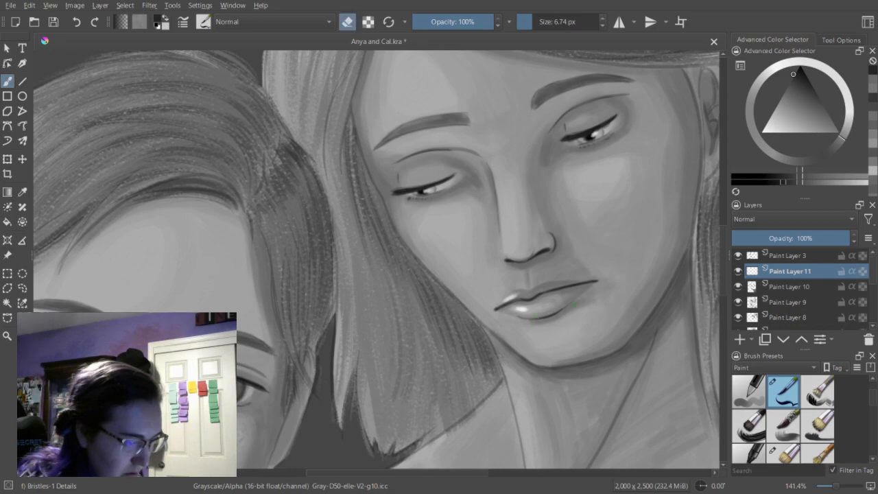
Hide Paint Layer 3 and view both figures together to judge the portrait without the sketch lines.
scroll(726, 267, up, 1)
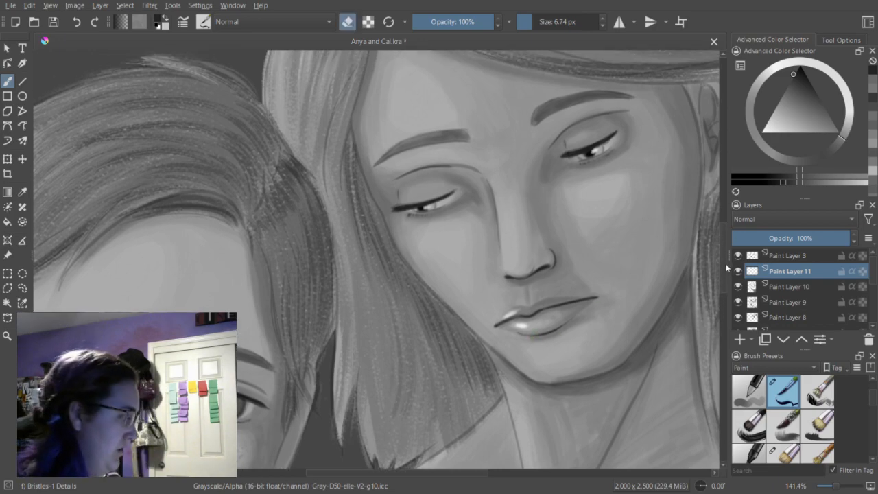
key(minus)
key(minus)
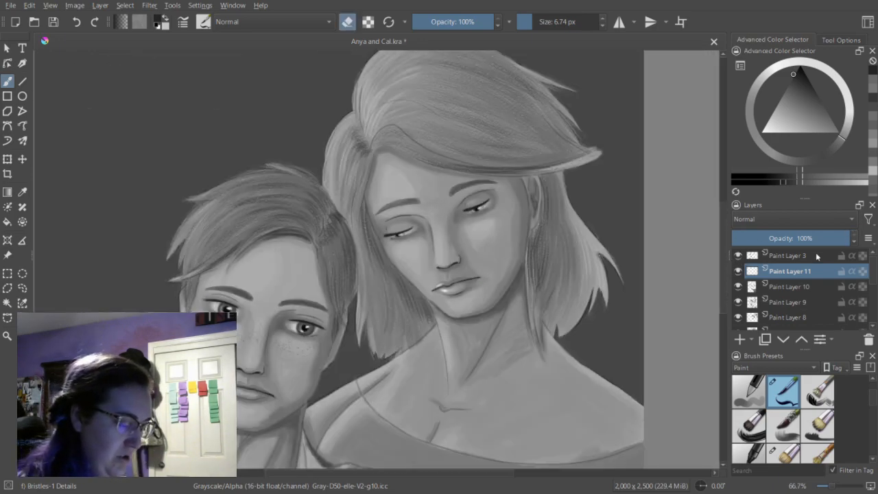
click(738, 256)
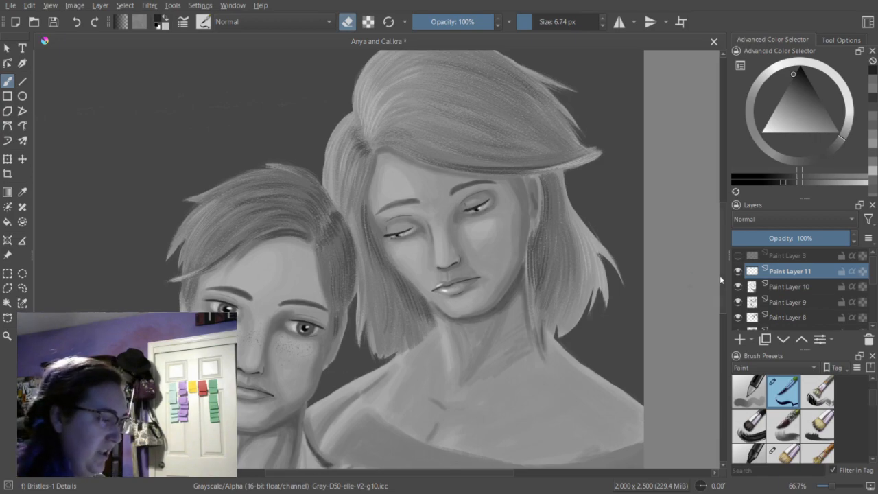
drag(723, 284, 724, 291)
key(ctrl+minus)
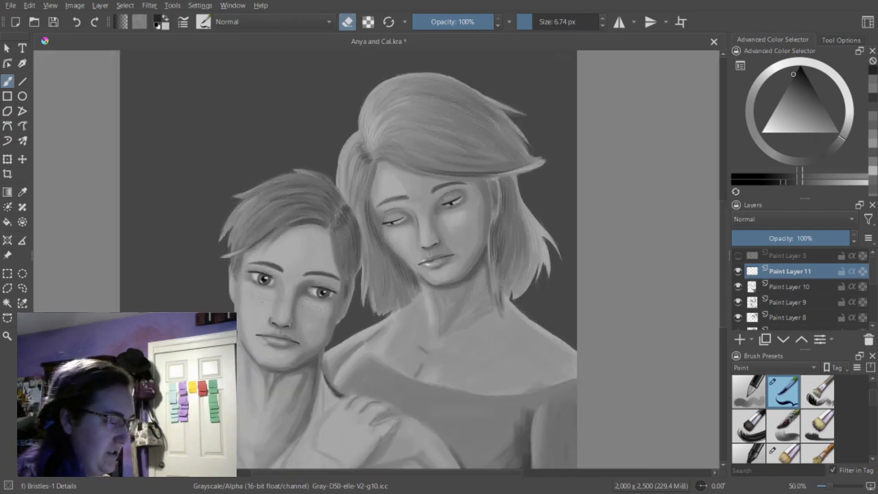
Save the painting and choose the Blender Blur brush preset for smoothing the shading.
key(ctrl+minus)
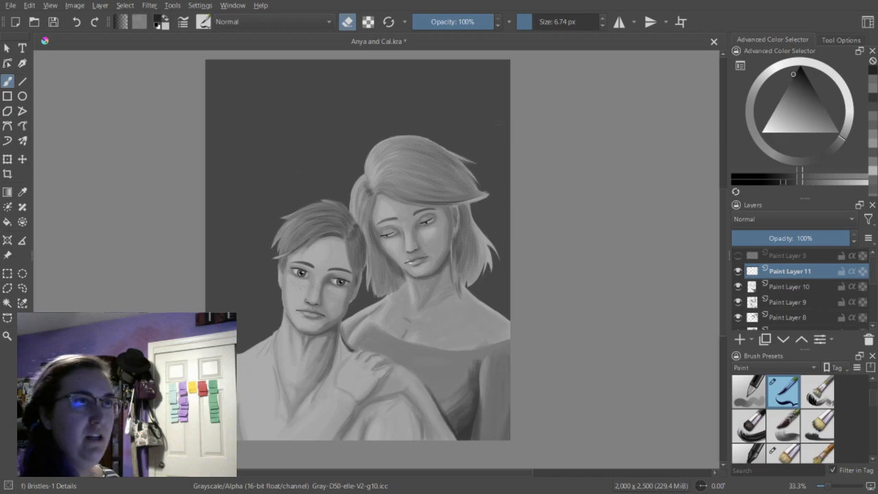
click(55, 23)
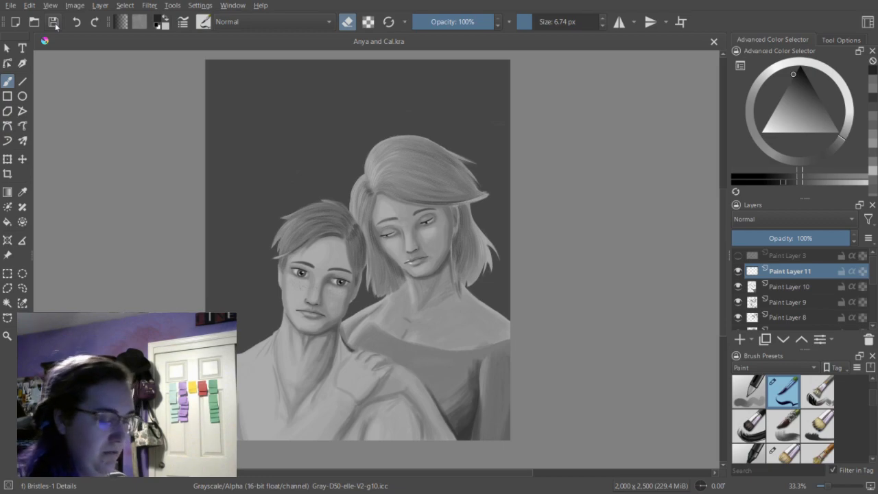
scroll(872, 402, down, 2)
scroll(874, 406, up, 2)
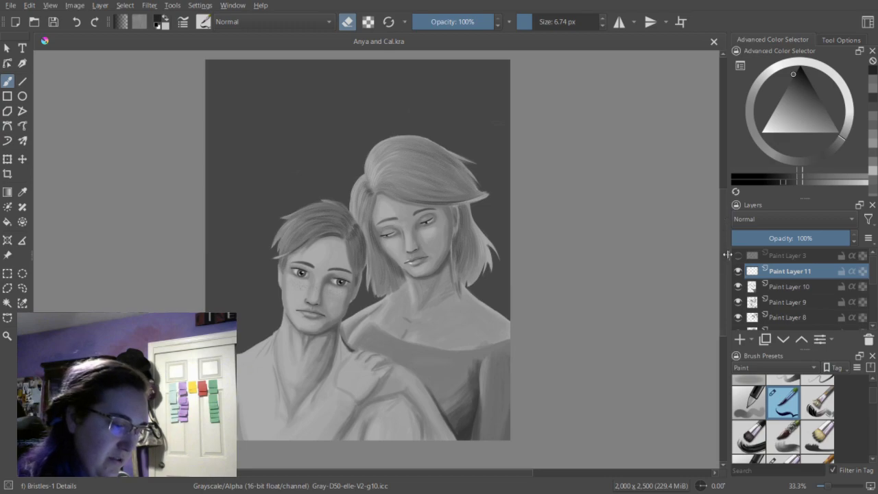
drag(729, 255, 728, 253)
drag(874, 396, 875, 431)
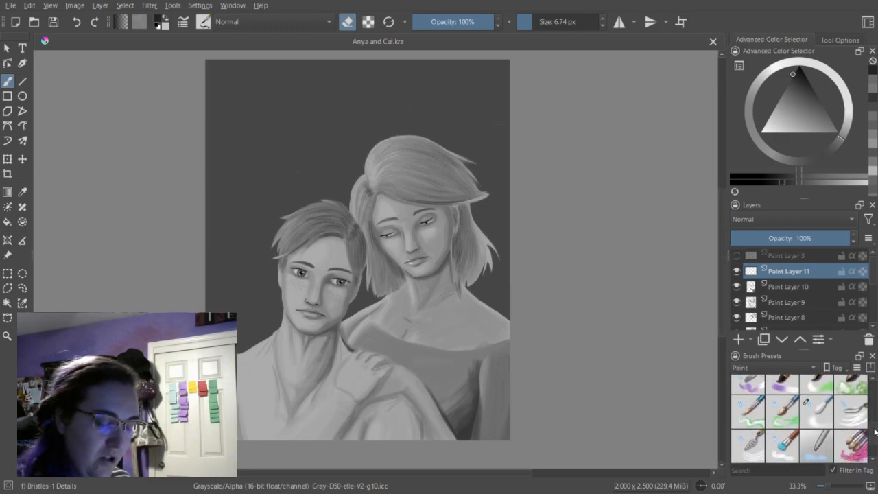
click(817, 412)
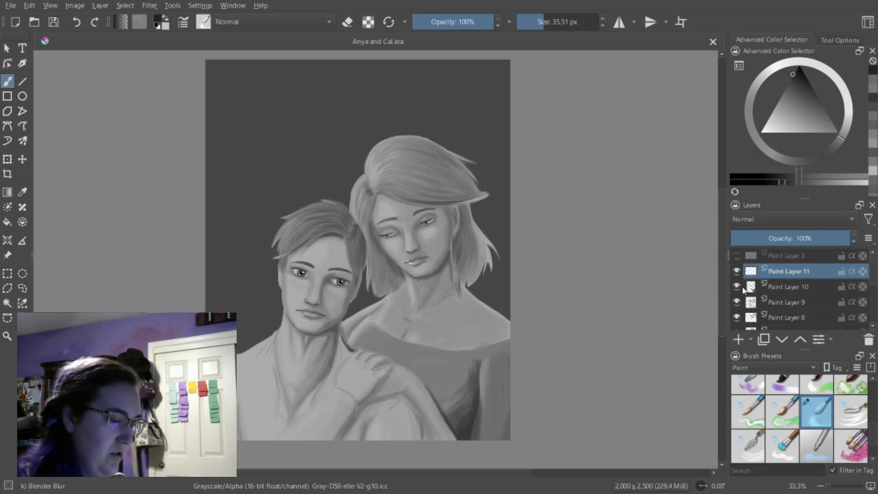
Merge Paint Layers 10, 9, 8 and 7 down into Paint Layer 6, and toggle the merged layer's visibility to check its content.
click(745, 288)
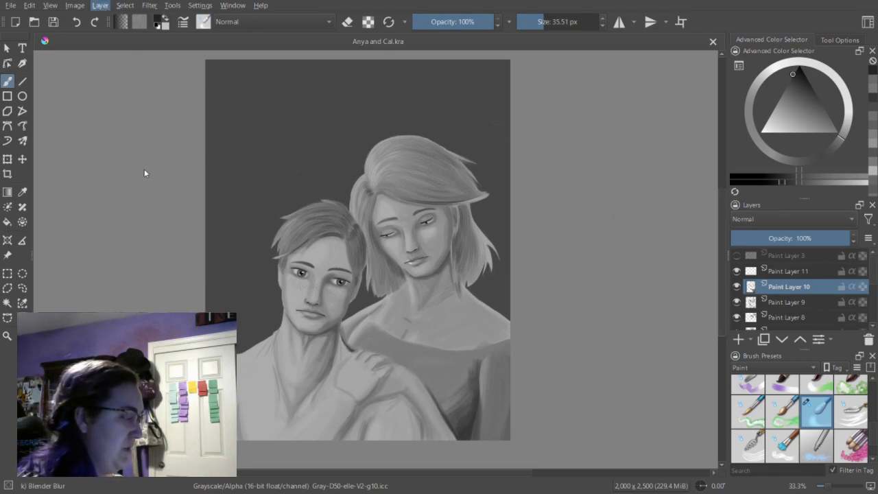
key(ctrl+e)
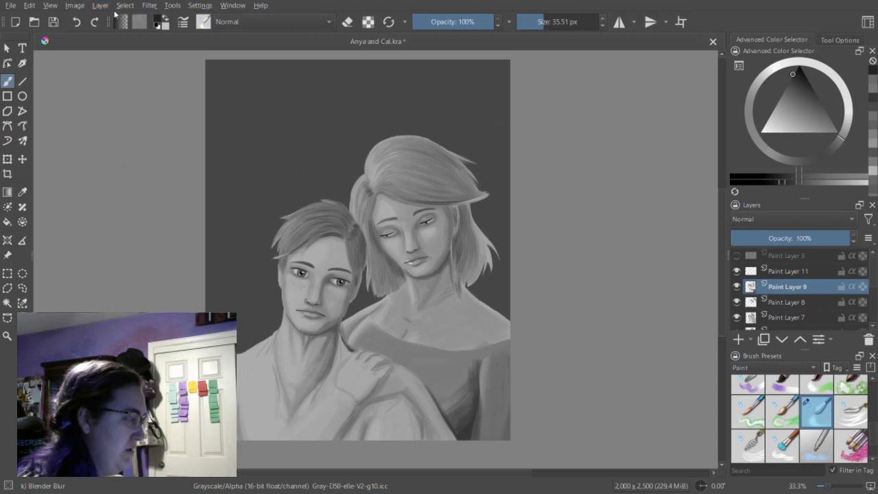
key(ctrl+e)
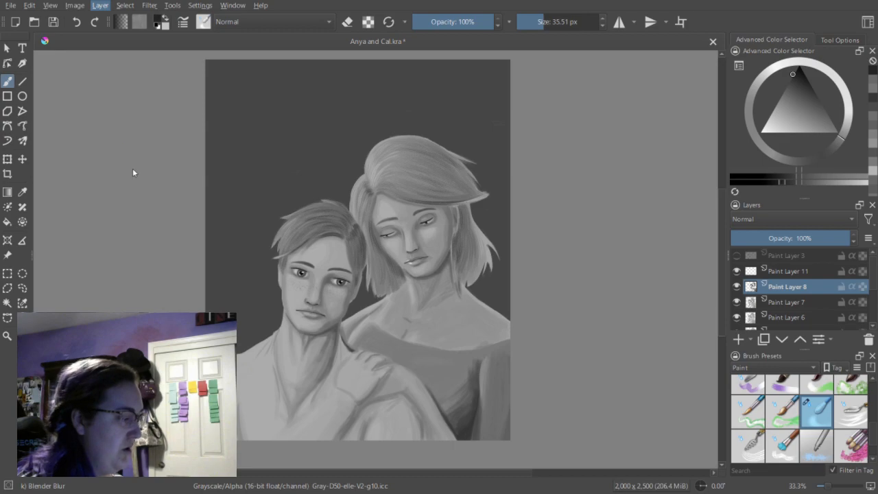
key(ctrl+e)
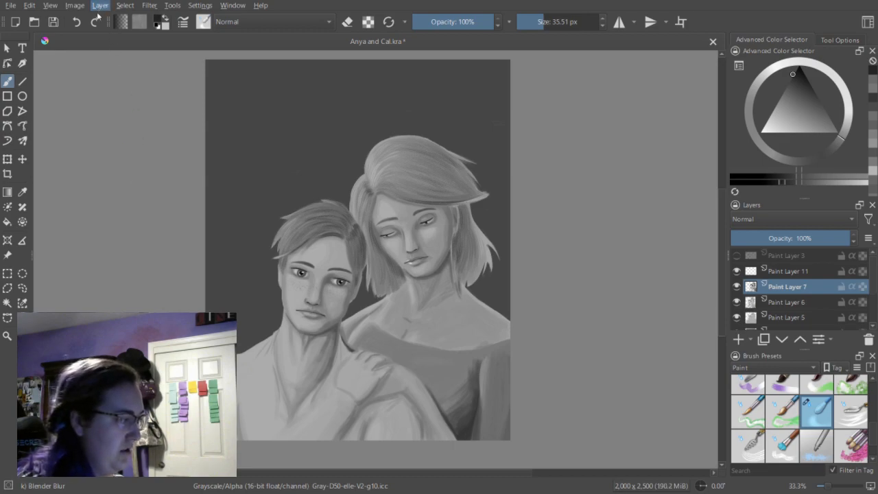
key(ctrl+e)
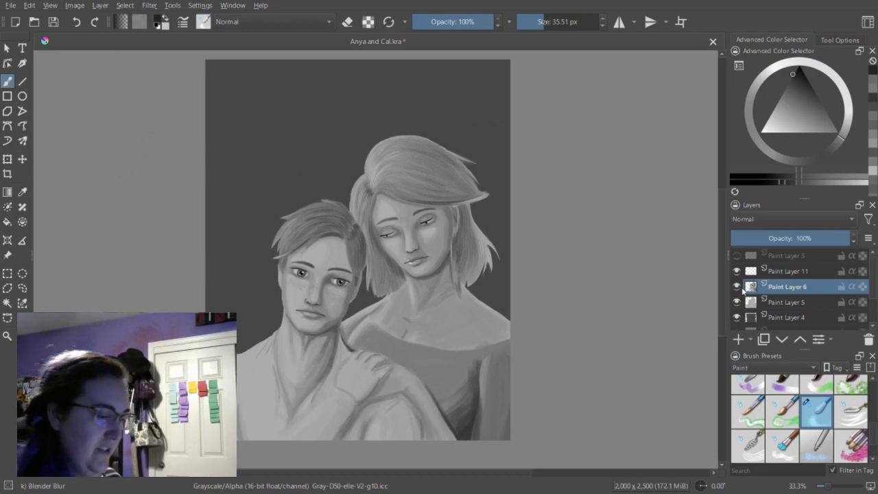
click(737, 287)
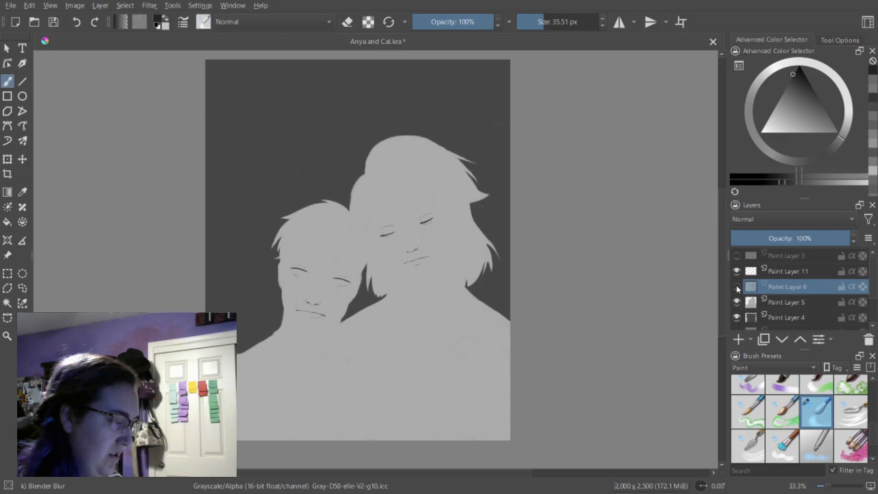
click(737, 287)
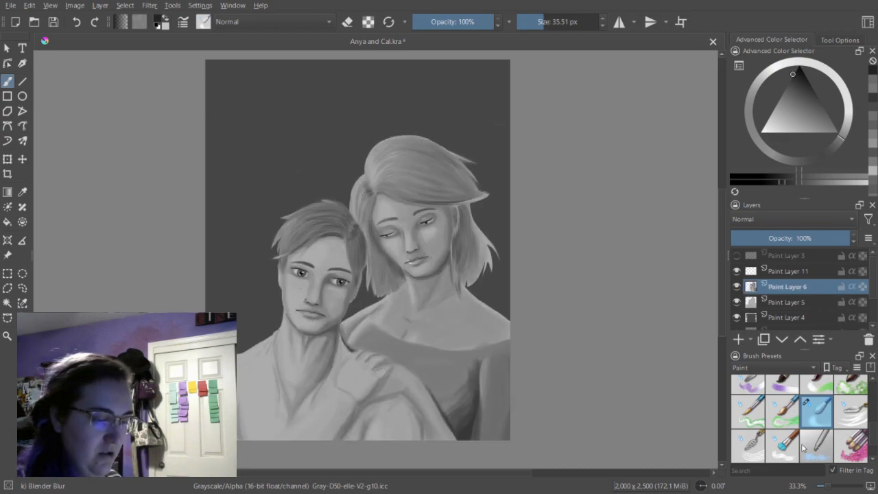
Smooth the shading transitions on the woman's face with the blur brush, using sizes of 23.58 px and 15.96 px.
key(plus)
key(plus)
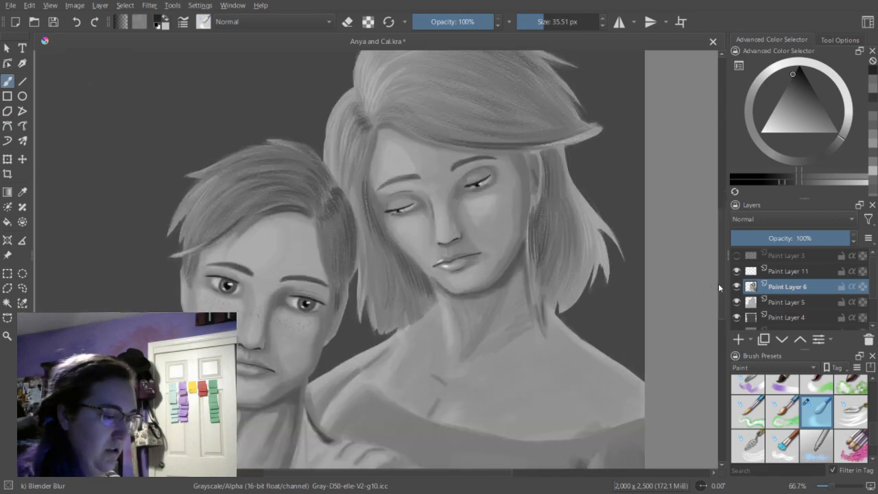
scroll(723, 280, down, 2)
key(plus)
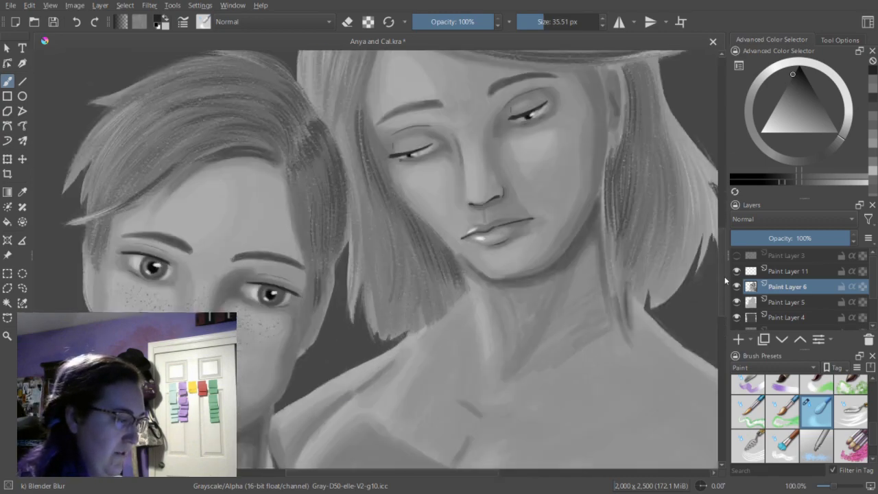
scroll(725, 269, up, 1)
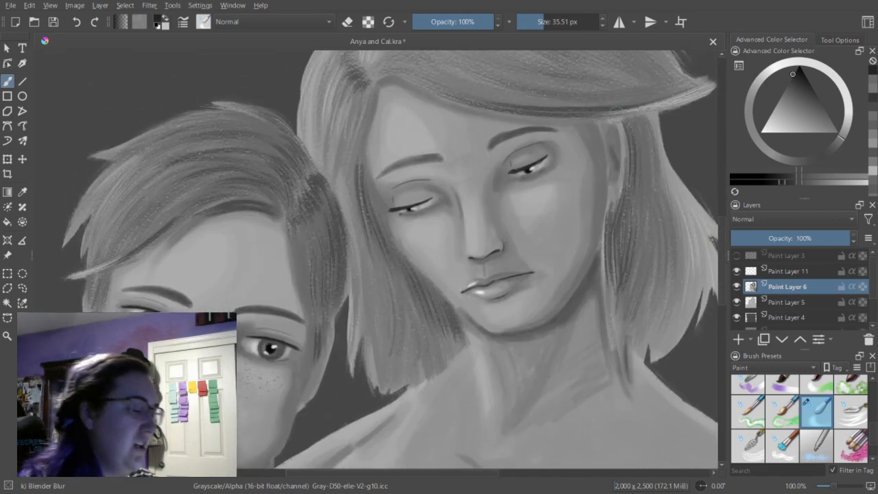
drag(547, 24, 541, 26)
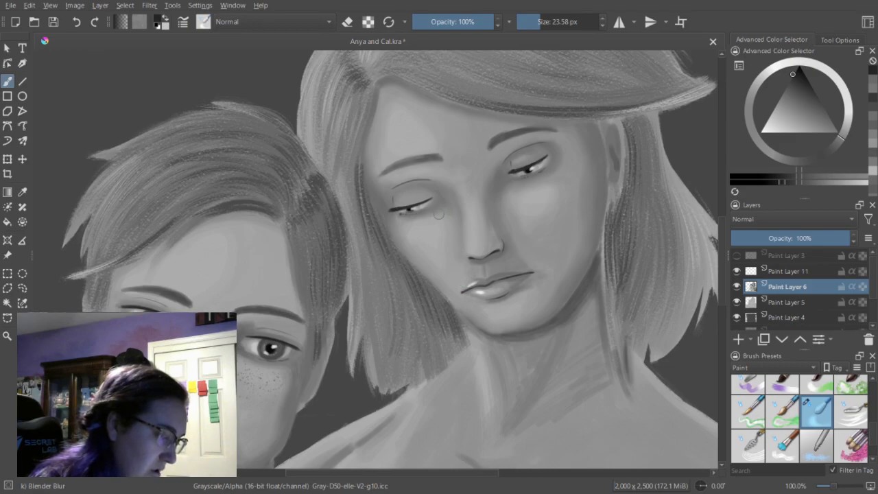
click(543, 28)
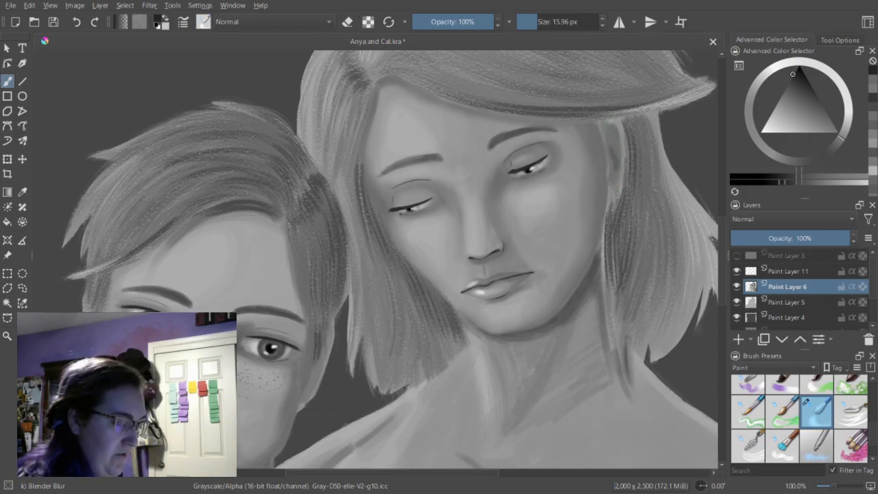
Blend the shading on the woman's neck and upper chest with the blur brush at 27.20 px.
scroll(376, 259, down, 5)
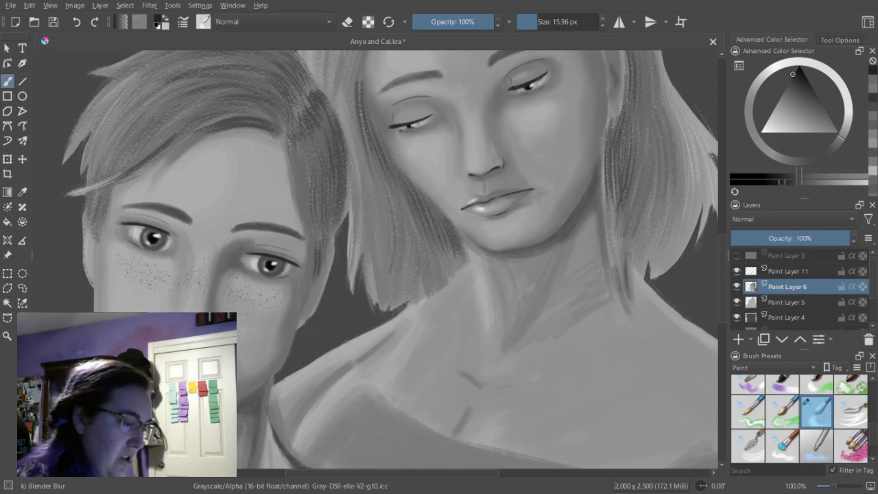
drag(540, 23, 541, 23)
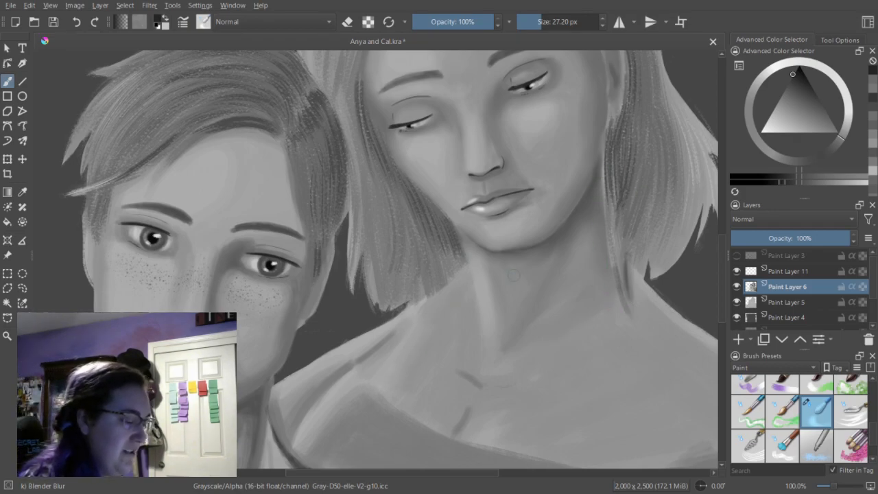
key(minus)
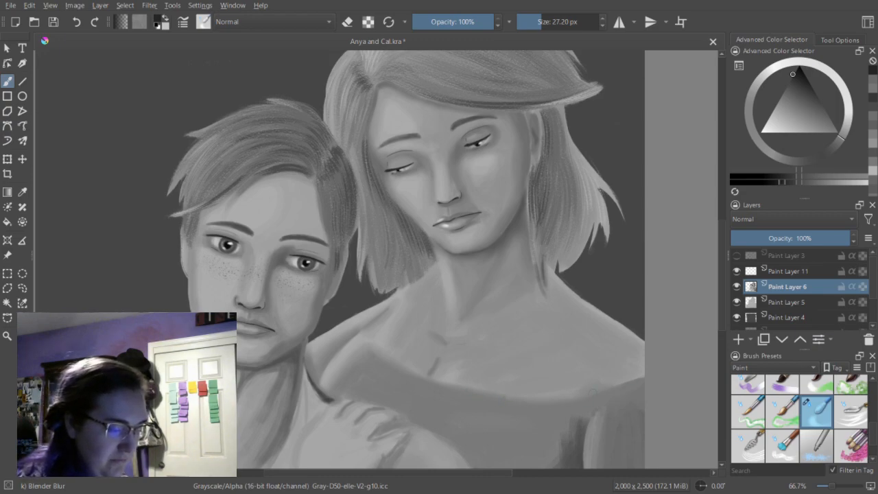
scroll(339, 260, down, 5)
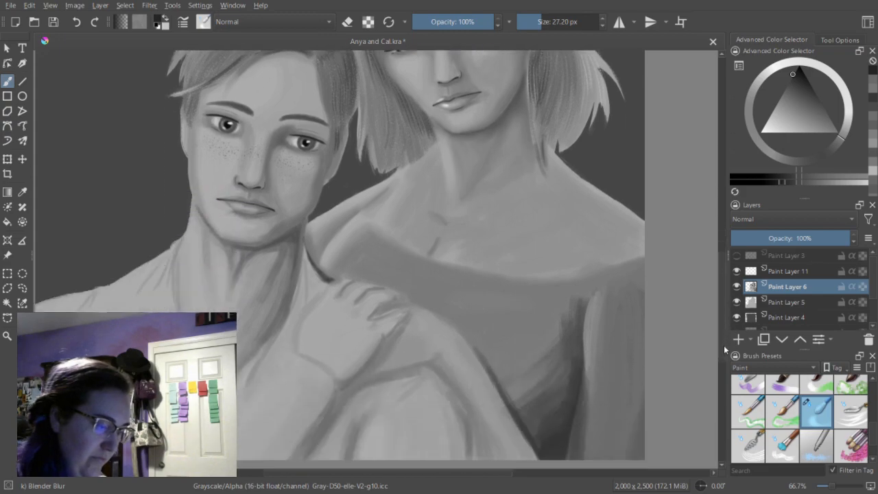
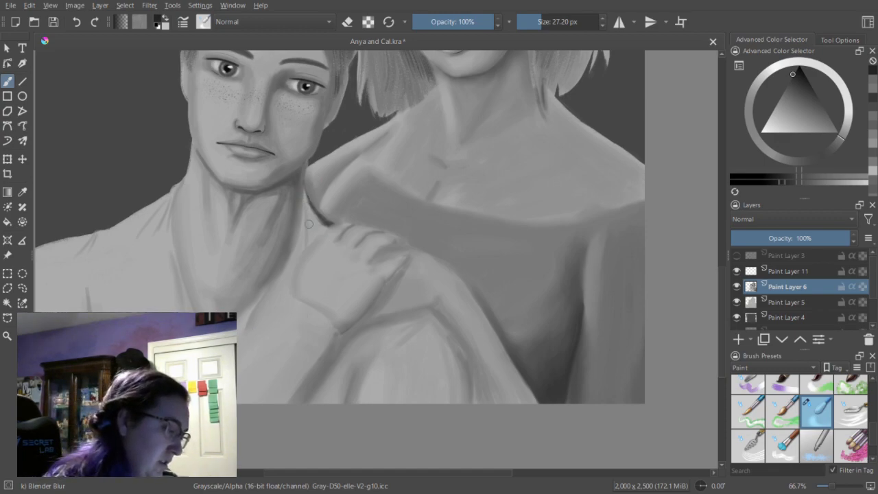
Soften the dark shading between the man's neck and the raised hand with the blur brush at 27.20 px.
drag(310, 199, 327, 225)
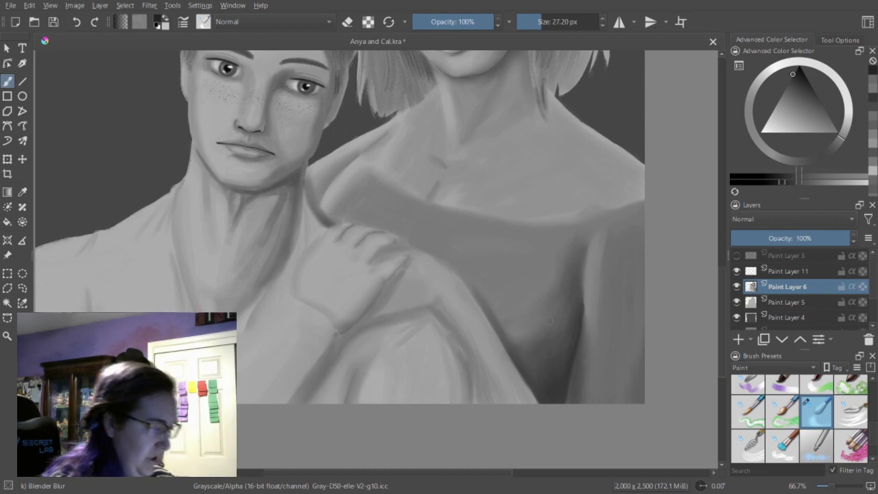
scroll(726, 291, up, 2)
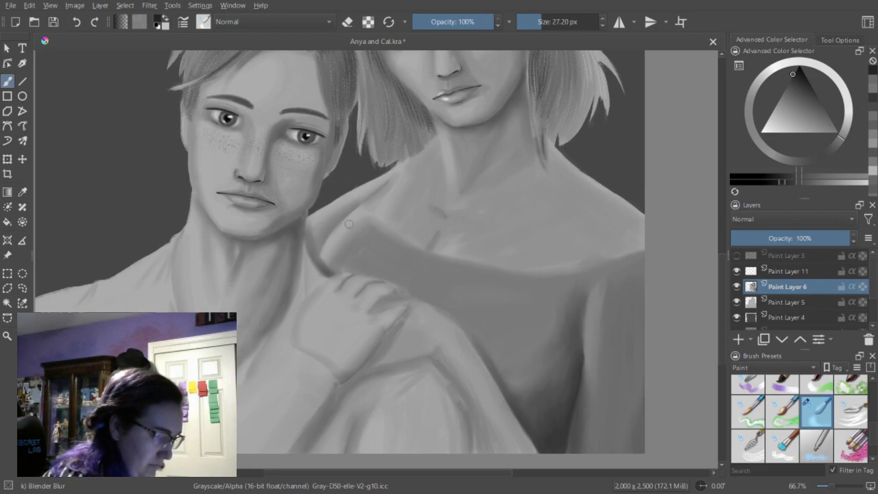
drag(726, 285, 734, 267)
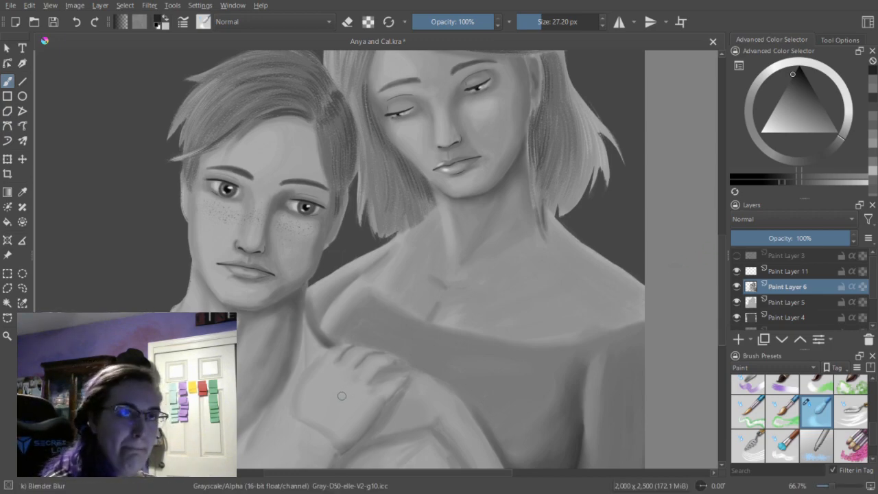
click(737, 272)
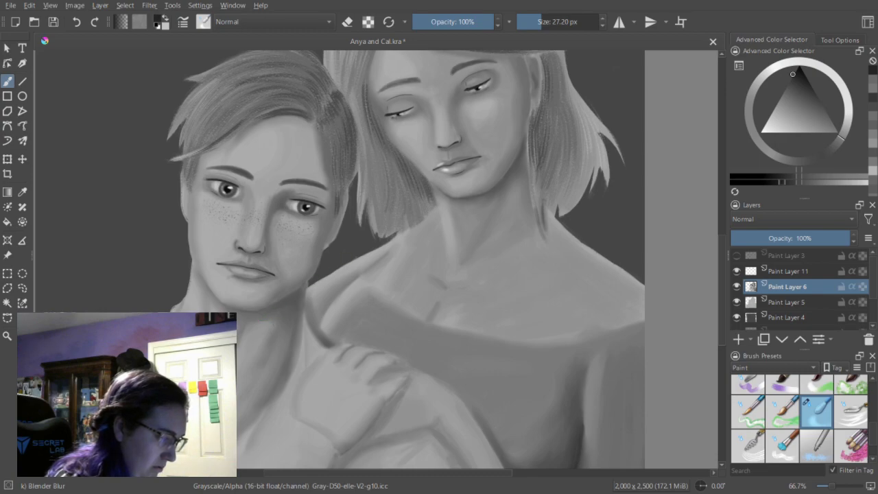
Smooth the shading on the man's face around the nose, cheeks and brow with the blur brush at 14.67 px.
key(1)
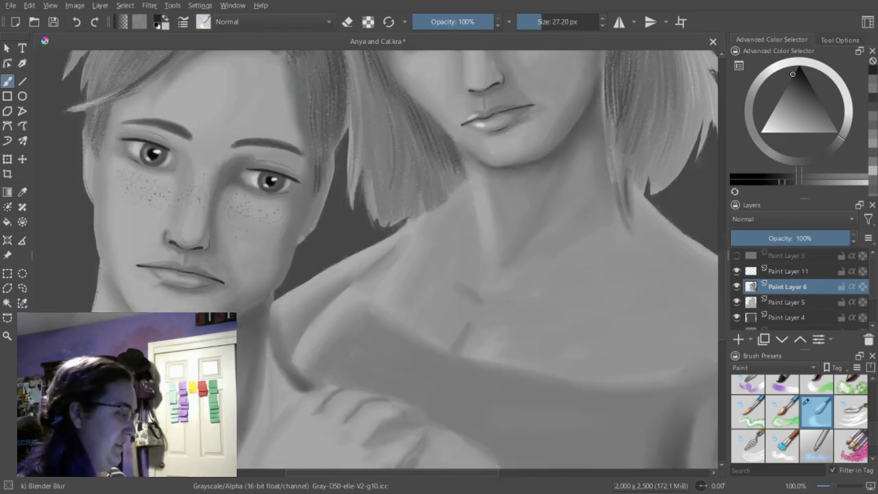
key(ctrl+plus)
drag(392, 474, 310, 473)
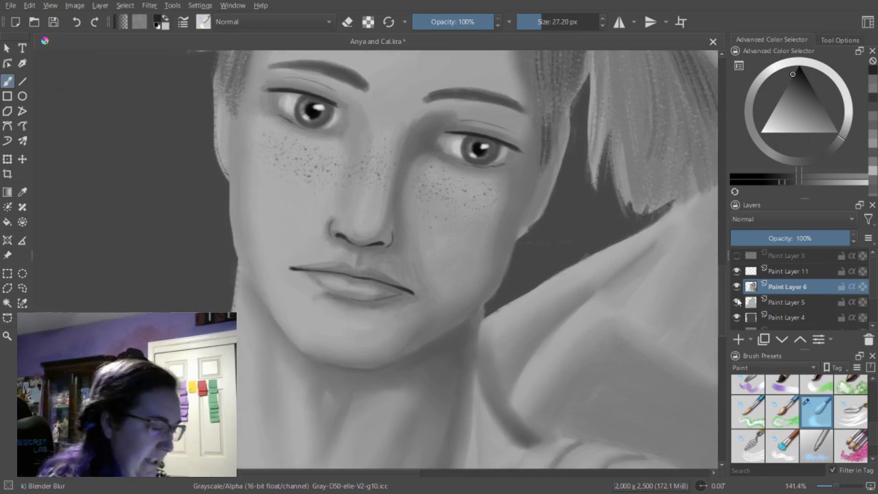
scroll(447, 265, up, 2)
key(bracketleft)
key(bracketleft)
key(bracketleft)
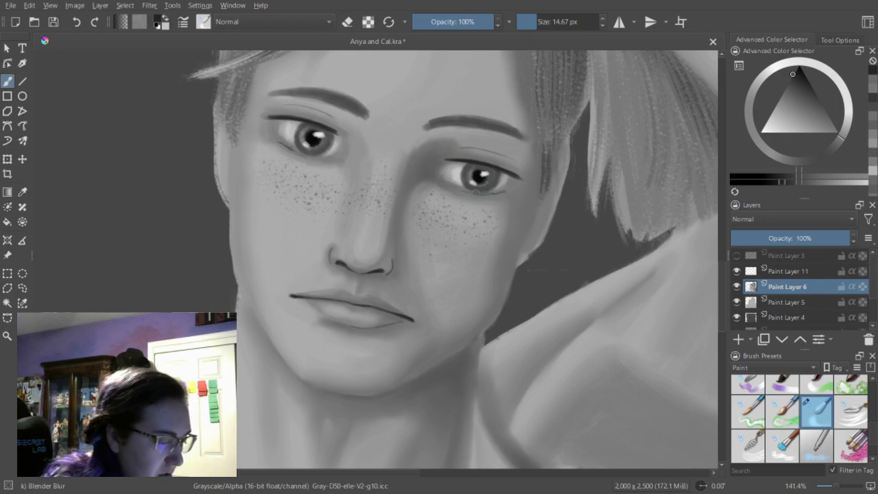
key(e)
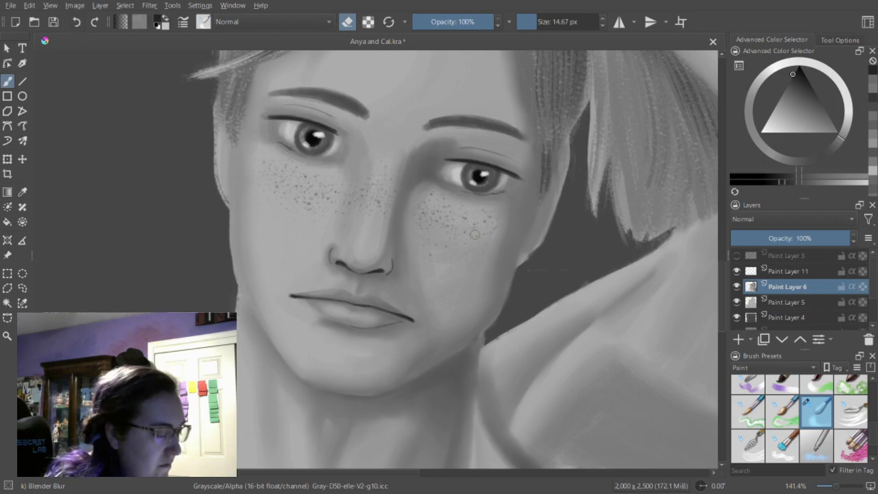
key(e)
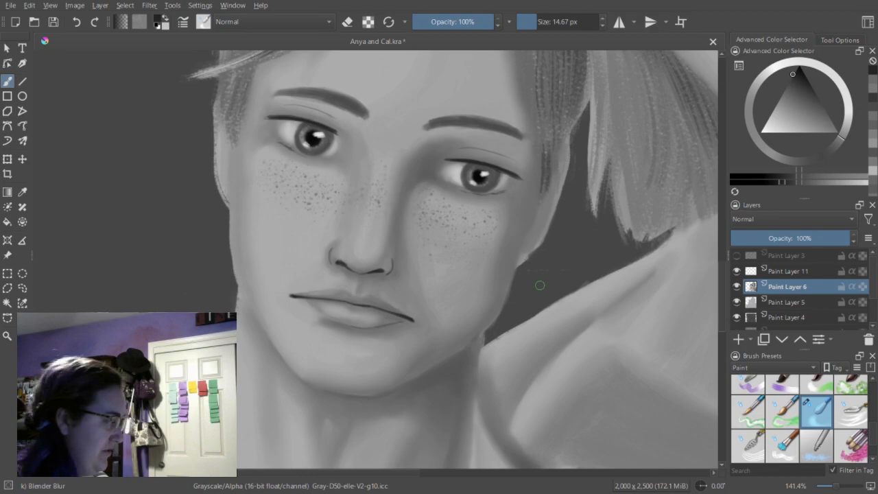
Save the painting and toggle Paint Layer 3's visibility to compare the shading with its line work.
key(ctrl+minus)
key(ctrl+minus)
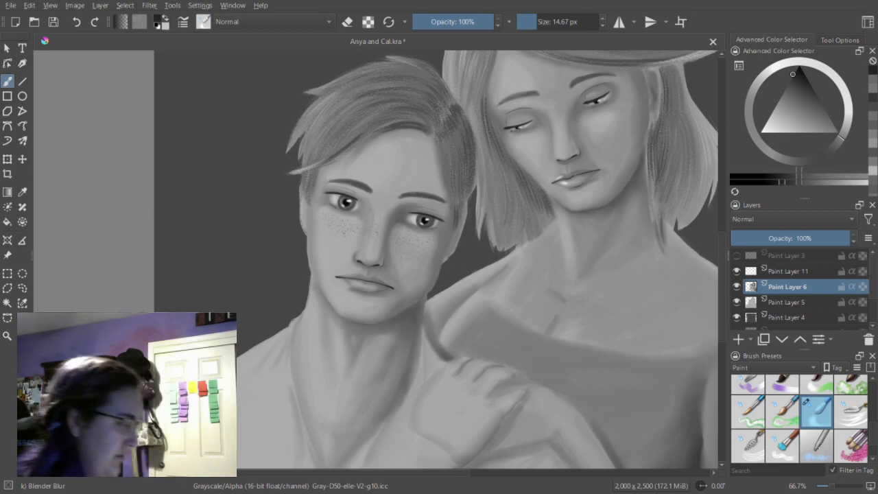
key(minus)
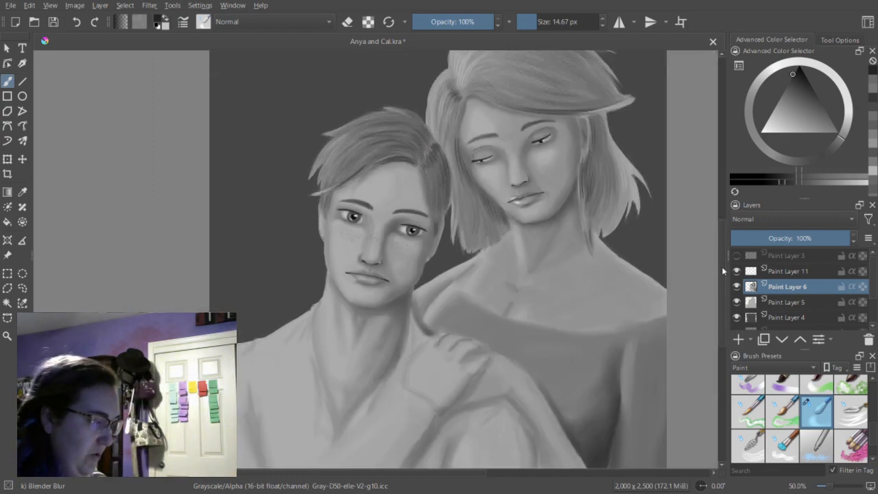
key(minus)
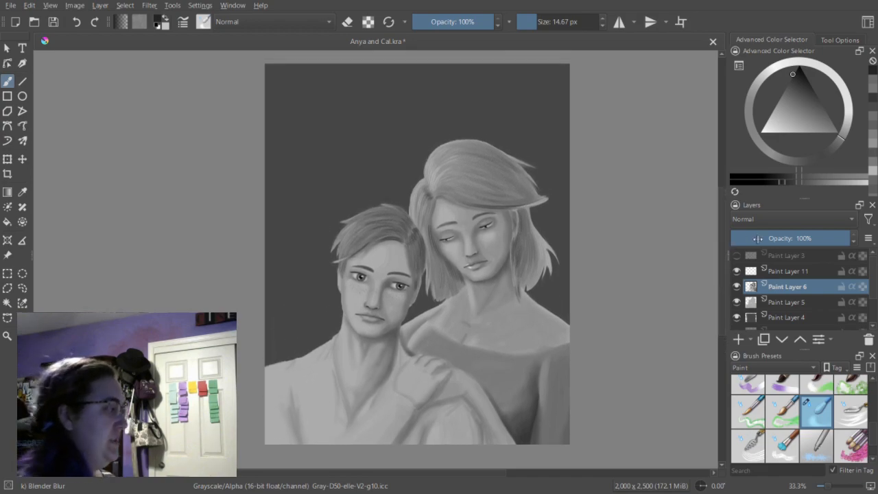
click(55, 22)
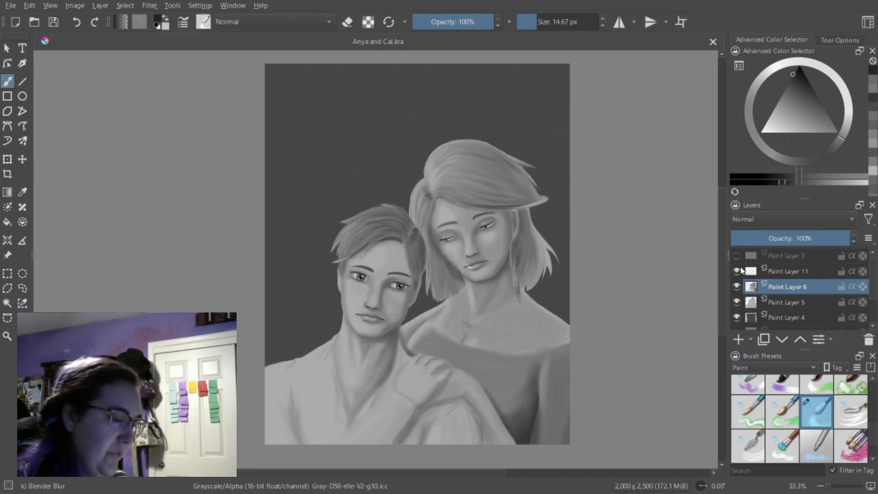
click(737, 256)
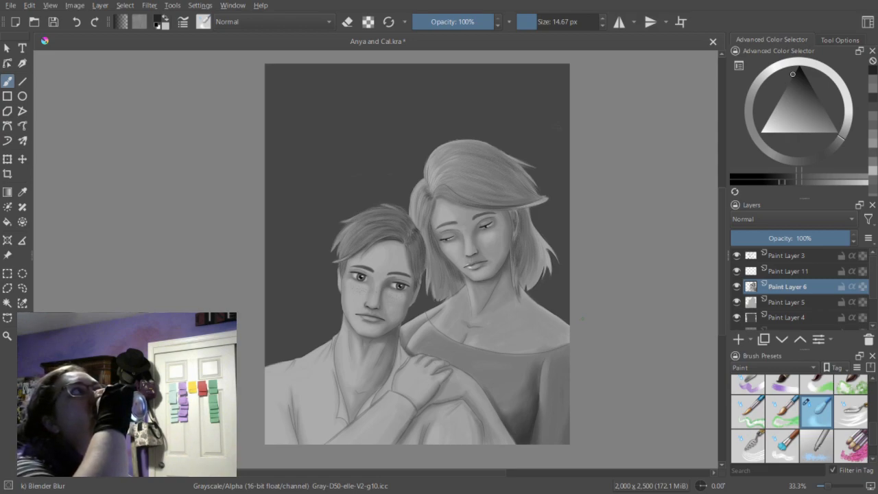
click(737, 255)
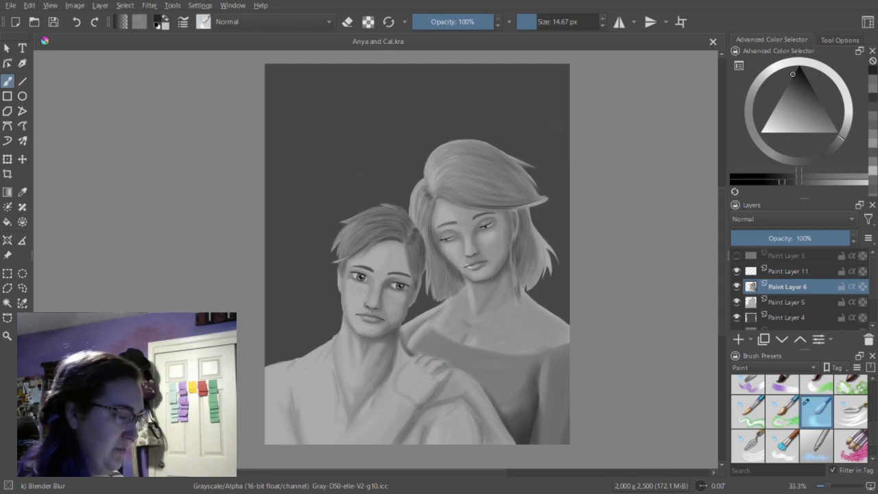
Pick a mid-gray from the recent colors and choose the Dry Bristles brush preset for the clothing.
key(plus)
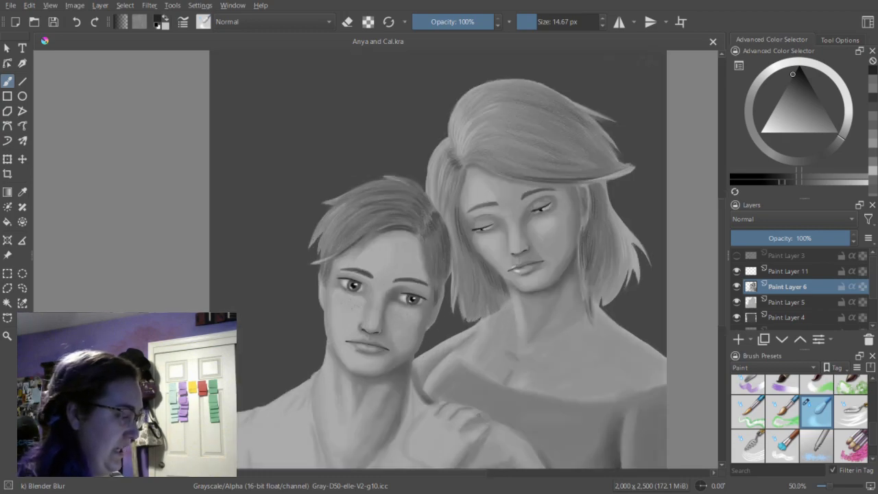
key(plus)
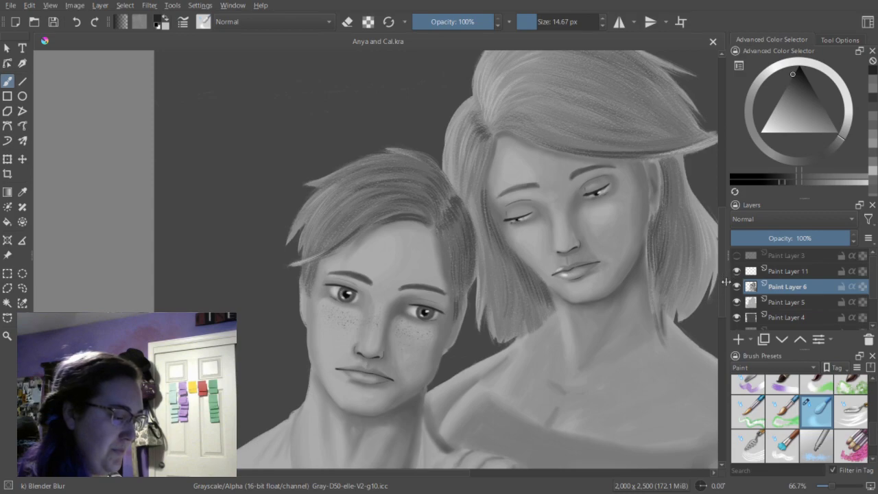
drag(722, 280, 716, 347)
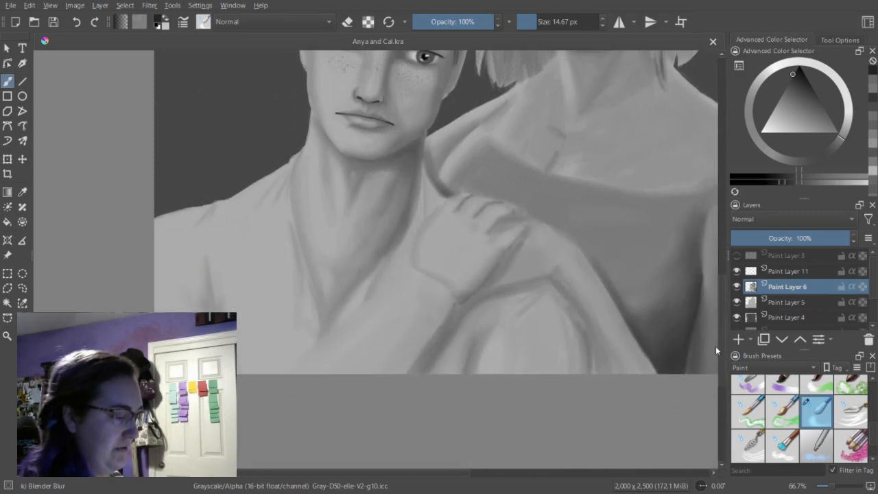
click(876, 82)
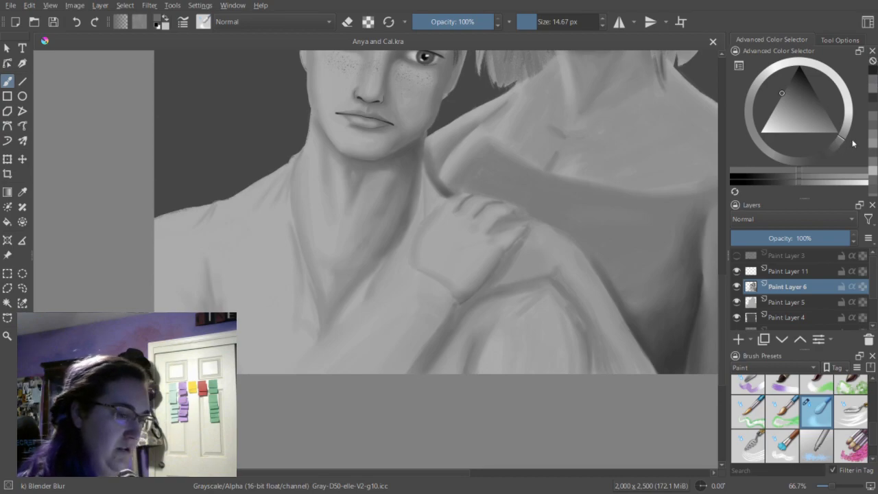
click(873, 88)
click(873, 132)
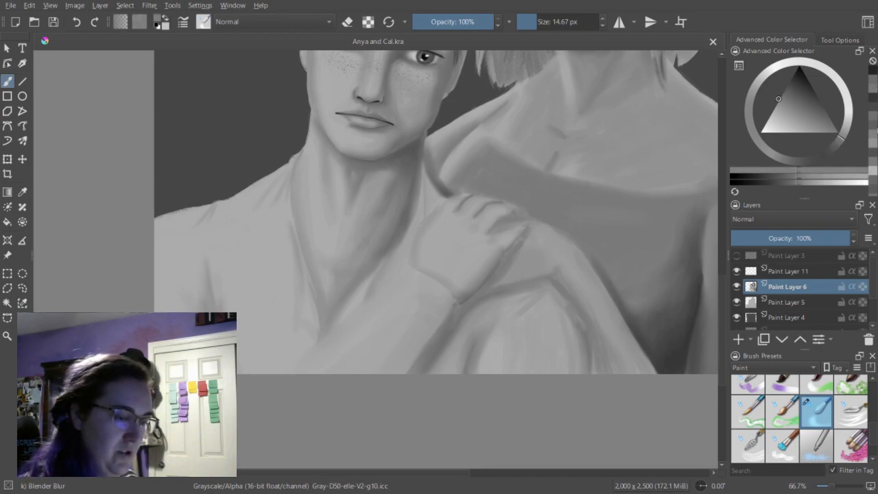
drag(874, 432, 877, 388)
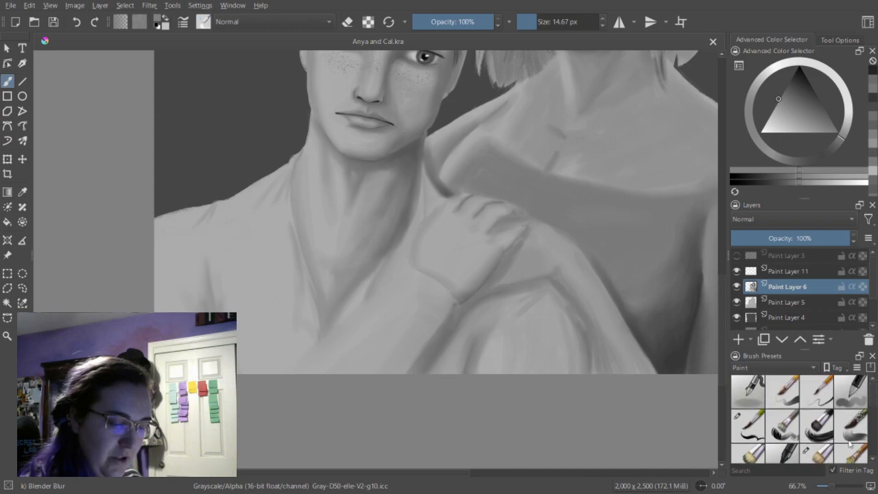
scroll(818, 411, down, 2)
click(818, 406)
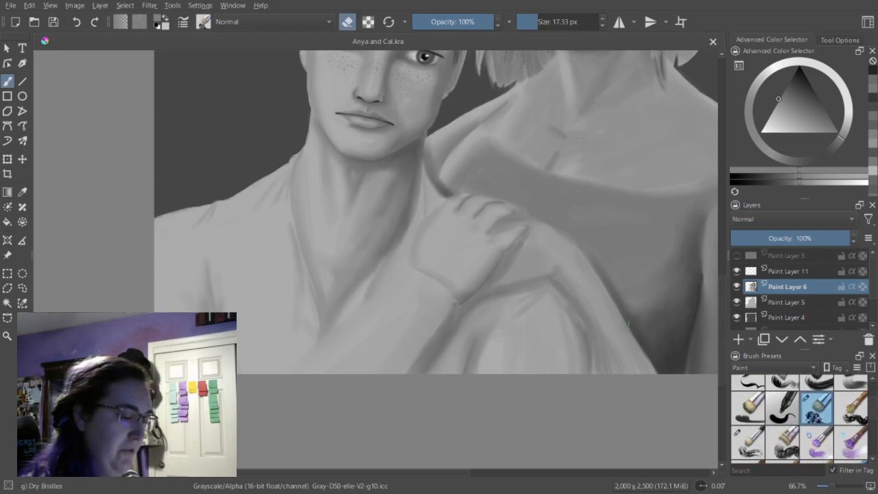
Add a paint layer above Paint Layer 6 and shade the forearm sleeve's lower edge with Dry Bristles at 29.14 px, erasing off.
drag(538, 23, 542, 23)
key(e)
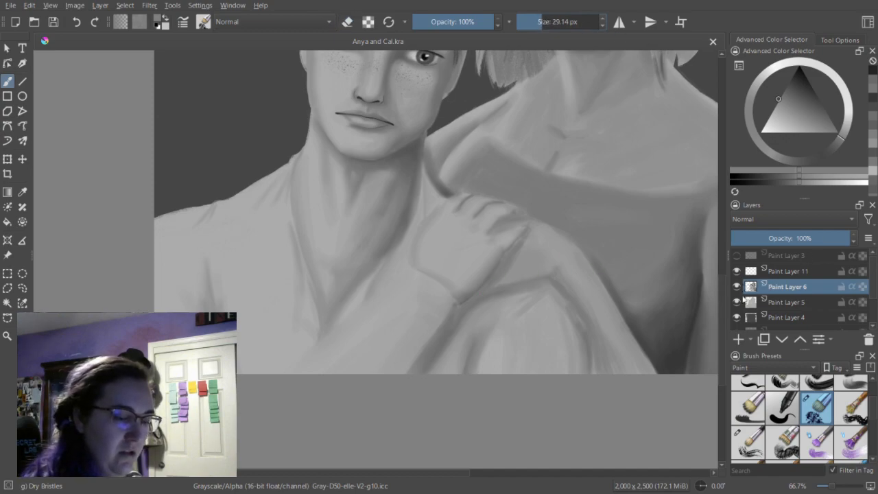
click(739, 339)
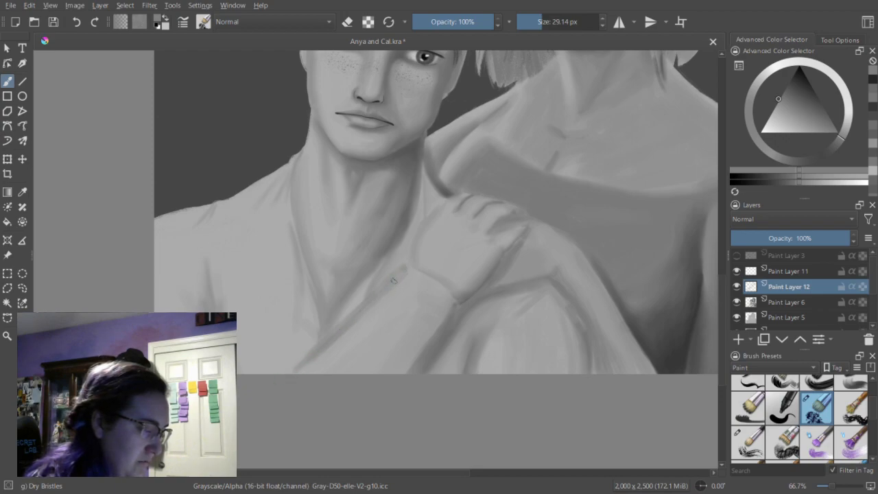
drag(441, 320, 417, 353)
drag(438, 324, 403, 372)
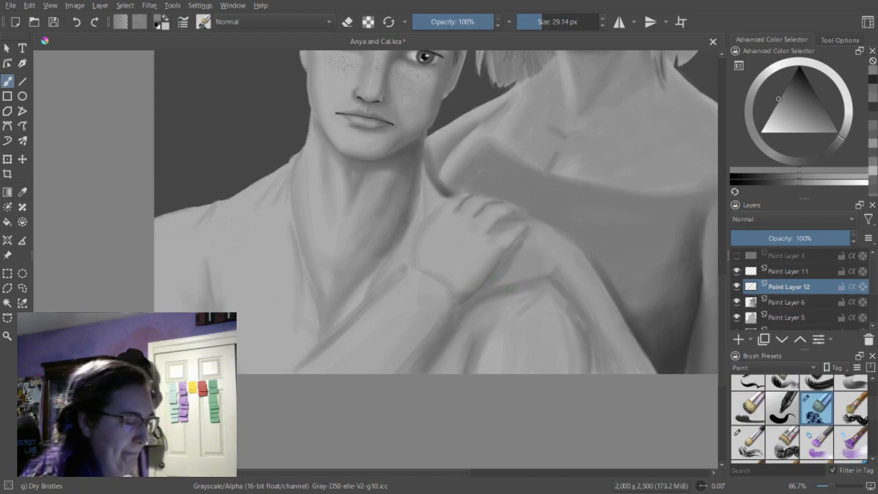
Paint strokes in slightly lighter grays along the upper edge of the forearm sleeve, adjusting the gray between strokes.
click(805, 183)
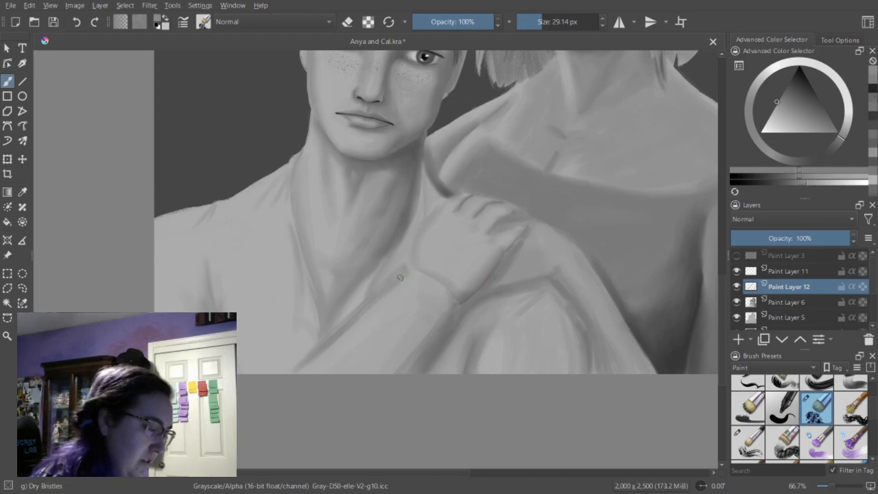
click(820, 181)
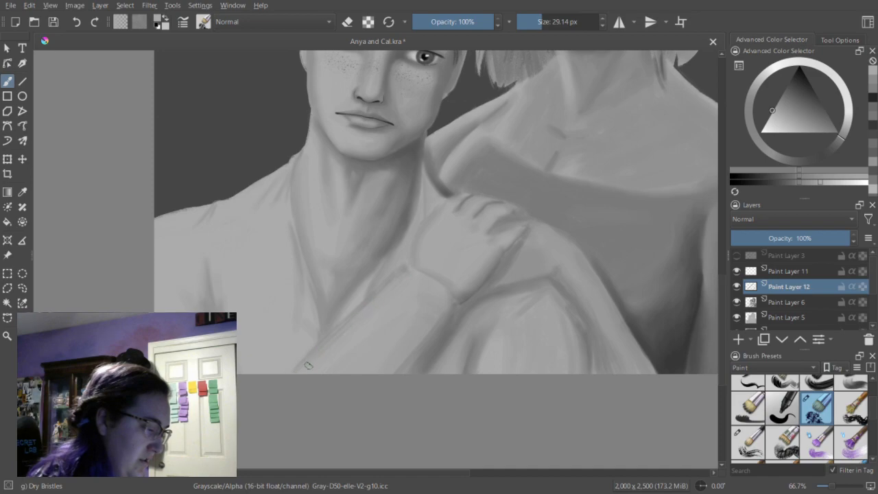
drag(362, 311, 304, 366)
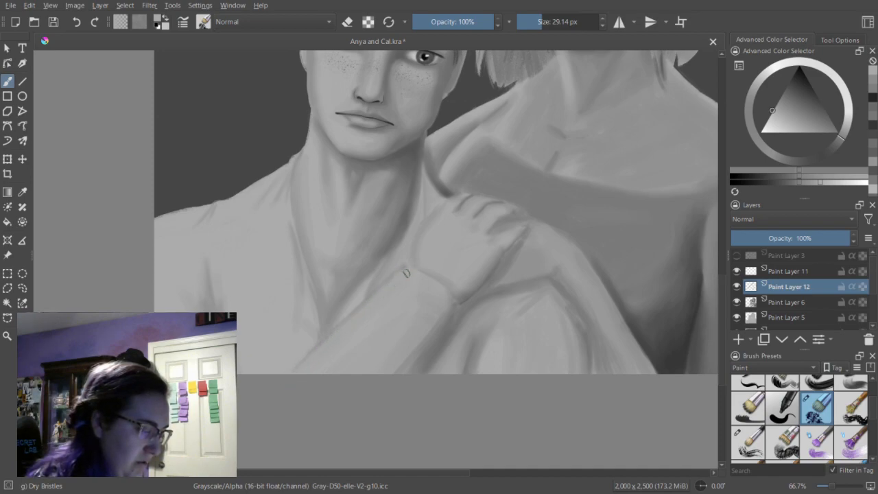
click(821, 183)
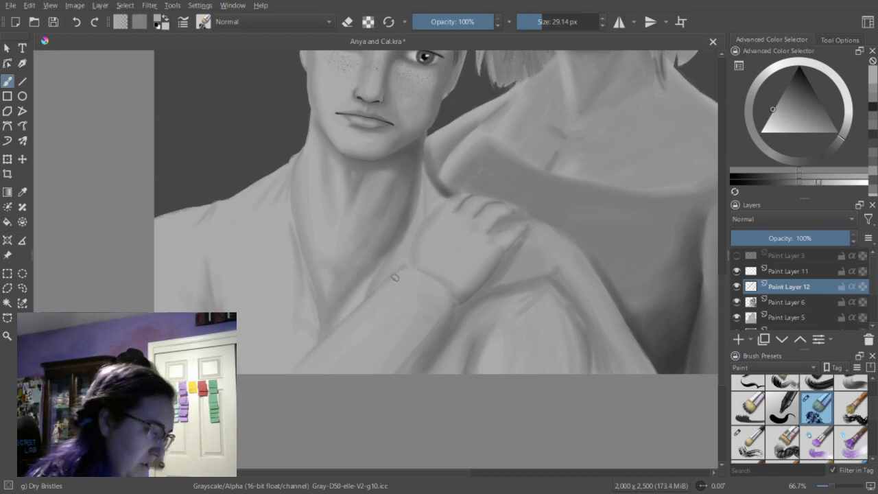
drag(400, 279, 312, 359)
mouse_move(369, 307)
mouse_down()
mouse_move(311, 369)
mouse_move(382, 301)
mouse_move(309, 374)
mouse_up()
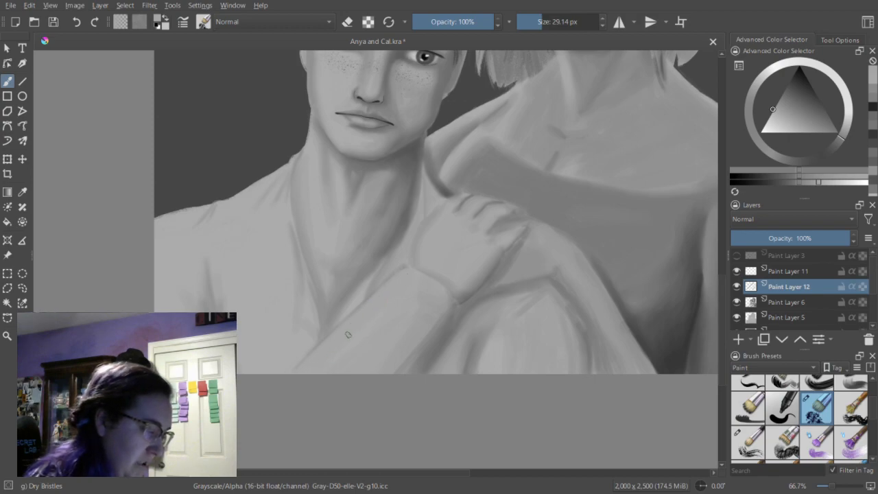
click(811, 183)
drag(384, 294, 319, 352)
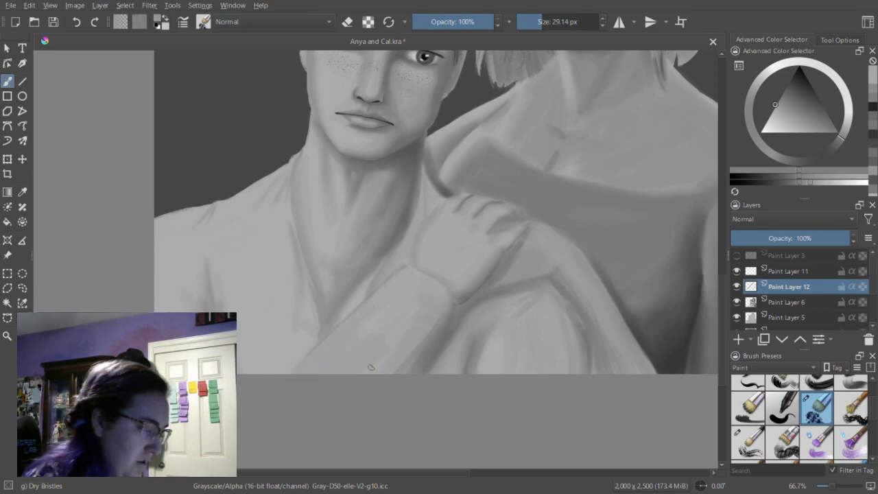
Soften the new sleeve strokes with Dry Bristles in erase mode at 50.92 px, and undo the last stroke.
drag(542, 22, 550, 23)
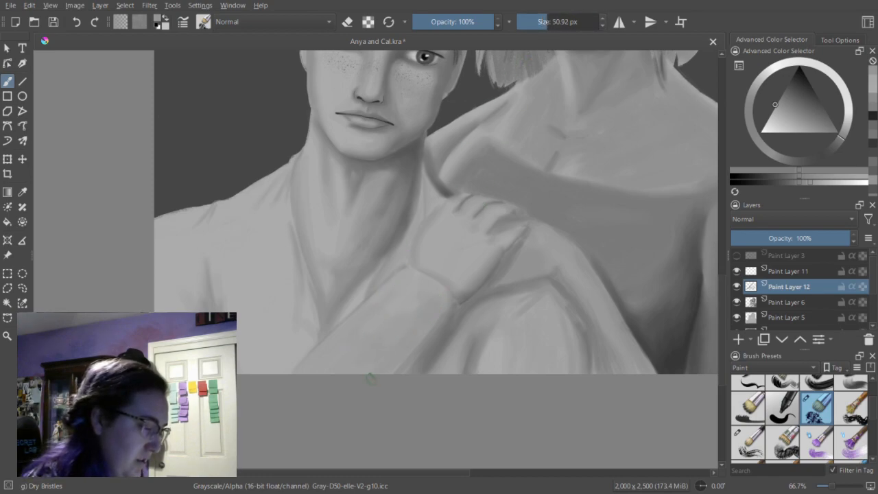
key(e)
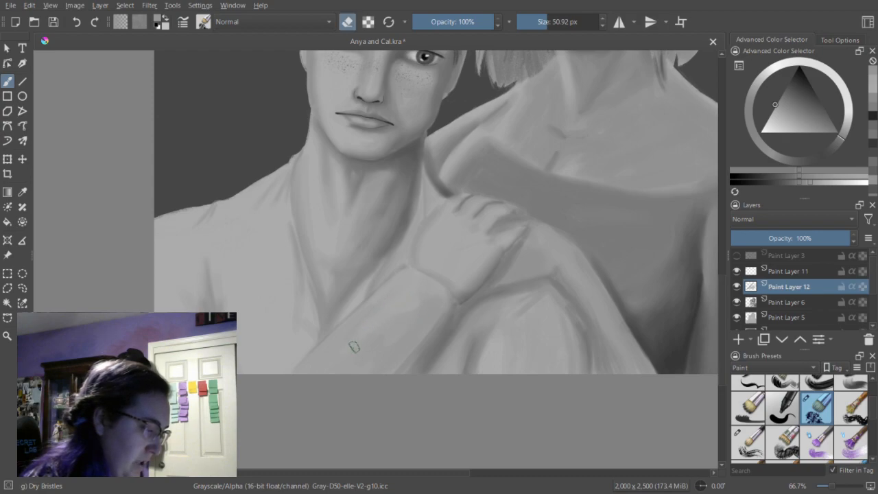
mouse_move(406, 289)
mouse_down()
mouse_move(324, 360)
mouse_move(402, 288)
mouse_up()
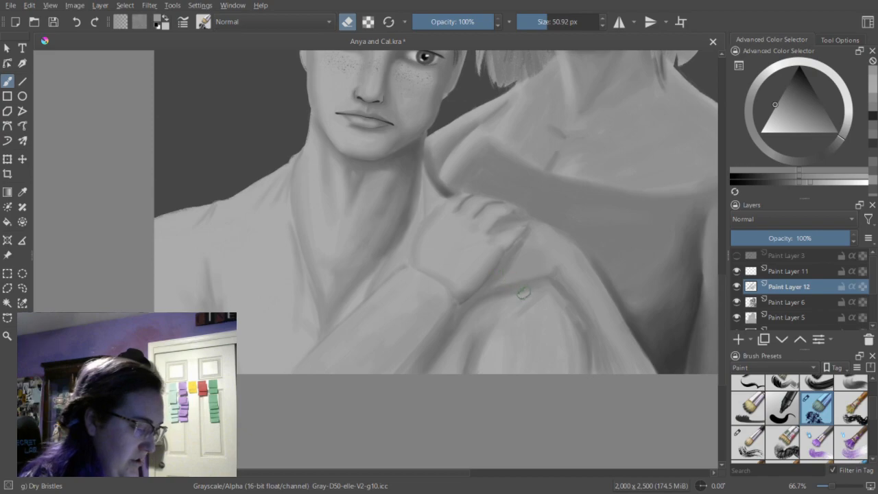
key(ctrl+z)
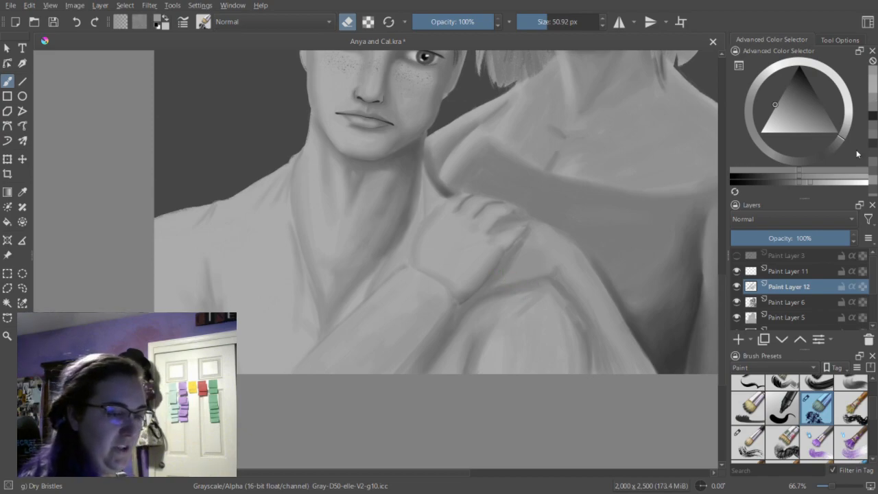
Turn off erase mode and reduce the Dry Bristles size to 15.96 px for finer sleeve shading.
key(e)
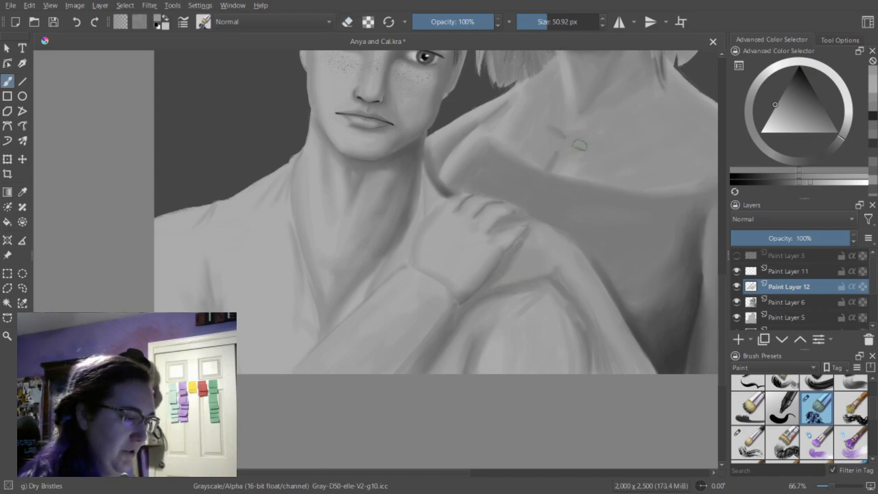
drag(547, 24, 539, 25)
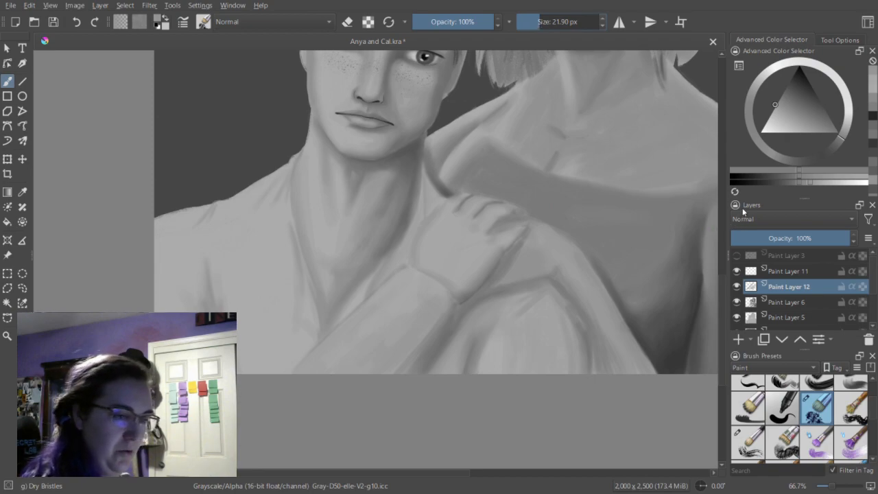
drag(541, 22, 536, 23)
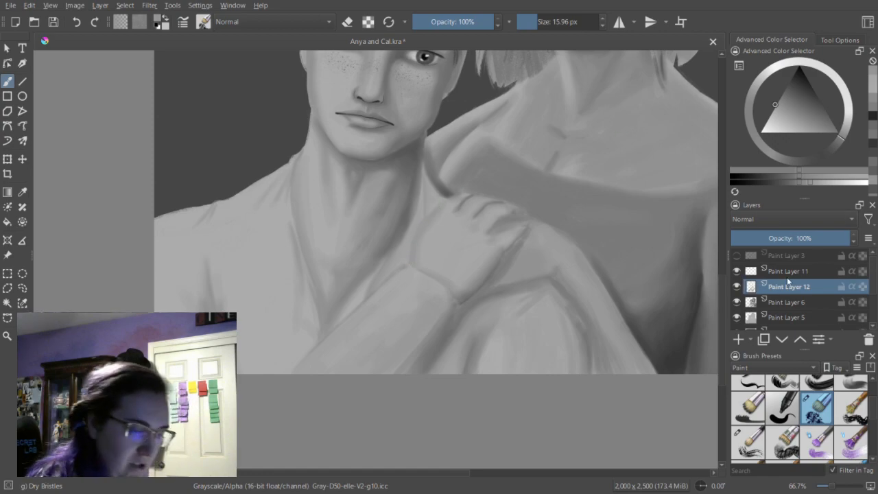
Show Paint Layer 3's line art as a reference, choose a slightly darker gray, and hide the line art again.
click(737, 255)
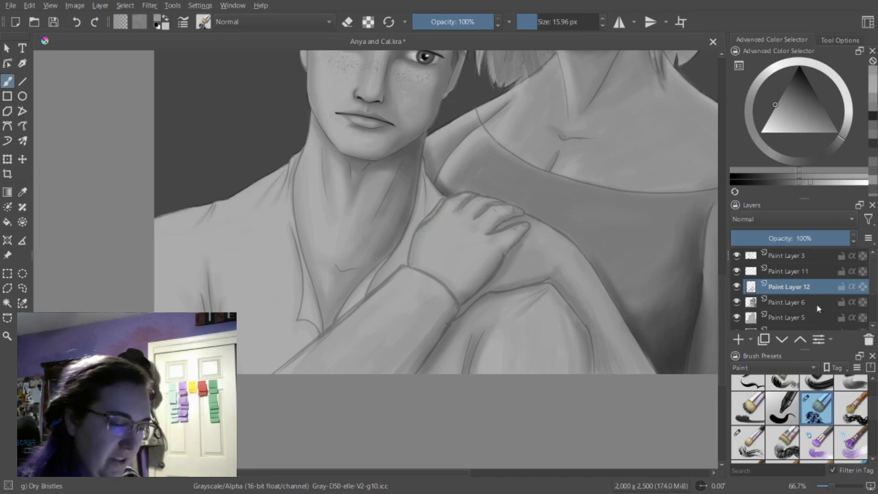
click(806, 183)
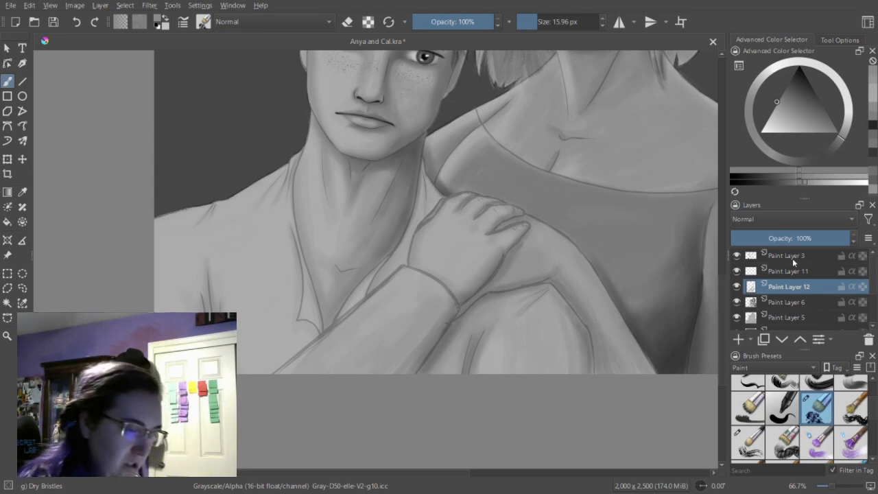
click(737, 255)
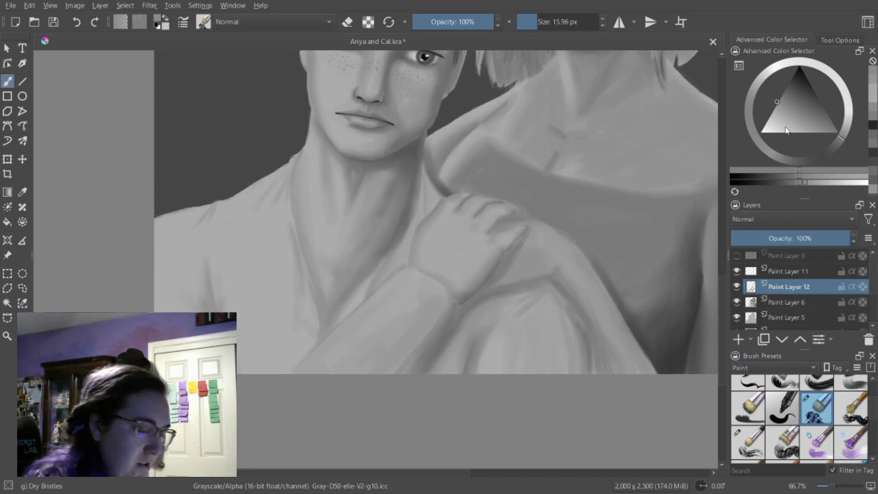
Try Bristles-1 Details at 9.24 px with erase off and a recent gray, and return to Dry Bristles.
click(751, 382)
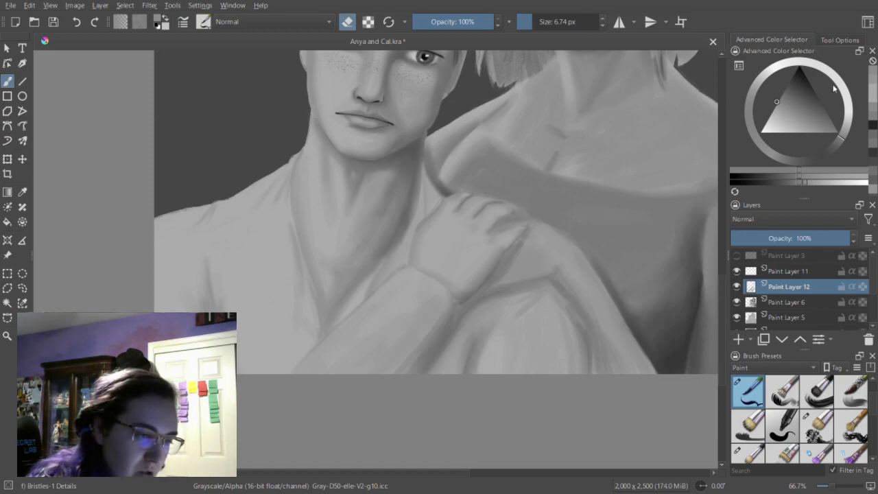
key(e)
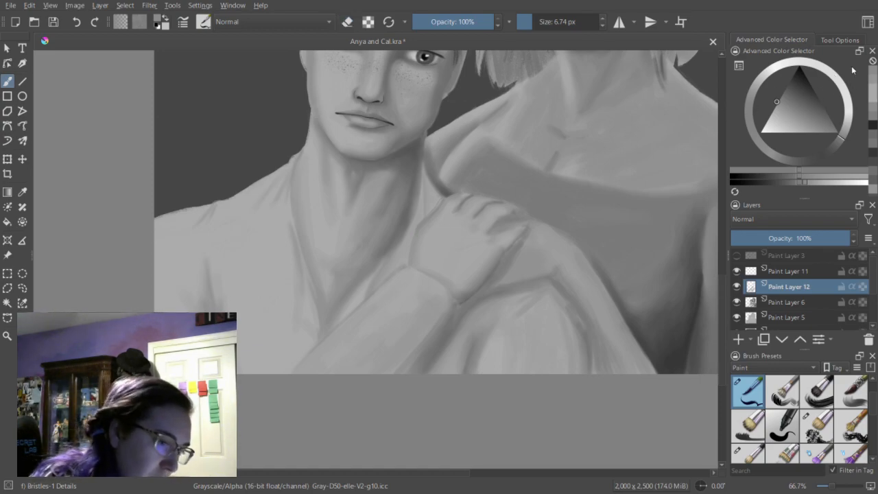
click(875, 81)
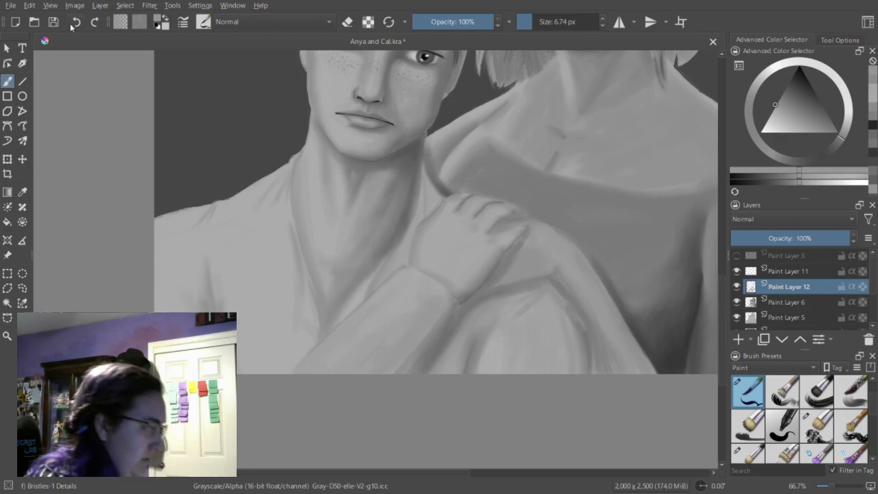
click(818, 424)
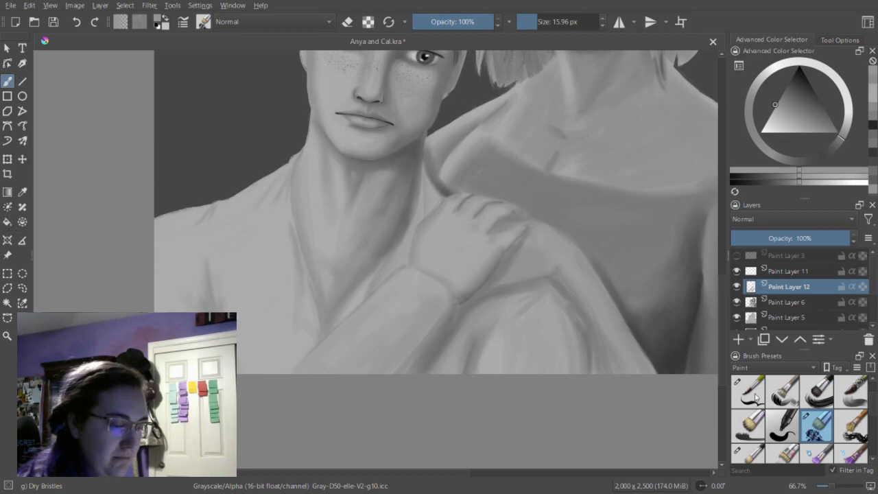
key(/)
click(533, 22)
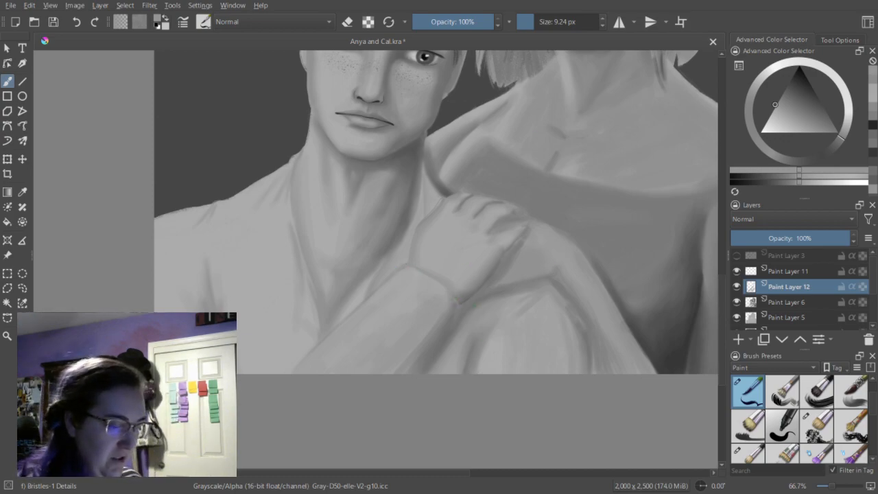
click(815, 425)
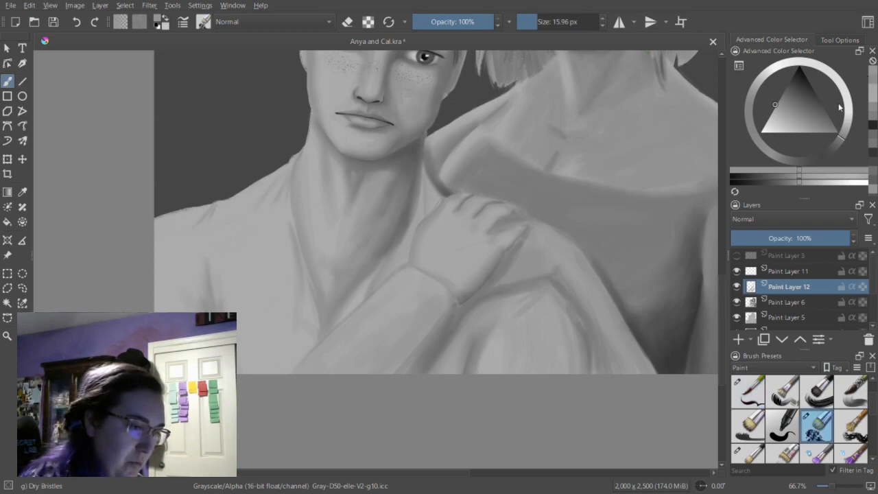
Shade beneath the forearm and along the adjoining upper arm in a darker recent gray with Dry Bristles at 15.96 and 25.35 px.
click(874, 116)
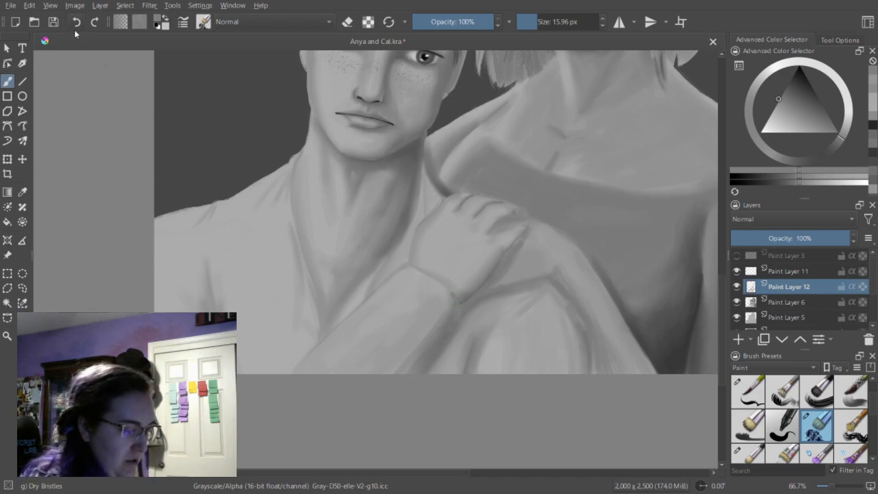
click(873, 138)
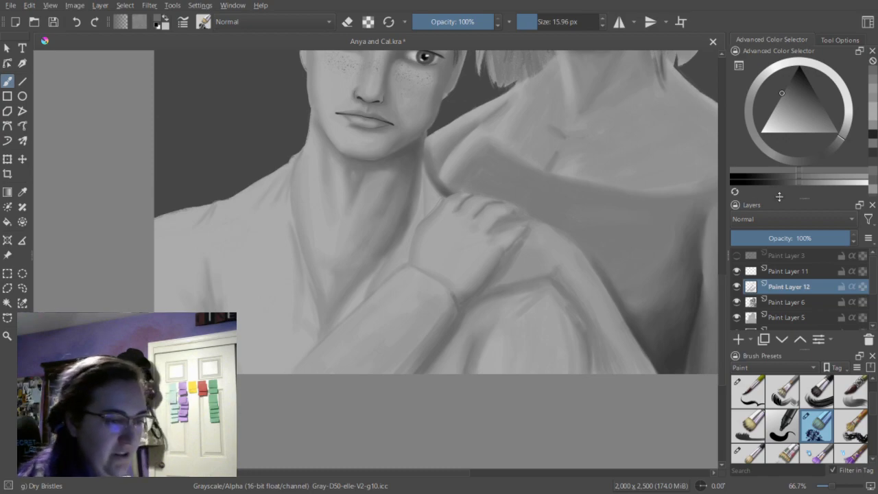
drag(499, 291, 529, 286)
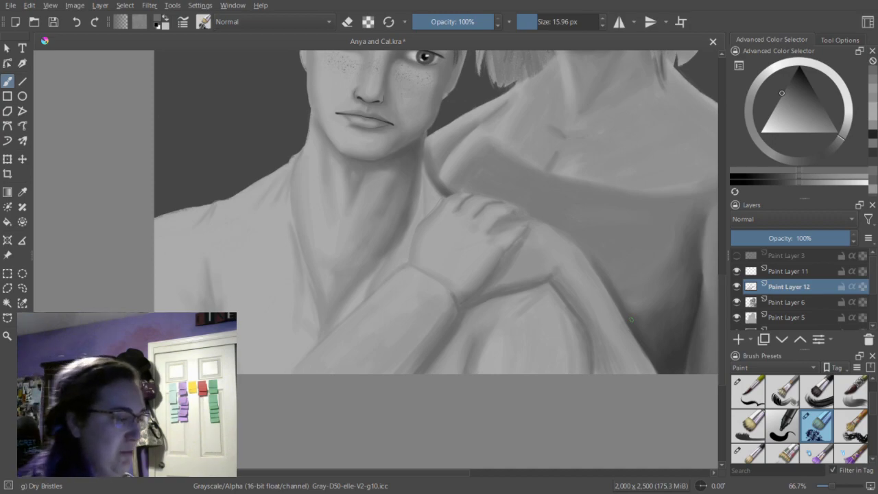
click(541, 22)
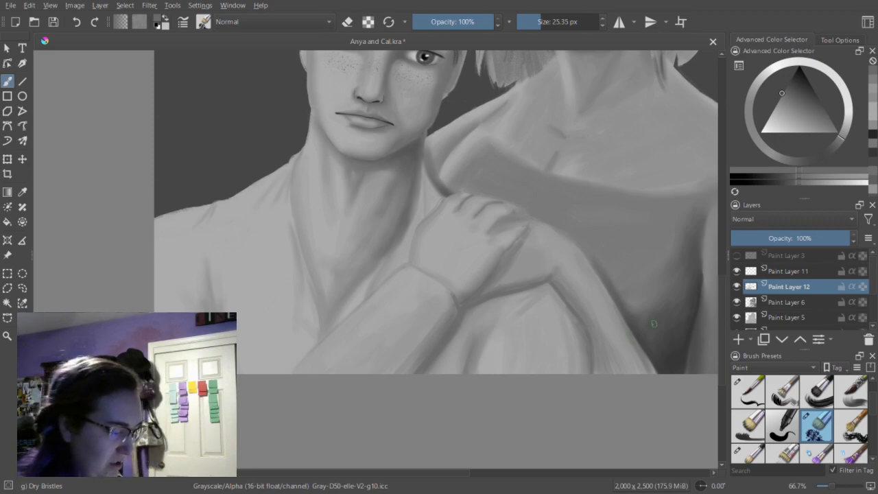
Blend the shading on Paint Layer 6 where the upper arm meets the dark dress, using Blender Blur at 31.17 px.
scroll(831, 429, down, 5)
click(827, 428)
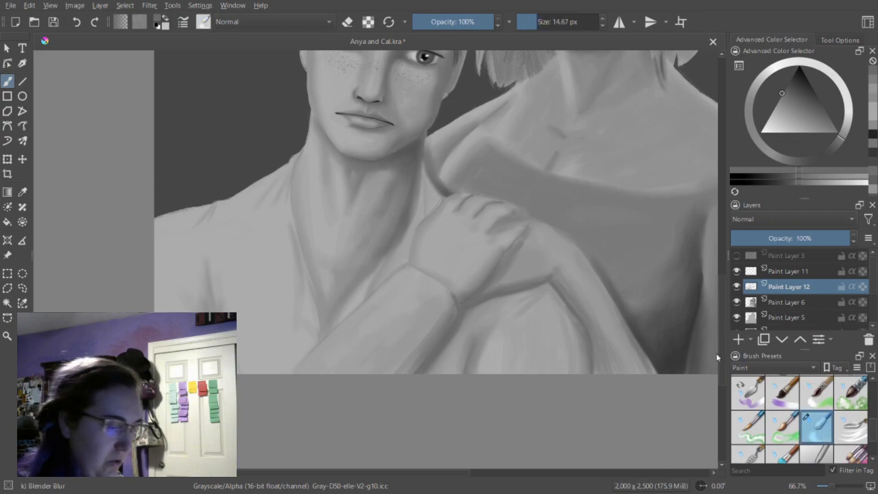
click(786, 304)
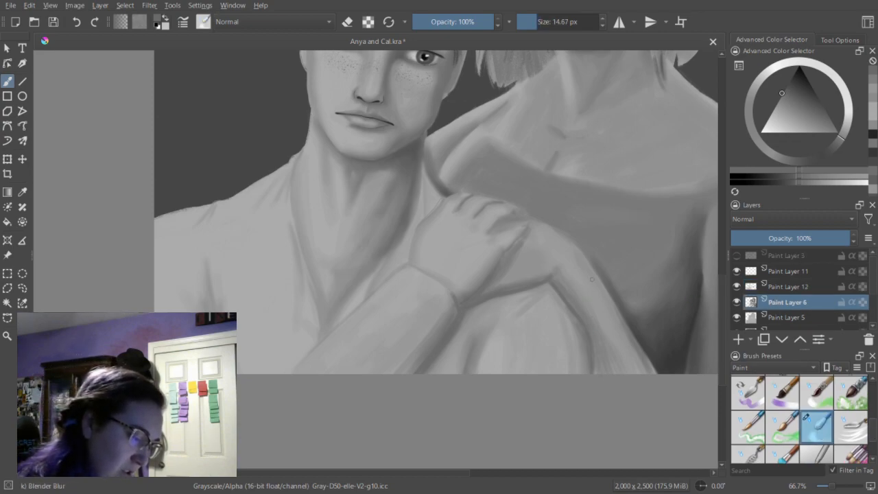
click(542, 23)
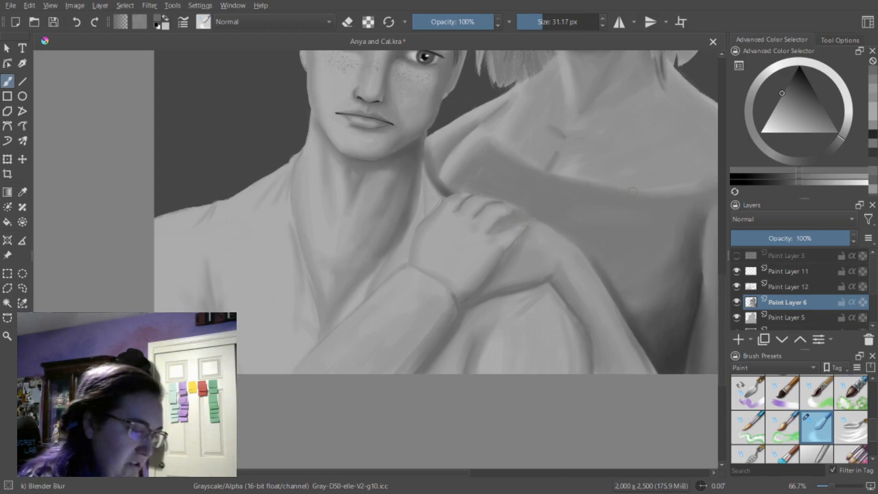
Switch to Dry Bristles in erase mode, try erasing along the arm's edge on Paint Layer 6, and undo it.
scroll(873, 427, down, 3)
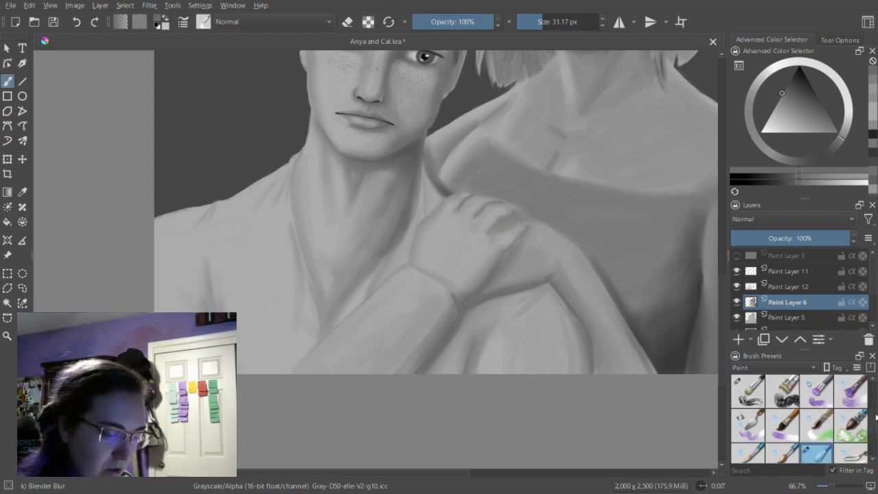
scroll(873, 412, down, 3)
click(817, 420)
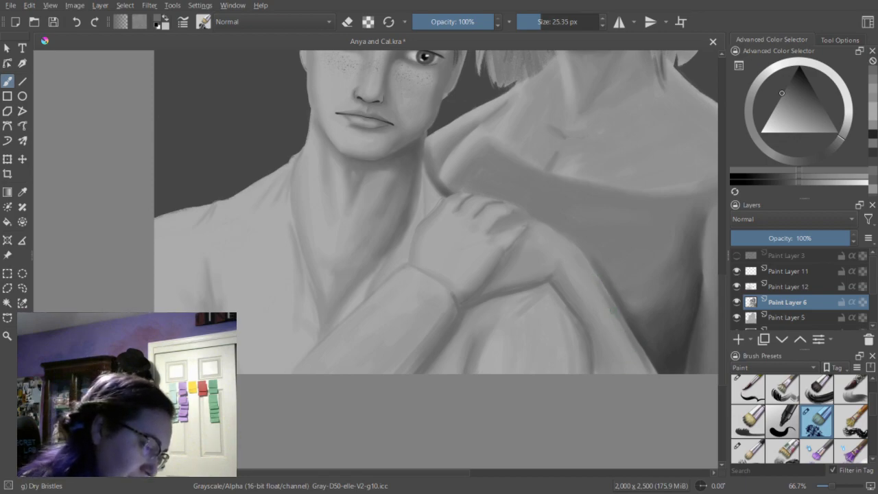
key(e)
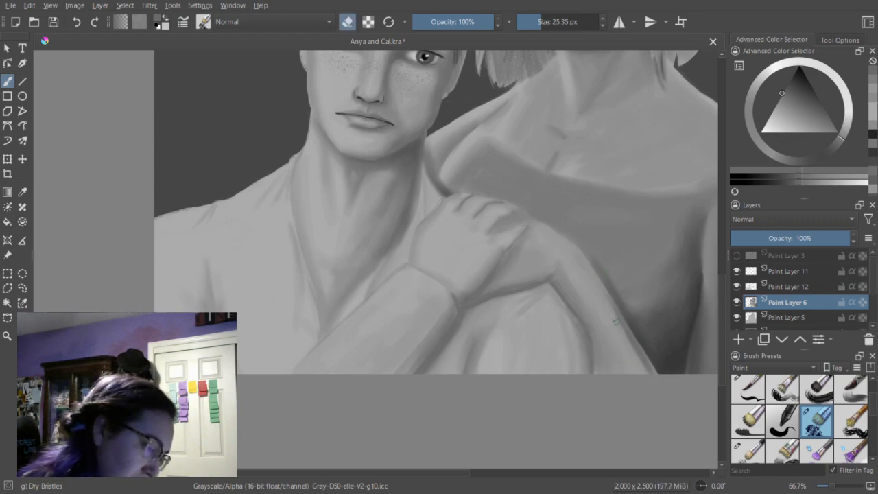
click(76, 25)
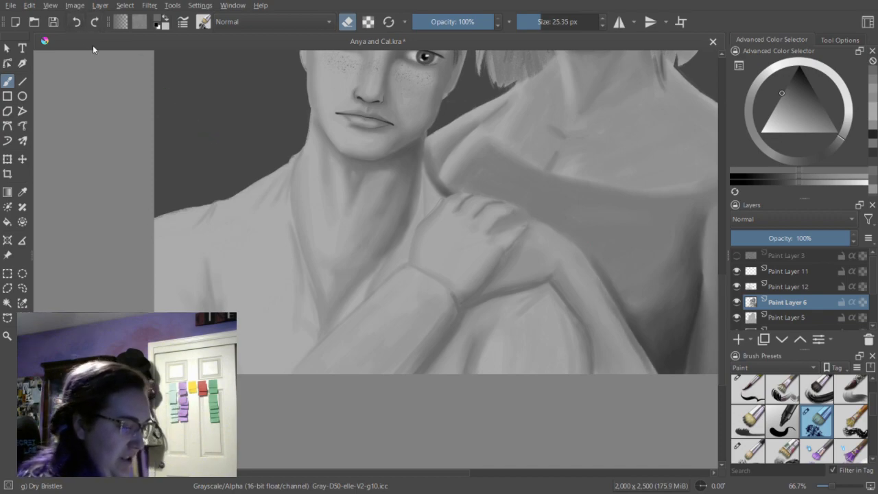
Refine the arm's edge against the dress on Paint Layer 12, alternating Dry Bristles painting and erasing at 25.35 px.
click(777, 287)
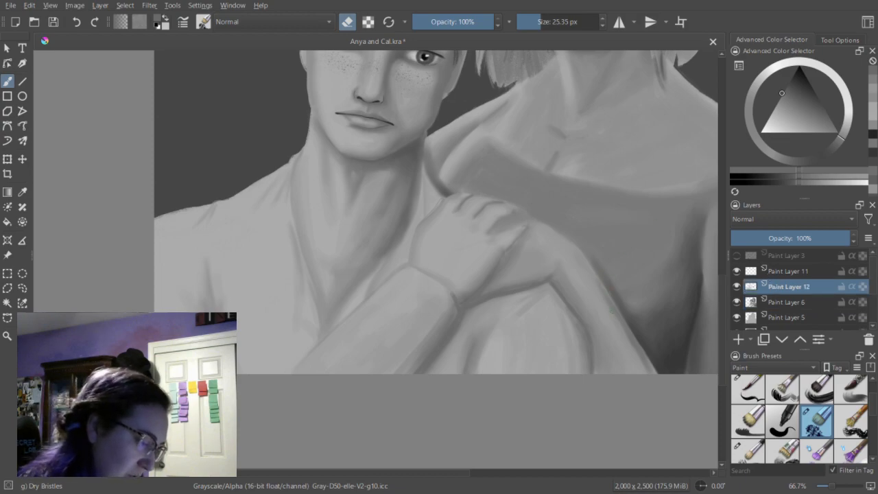
key(e)
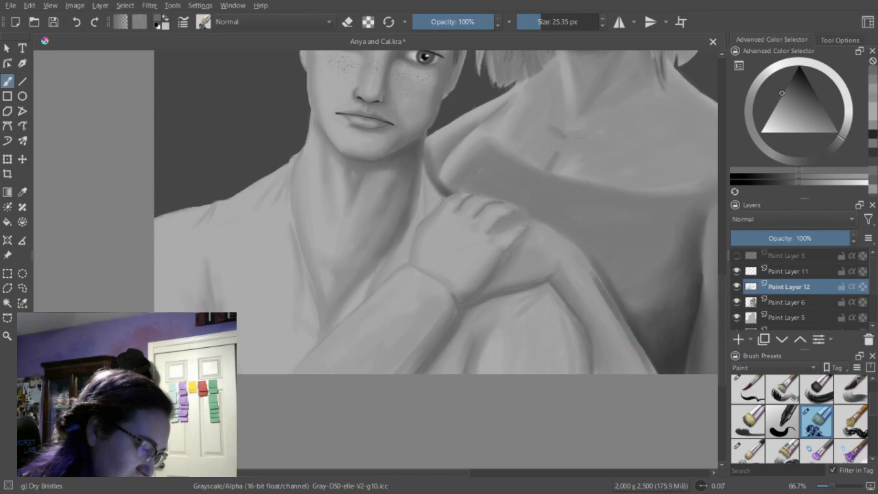
key(e)
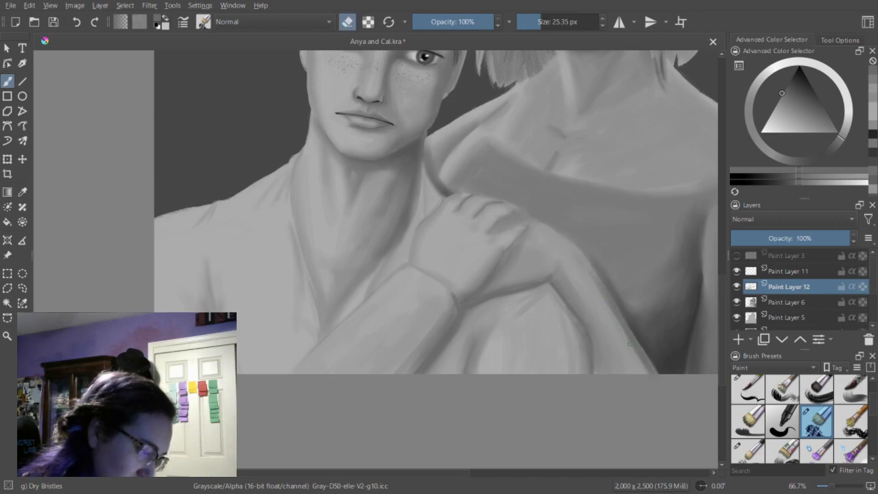
key(e)
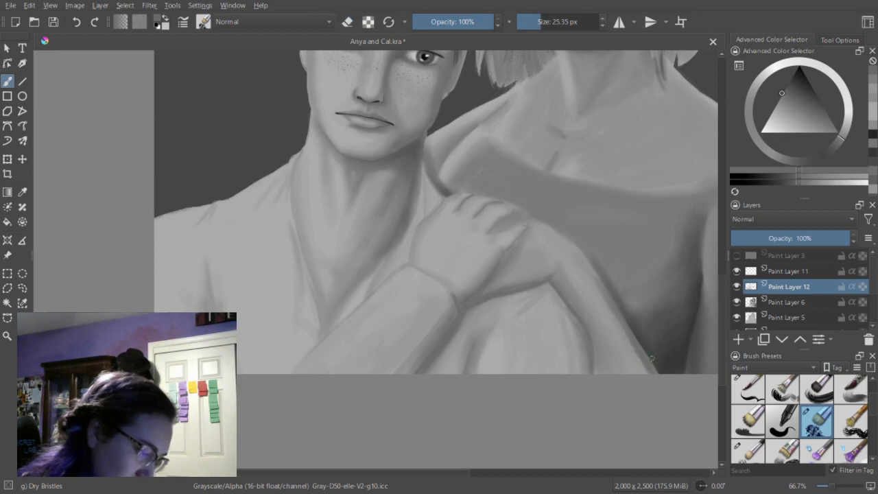
key(e)
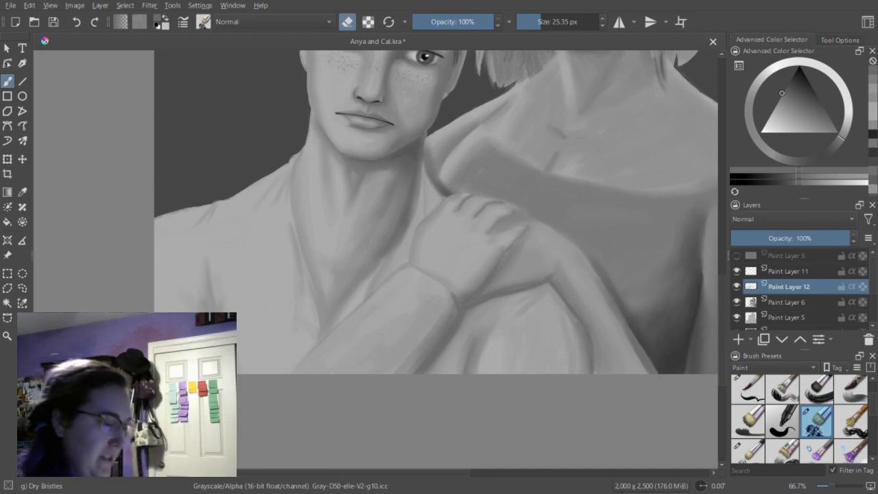
key(e)
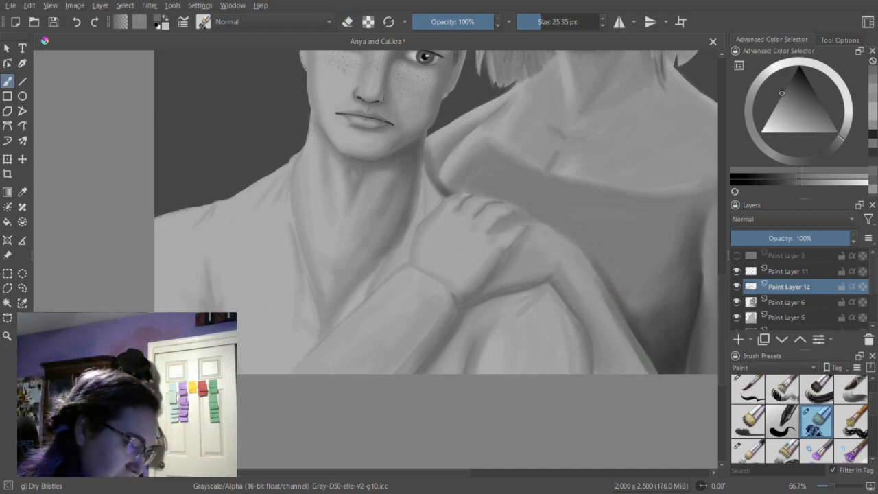
key(e)
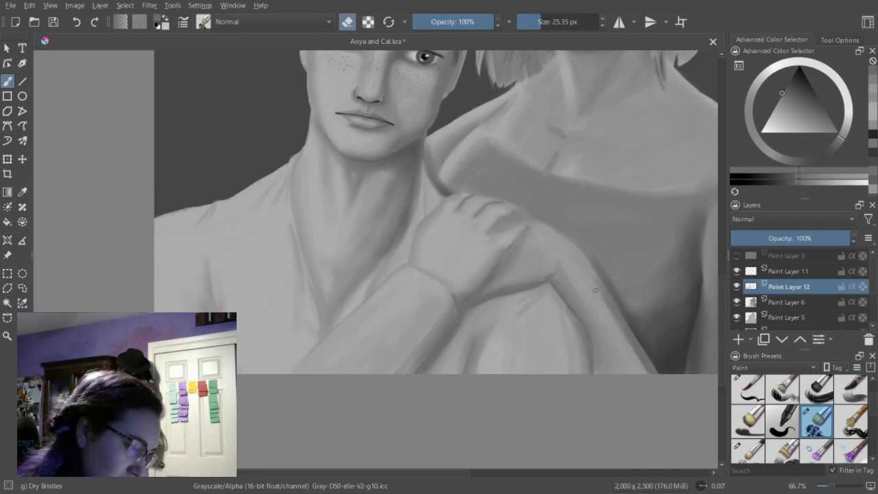
click(783, 302)
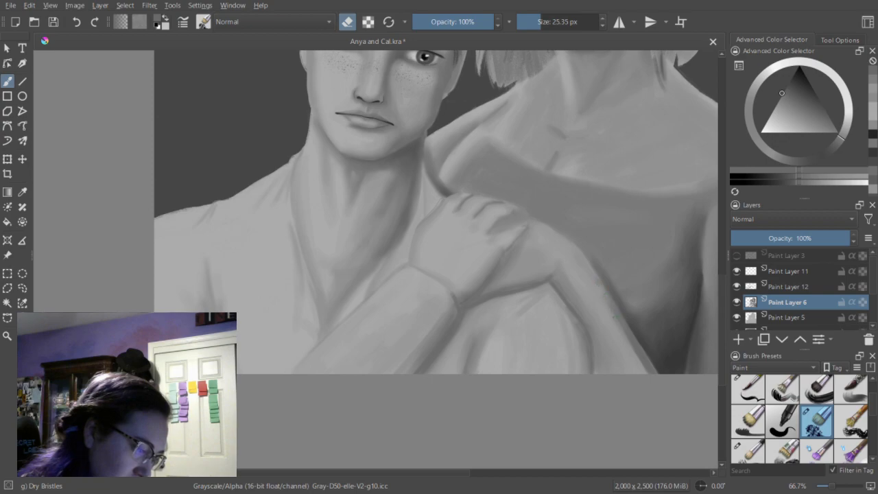
click(796, 287)
key(e)
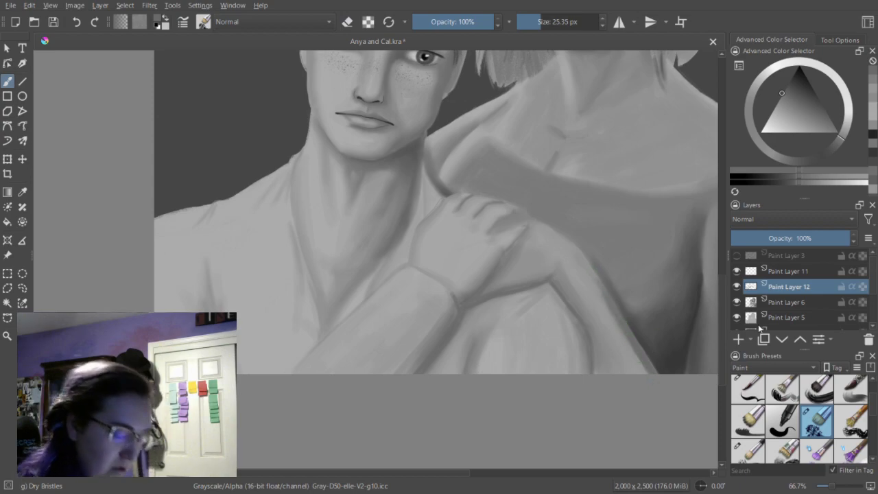
Paint short fold strokes on the shirt just below the forearm on Paint Layer 11 with Dry Bristles at 18.77 px.
click(787, 272)
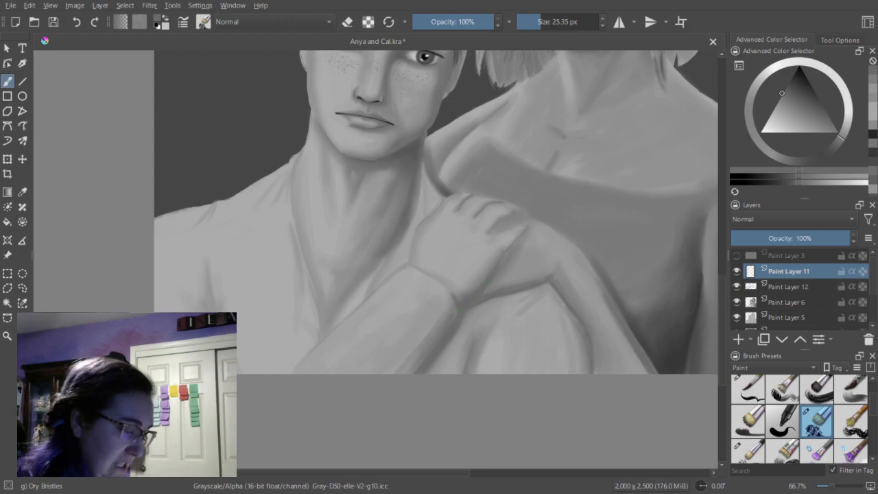
click(539, 26)
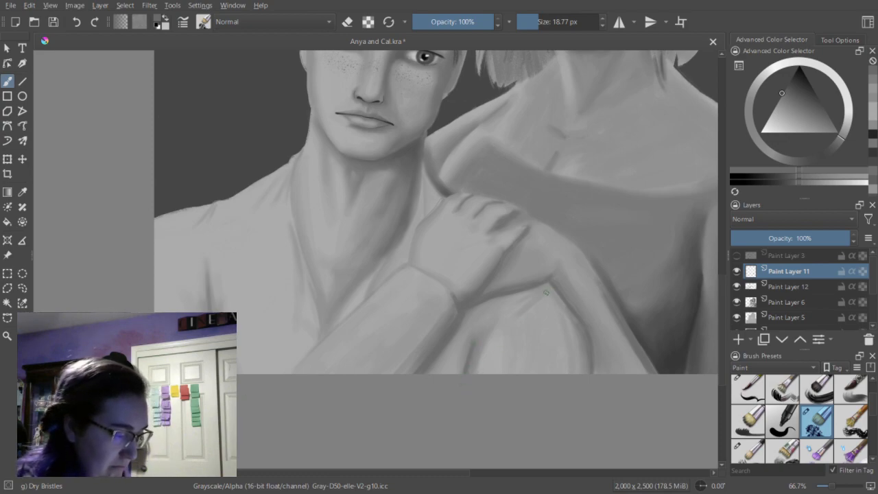
mouse_move(540, 291)
mouse_down()
mouse_move(531, 295)
mouse_move(552, 282)
mouse_up()
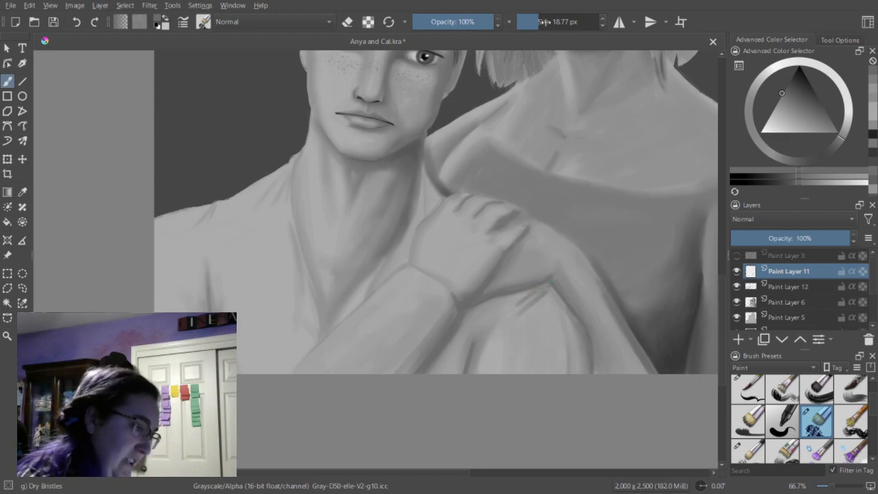
Paint the shirt collar's edge at 18.77 px and add short fold strokes along the collar and shoulder at 10.20 px on Paint Layer 11.
ctrl+click(316, 235)
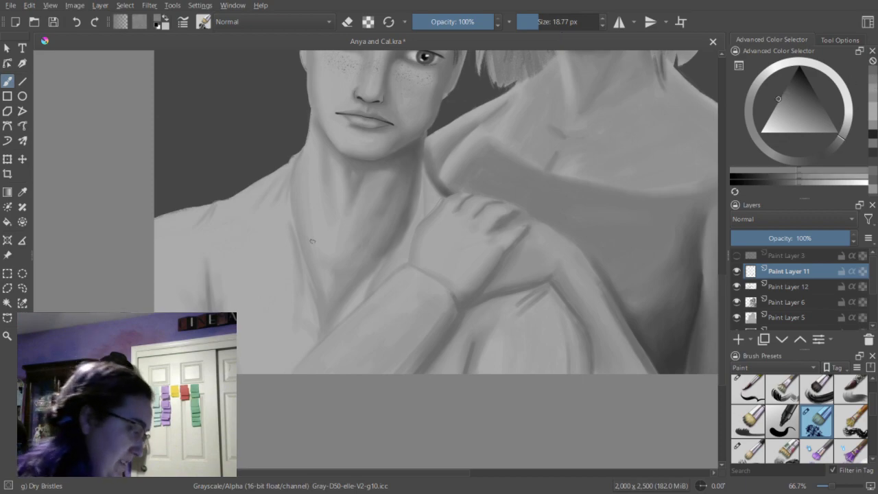
drag(291, 225, 299, 318)
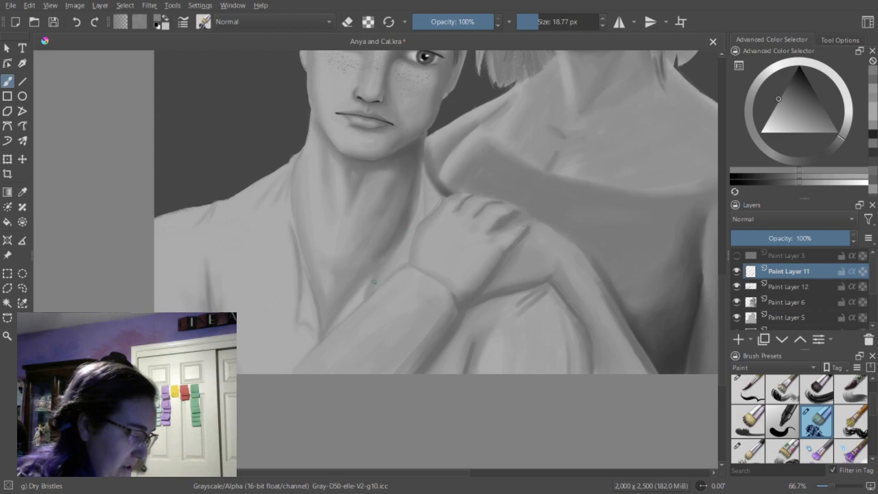
click(538, 27)
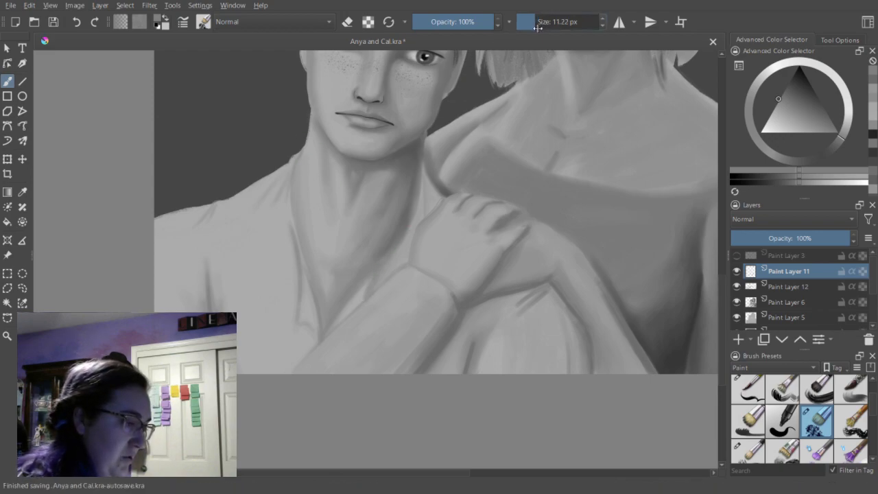
drag(537, 28, 537, 29)
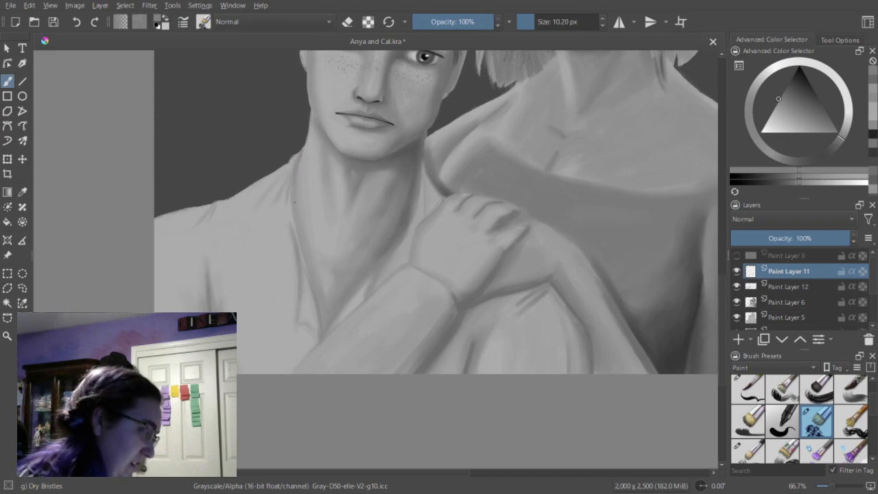
drag(292, 189, 291, 206)
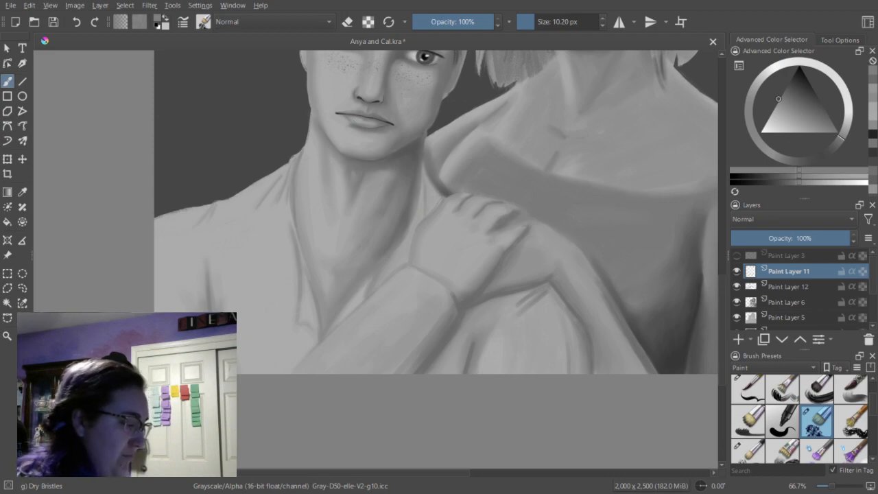
drag(212, 215, 206, 226)
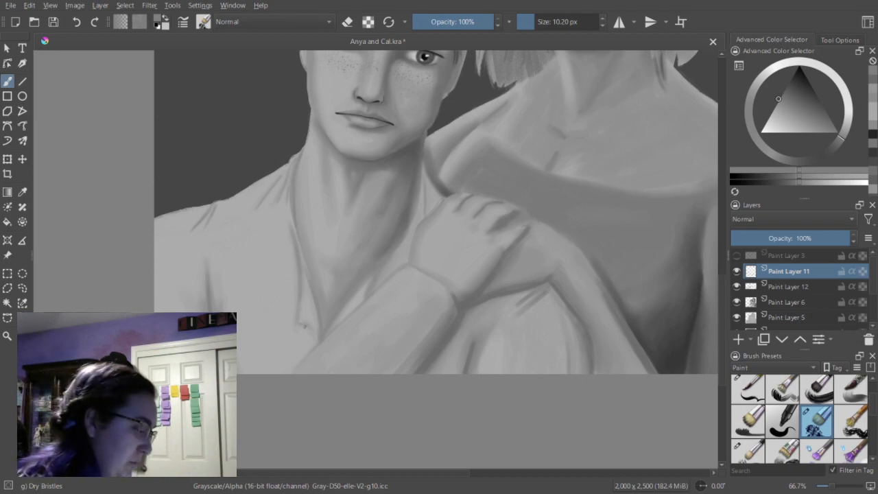
Shape the lower corner of the shirt collar with Dry Bristles at 23.58 px, painting its shadow and erasing the excess.
drag(534, 28, 540, 25)
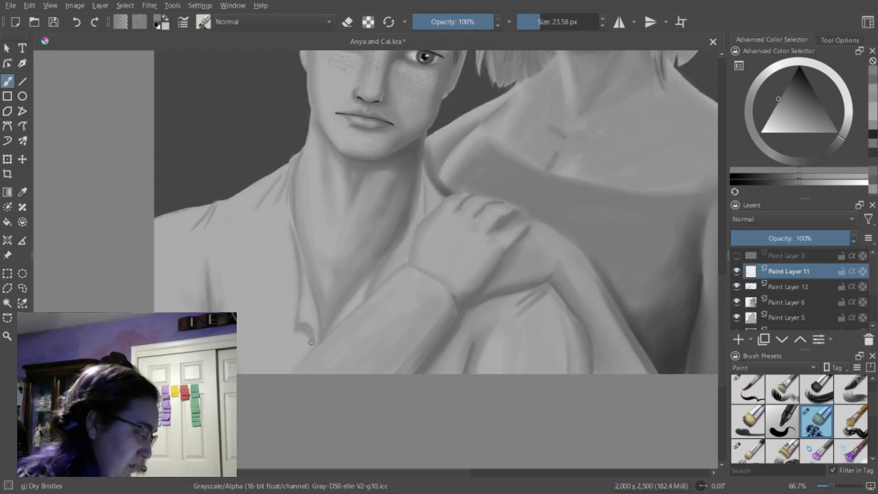
key(e)
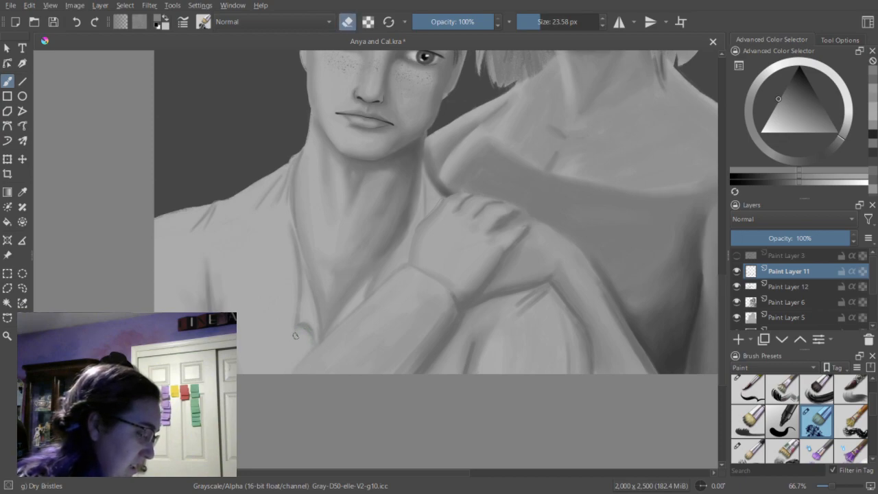
key(e)
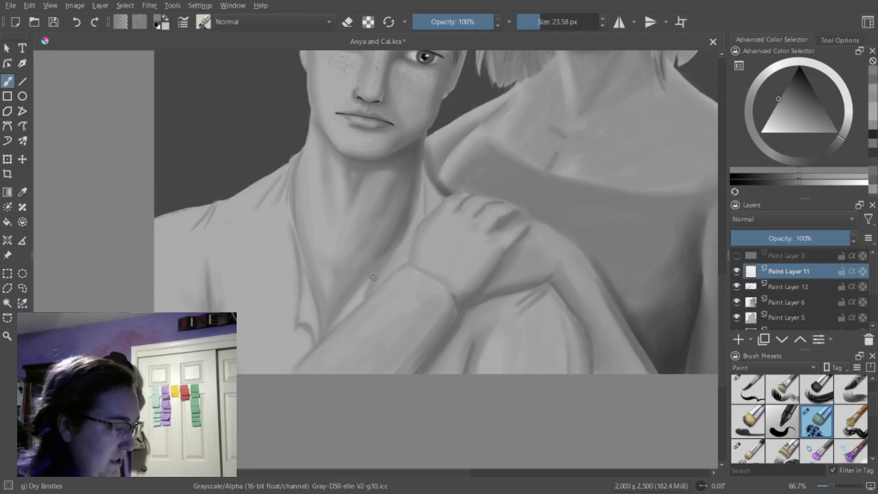
Try darker gray Dry Bristles strokes along the young man's jaw at 17.33 px on Paint Layer 11, and undo them.
drag(720, 306, 718, 275)
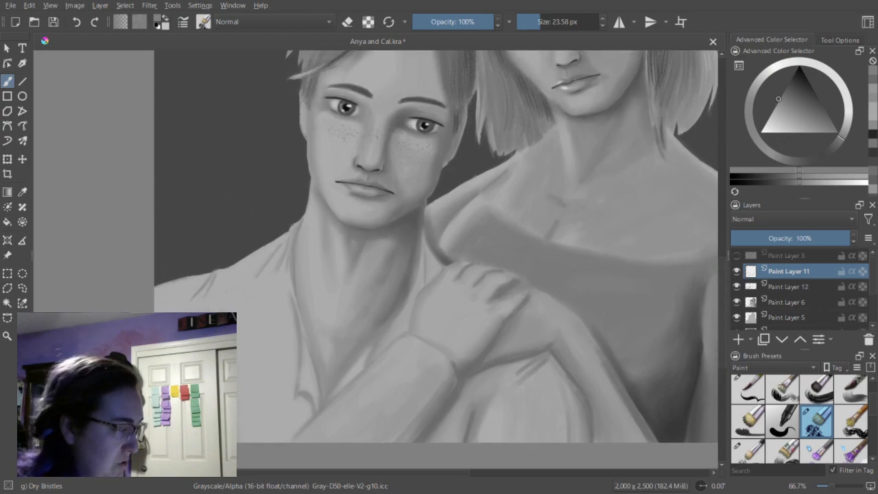
key(bracketleft)
key(bracketleft)
key(bracketleft)
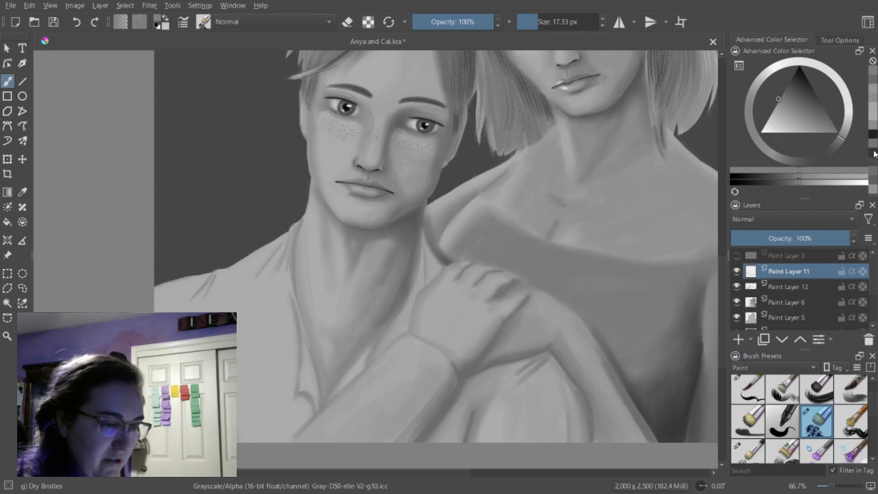
click(787, 184)
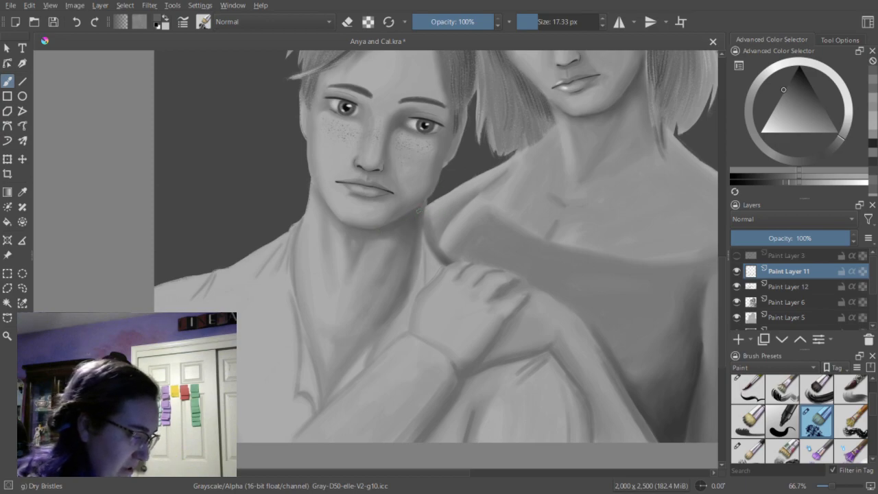
click(76, 23)
click(76, 23)
click(77, 23)
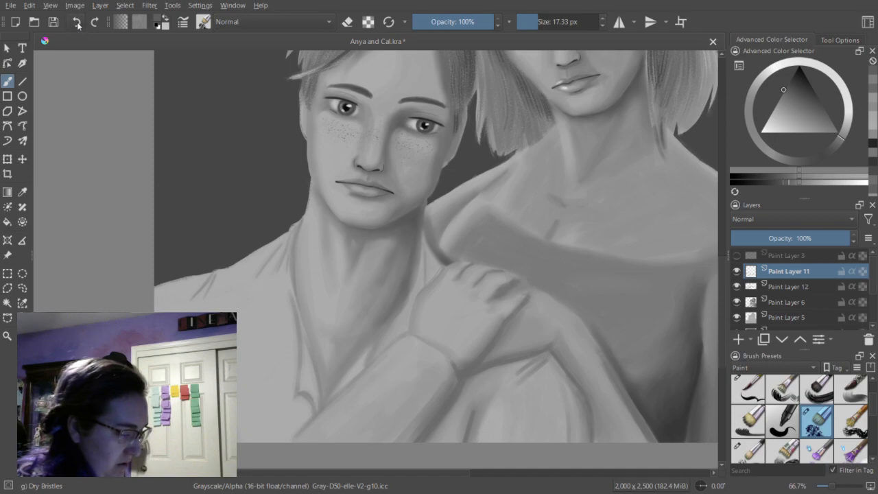
click(92, 25)
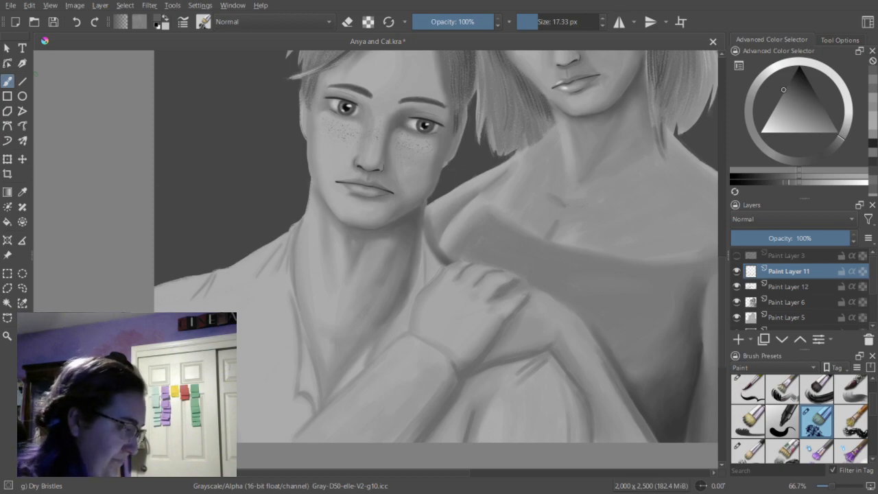
Paint a light gray edge down the outer side of the young man's face at 12.30 px, cleaning it up with erase strokes.
scroll(726, 256, up, 3)
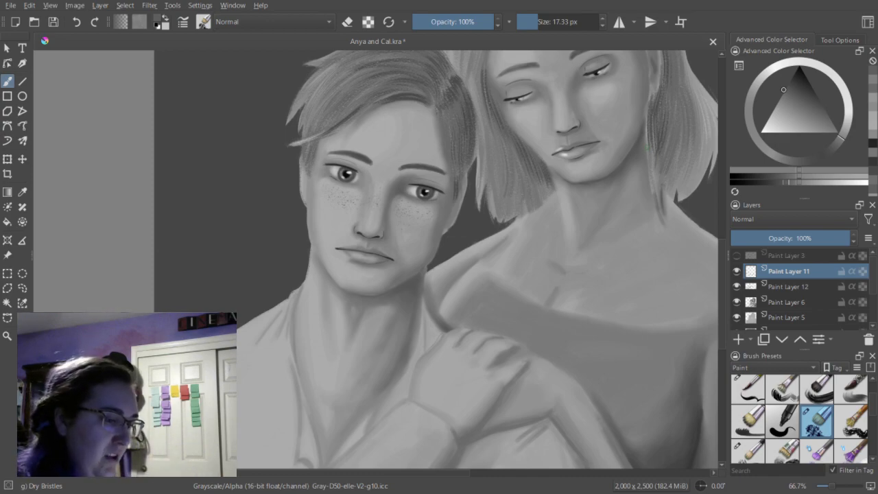
click(875, 127)
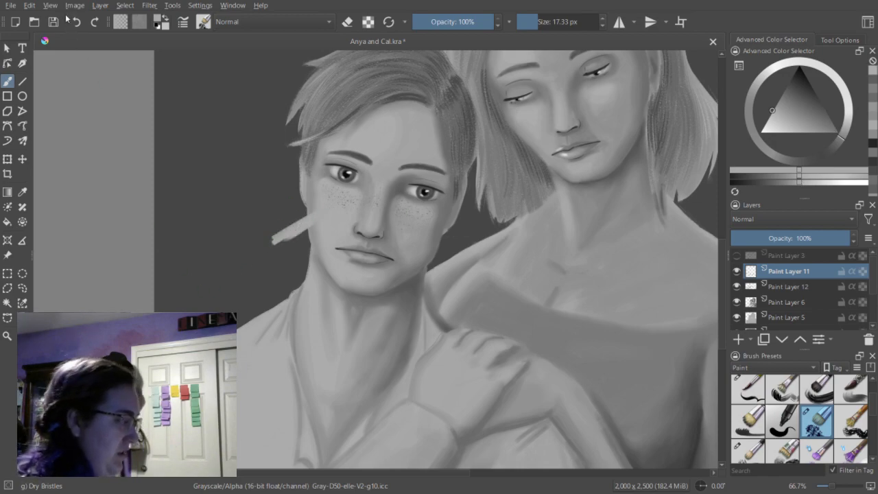
click(816, 184)
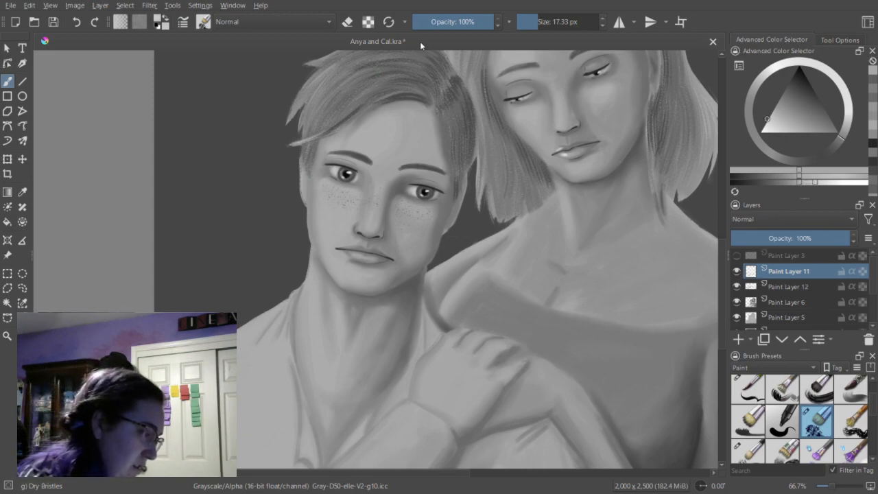
click(536, 24)
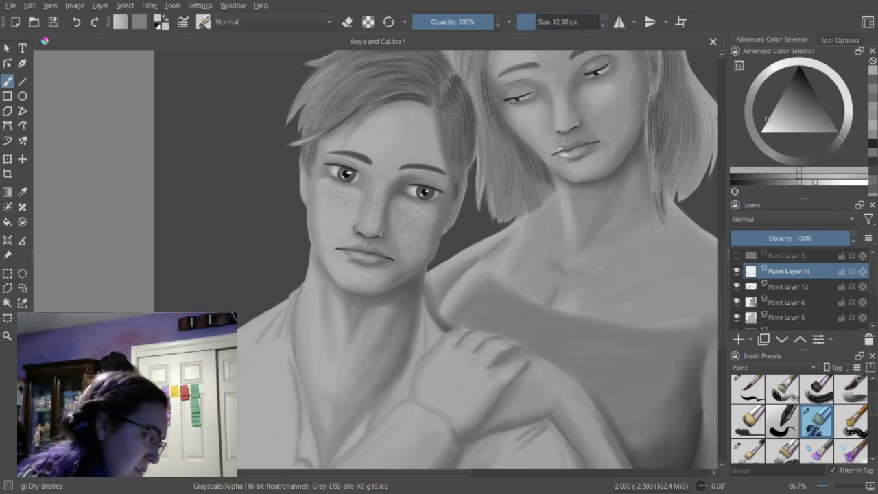
drag(309, 190, 312, 247)
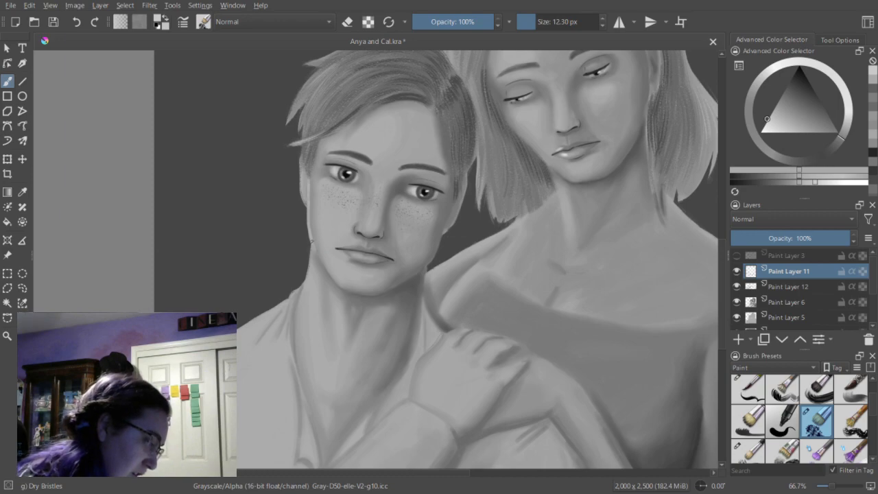
key(e)
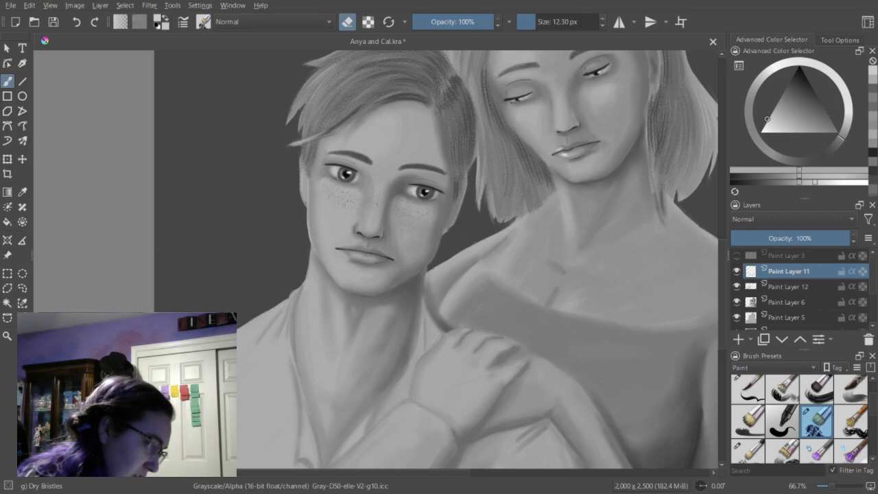
key(e)
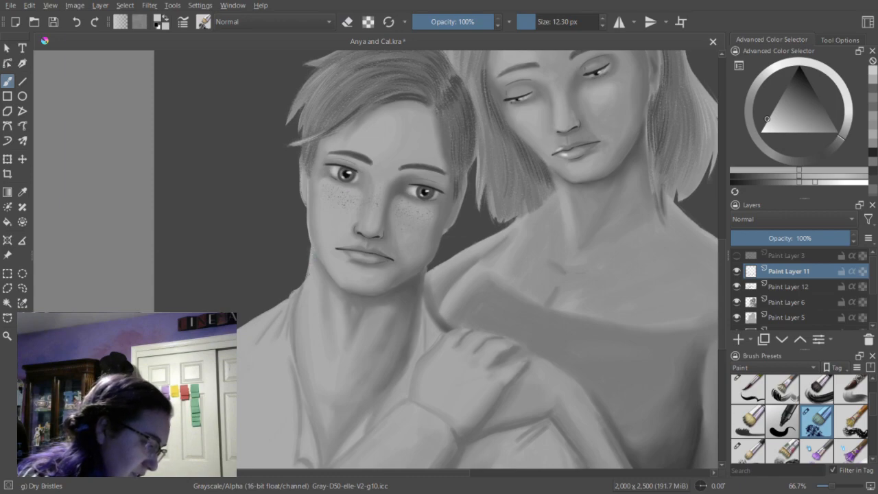
Refine the light edge from the young man's ear to his neck, alternating Dry Bristles painting and erasing at 12.30 px.
key(e)
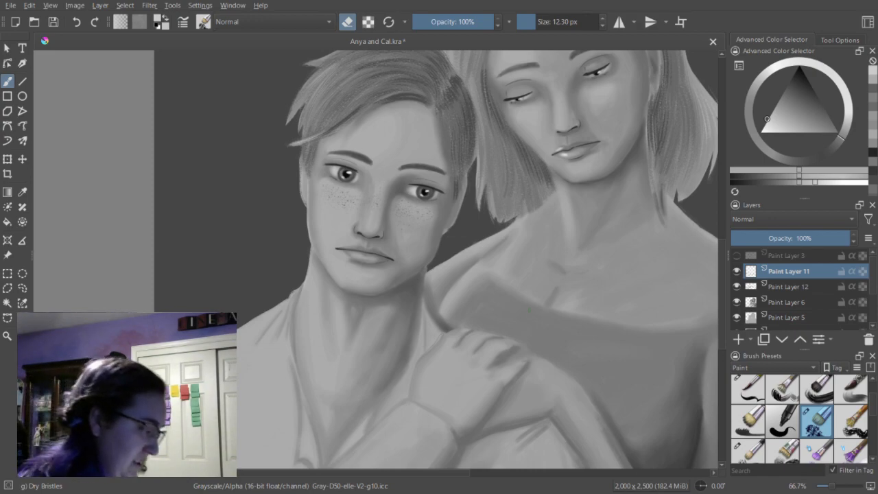
key(e)
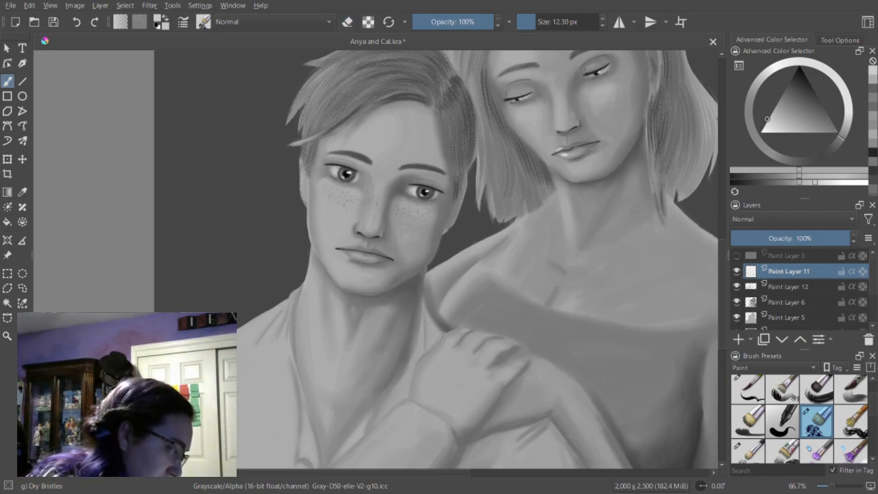
key(e)
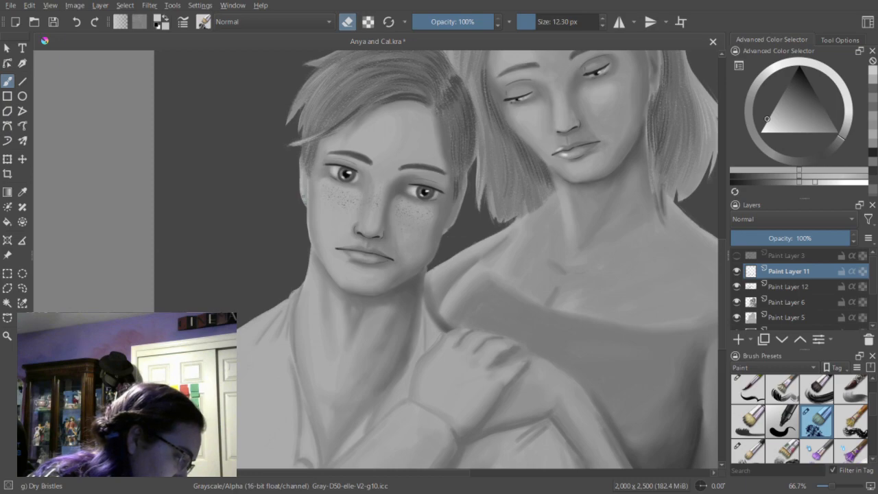
key(e)
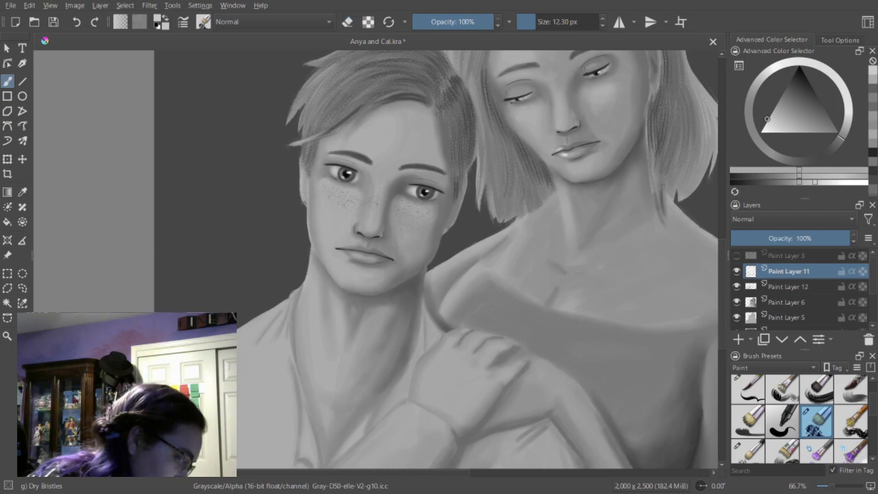
key(e)
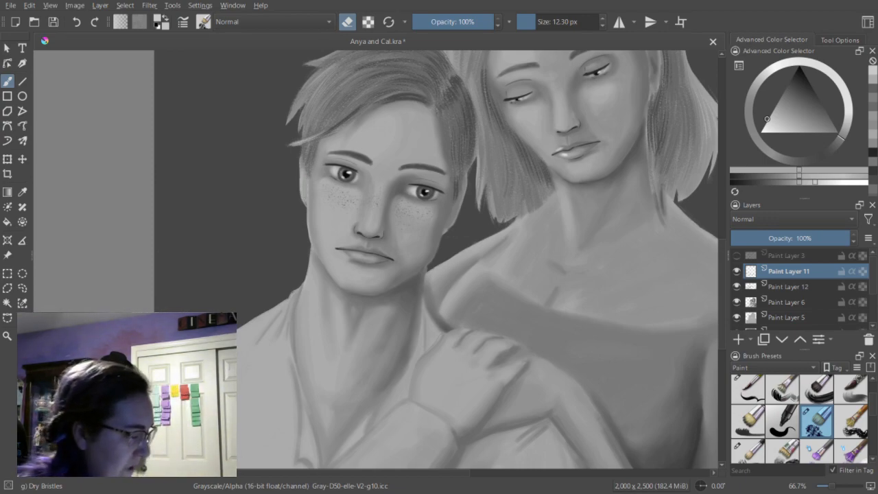
Work a light gray highlight along the young man's nose bridge at 12.30 px, undoing and erasing strokes that need correction.
key(e)
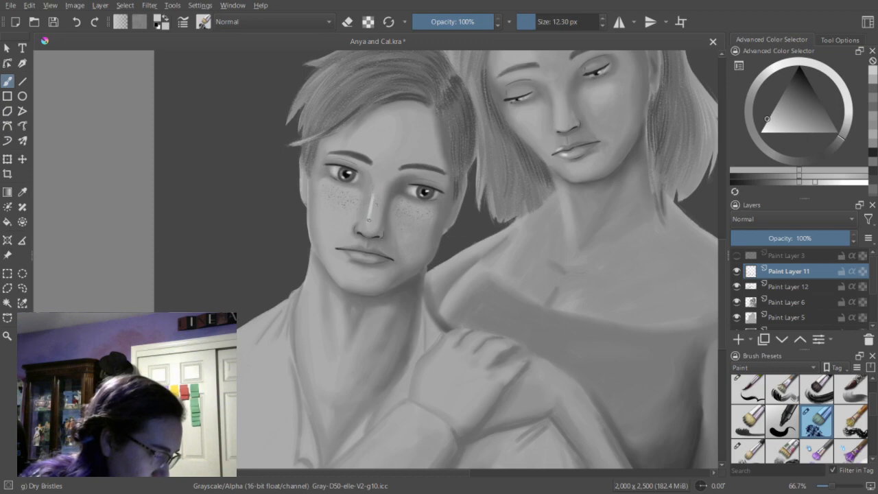
key(ctrl+z)
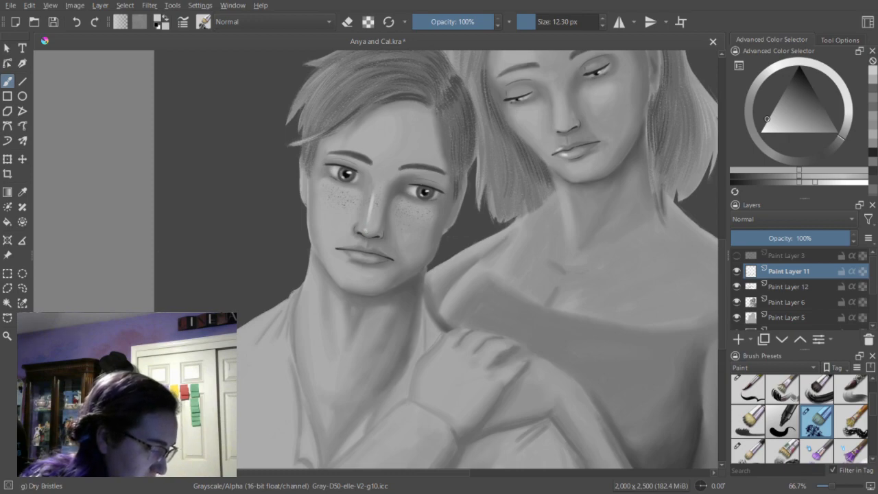
key(e)
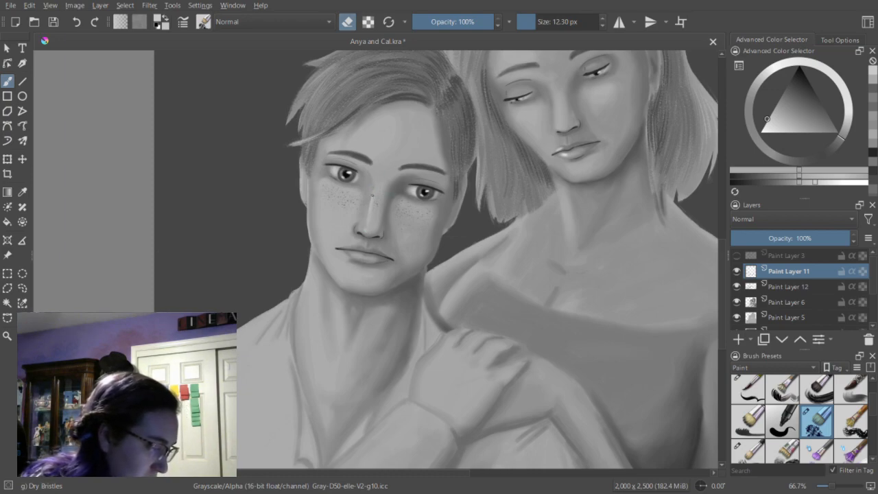
drag(372, 213, 374, 199)
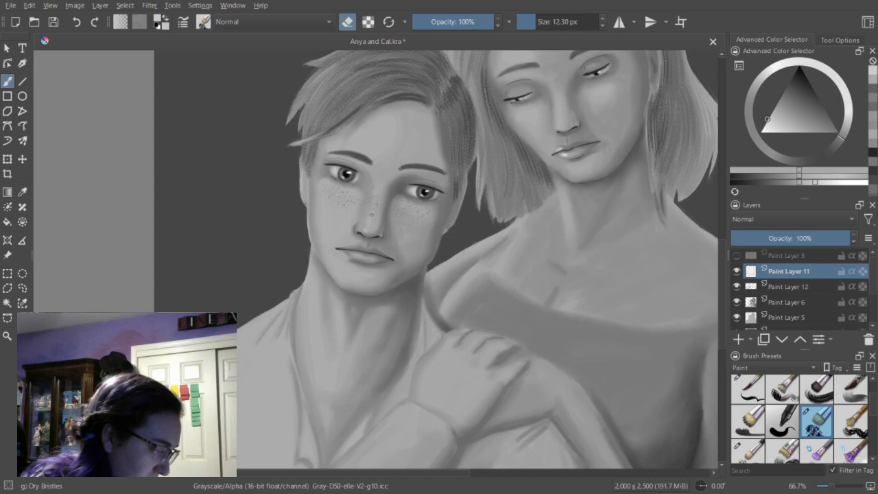
key(e)
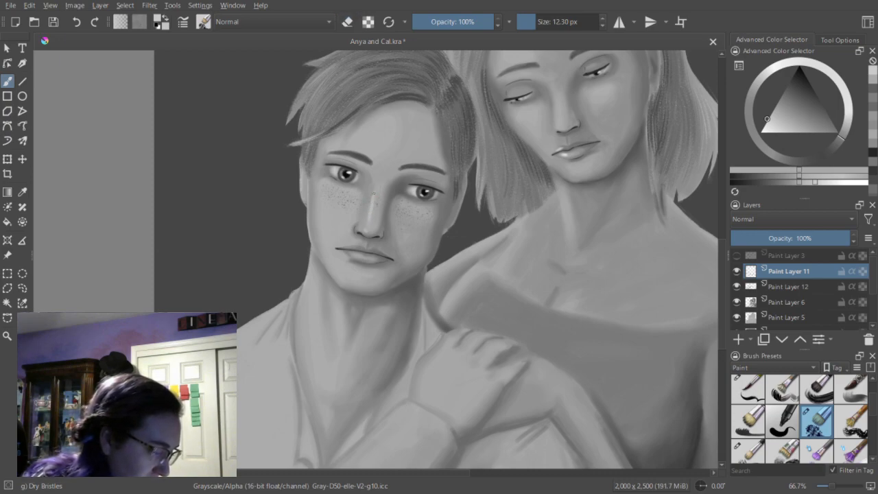
key(e)
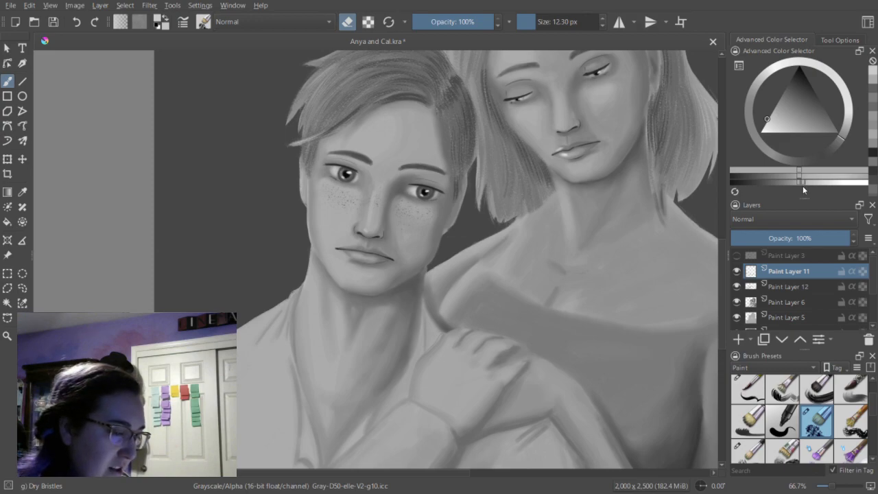
Paint a light gray highlight on the young man's cheek beneath the eye with Dry Bristles at 27.20 px.
key(e)
click(542, 26)
drag(542, 26, 547, 26)
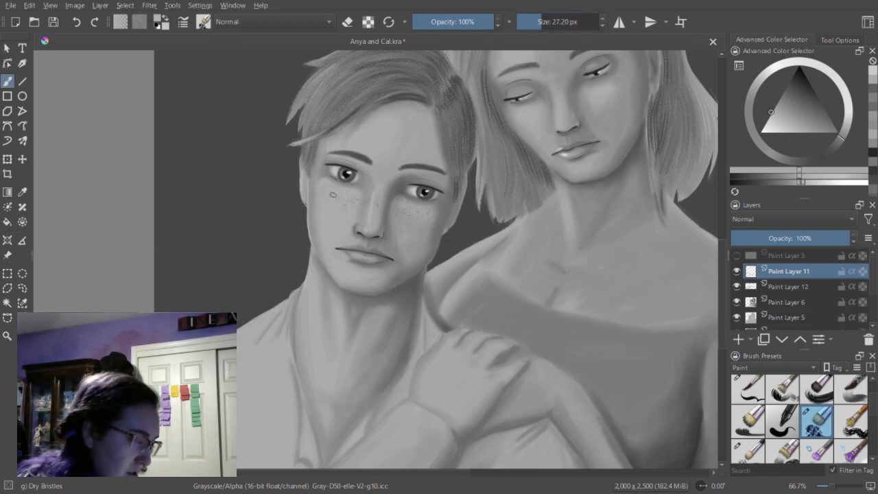
click(803, 182)
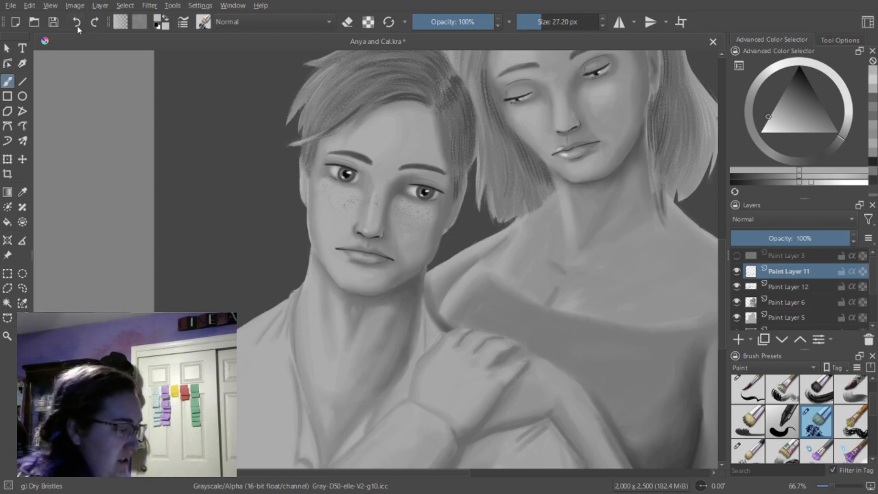
drag(329, 188, 346, 194)
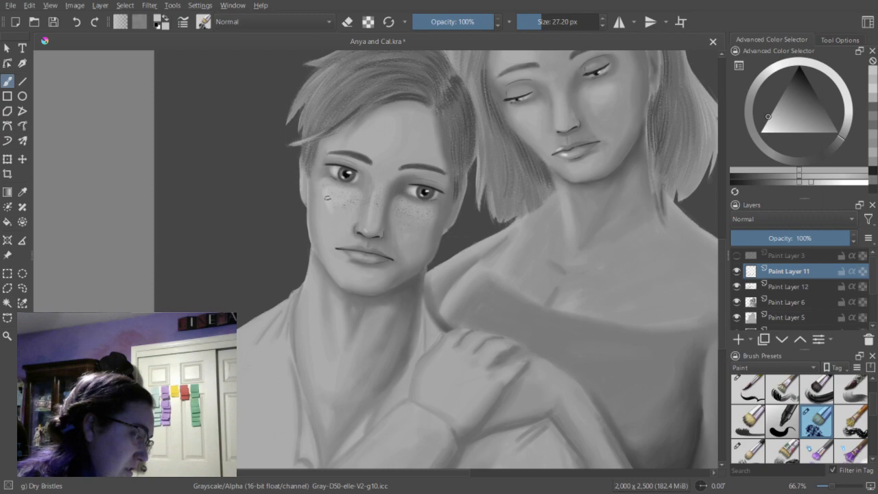
Paint light gray highlights on the young man's cheek and chin at 27.20 px, reducing the brush to 23.58 px for the forehead.
drag(333, 192, 341, 197)
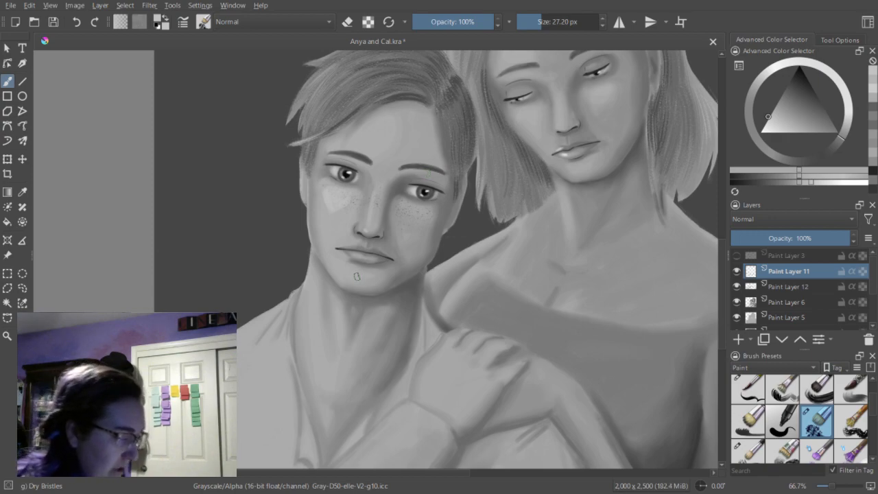
drag(358, 276, 366, 282)
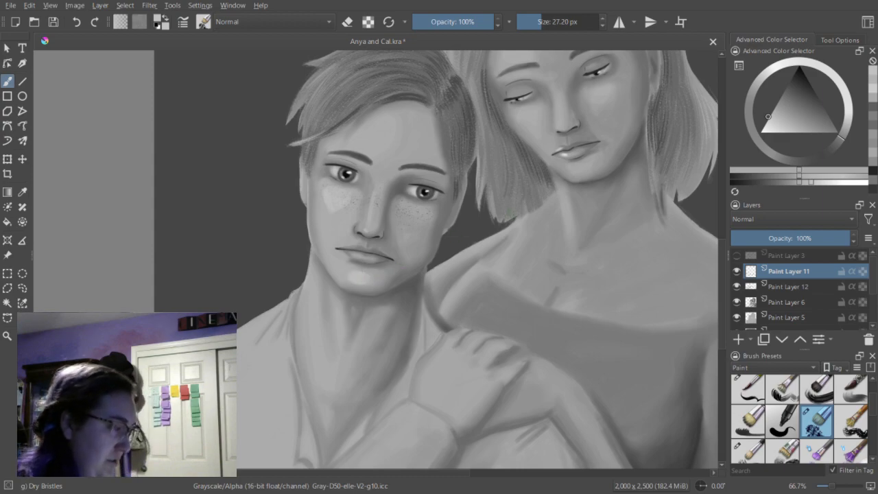
drag(558, 26, 531, 28)
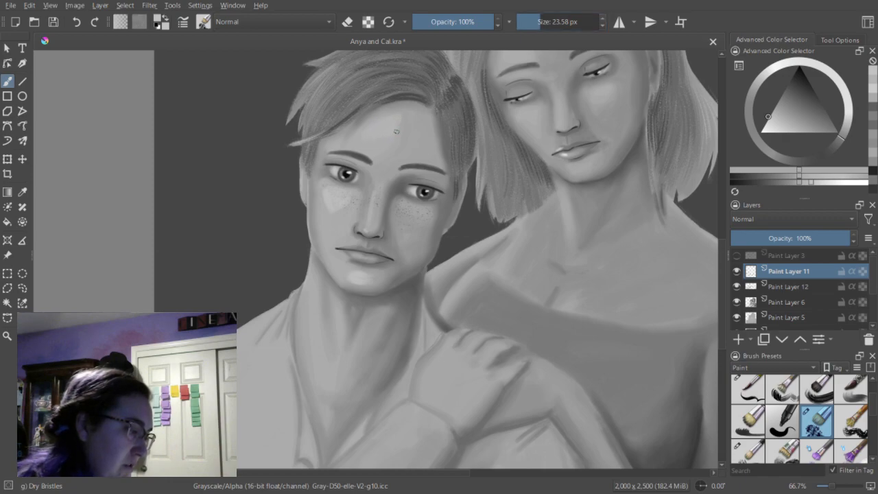
Soften the highlights on the young man's cheek and chin using Blender Blur at 31.17 px.
scroll(855, 422, down, 3)
click(817, 434)
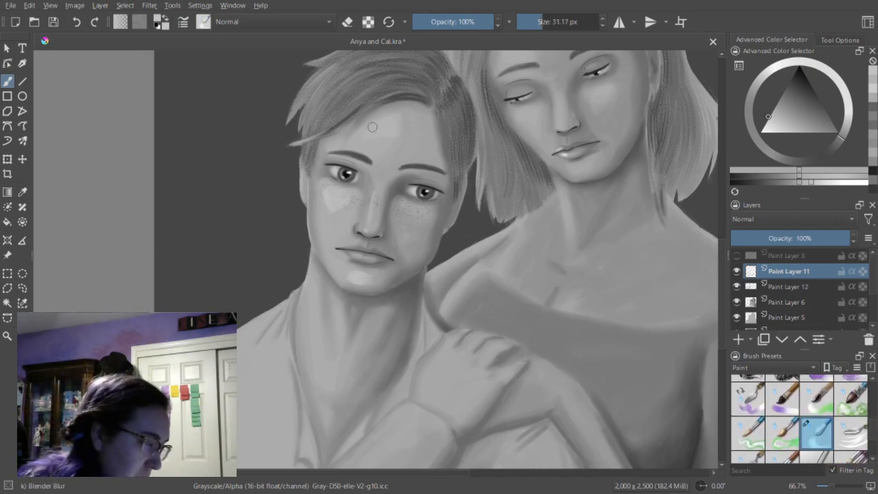
mouse_move(346, 201)
mouse_down()
mouse_move(323, 193)
mouse_move(326, 201)
mouse_move(334, 195)
mouse_move(327, 193)
mouse_move(333, 218)
mouse_move(332, 188)
mouse_up()
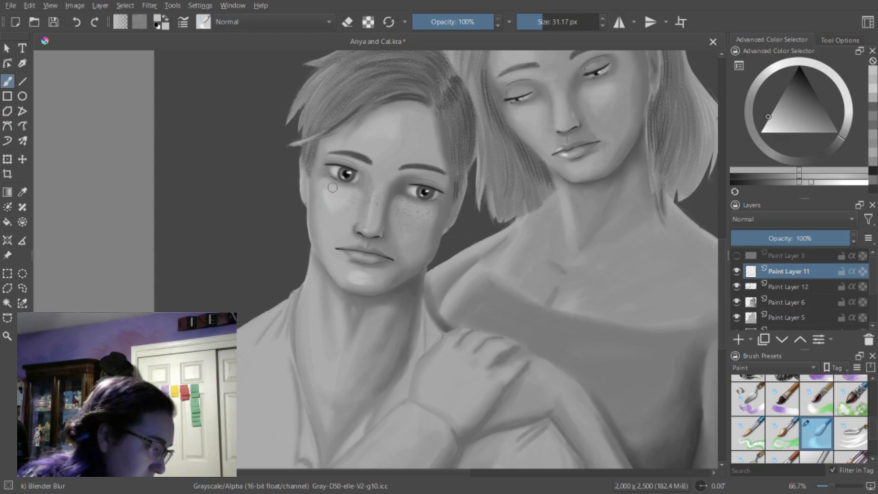
mouse_move(361, 280)
mouse_down()
mouse_move(351, 270)
mouse_move(368, 279)
mouse_move(351, 280)
mouse_move(374, 274)
mouse_move(342, 272)
mouse_move(363, 285)
mouse_move(377, 278)
mouse_up()
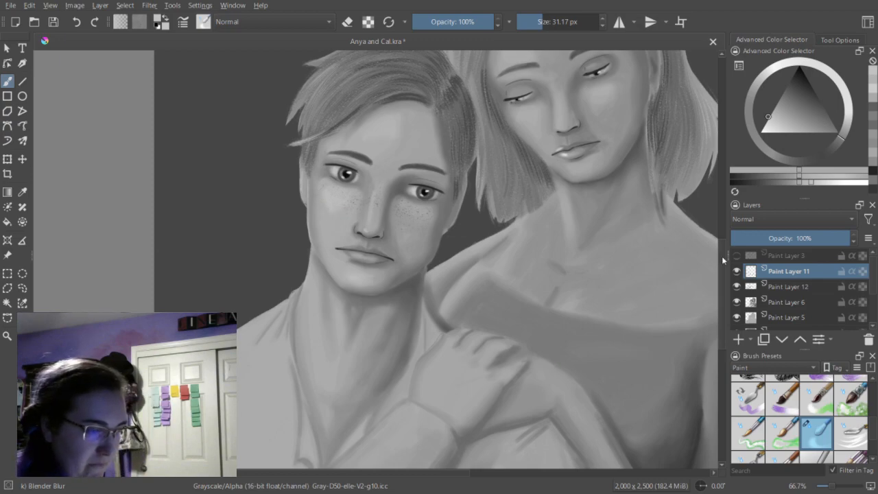
Switch to Dry Bristles in dark gray at 14.67 px to work along the edge of the young man's jaw.
click(873, 92)
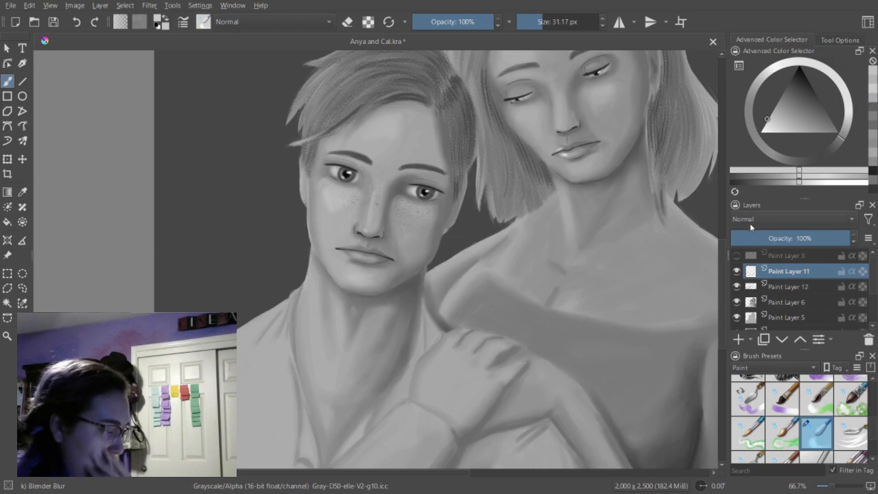
key(minus)
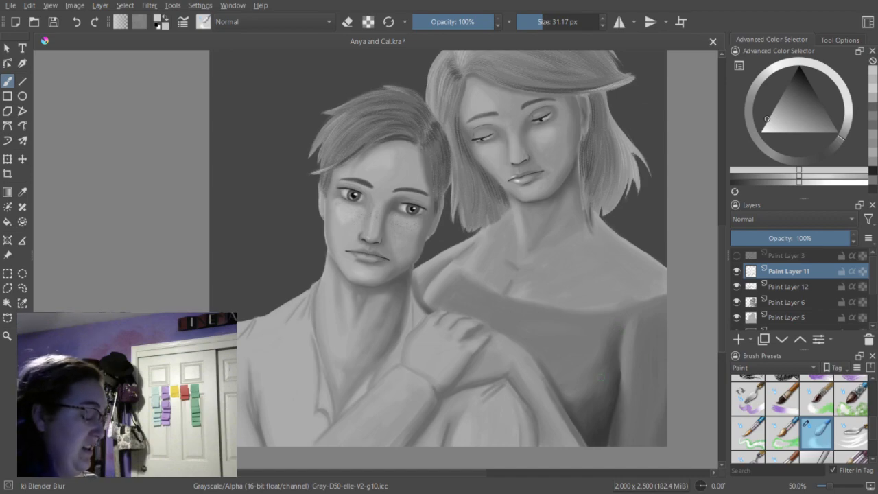
scroll(720, 310, up, 2)
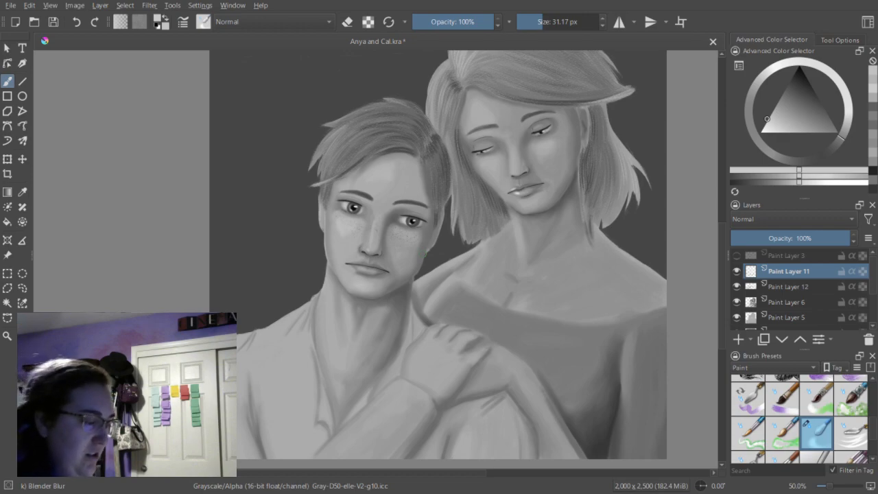
click(875, 113)
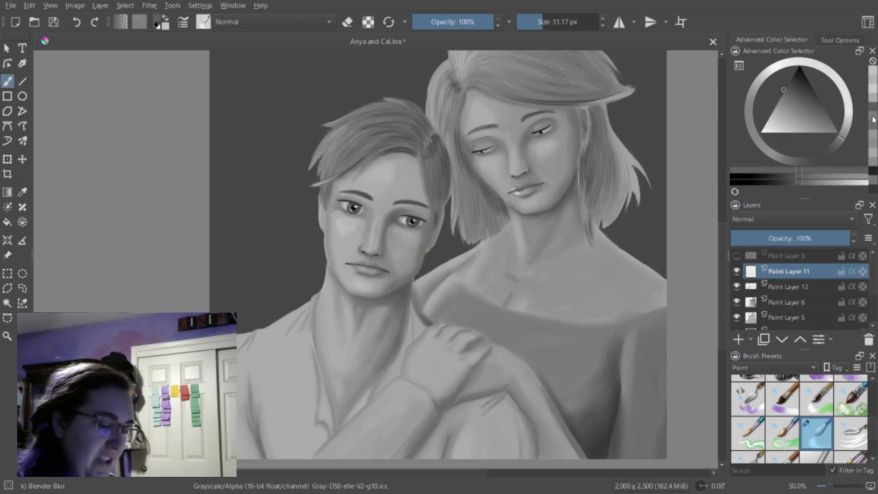
scroll(869, 422, down, 5)
scroll(869, 411, down, 2)
scroll(869, 410, up, 1)
click(817, 440)
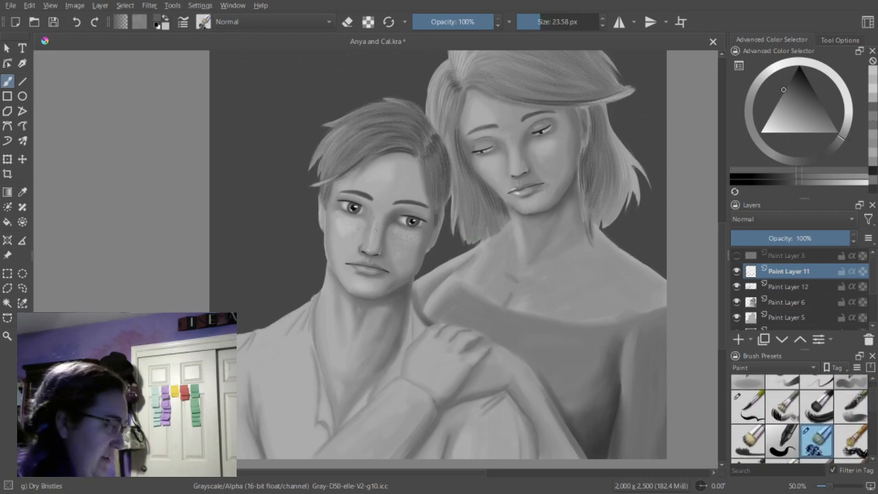
key(ctrl+plus)
key(ctrl+plus)
drag(541, 22, 537, 23)
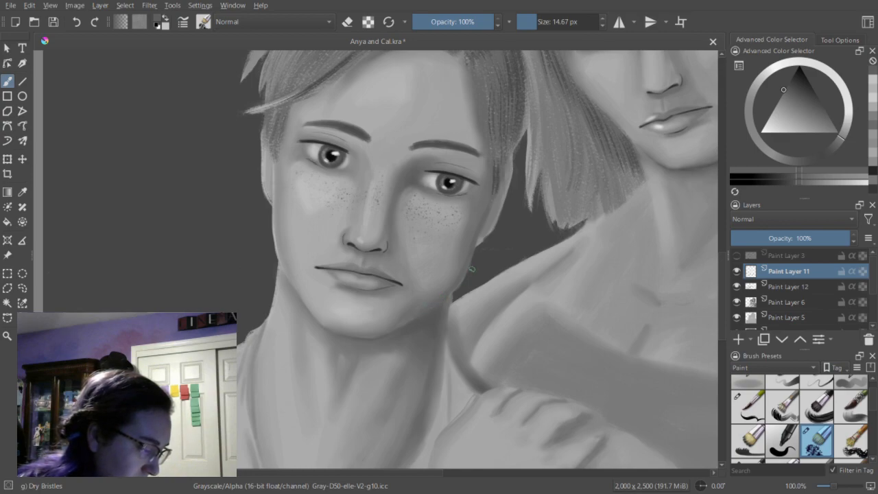
Paint a light gray edge along the young man's shadowed jaw with Dry Bristles at 10.20 px and erase the excess outside it.
click(875, 83)
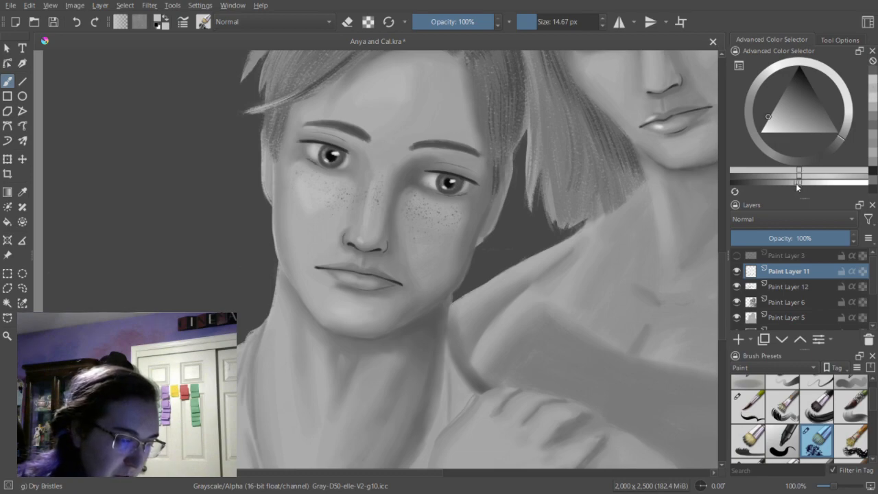
click(791, 184)
click(534, 24)
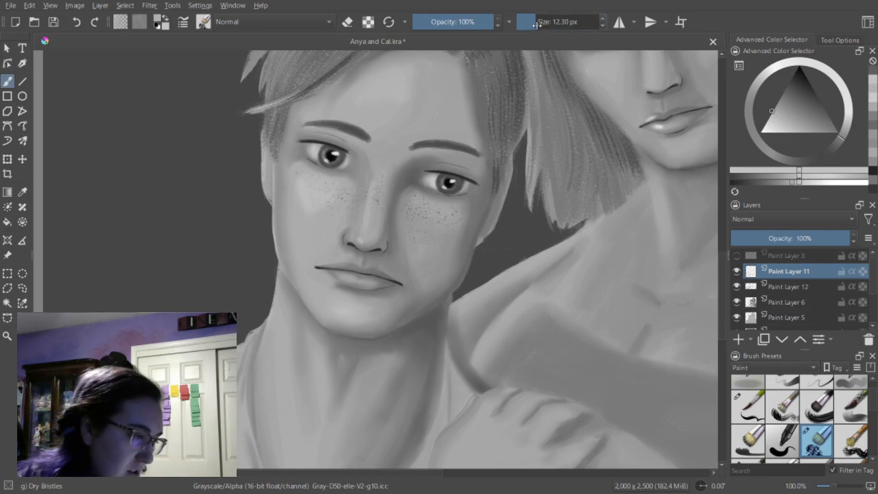
drag(425, 311, 463, 281)
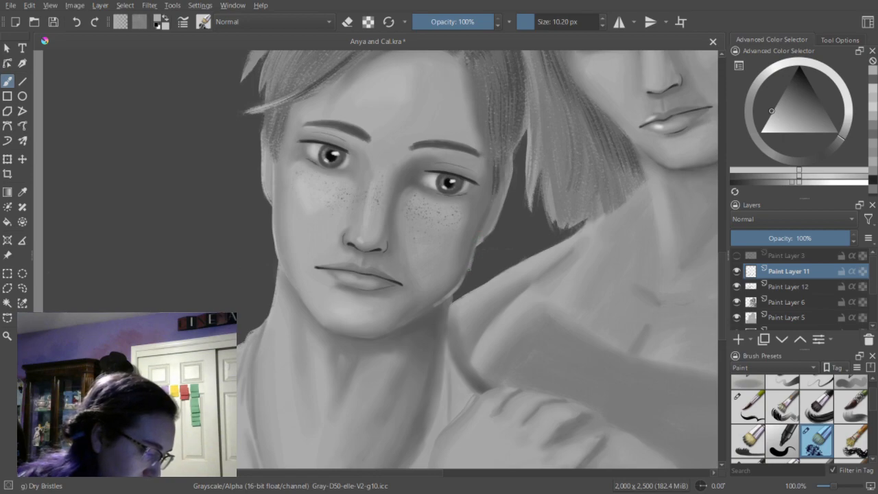
key(e)
drag(470, 271, 469, 276)
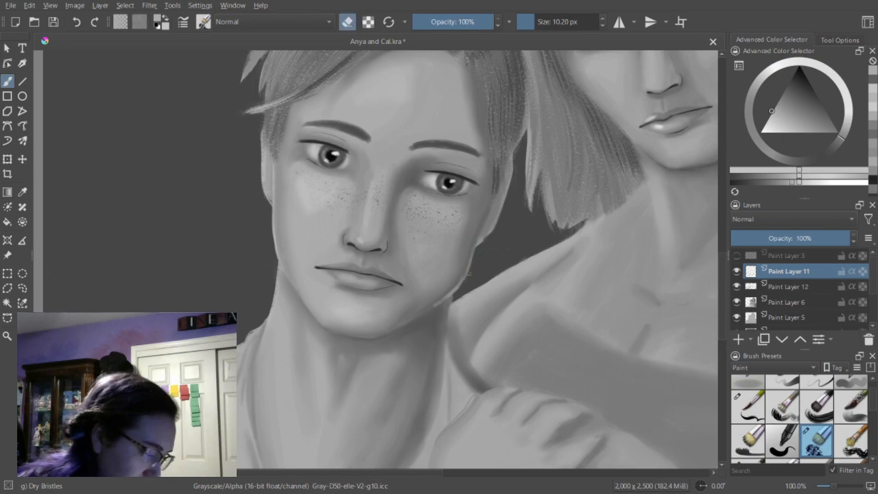
Refine the young man's jaw outline at 10.20 px, alternating dark gray, light gray and erase strokes.
click(871, 79)
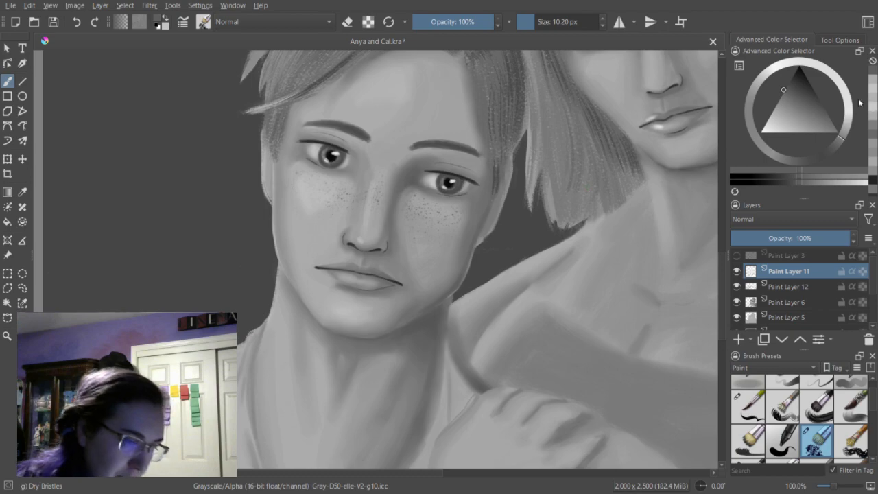
key(e)
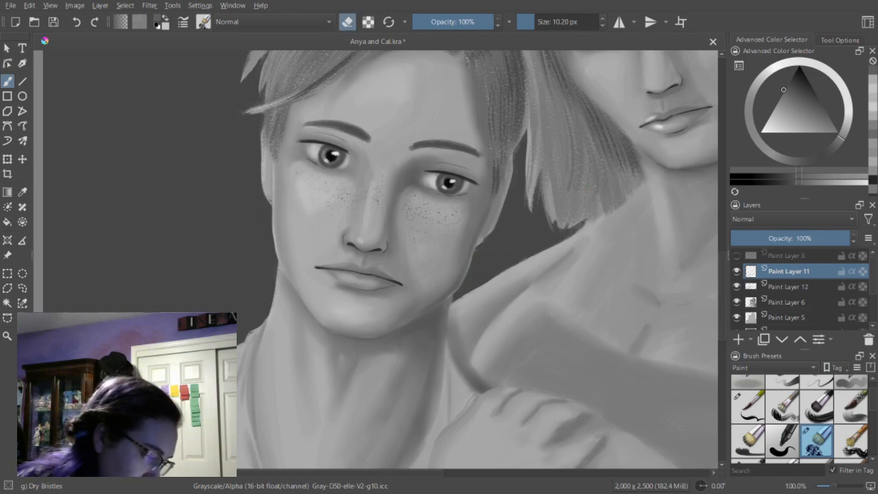
click(874, 82)
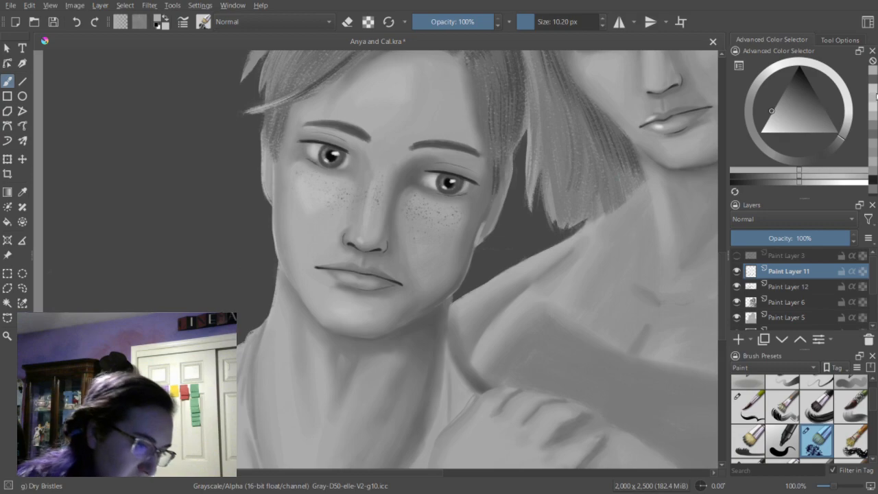
click(875, 87)
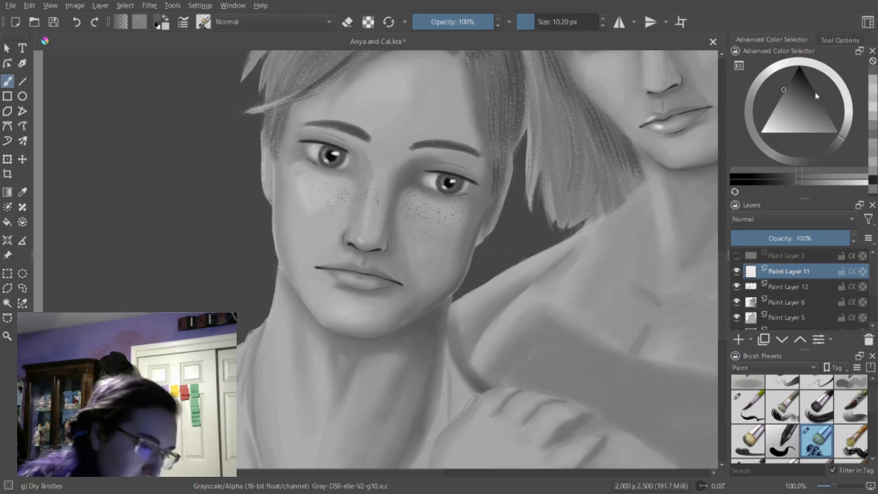
click(799, 179)
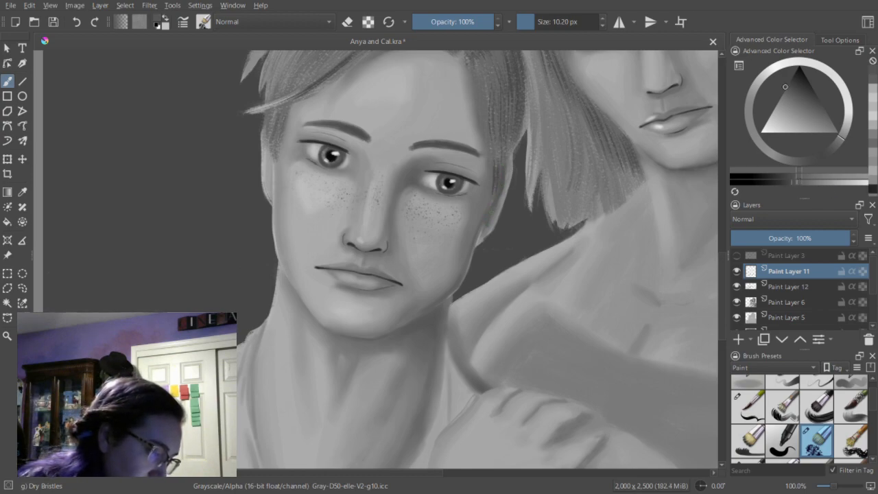
Paint a thin light gray edge down the young man's ear beside the woman's hair at 5.35 px.
click(875, 97)
drag(535, 22, 532, 22)
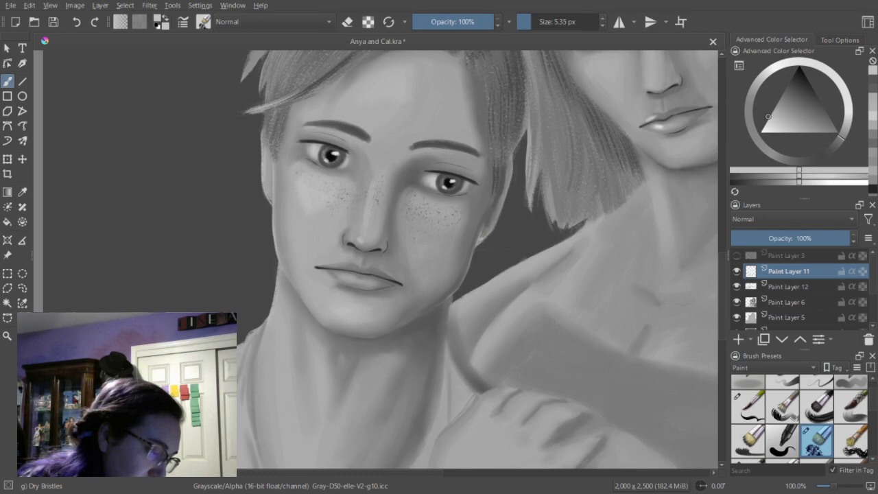
drag(509, 190, 497, 222)
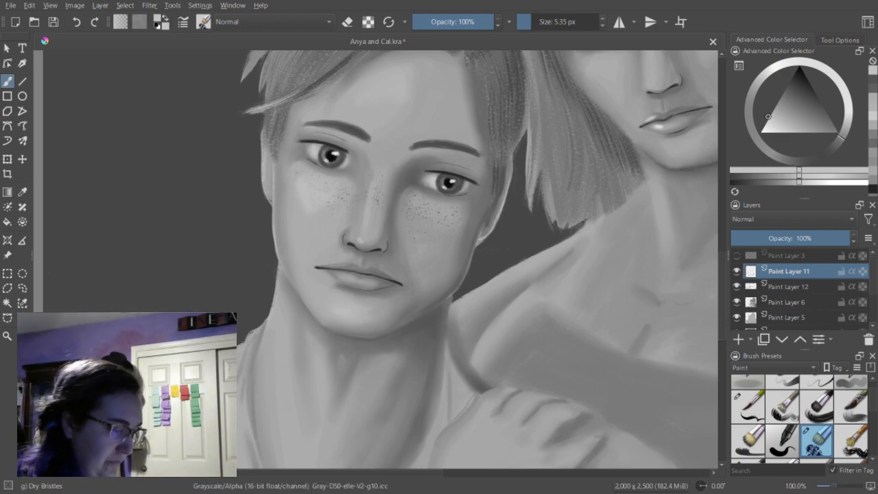
click(873, 101)
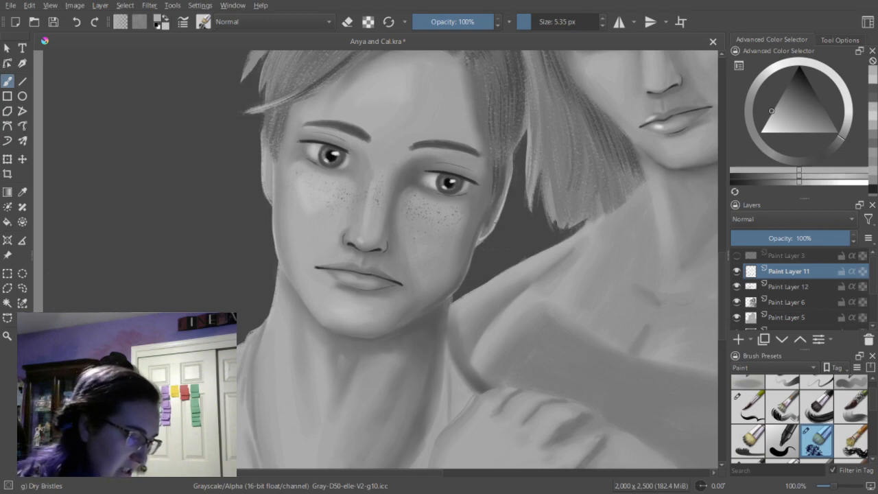
Reshape the young man's ear lobe at 5.35 px with alternating dark and lighter gray strokes, undoing a stray dab on the cheek.
click(876, 146)
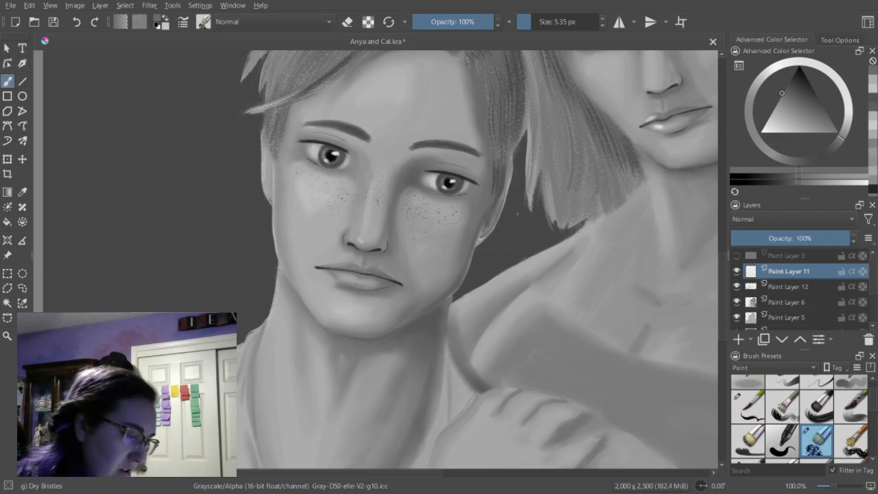
click(873, 178)
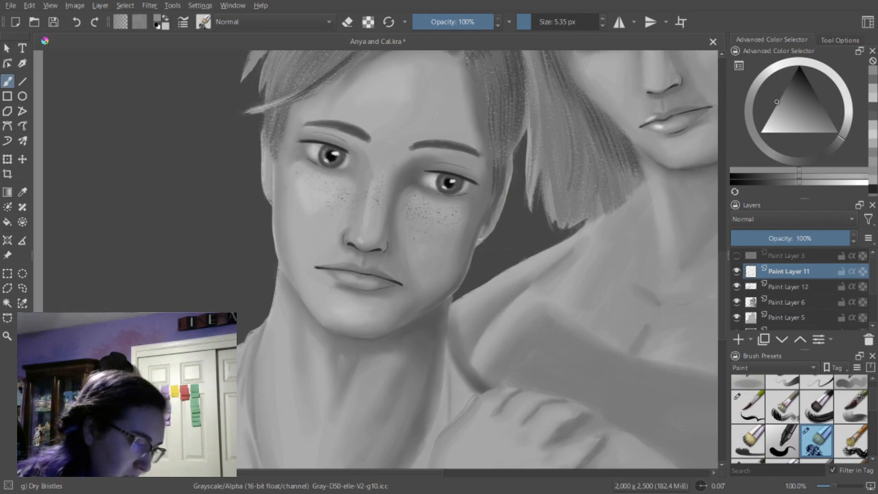
ctrl+click(508, 204)
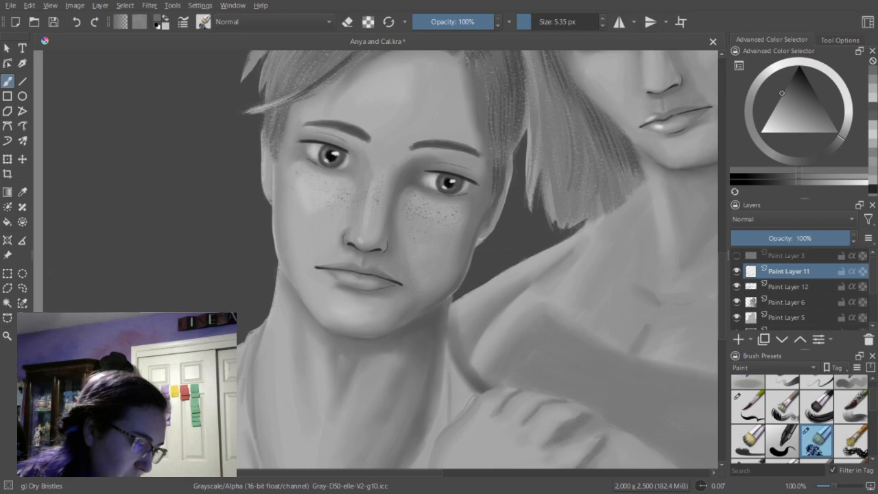
click(873, 98)
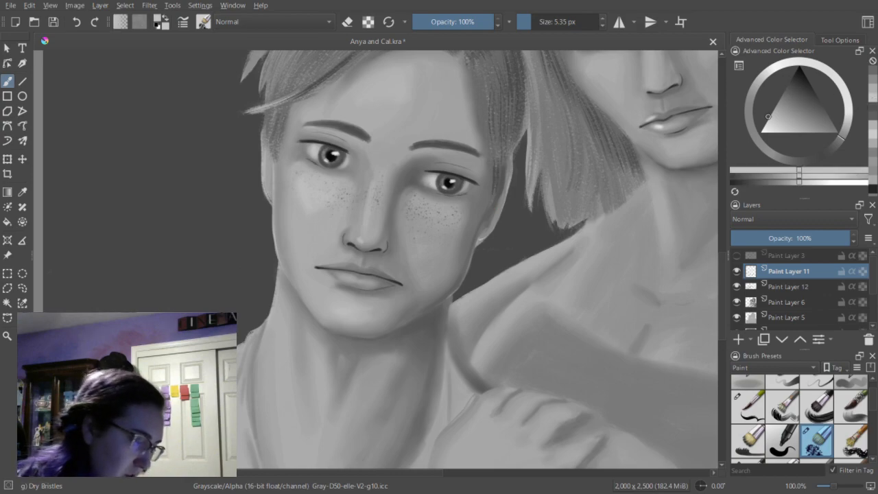
mouse_move(481, 229)
mouse_down()
mouse_move(478, 238)
mouse_move(485, 221)
mouse_up()
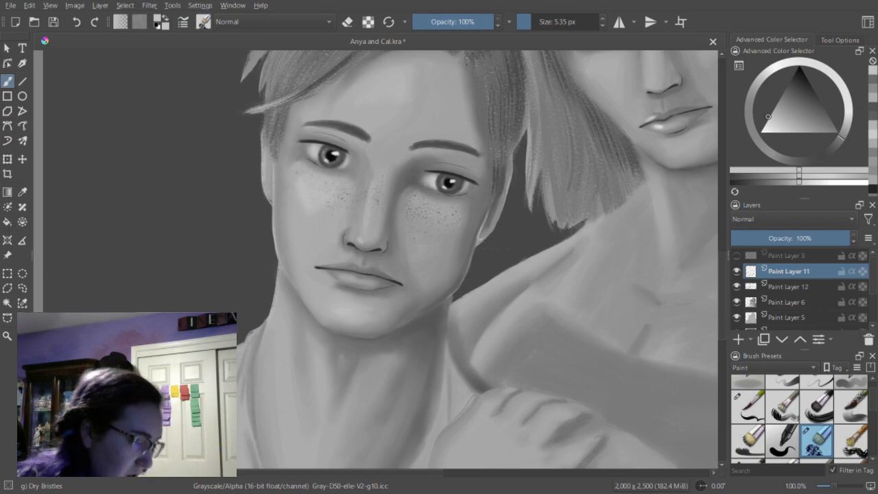
click(872, 83)
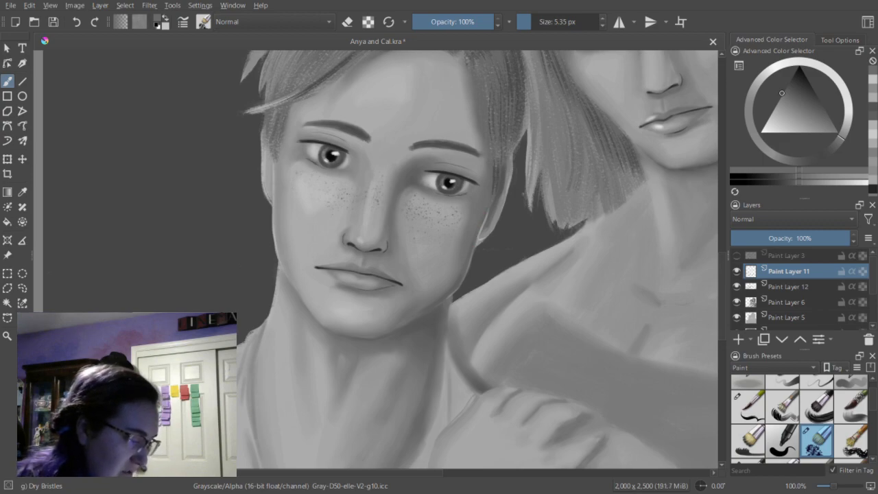
click(442, 267)
key(ctrl+z)
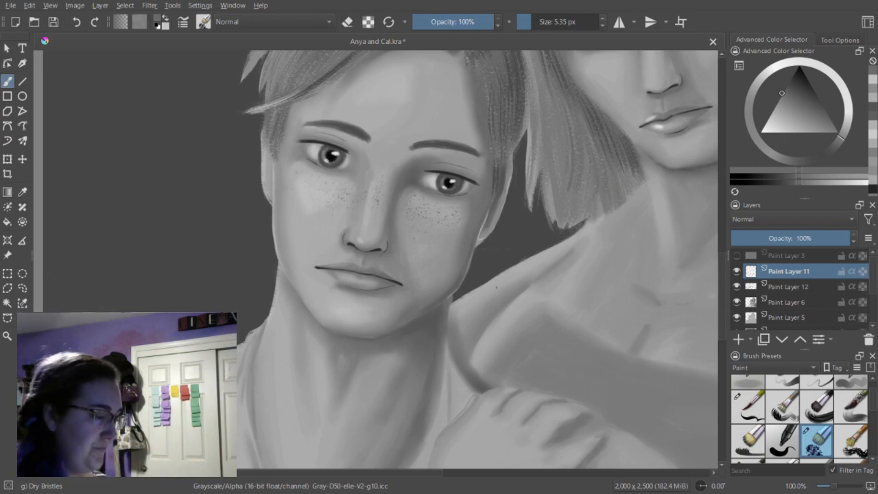
Toggle the visibility of Paint Layer 5 and Paint Layer 6 to compare their contents, and make Paint Layer 6 active.
click(737, 317)
click(736, 316)
click(736, 302)
click(736, 302)
click(789, 302)
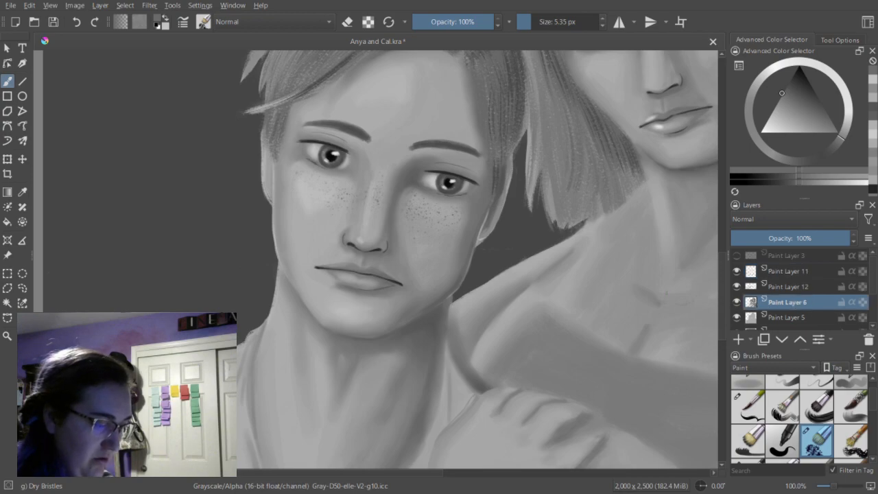
Erase stray marks beside the young man's jaw on Paint Layer 6 and Paint Layer 5 at 5.35 px, and touch up with darker gray.
key(e)
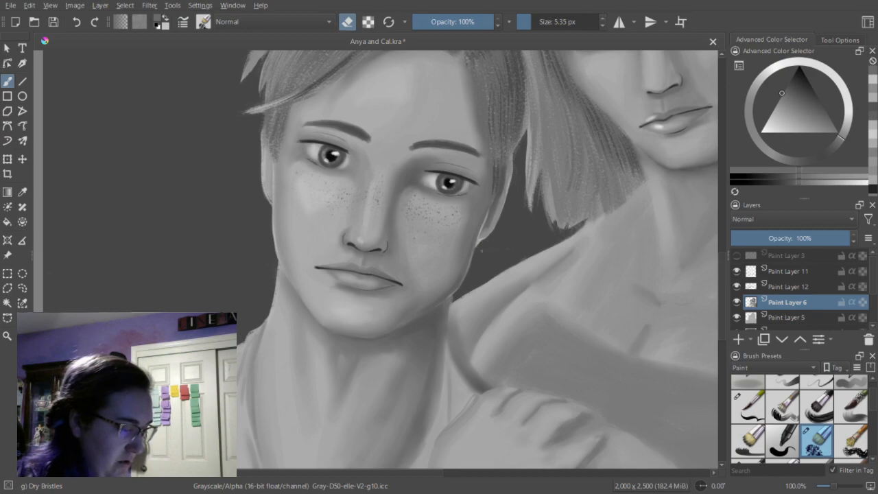
click(787, 317)
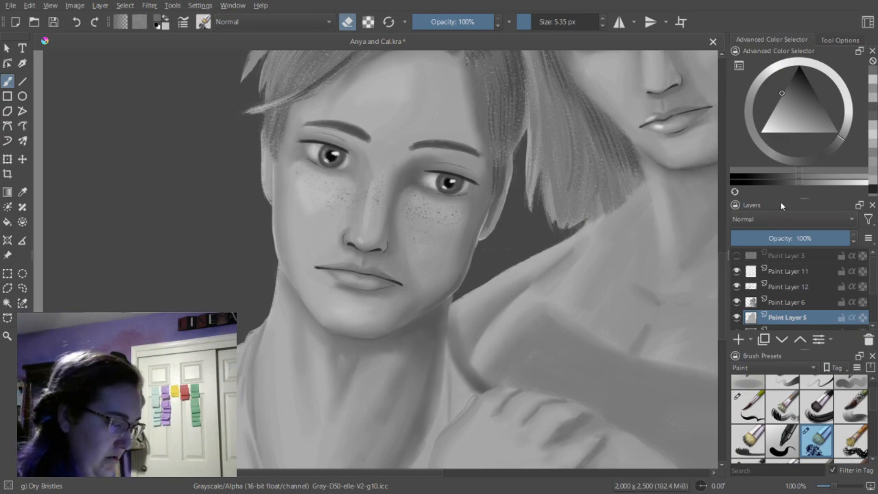
drag(723, 270, 723, 265)
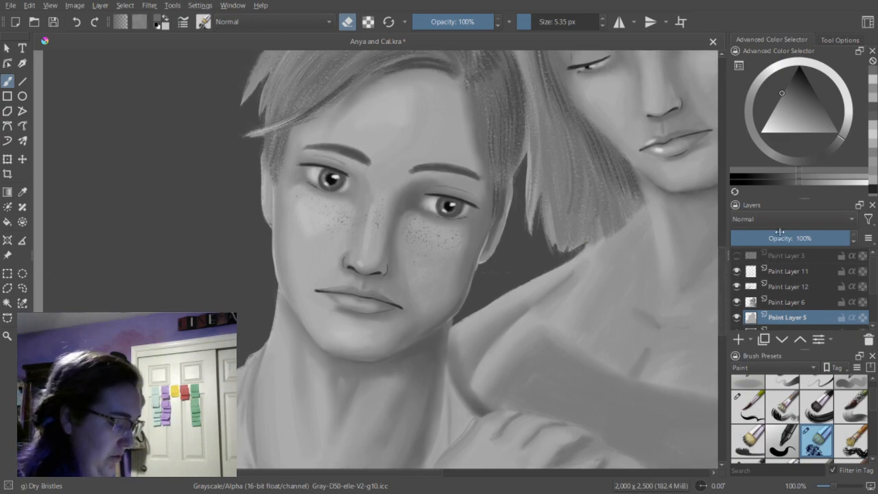
click(875, 115)
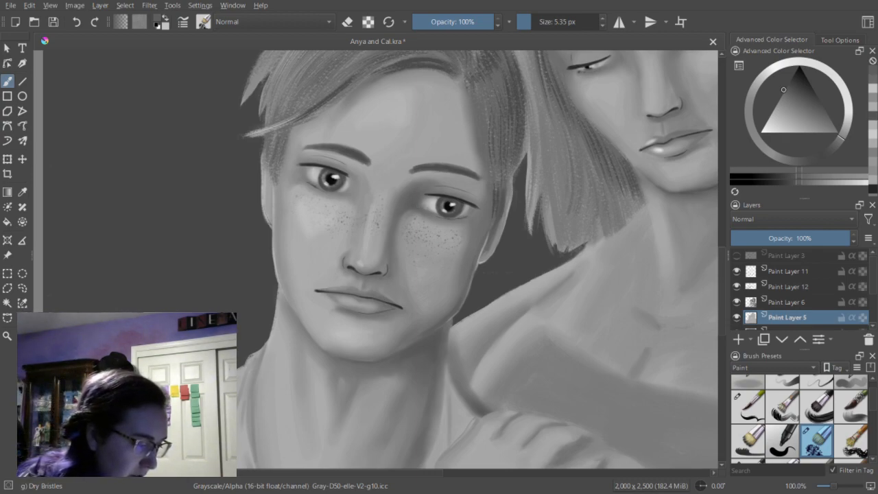
click(872, 122)
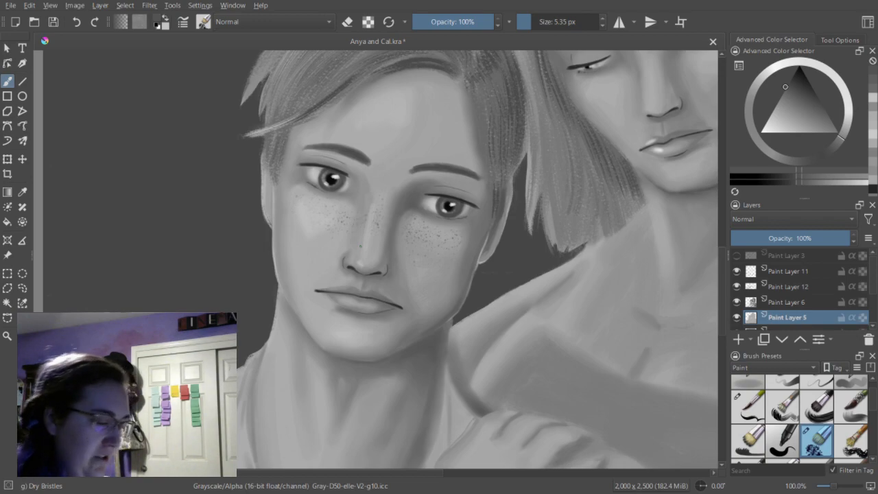
Touch up the small details of the young man's face on Paint Layer 11 with alternating dark gray and erase strokes at 5.35 px.
click(790, 272)
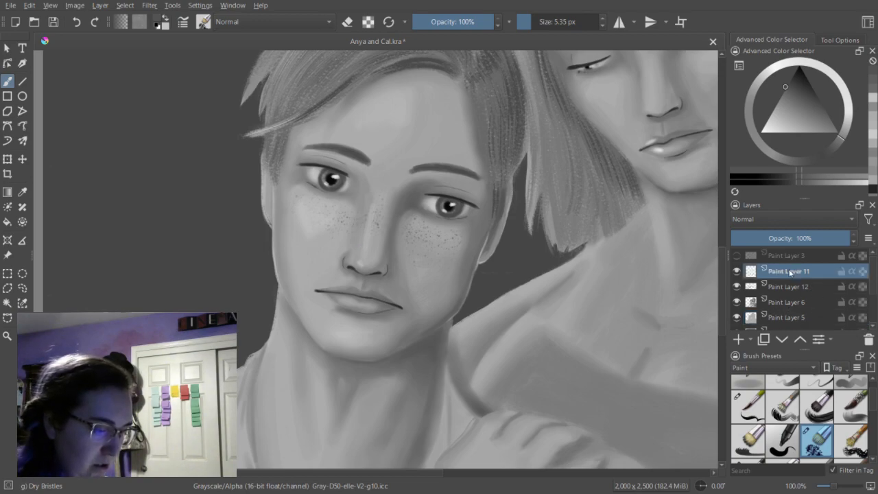
click(876, 92)
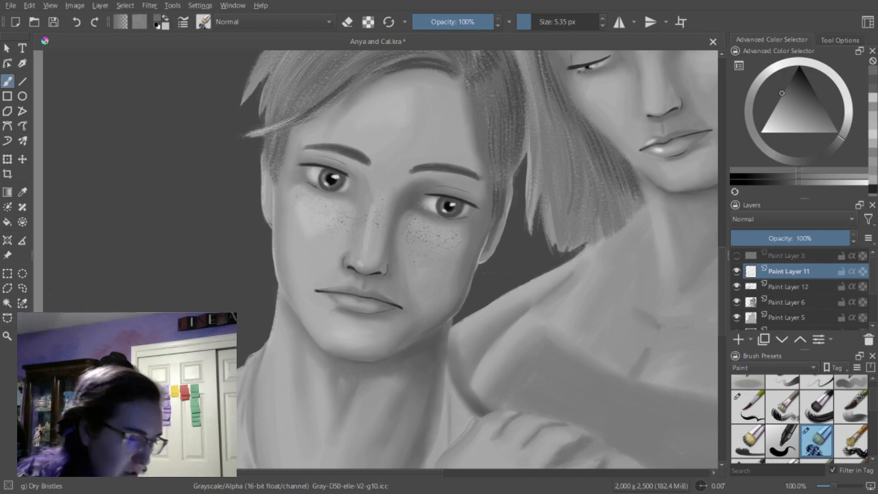
key(k)
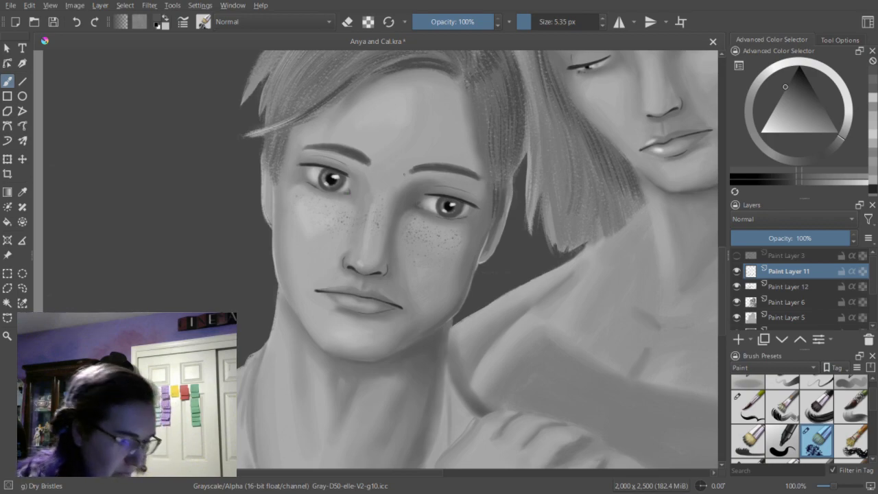
click(803, 182)
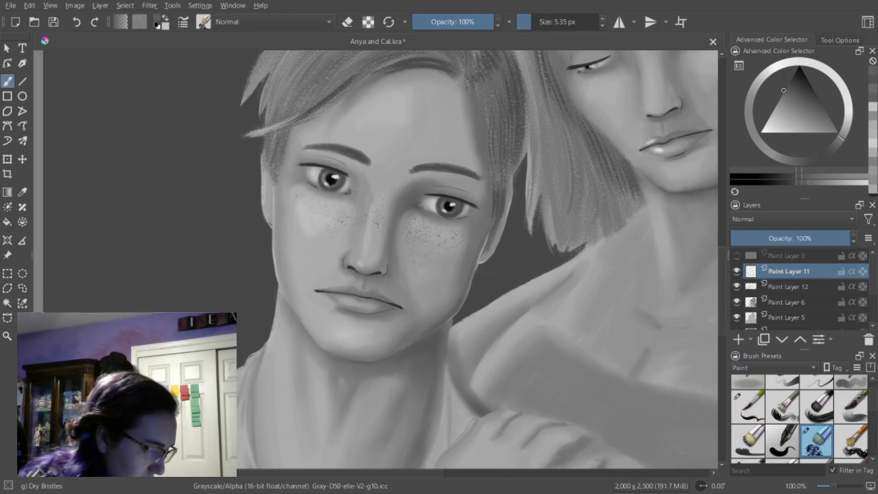
key(e)
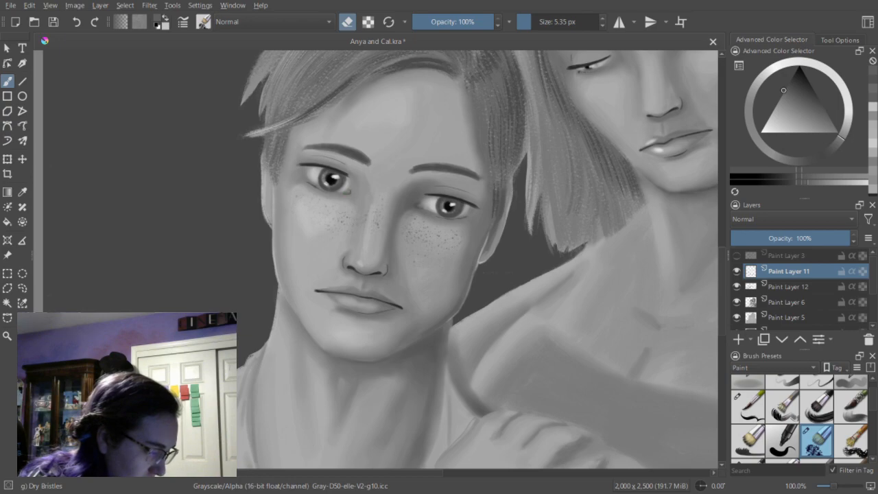
key(e)
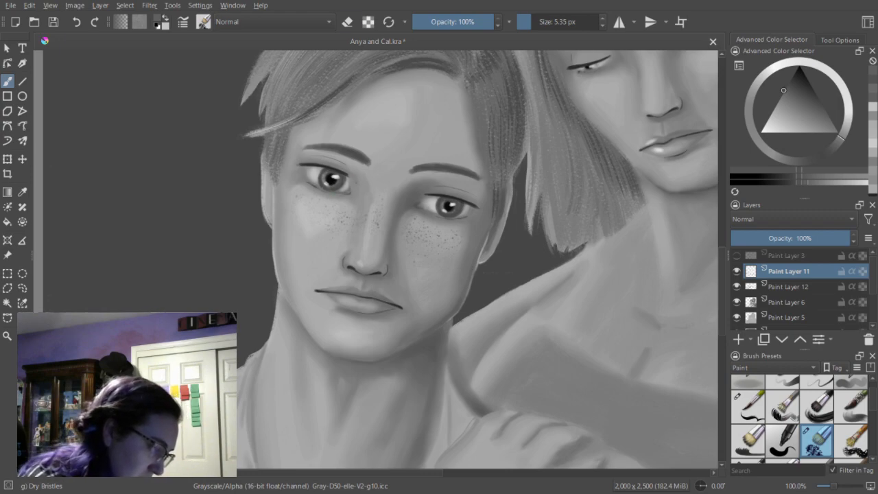
key(e)
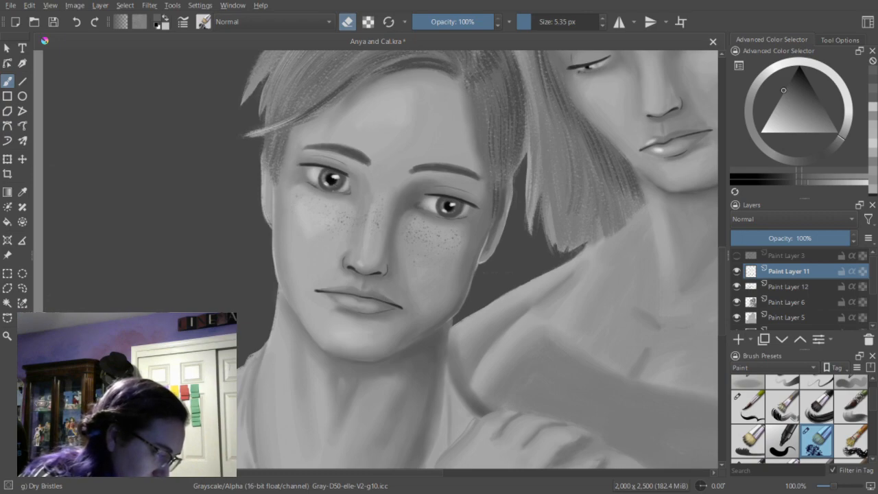
key(e)
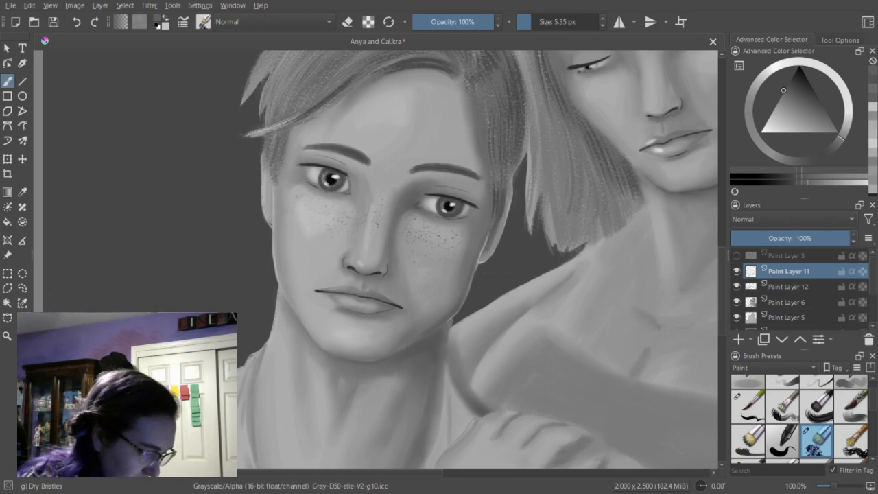
Set up the Texture Splat brush at 70.24 px with a dark gray for painting freckles on Paint Layer 11.
click(873, 83)
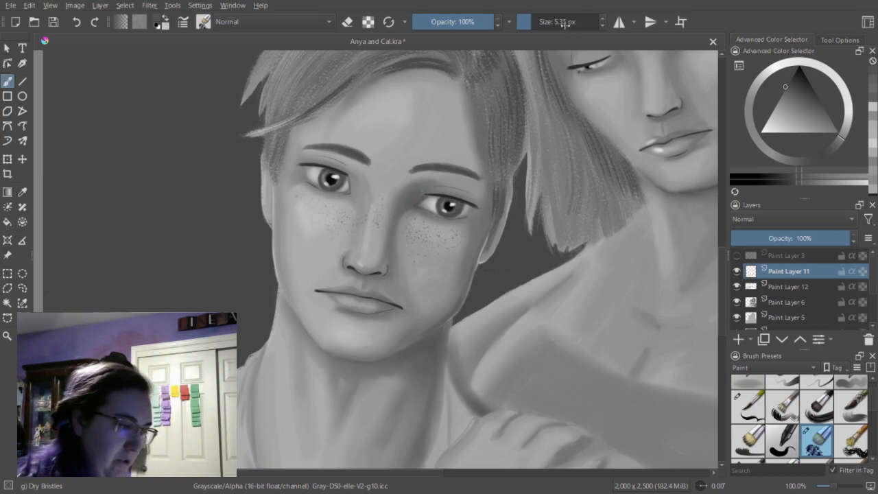
click(534, 23)
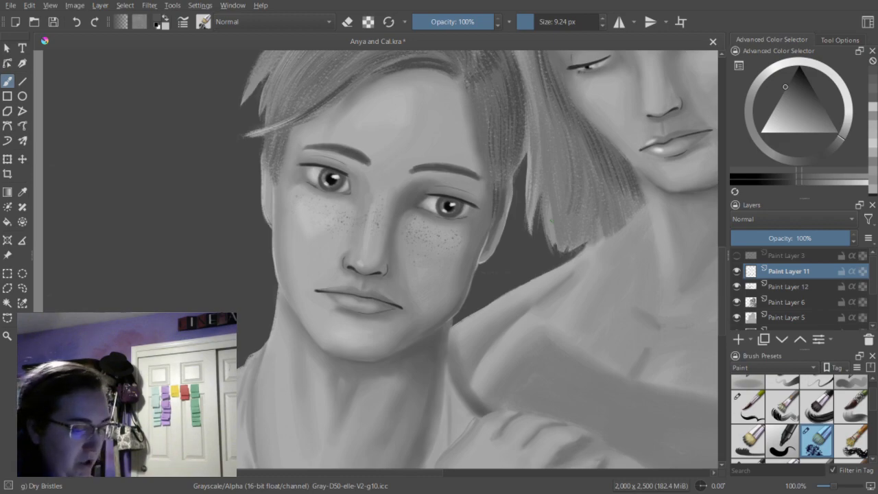
scroll(870, 449, down, 6)
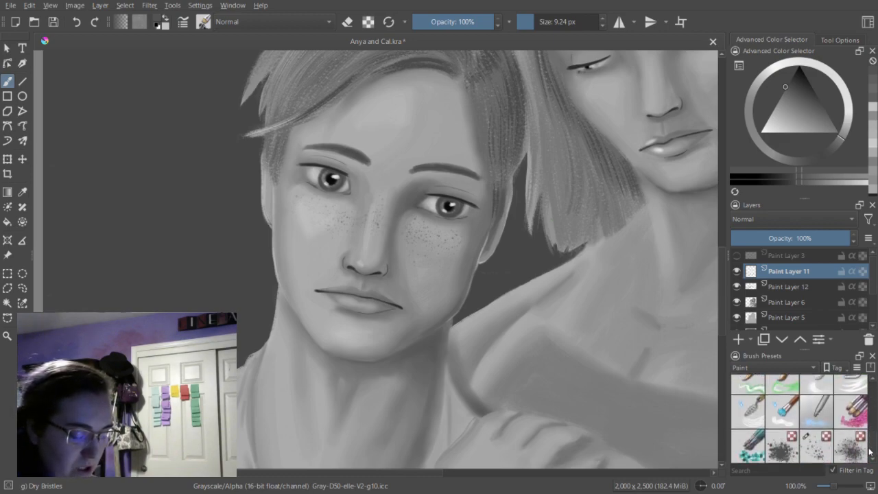
click(822, 445)
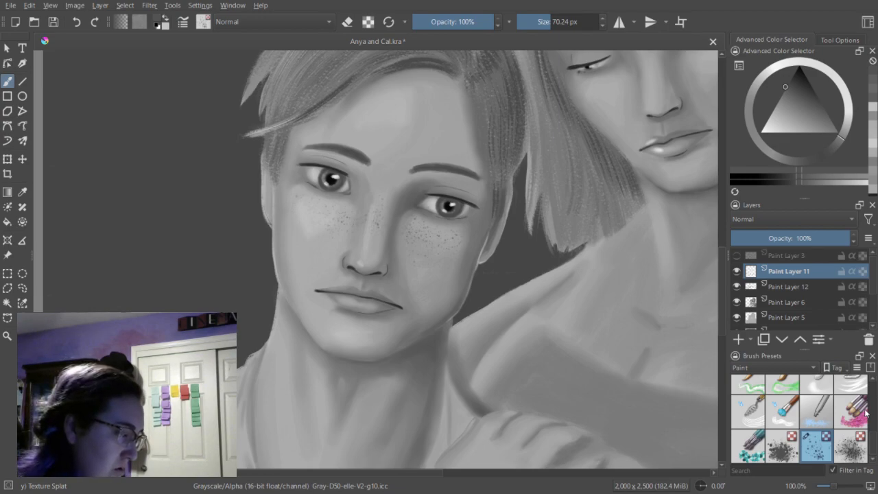
click(875, 97)
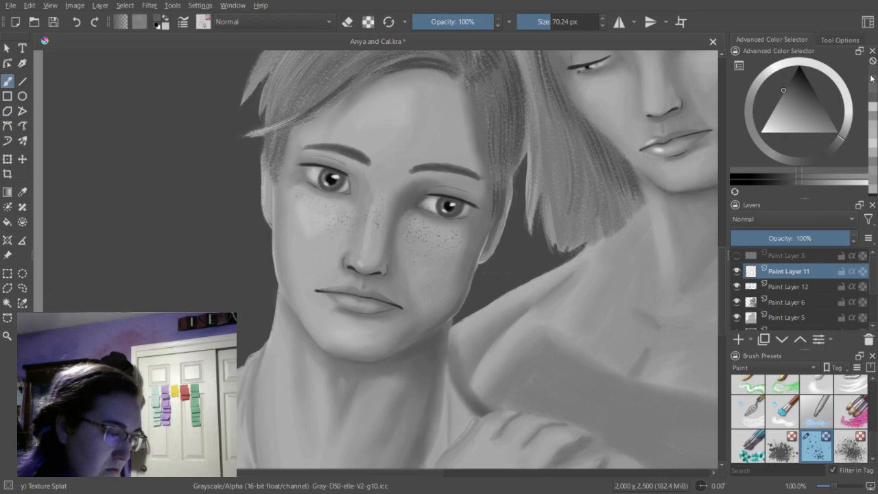
Try scattering dark freckles across the young man's cheek below the more fully lit eye, and undo each attempt.
click(302, 208)
drag(303, 208, 343, 221)
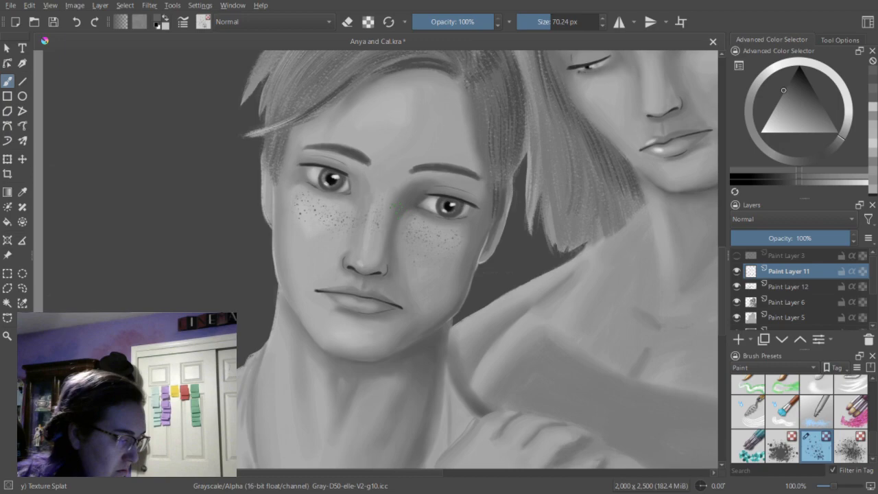
click(76, 22)
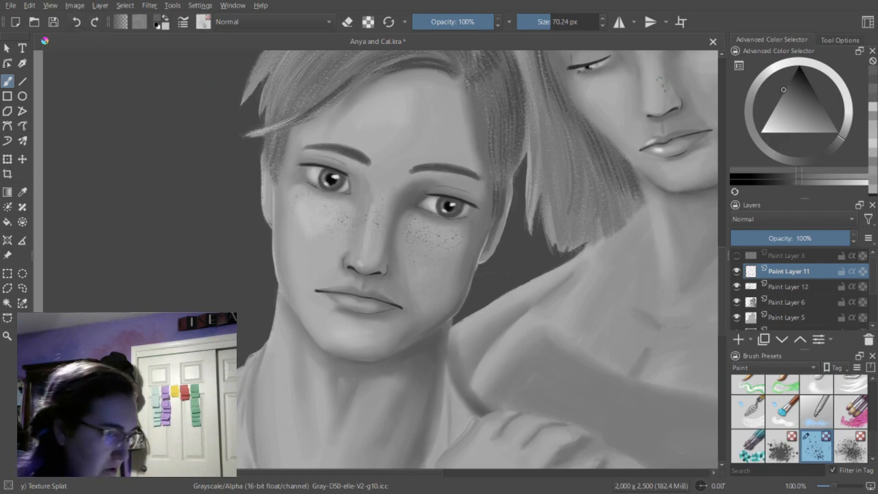
drag(299, 200, 347, 220)
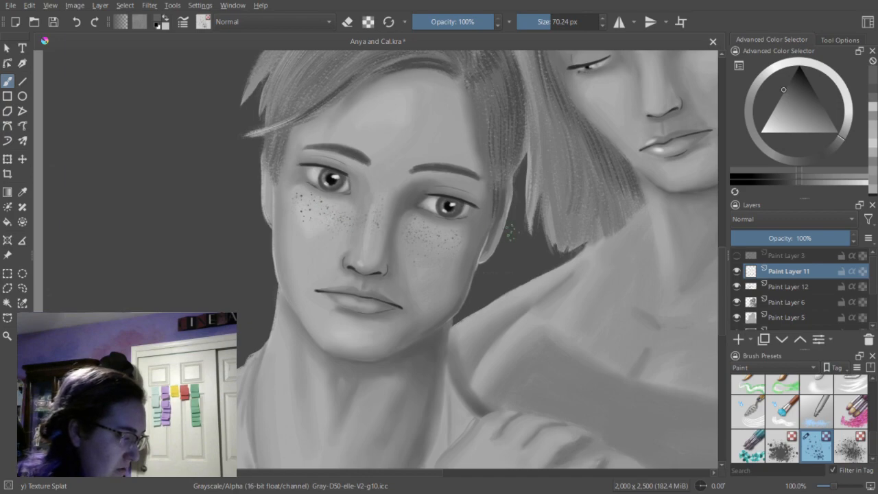
click(78, 23)
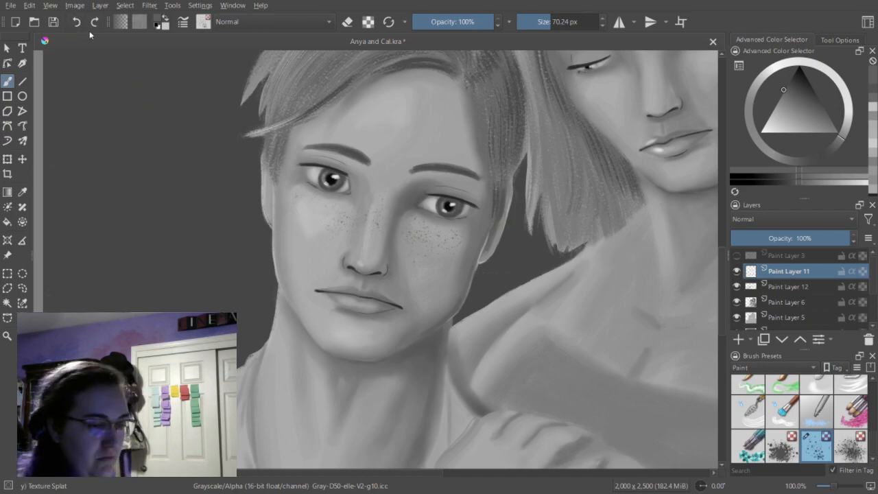
Scatter slightly lighter gray freckles over both of the young man's cheeks with Texture Splat at 70.24 px, extending toward the mouth.
mouse_move(321, 218)
mouse_down()
mouse_move(336, 207)
mouse_move(313, 214)
mouse_move(297, 201)
mouse_up()
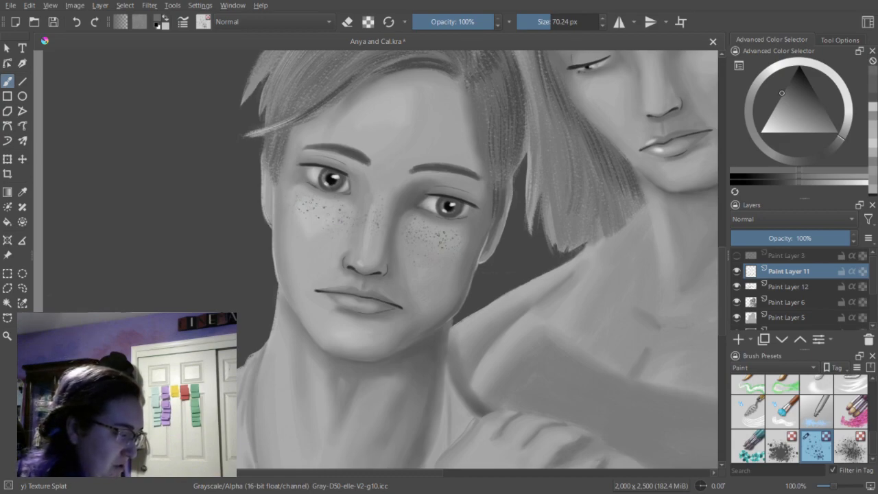
click(439, 233)
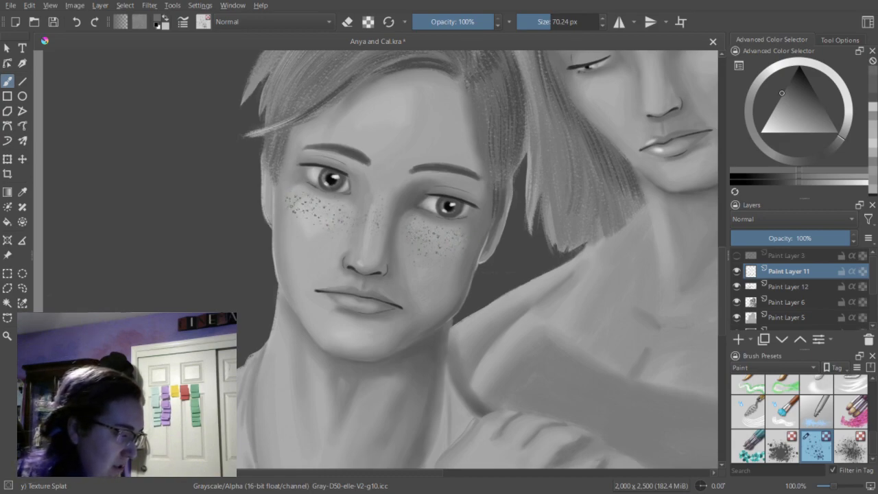
mouse_move(313, 220)
mouse_down()
mouse_move(307, 209)
mouse_move(316, 237)
mouse_move(331, 245)
mouse_up()
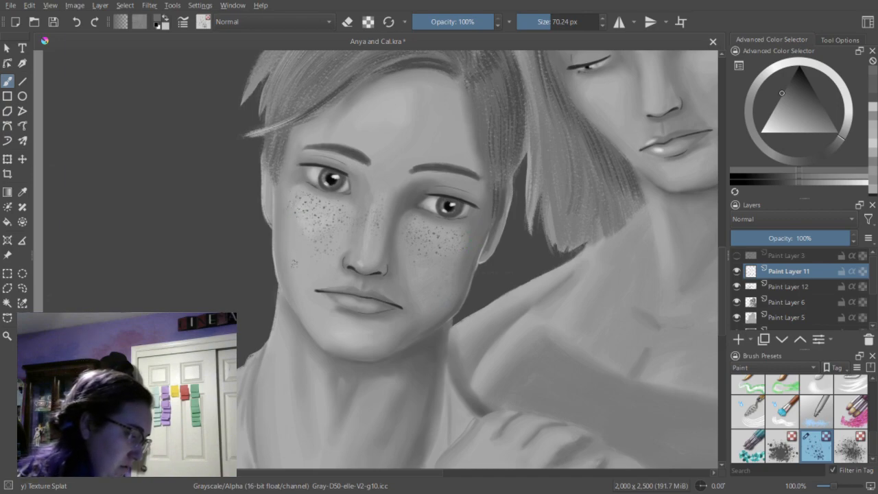
click(315, 281)
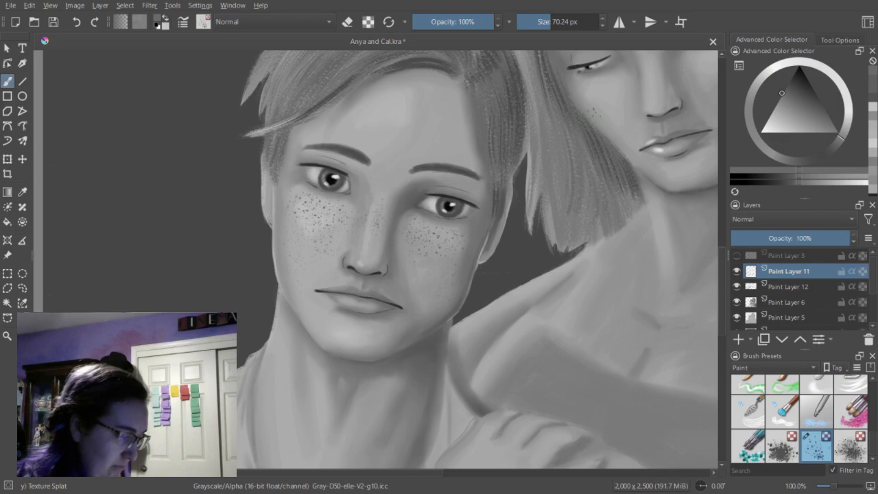
click(569, 275)
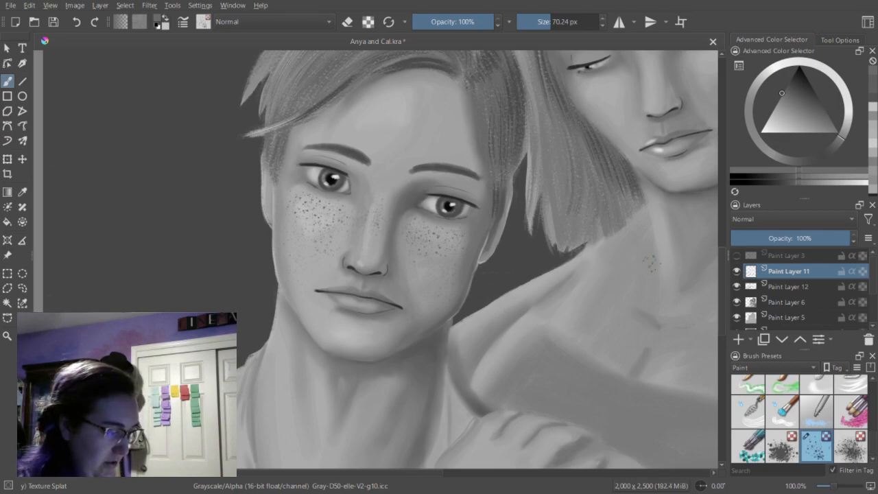
Thin out the freckles along the young man's lower cheek by erasing with Texture Splat at 70.24 px.
key(e)
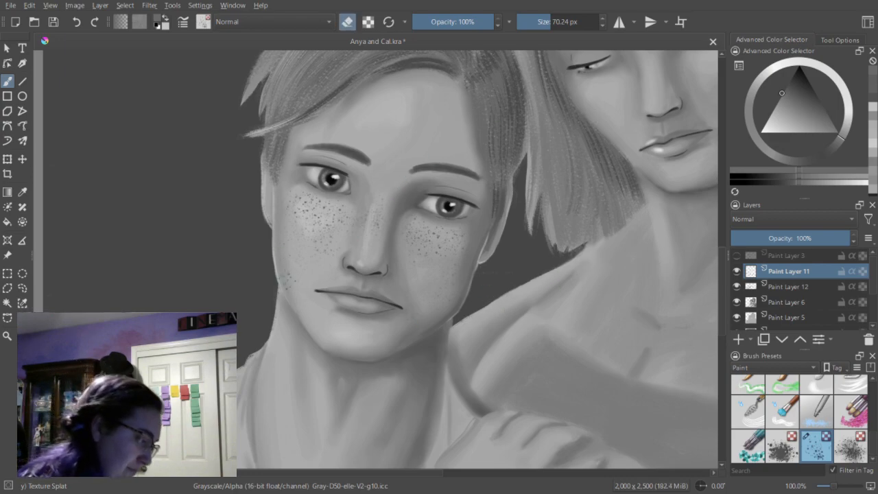
click(291, 270)
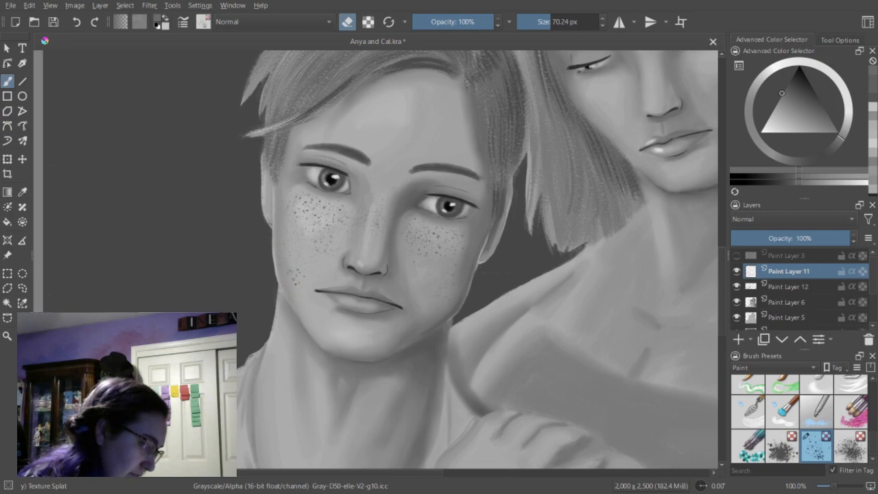
click(288, 258)
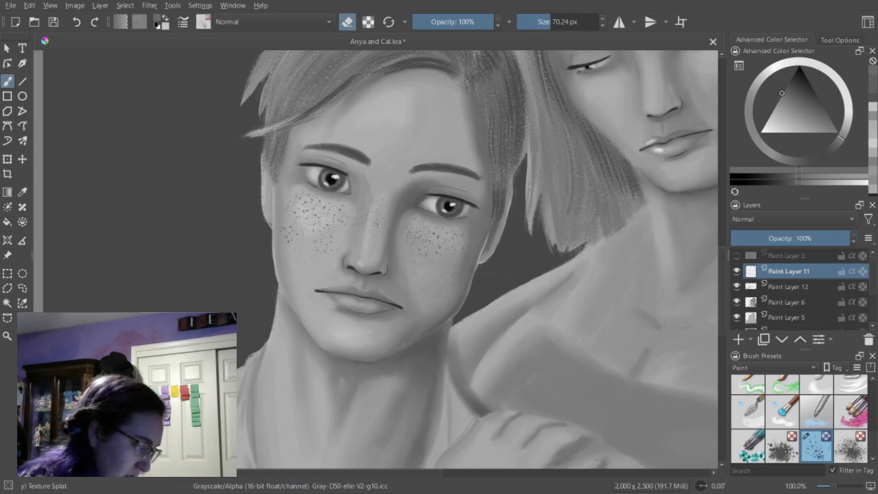
key(e)
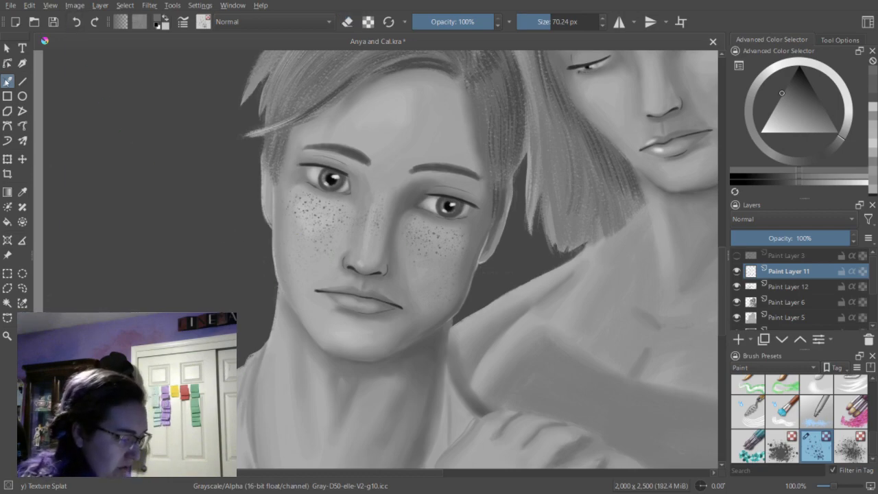
Undo the last four strokes on the young man's lower cheek freckles.
click(76, 28)
click(77, 25)
click(77, 25)
click(76, 23)
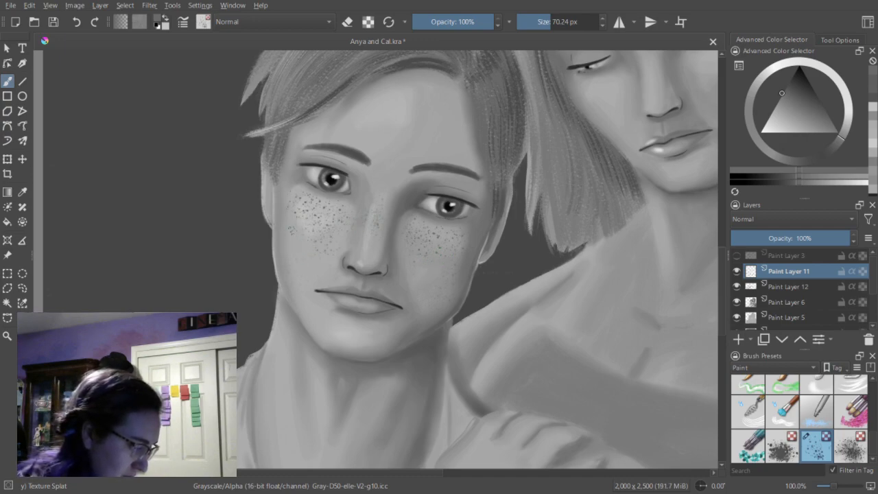
Add Texture Splat freckles to the young man's shaded cheek and across the bridge of his nose.
click(421, 271)
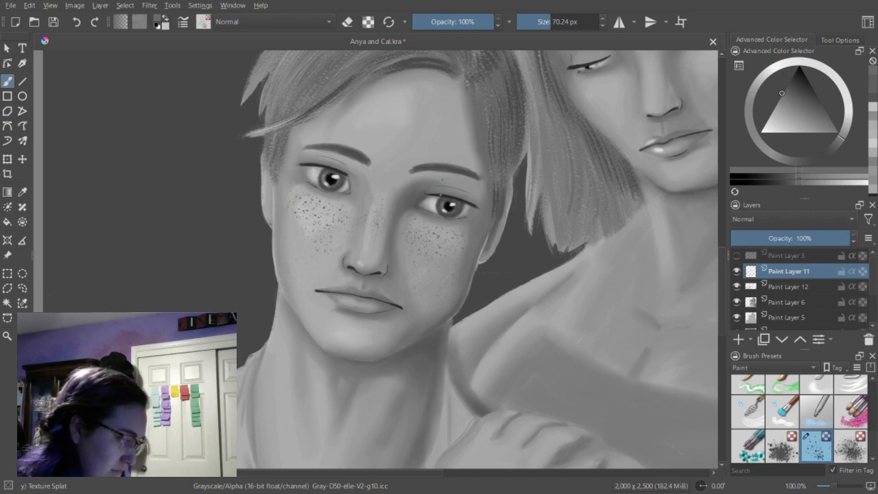
click(375, 226)
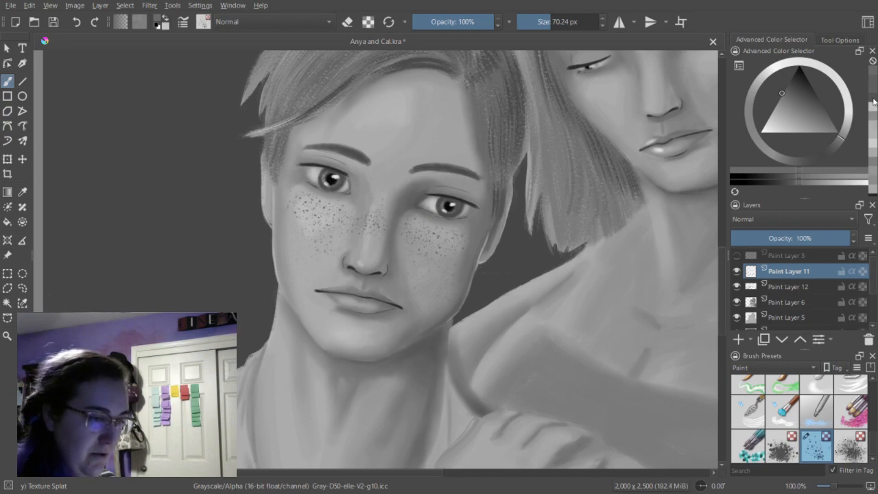
key(ctrl+z)
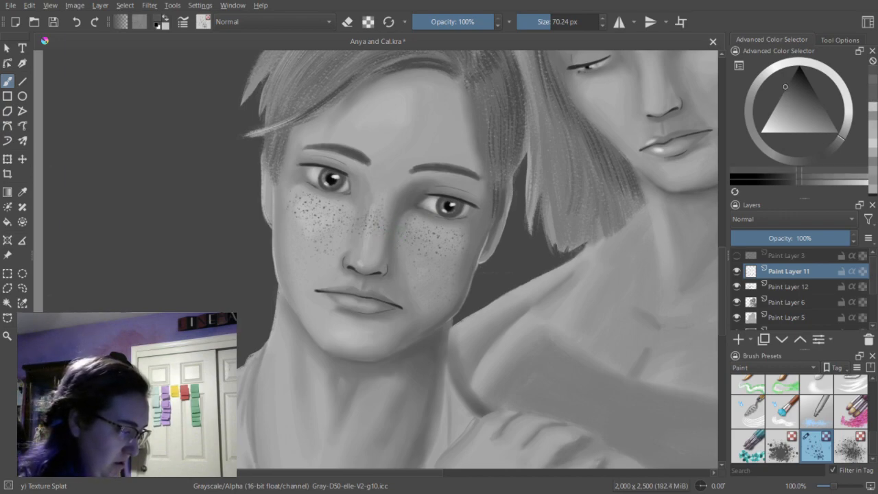
Switch the brush from Texture Splat to the Dry Bristles preset, keeping Paint Layer 11 active.
key(ctrl+shift+z)
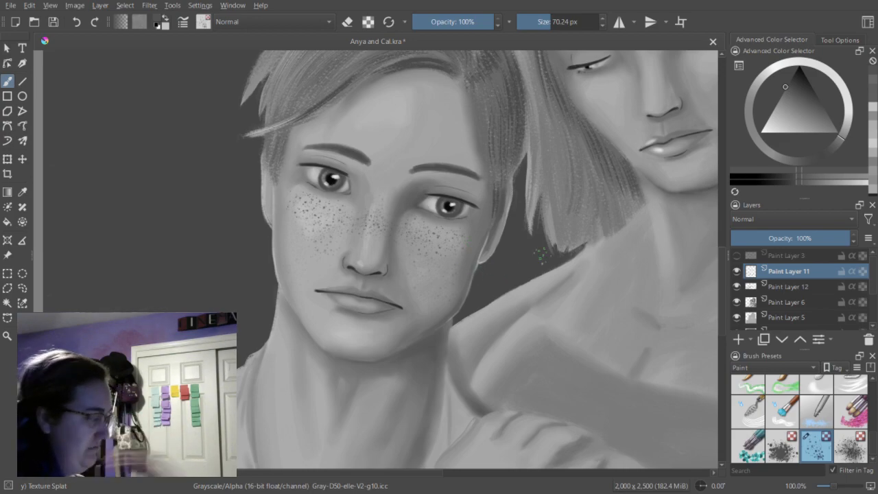
key(minus)
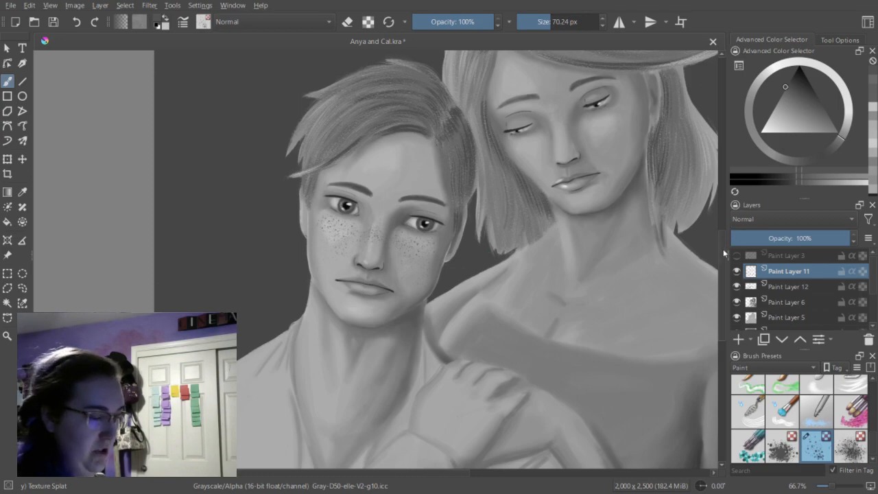
drag(724, 250, 724, 255)
key(minus)
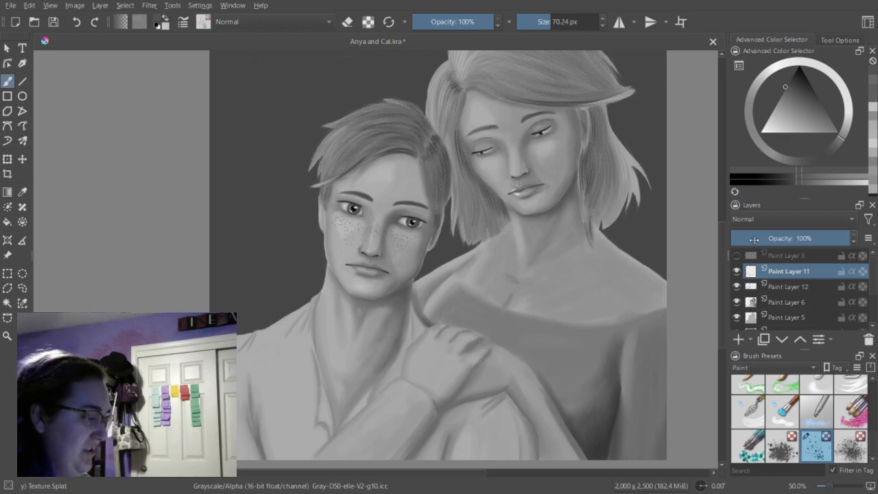
drag(358, 473, 387, 475)
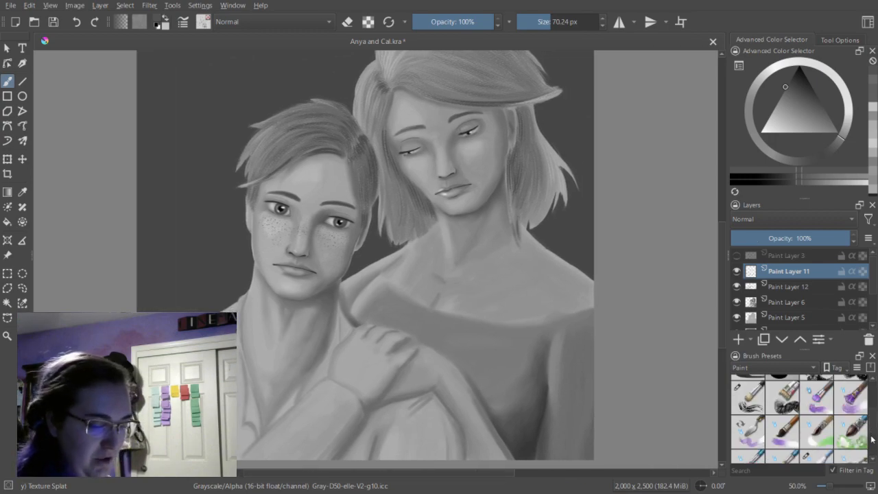
scroll(870, 441, up, 10)
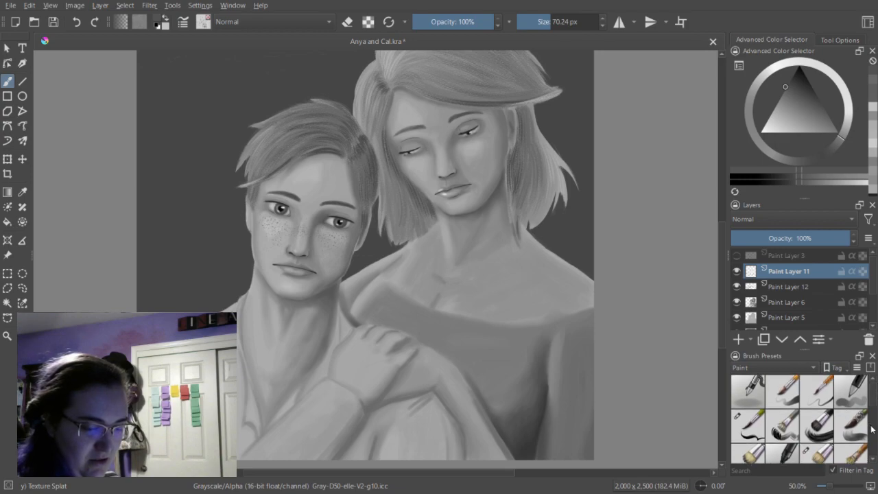
scroll(873, 405, down, 5)
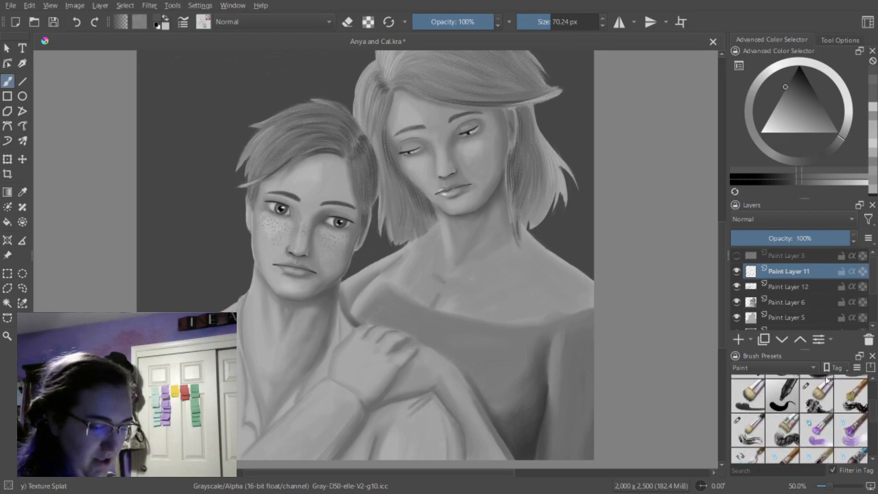
click(826, 404)
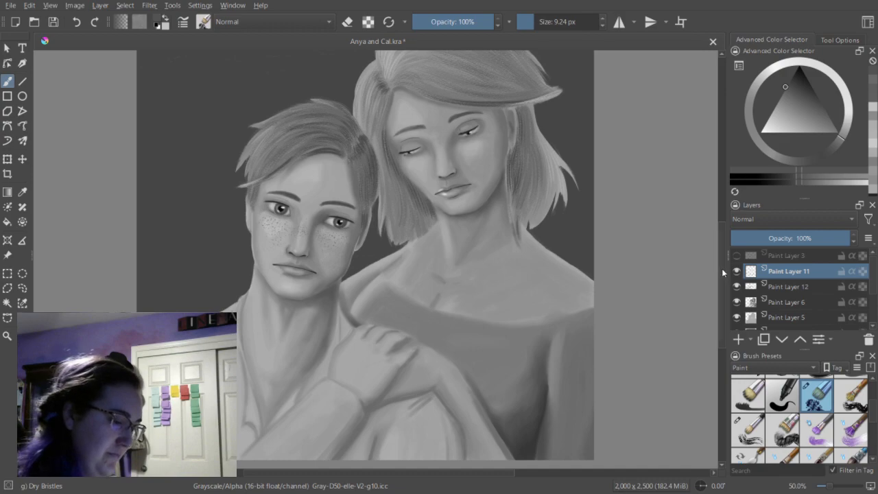
Turn on the visibility of the hidden Paint Layer 3, directly above Paint Layer 11.
scroll(722, 268, up, 1)
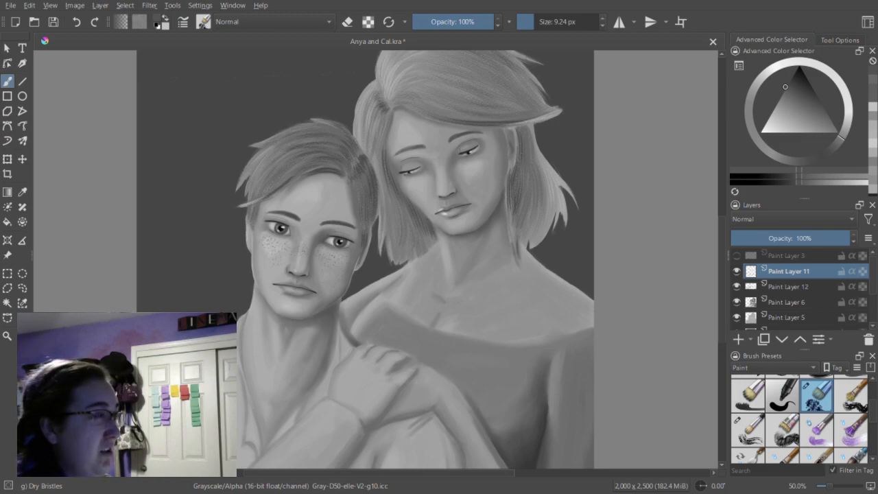
scroll(723, 256, up, 3)
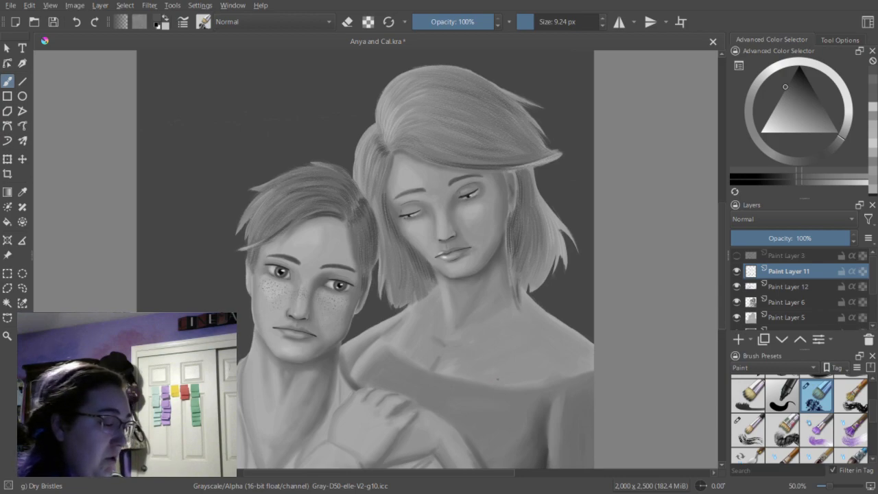
scroll(720, 283, down, 2)
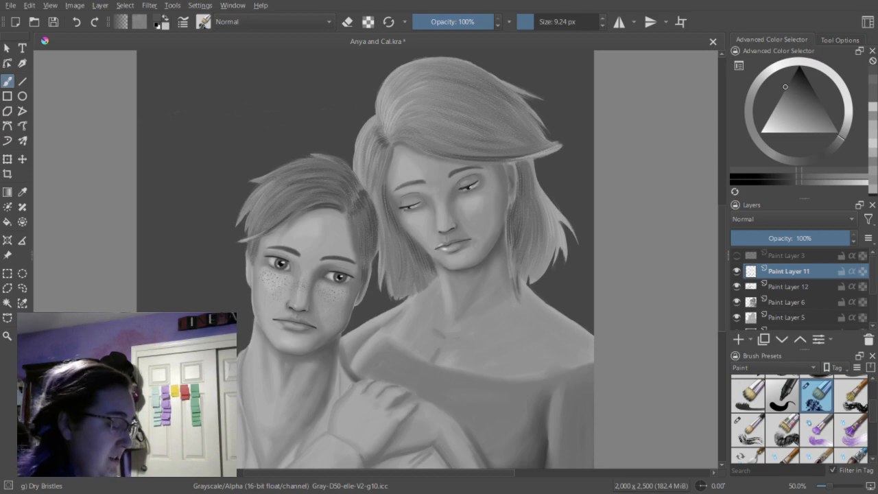
key(minus)
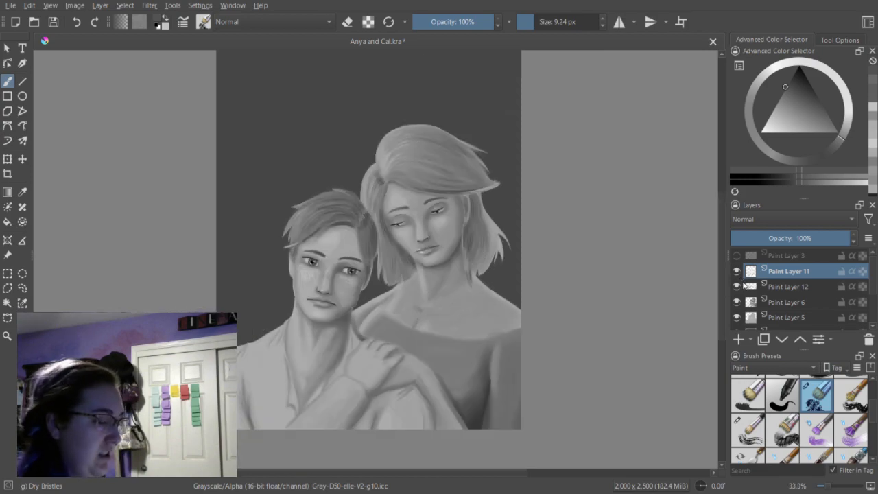
scroll(726, 282, up, 3)
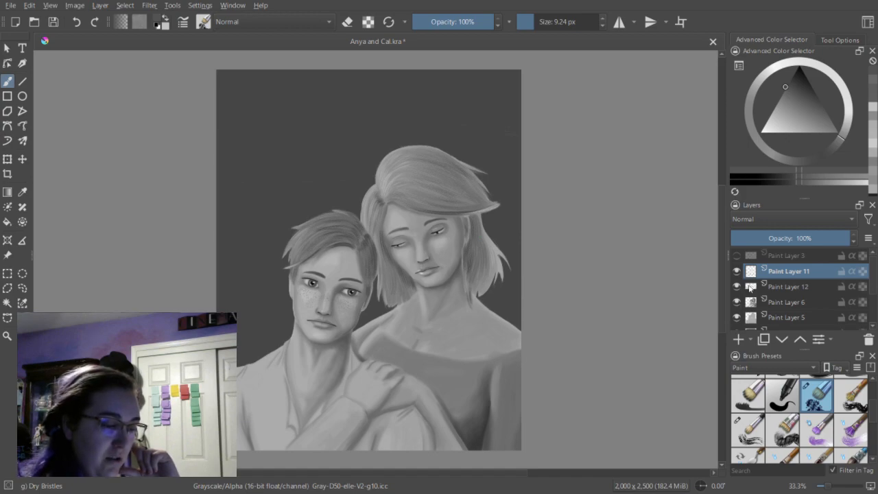
click(737, 256)
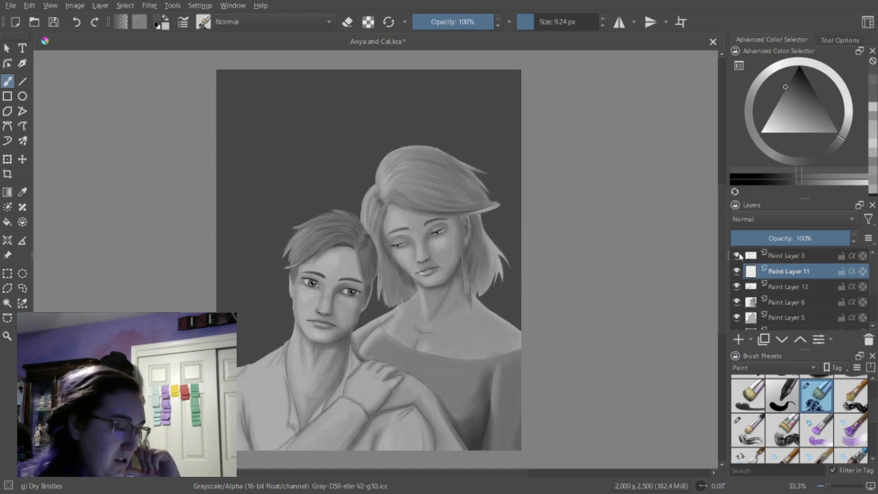